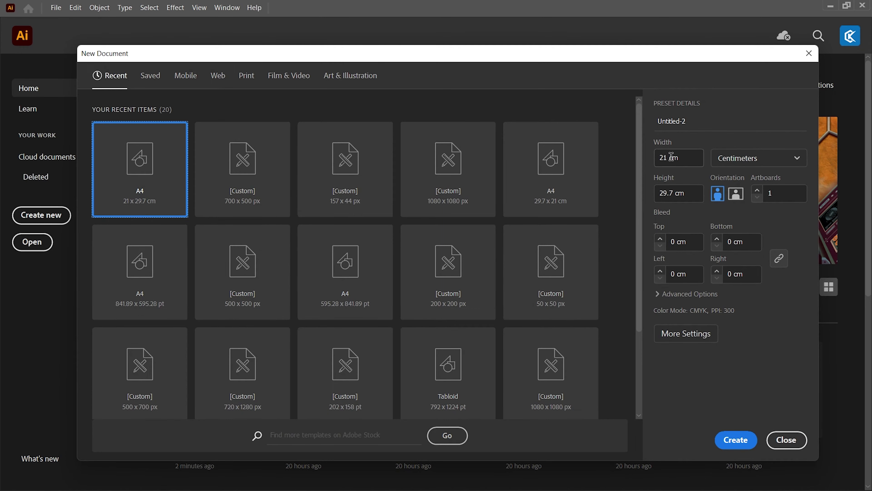
- Create a new A4 portrait document, 21 × 29.7 cm, measured in centimetres
click(678, 155)
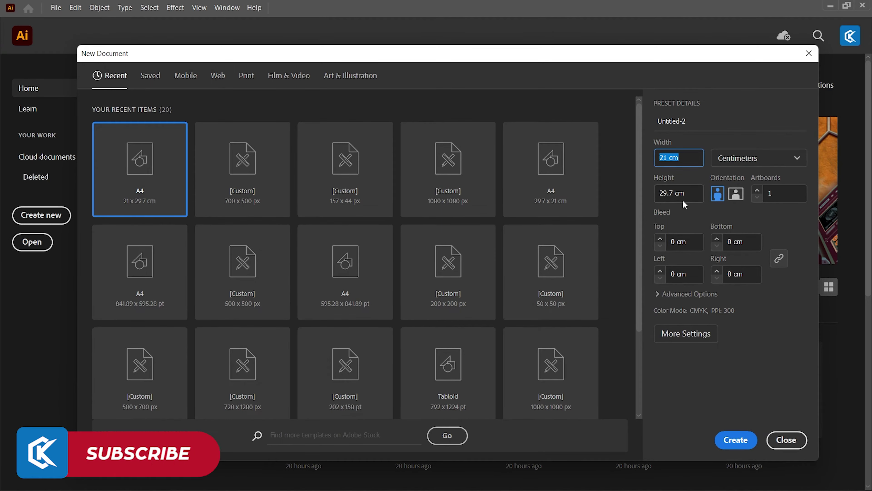
double_click(674, 193)
triple_click(674, 191)
key(Return)
click(749, 437)
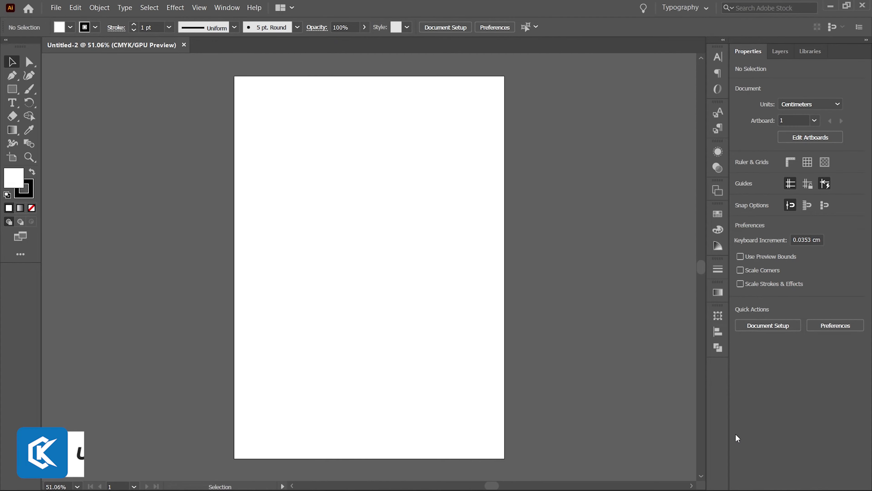
- Draw a small square above the page with no stroke and rounded corners
scroll(276, 287, up, 1)
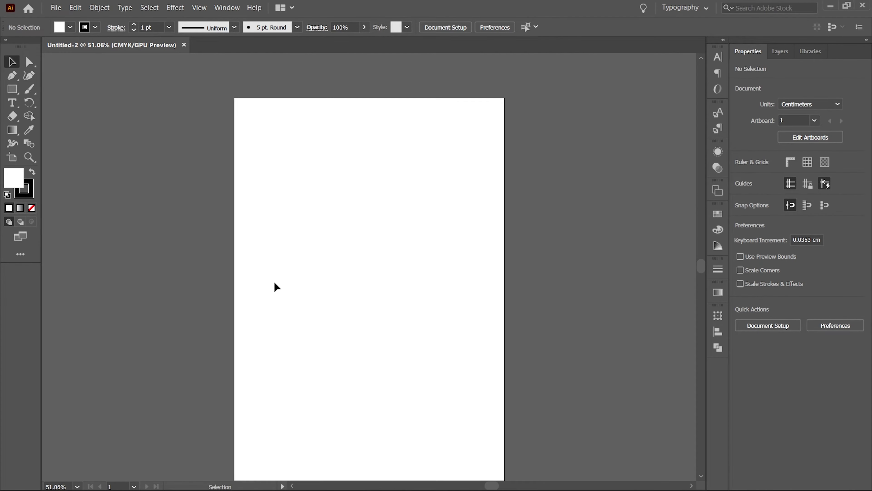
click(12, 89)
drag(238, 71, 258, 90)
scroll(236, 129, up, 4)
scroll(236, 129, up, 3)
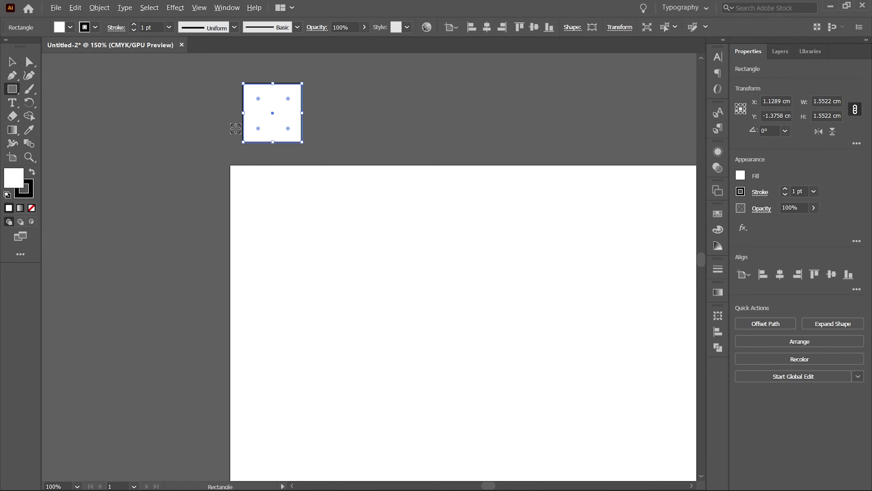
scroll(236, 129, up, 3)
click(741, 191)
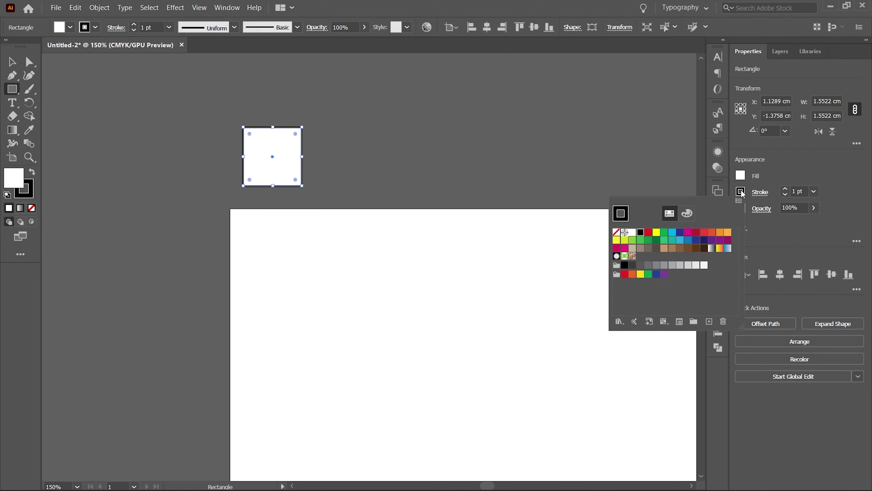
click(617, 231)
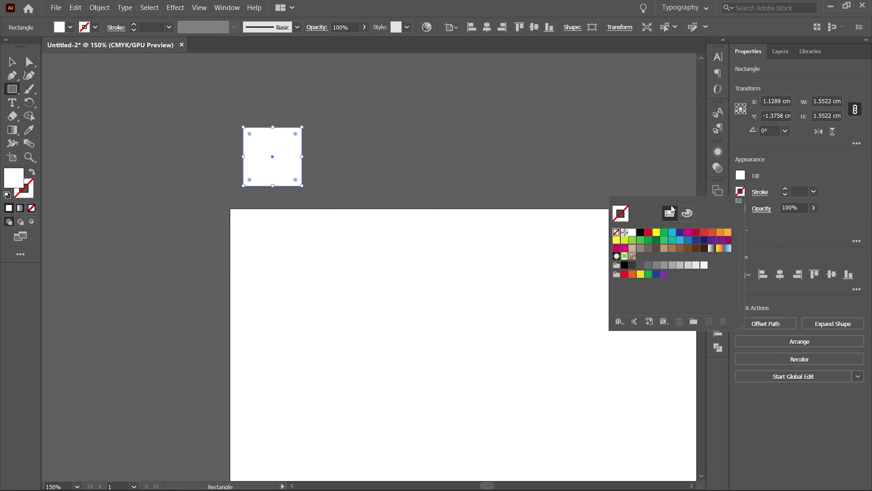
click(676, 177)
drag(296, 137, 297, 141)
scroll(298, 148, up, 3)
key(v)
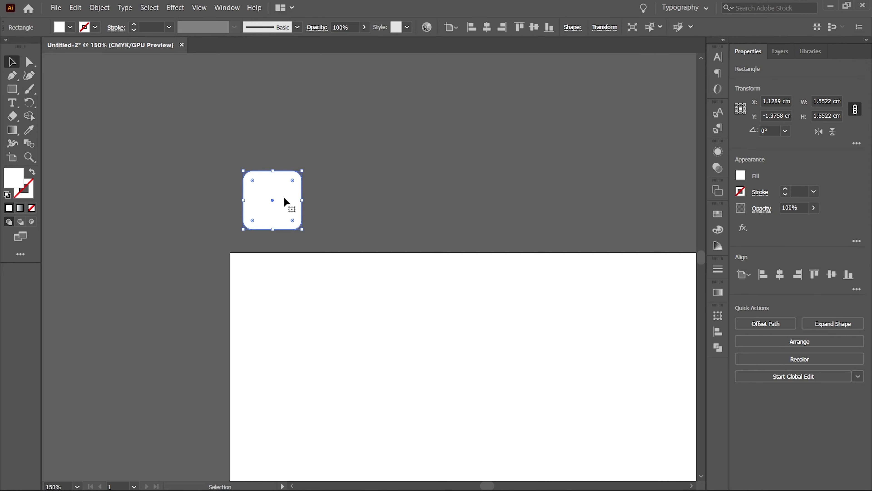
- Duplicate the rounded square above the original and fill the lower one dark #2b3036
drag(285, 202, 290, 130)
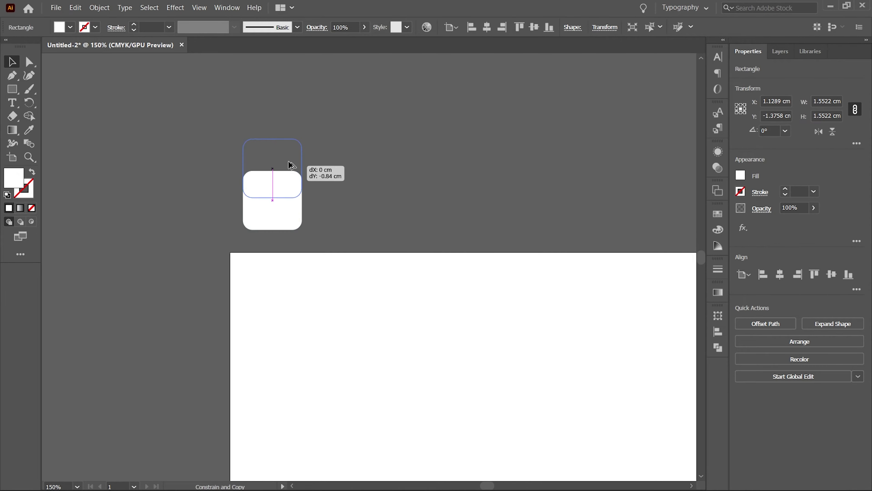
click(358, 180)
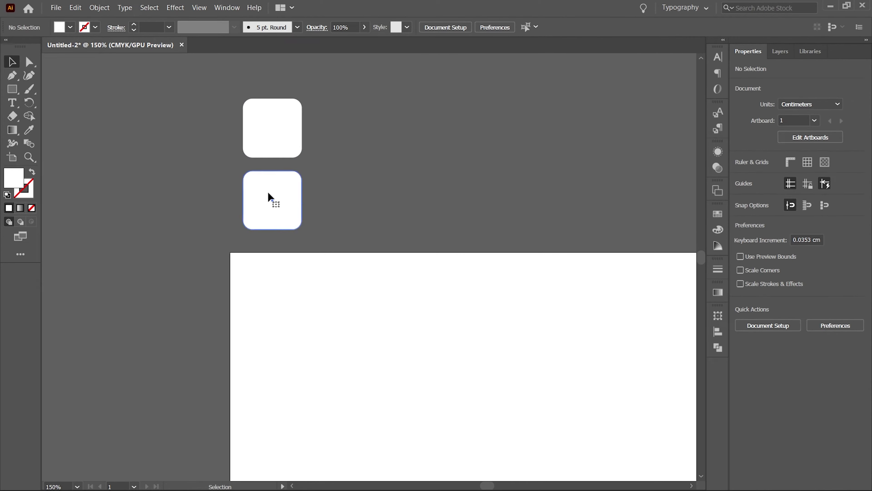
click(272, 195)
double_click(10, 183)
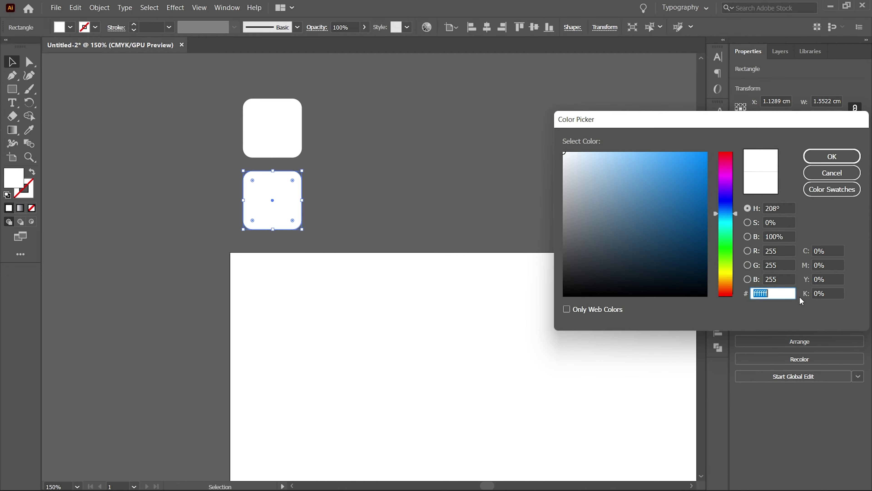
click(836, 159)
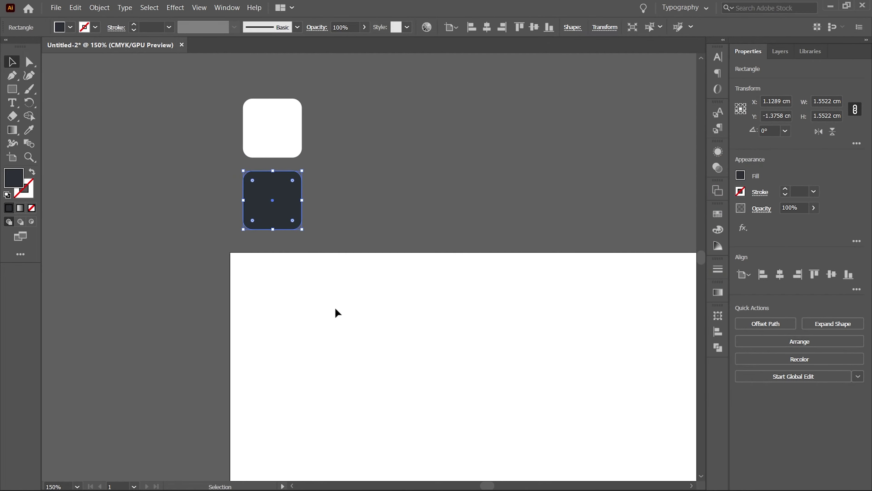
- Add a white '#2b3036' hex label and position it beside the dark square
key(t)
click(326, 205)
key(ctrl+v)
key(ctrl+a)
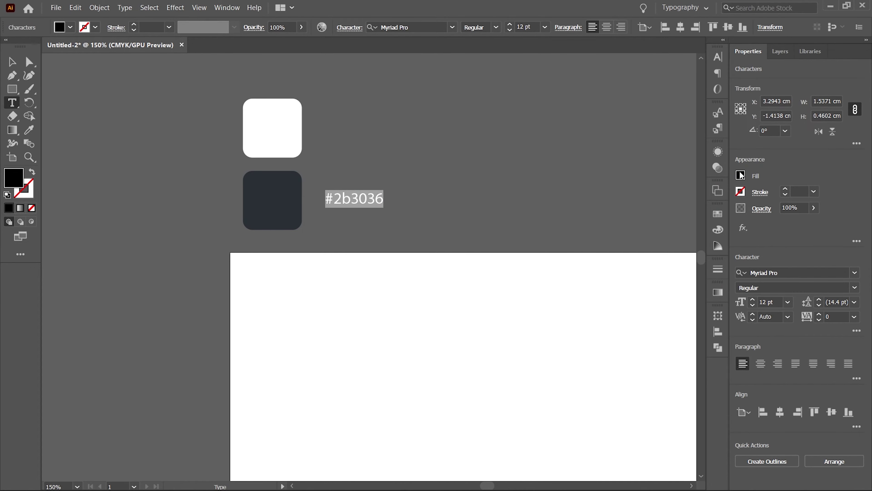
click(741, 175)
click(629, 215)
key(ctrl+shift+a)
key(v)
drag(353, 203, 356, 136)
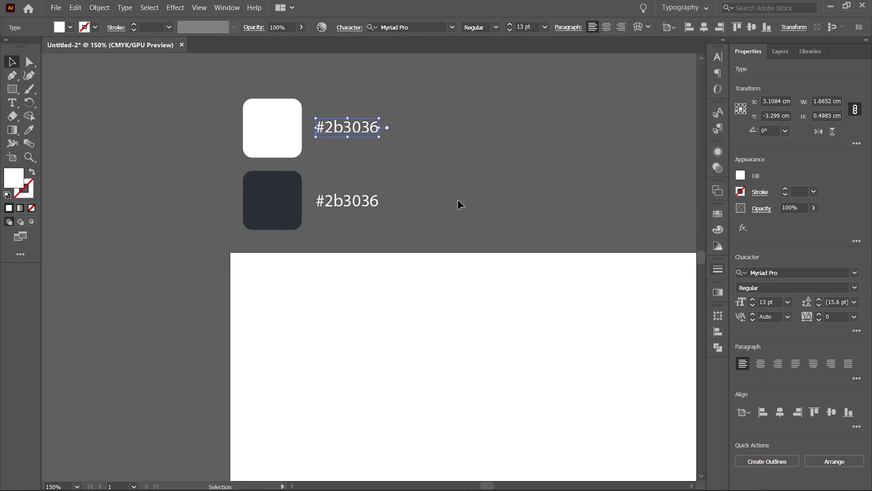
click(263, 142)
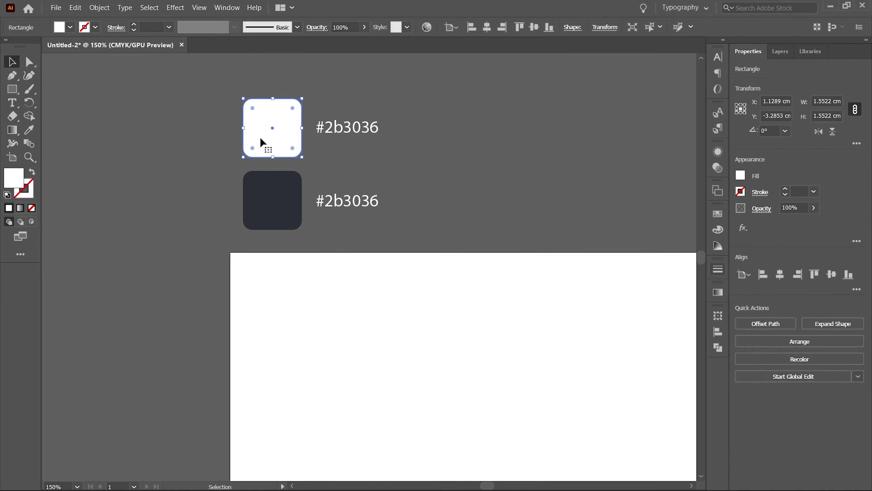
- Fill the top square green #18a569 and change its label to 18a569
double_click(14, 182)
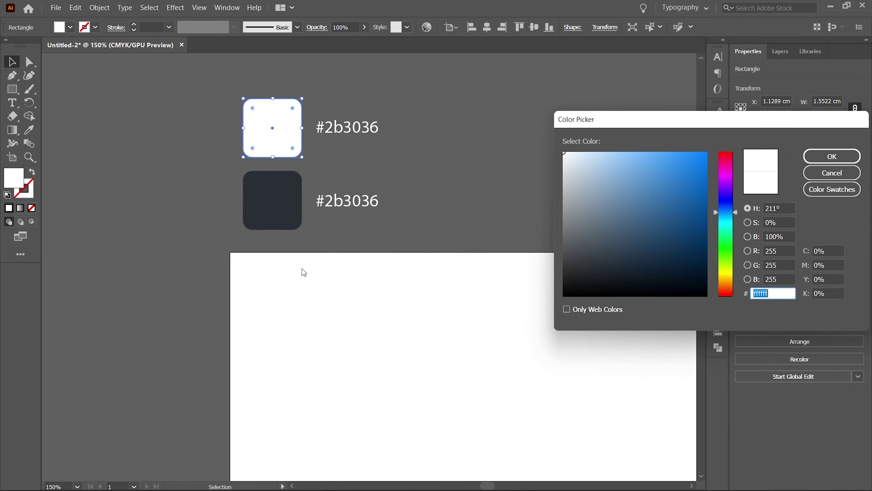
key(Return)
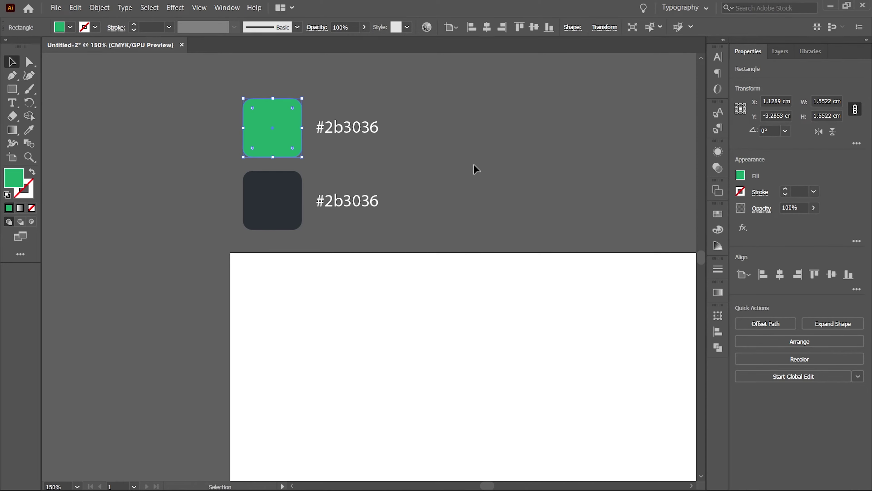
key(t)
double_click(380, 128)
text(18a569)
key(Escape)
- Copy the green square and its hex label further to the right
drag(266, 140, 462, 144)
scroll(395, 155, right, 2)
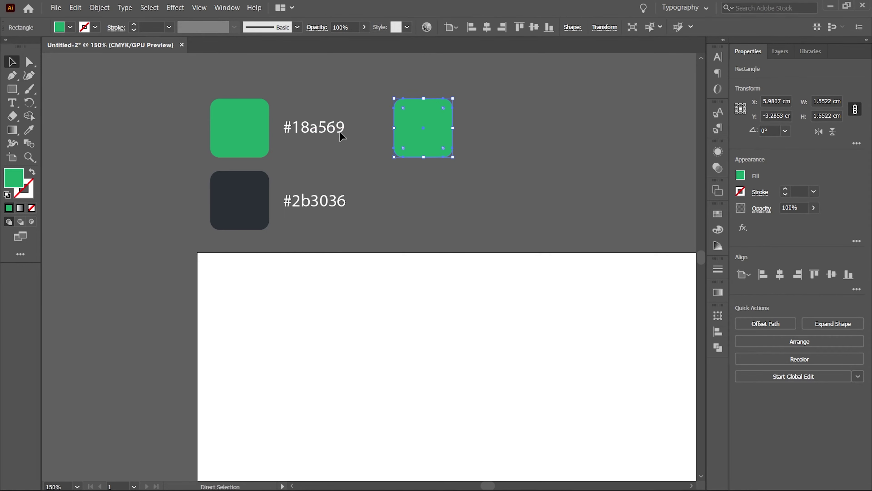
drag(323, 134, 510, 135)
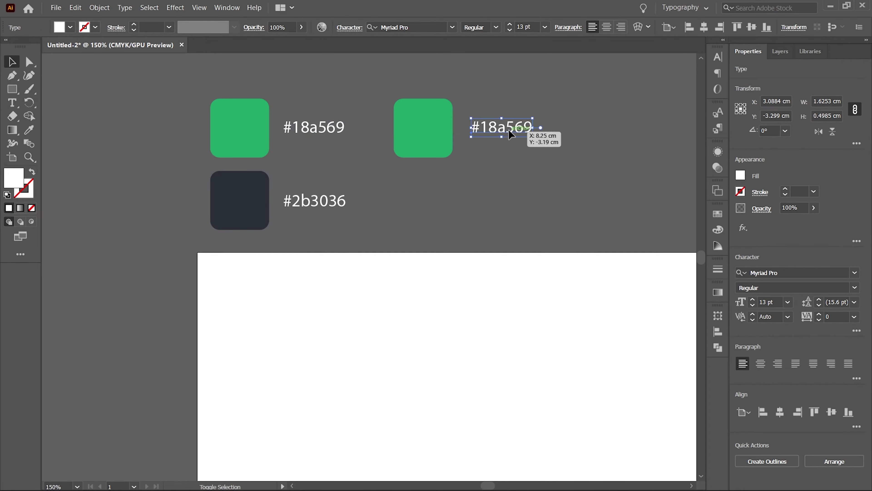
scroll(492, 193, right, 2)
- Fill the copied square dark #373d43 and relabel it '#373d43'
click(376, 133)
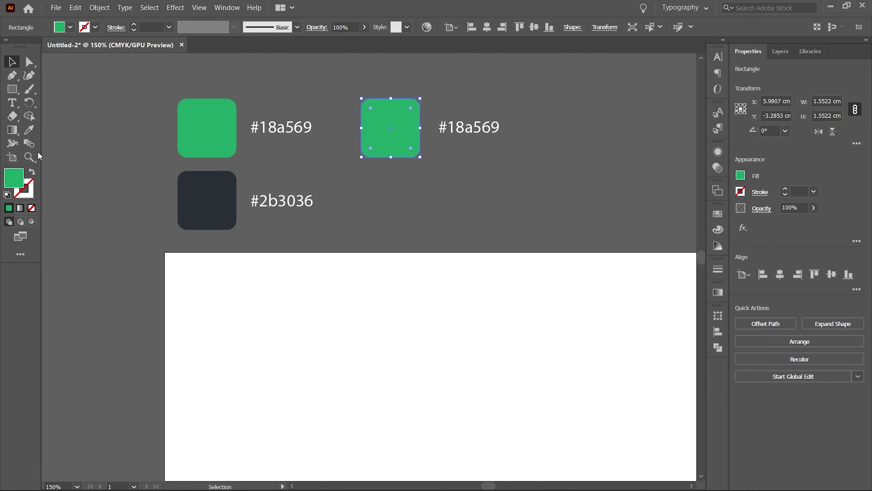
double_click(16, 178)
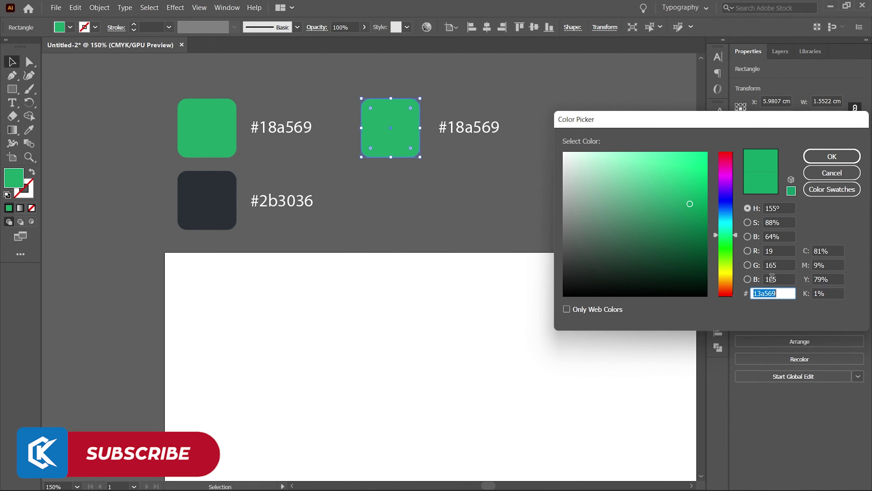
text(373d43)
click(832, 156)
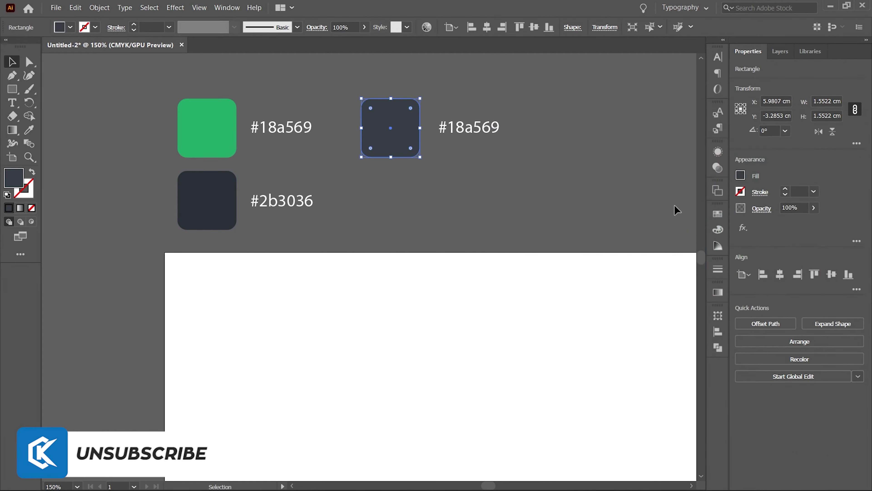
click(453, 178)
double_click(467, 132)
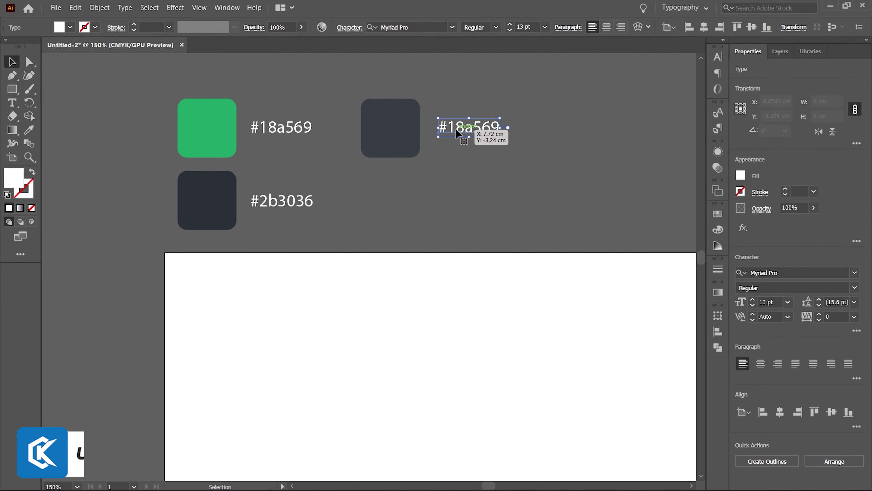
text(#373d43)
key(Escape)
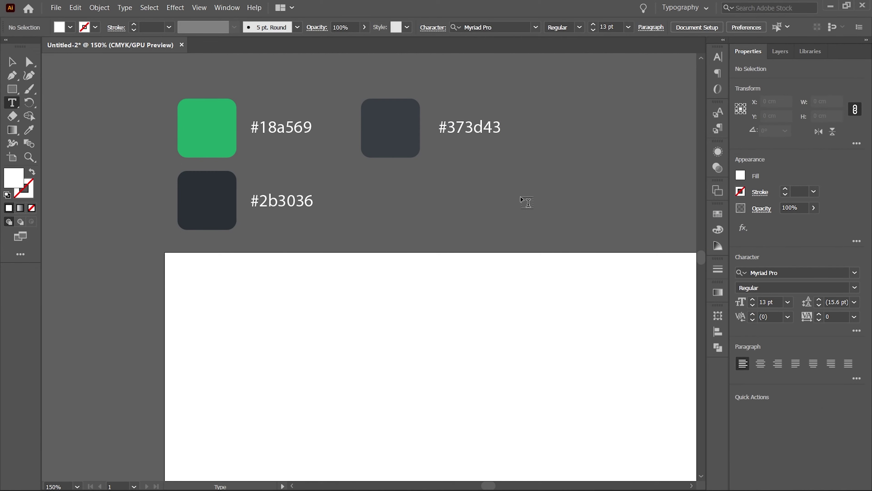
click(521, 200)
- Draw a rectangle covering the whole artboard as the page background
scroll(522, 201, down, 2)
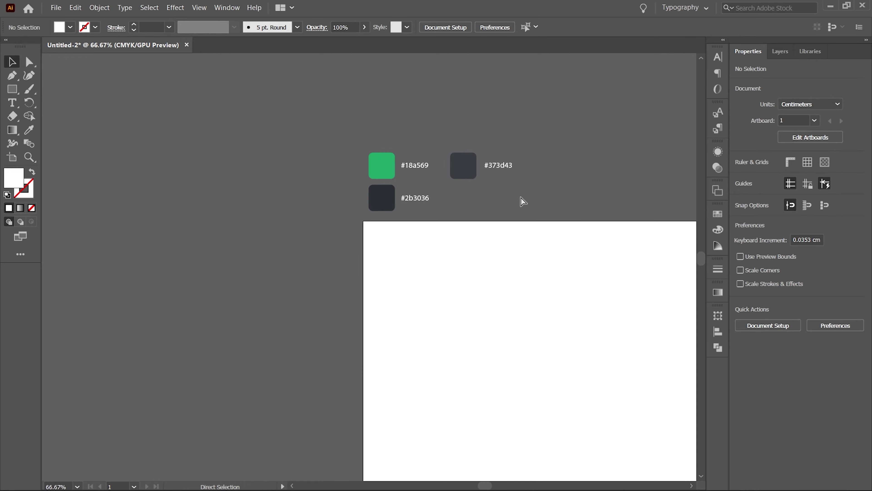
scroll(521, 201, right, 3)
scroll(481, 199, down, 1)
scroll(416, 214, down, 1)
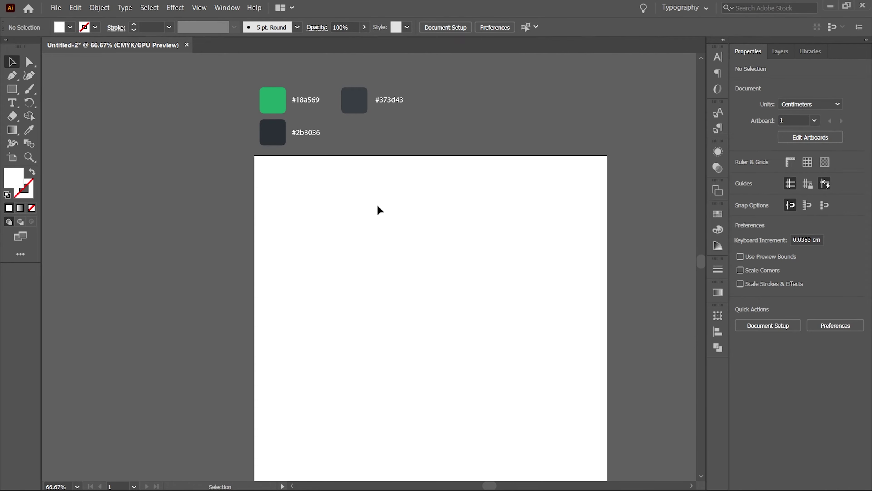
click(12, 89)
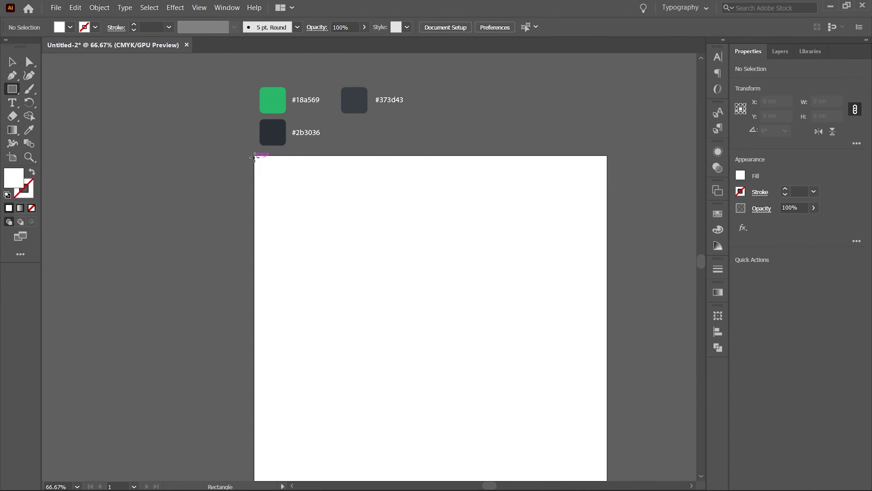
drag(253, 155, 606, 477)
drag(432, 416, 432, 435)
alt+scroll(450, 370, down, 2)
scroll(448, 310, up, 1)
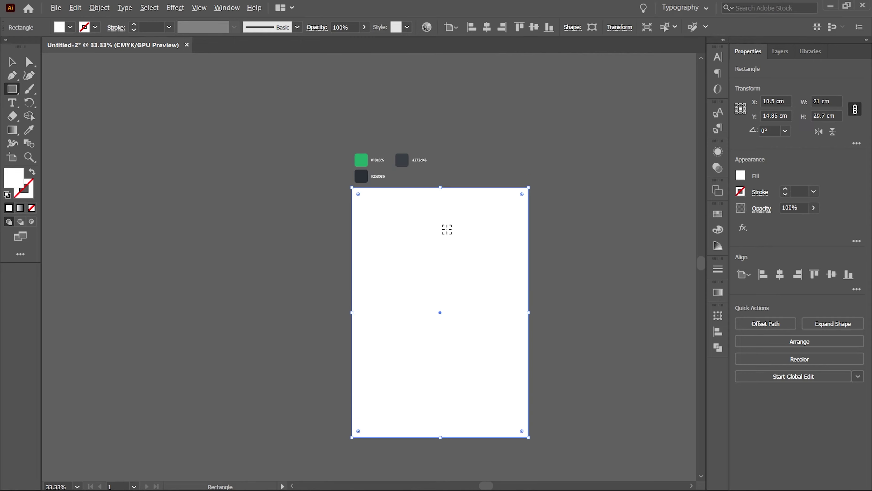
alt+scroll(447, 230, up, 3)
alt+scroll(444, 217, down, 1)
- Lock the page-sized background rectangle in the Layers panel
key(v)
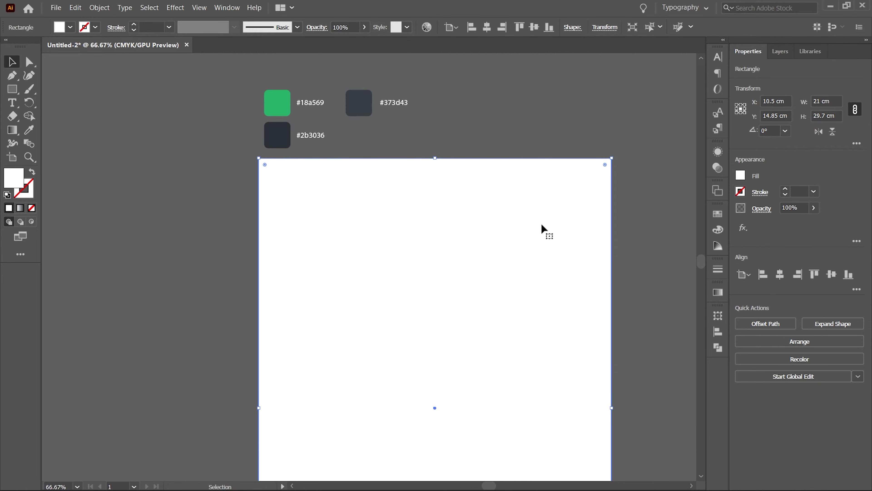
click(779, 52)
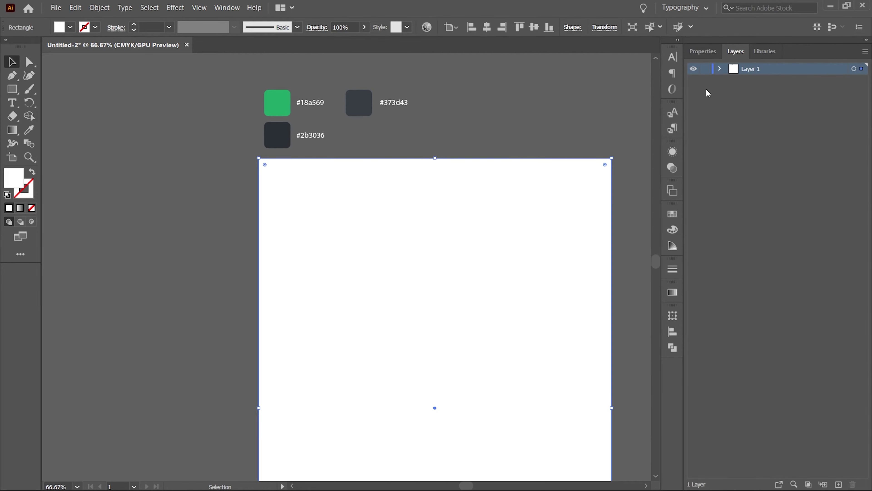
click(720, 69)
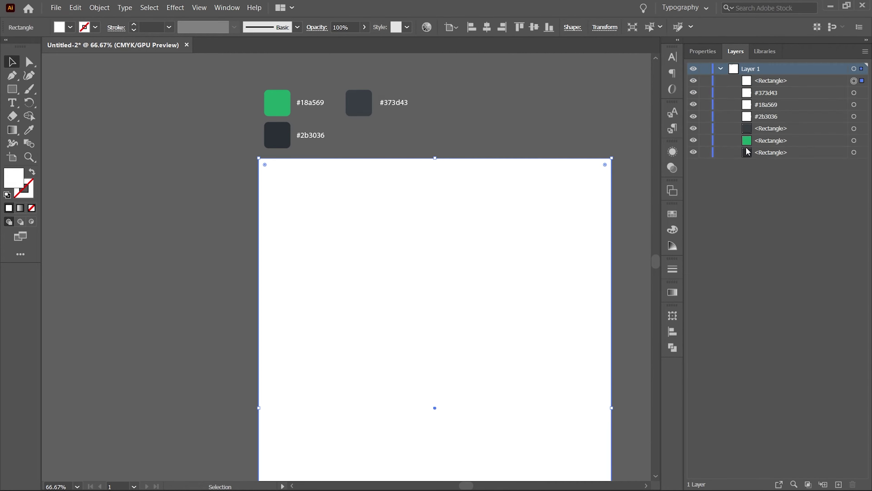
click(705, 80)
- Group the swatches and hex labels and name the group 'color code'
click(855, 93)
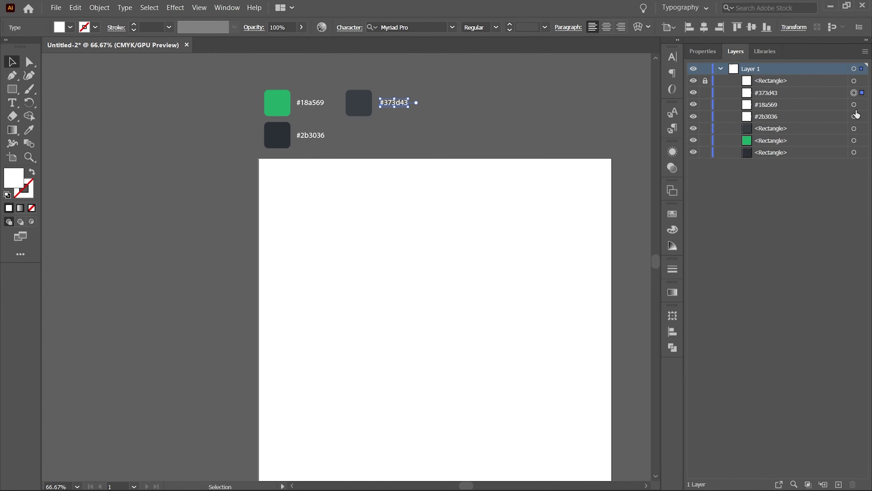
key(ctrl+a)
key(ctrl+g)
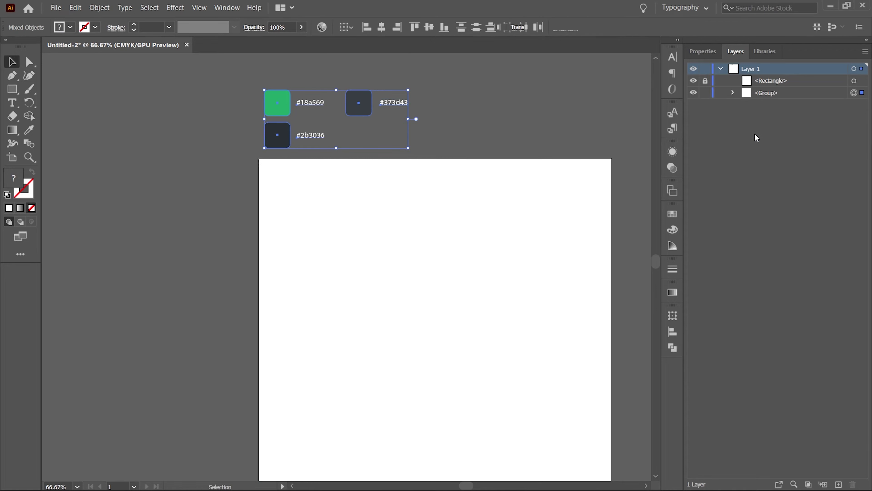
double_click(768, 94)
text(color code)
key(Return)
click(469, 88)
scroll(581, 61, down, 2)
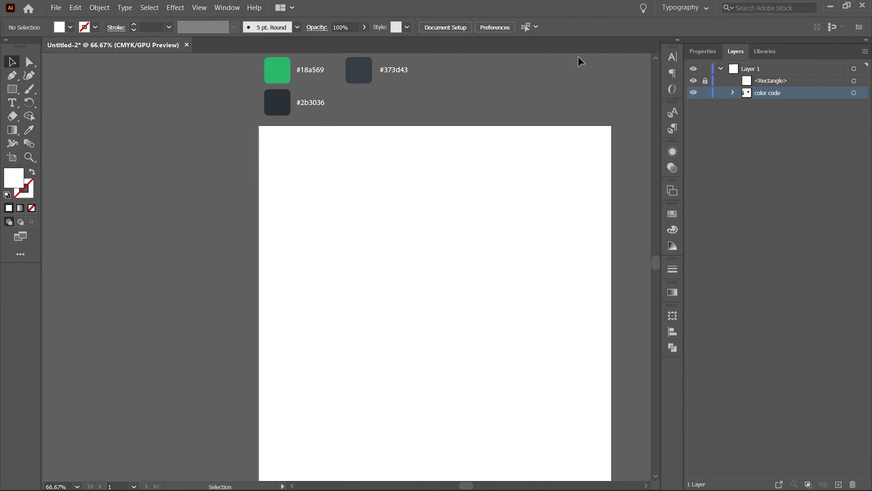
- Draw a square in the page's top-right corner and sample the #18a569 green fill onto it
click(12, 89)
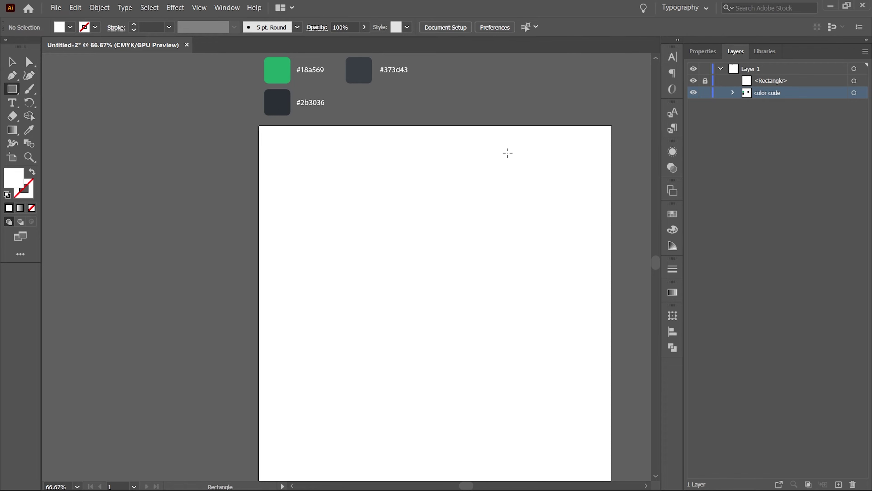
drag(476, 125, 611, 261)
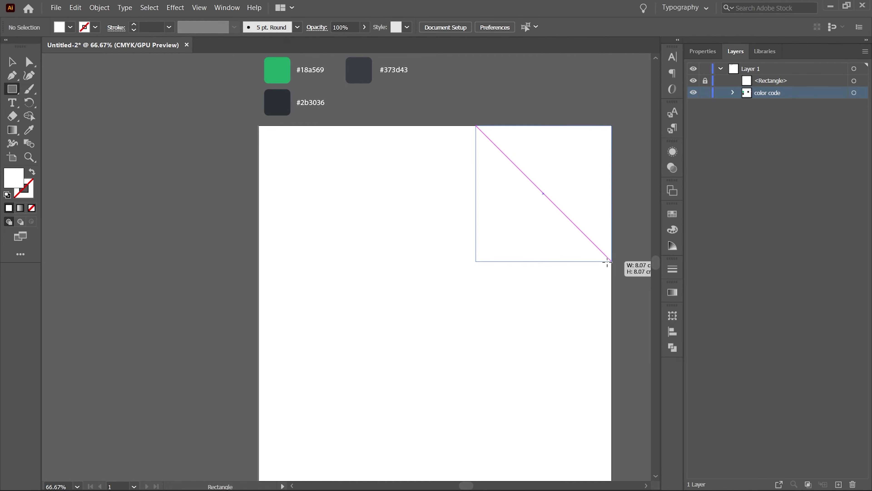
scroll(611, 245, down, 2)
scroll(611, 244, down, 1)
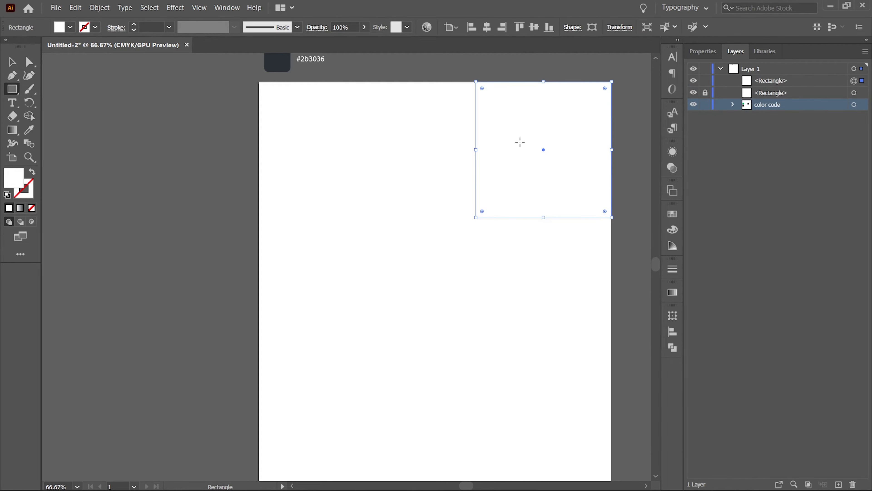
scroll(519, 142, up, 3)
scroll(519, 142, up, 1)
scroll(520, 142, up, 2)
key(i)
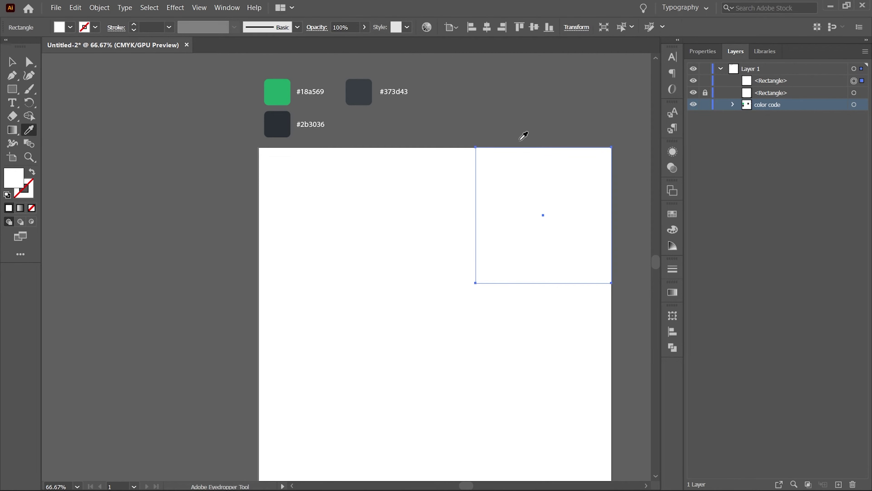
click(283, 89)
key(v)
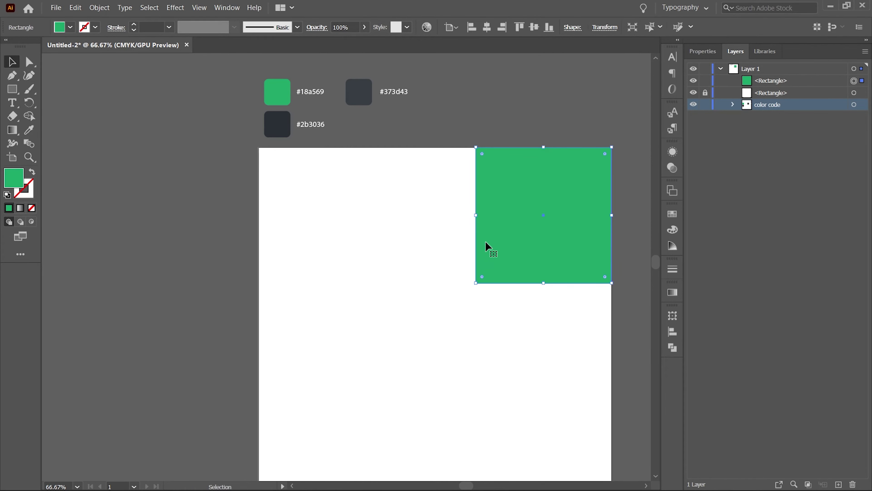
- Round the square's bottom-left corner to 0.37 cm in Transform
key(shift+F8)
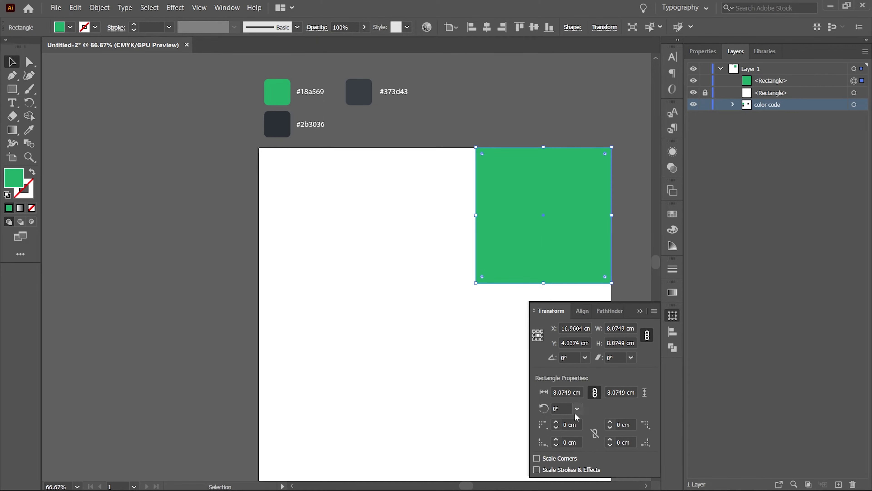
double_click(569, 440)
text(0.37)
key(Return)
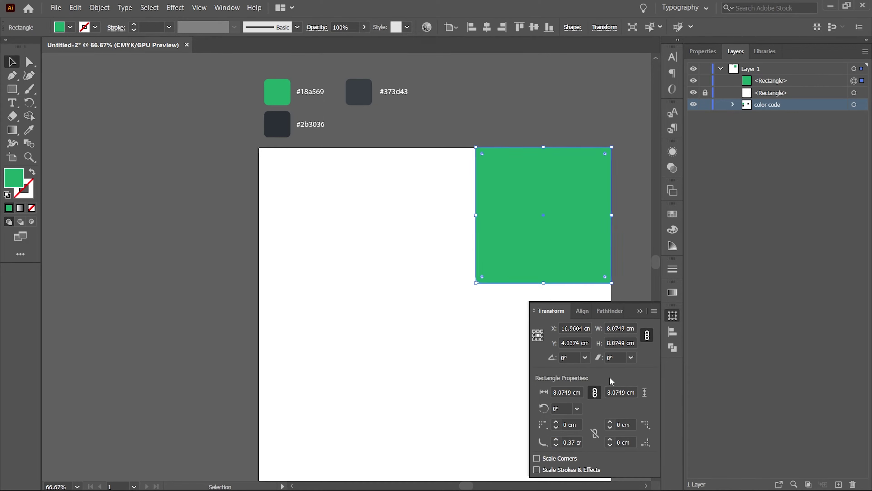
click(641, 312)
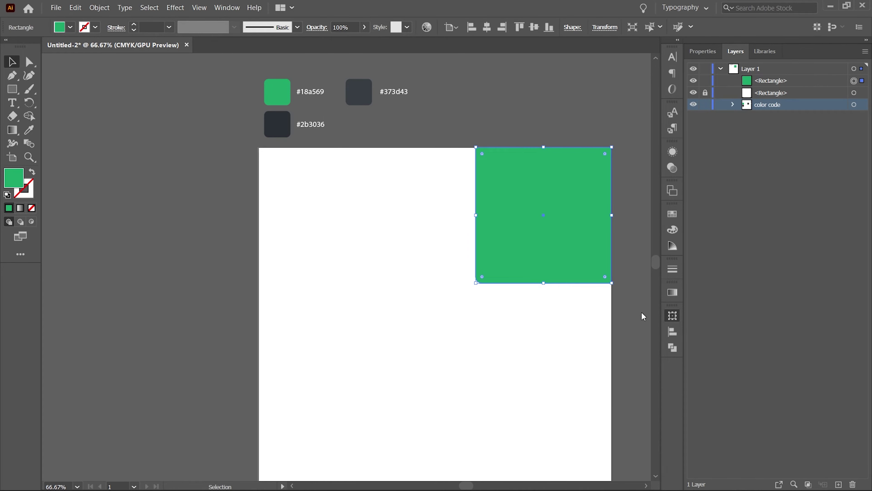
scroll(616, 303, down, 1)
click(564, 217)
alt+scroll(552, 202, down, 1)
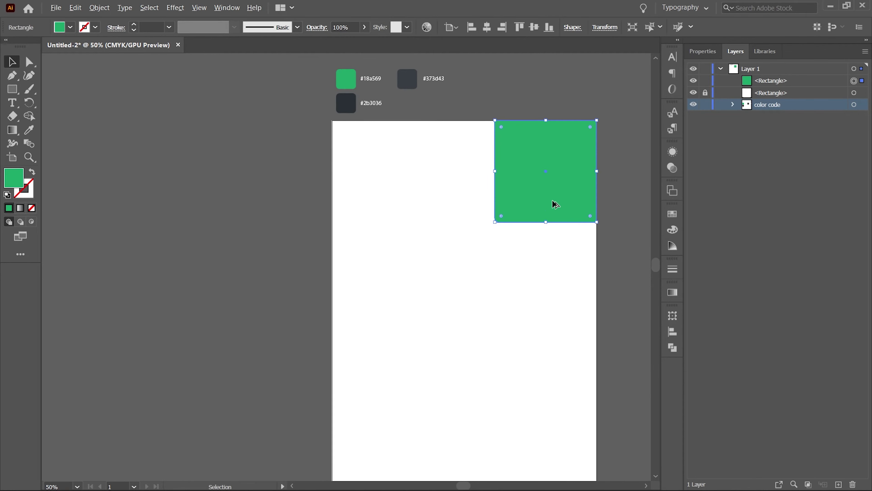
click(563, 245)
scroll(510, 257, down, 2)
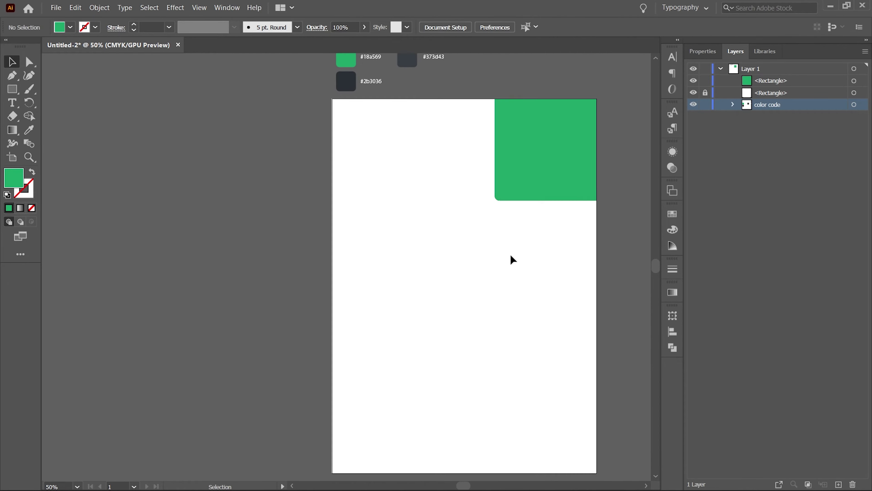
- Draw a tall rectangle on the page's left with all corners rounded to 0.37 cm
click(18, 90)
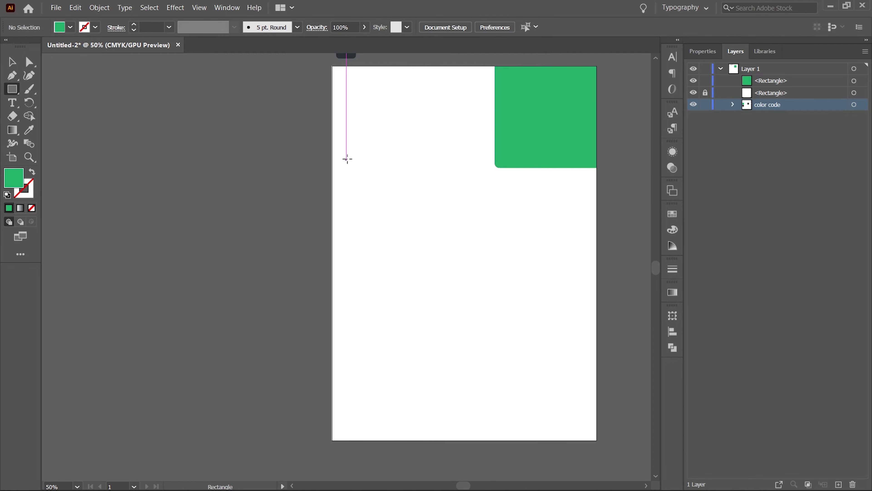
drag(342, 155, 497, 426)
scroll(455, 186, up, 1)
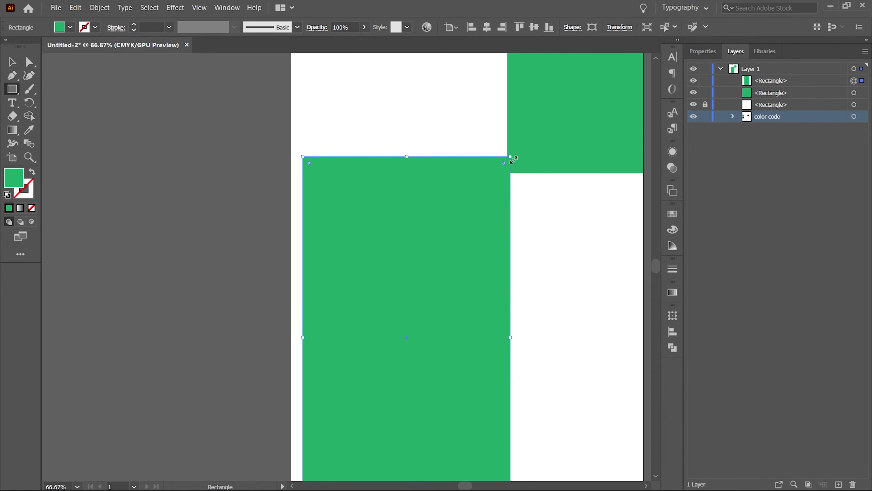
drag(406, 156, 405, 177)
key(shift+F8)
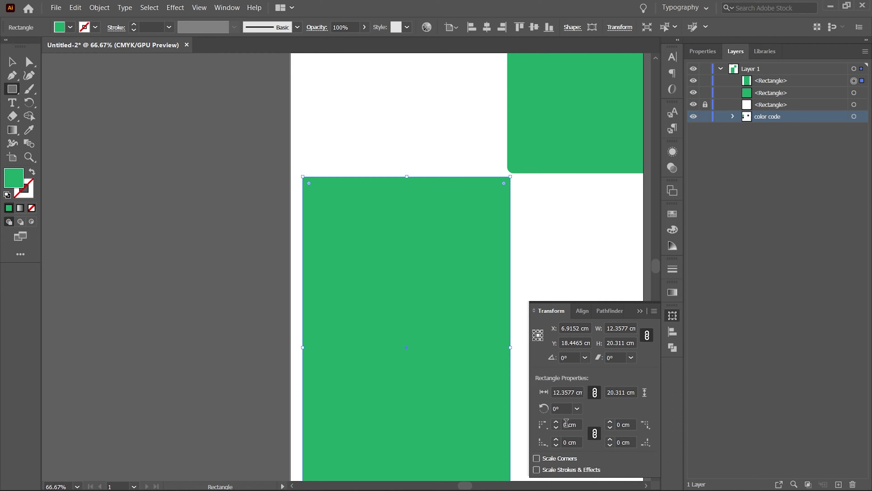
double_click(566, 423)
text(0.37)
key(Return)
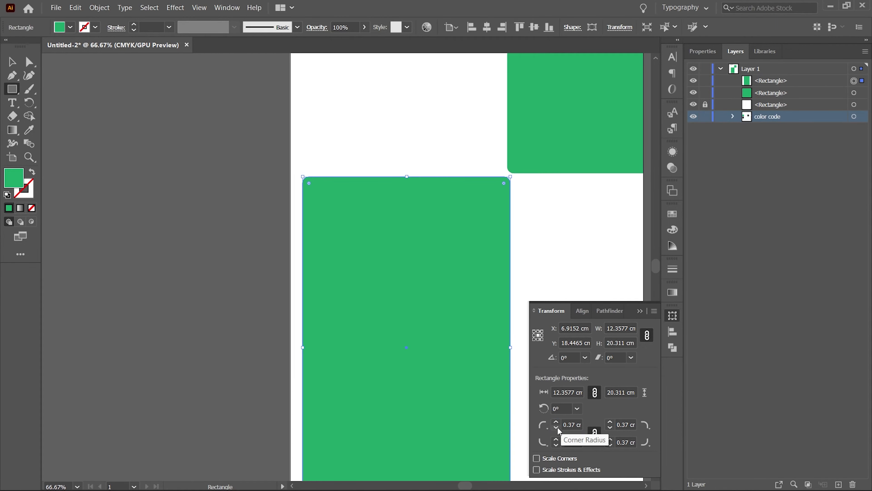
key(ctrl+minus)
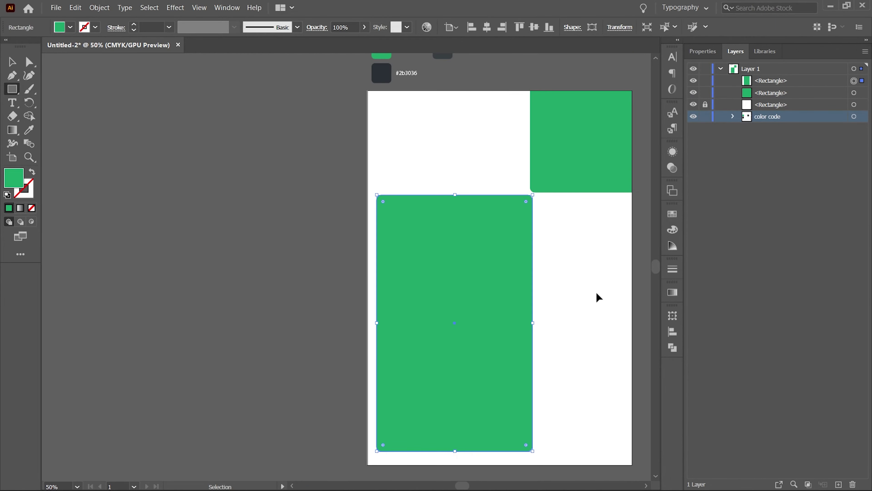
- Narrow the top-right square and line the tall panel up under its corner
scroll(598, 297, right, 2)
key(v)
click(609, 360)
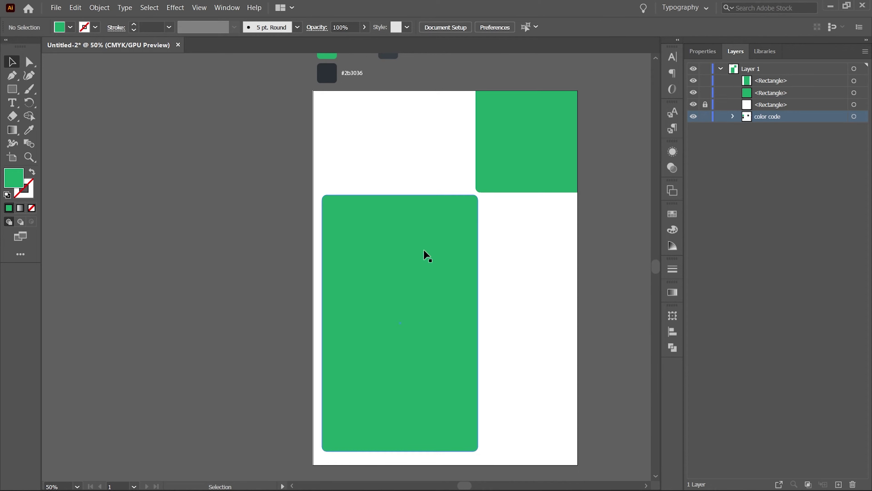
scroll(526, 196, up, 1)
click(521, 186)
drag(475, 164, 483, 164)
click(625, 237)
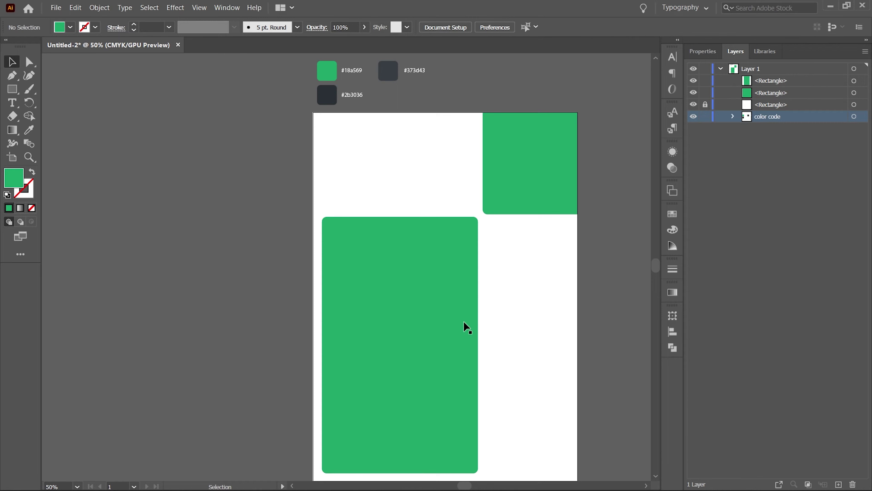
drag(442, 290, 446, 288)
- Narrow the tall panel from its right edge to fit beside the square
scroll(617, 282, down, 1)
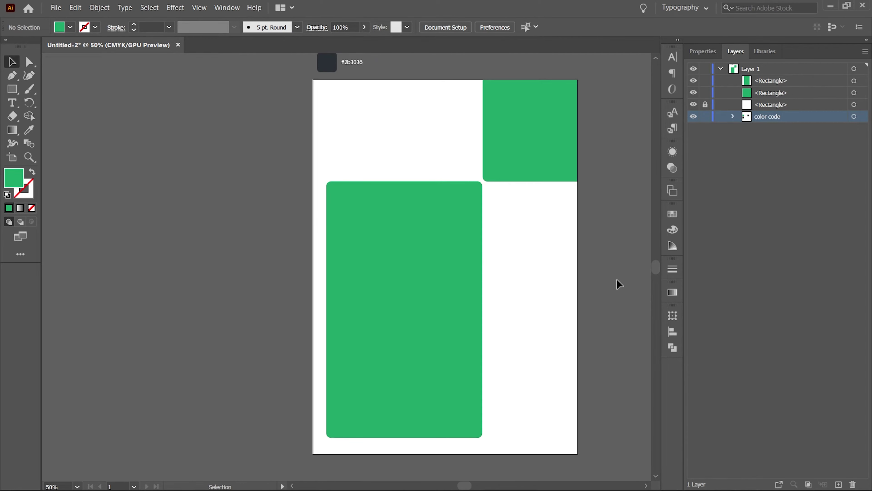
click(504, 161)
click(359, 307)
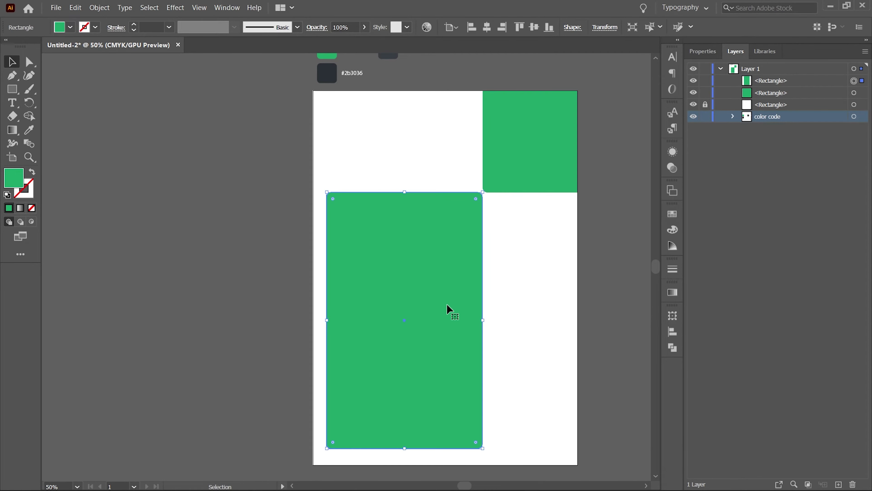
drag(483, 316, 474, 317)
click(583, 294)
click(543, 177)
- Resize the bottom-right copy into a thin strip along the page's bottom edge
drag(484, 142, 527, 406)
scroll(625, 170, down, 2)
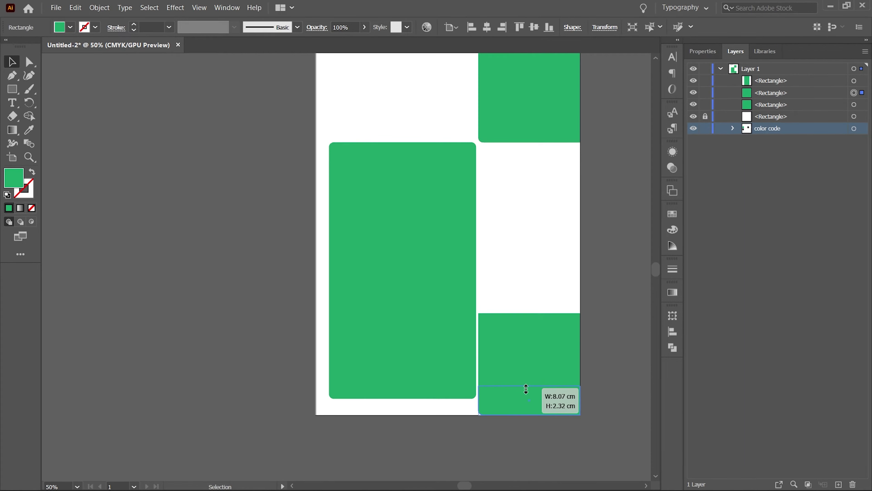
drag(531, 312, 527, 393)
scroll(524, 414, up, 3)
- Round the strip's top-left corner to 0.37 cm in Transform
key(shift+F8)
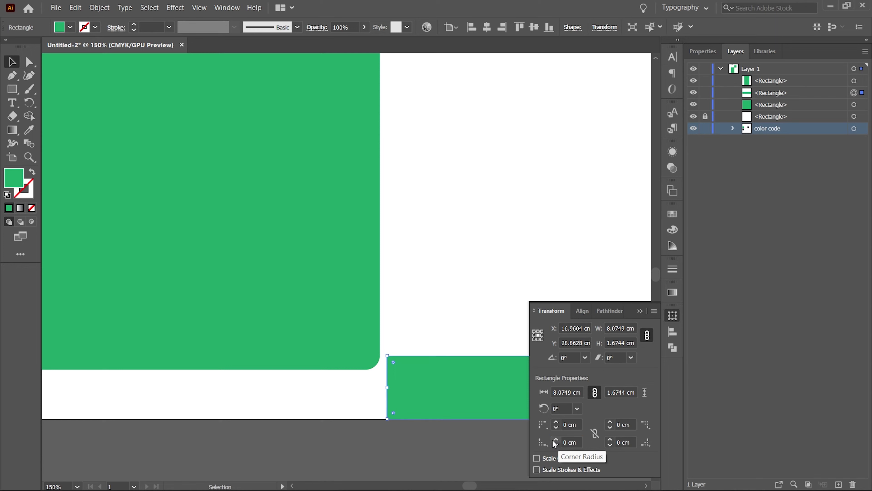
click(566, 424)
text(0.37)
key(Return)
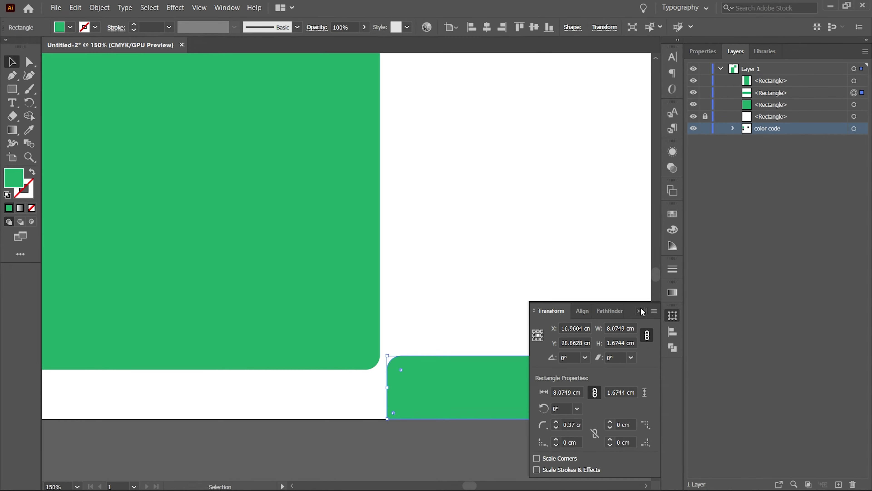
click(640, 310)
key(ctrl+minus)
key(ctrl+minus)
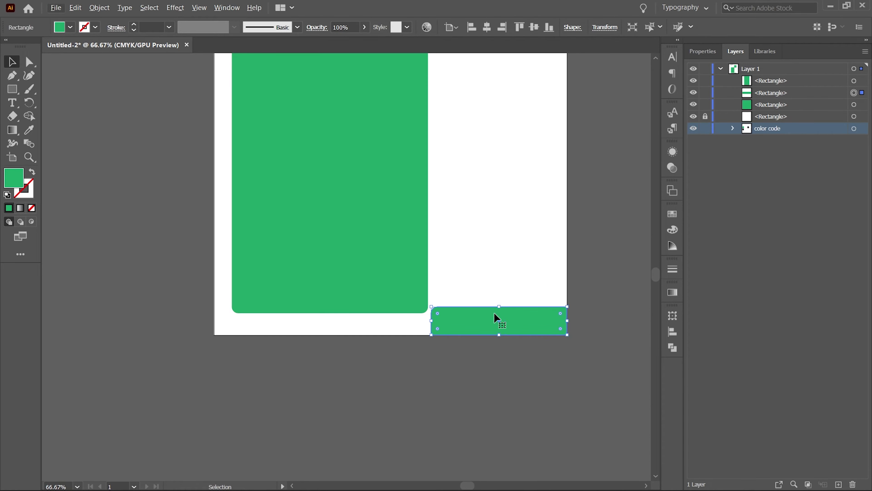
- Lower the strip's top edge to thin it to 8.07 × 1.67 cm
drag(499, 306, 499, 313)
click(373, 344)
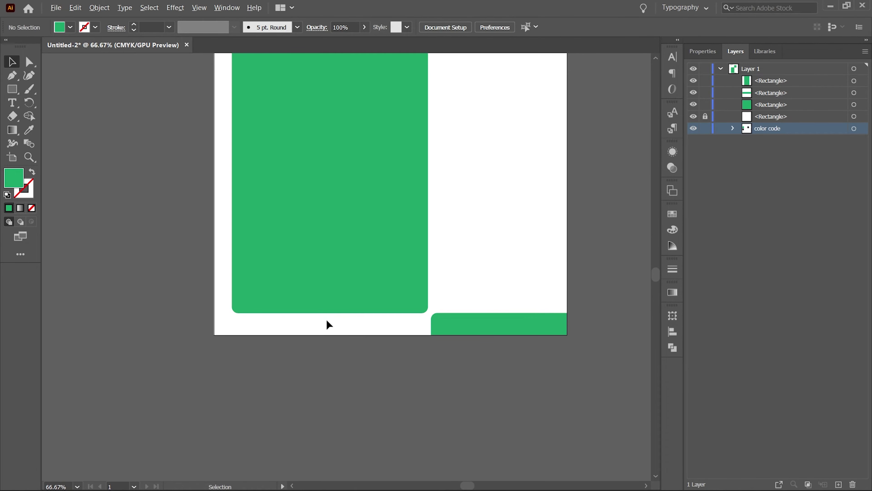
scroll(329, 325, down, 1)
scroll(300, 315, up, 2)
scroll(309, 275, left, 2)
click(360, 250)
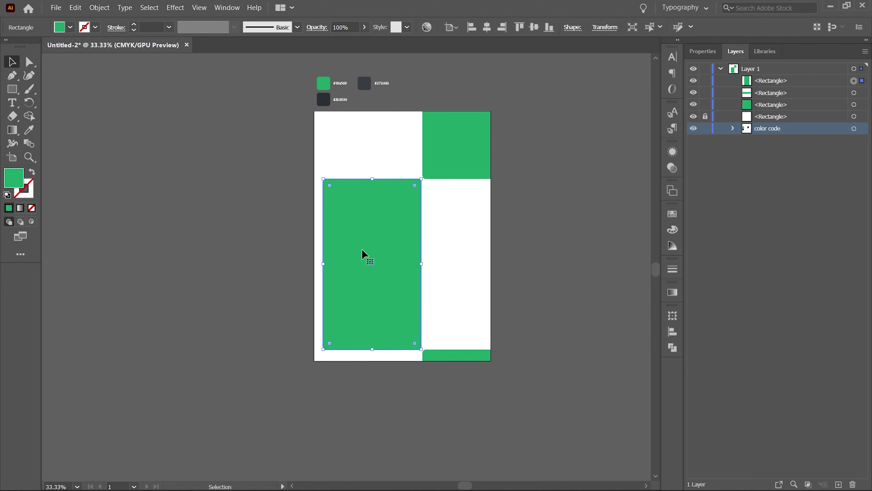
- Fill the tall left panel with dark #2b3036 and round its corners
key(i)
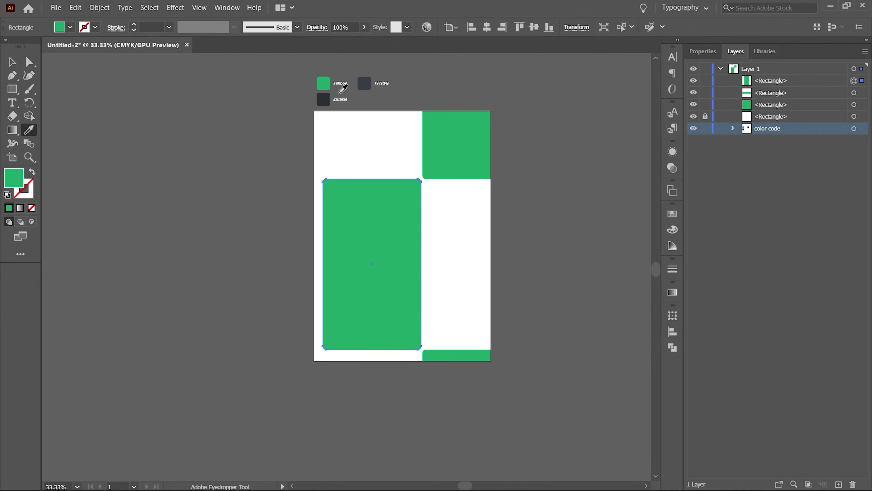
click(328, 97)
key(v)
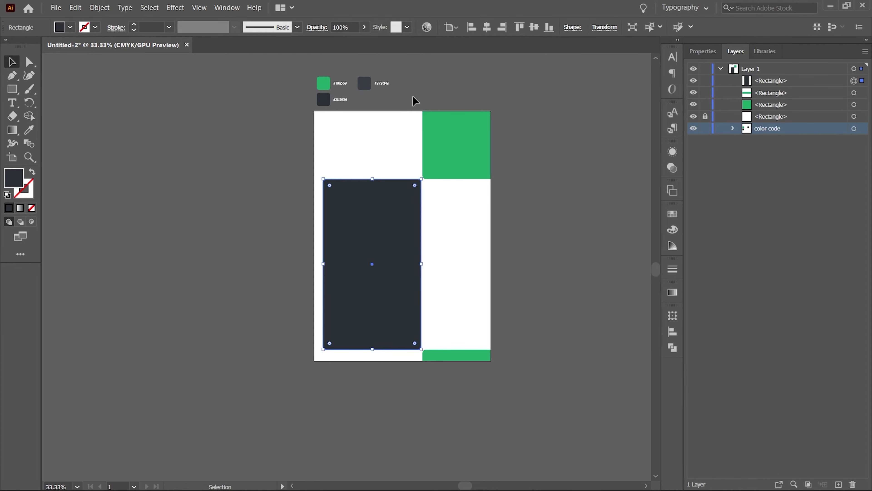
drag(329, 186, 332, 189)
key(ctrl+shift+a)
- Lock the four background rectangles in Layers and show the rulers
scroll(331, 219, up, 1)
scroll(331, 220, up, 1)
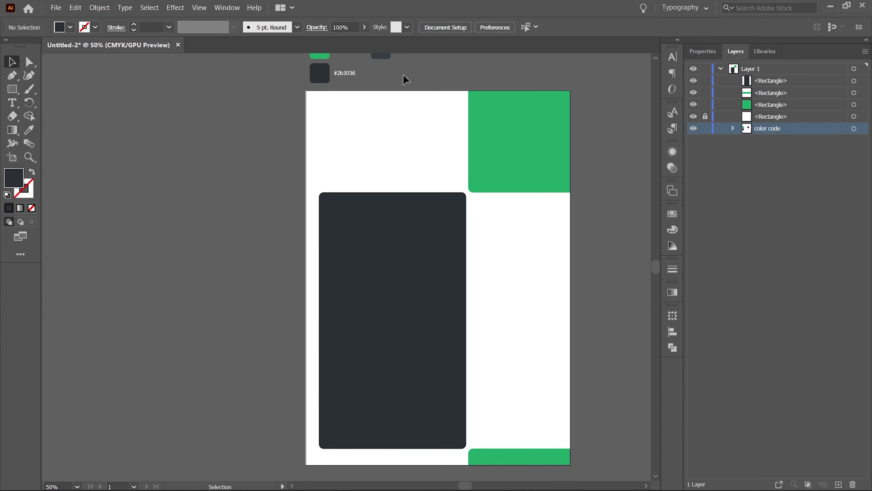
scroll(455, 156, up, 1)
scroll(455, 156, up, 2)
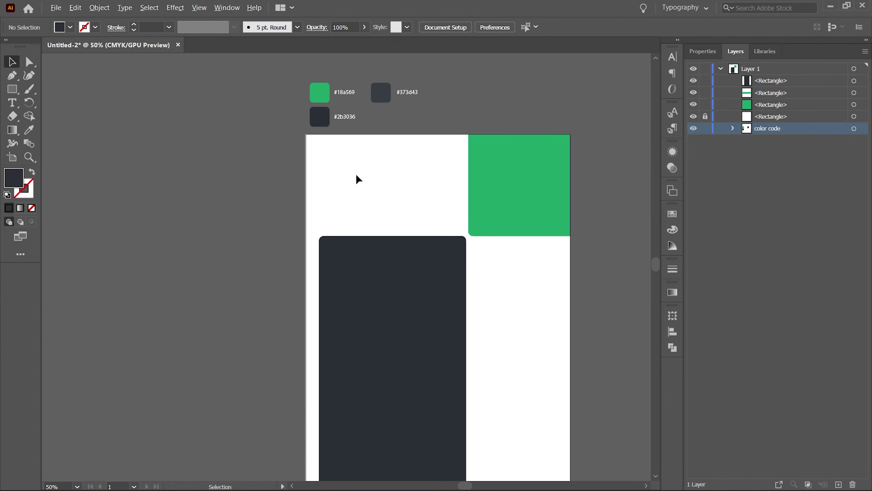
scroll(357, 178, up, 2)
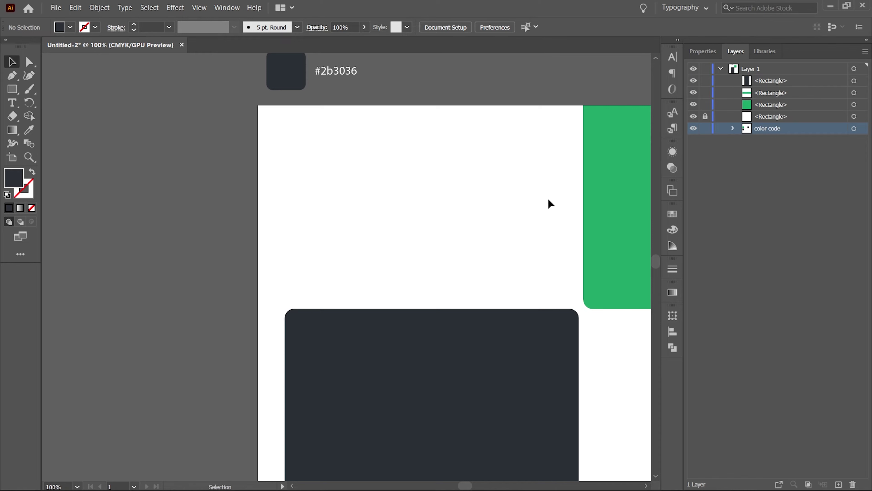
click(705, 81)
drag(705, 93, 705, 104)
click(199, 9)
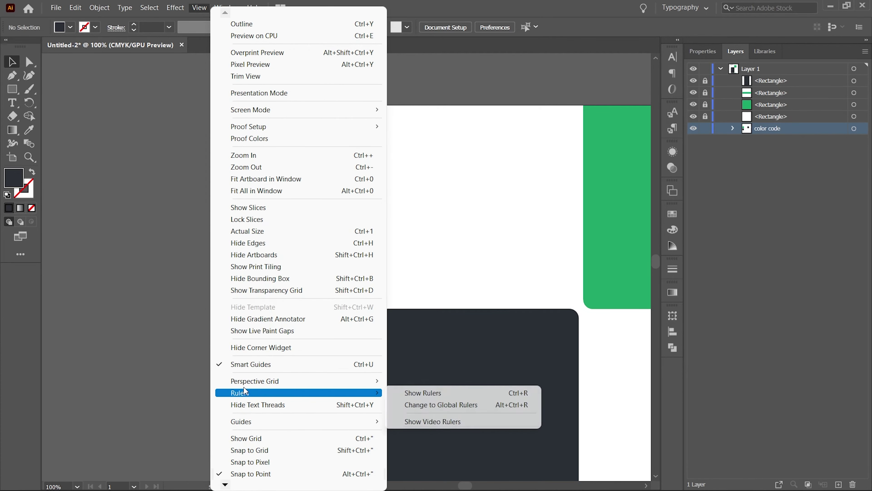
mouse_move(299, 393)
click(426, 395)
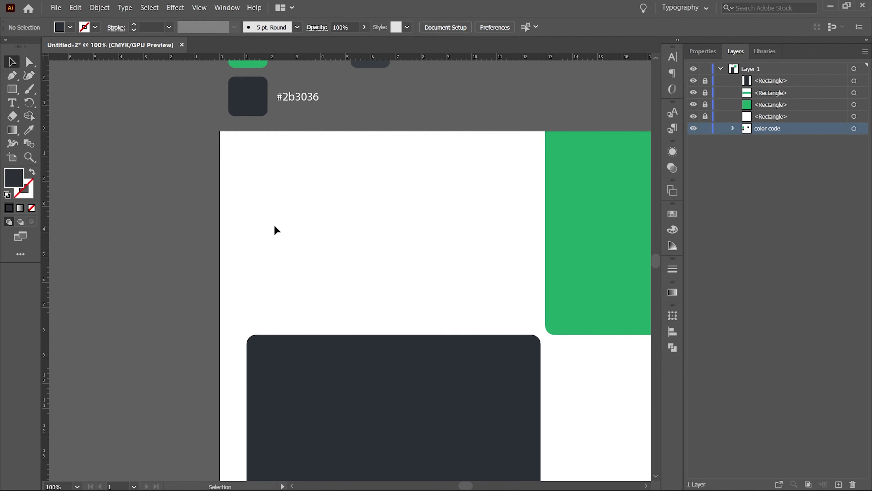
- Add the person's name as two lines of text near the page's top left
key(t)
click(276, 196)
key(ctrl+v)
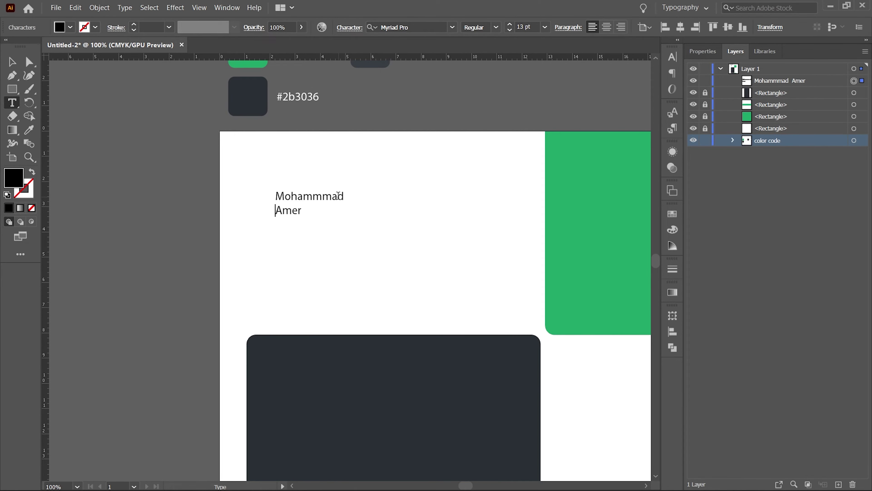
ctrl+click(337, 254)
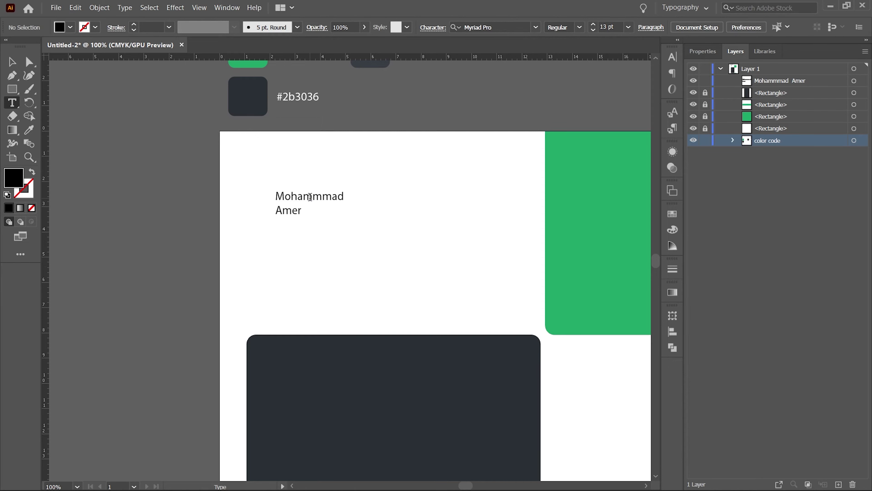
- Set the name text to Source Sans Variable Bold at 25 pt
click(310, 197)
key(ctrl+a)
click(702, 52)
click(784, 272)
text(san)
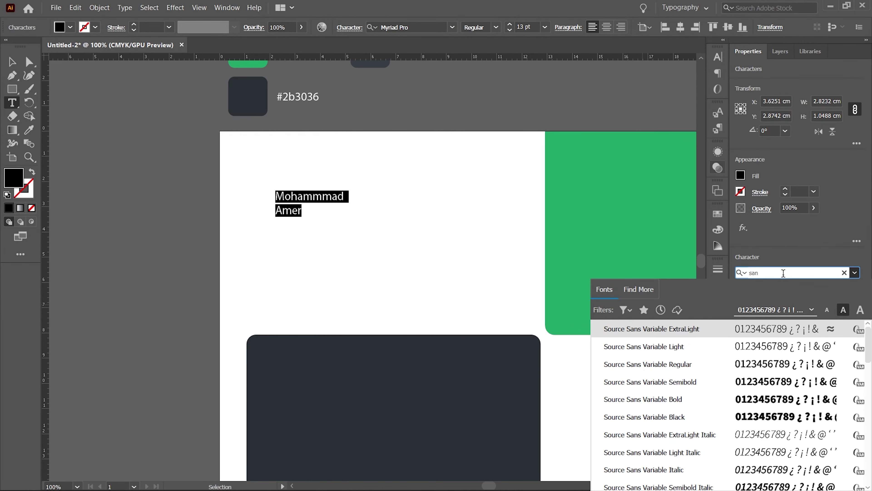
key(Down)
key(Down)
key(Down)
key(Down)
key(Return)
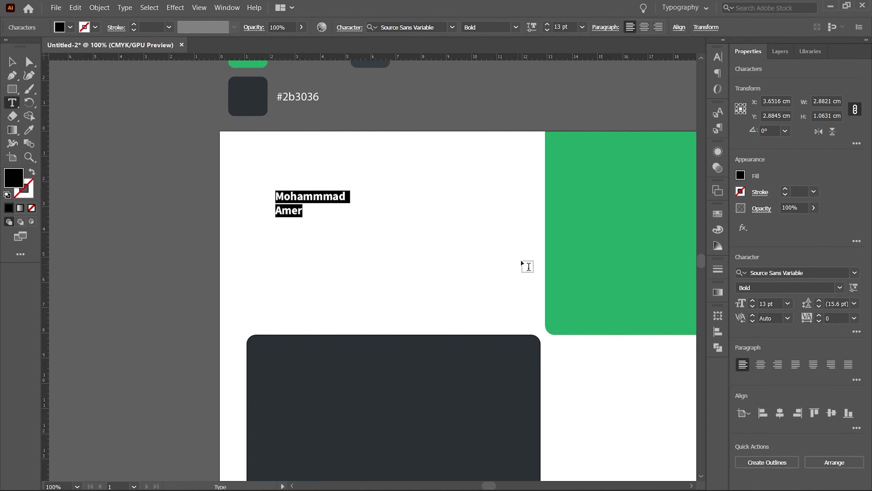
click(766, 299)
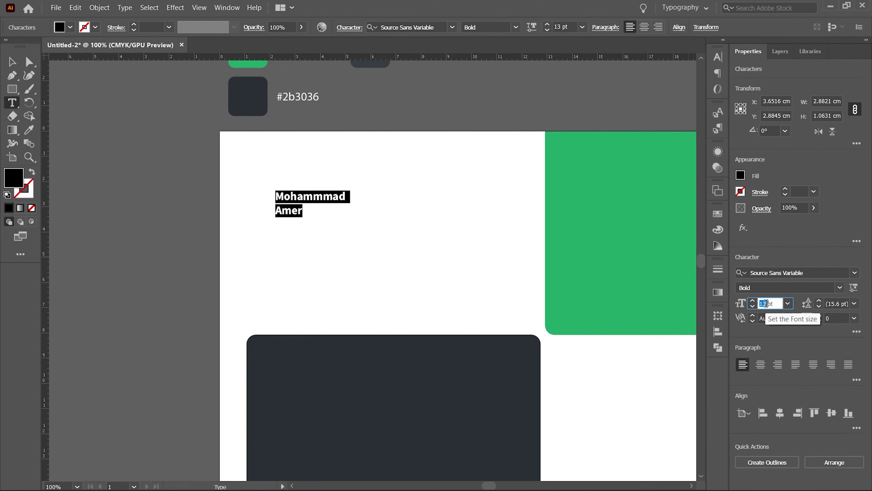
text(25)
key(Return)
key(Escape)
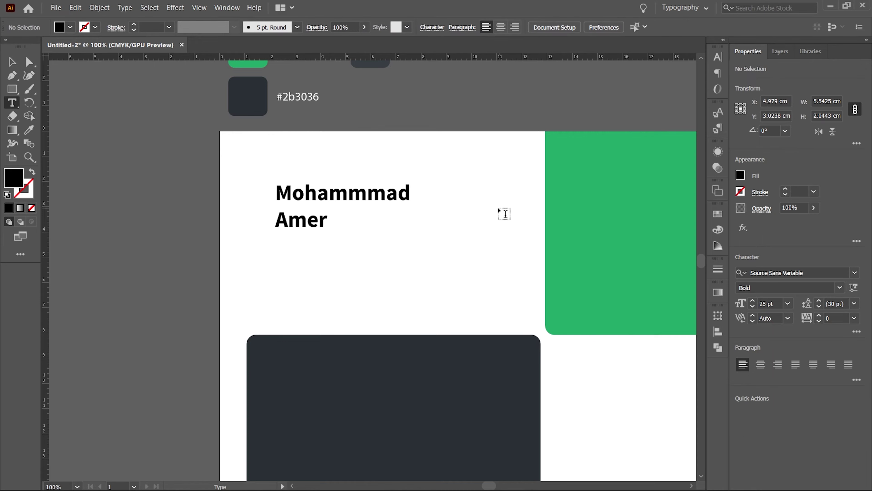
- Colour the whole name dark #2b3036 using the eyedropper
scroll(312, 244, up, 1)
scroll(311, 244, up, 2)
click(321, 233)
key(Return)
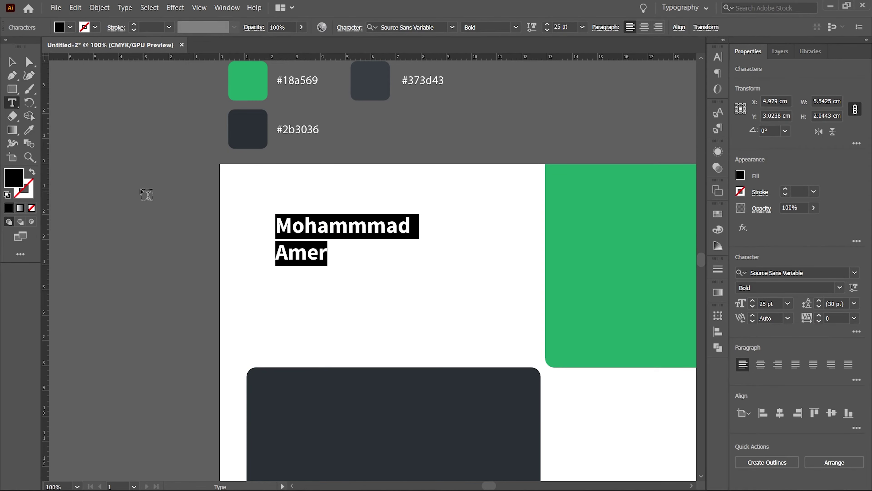
click(35, 131)
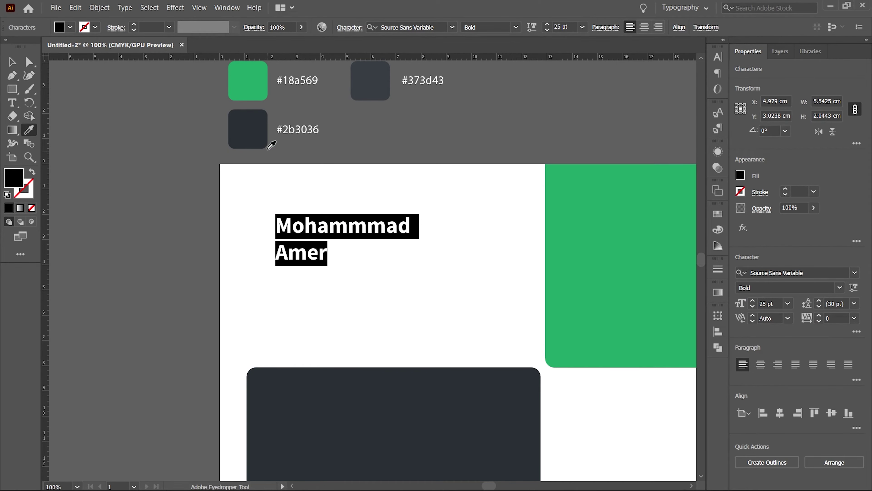
click(250, 137)
key(v)
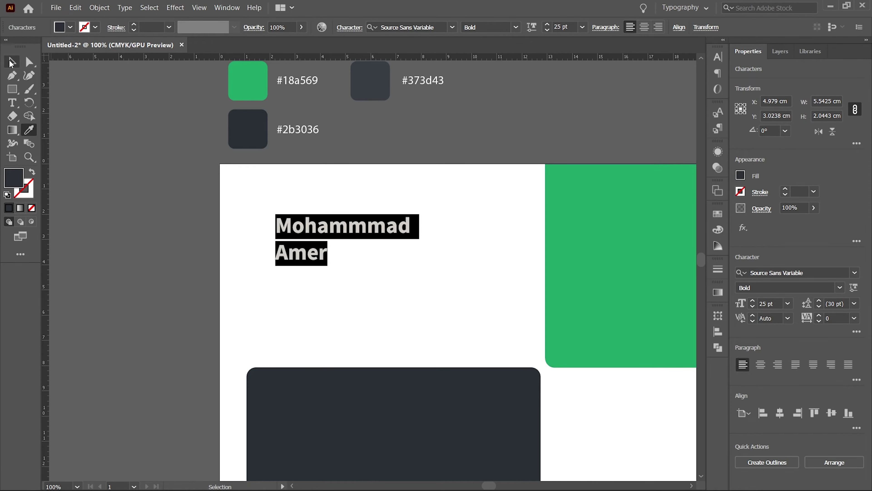
- Make the surname green #18a569 and move the name block further left
double_click(319, 256)
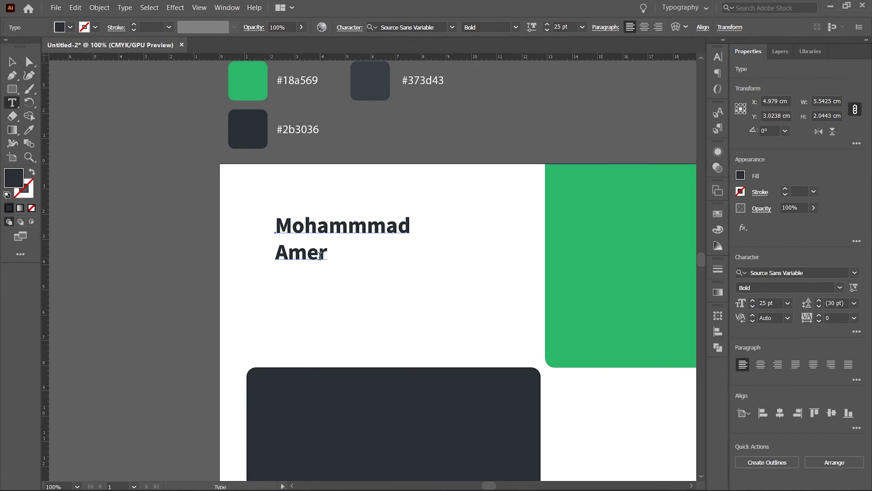
drag(327, 254, 277, 253)
click(29, 130)
click(242, 76)
click(11, 62)
click(189, 182)
mouse_move(329, 229)
mouse_down()
mouse_move(308, 229)
mouse_move(313, 207)
mouse_up()
scroll(308, 229, down, 1)
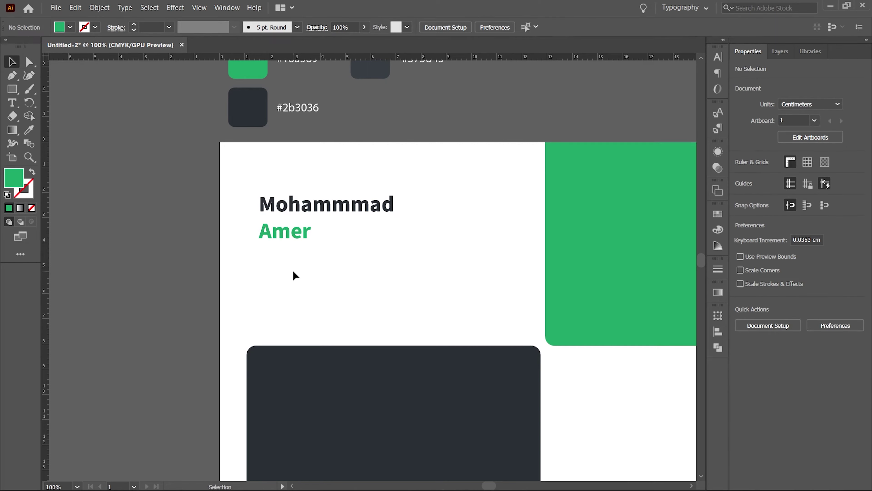
- Type 'UI/UX Designer' below the name in Semibold at 11 pt
key(t)
click(292, 262)
text(UI/UX Designer)
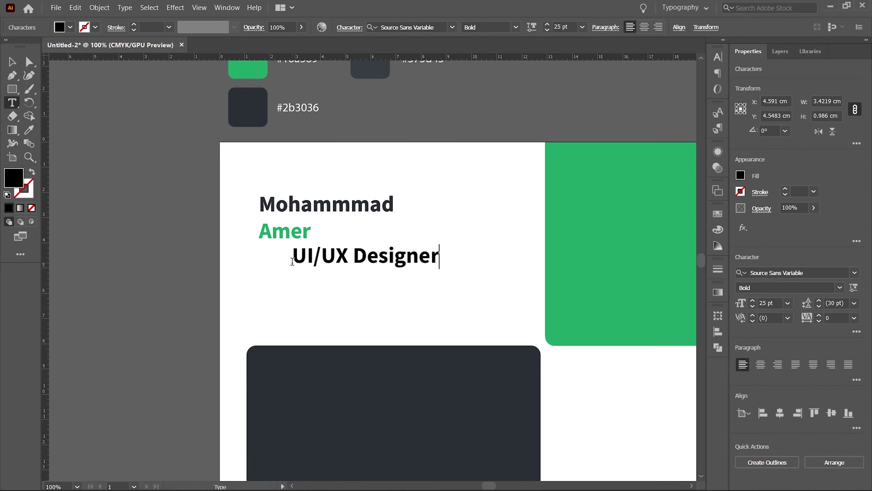
key(ctrl+a)
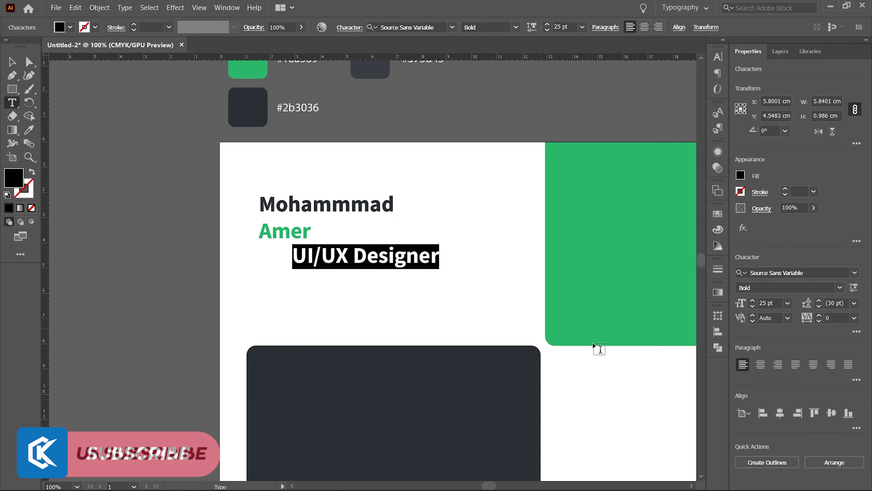
click(839, 288)
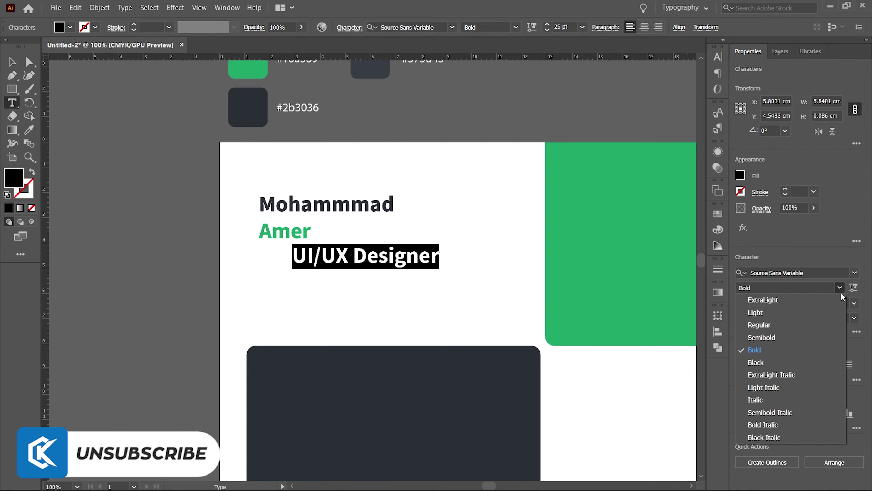
click(820, 342)
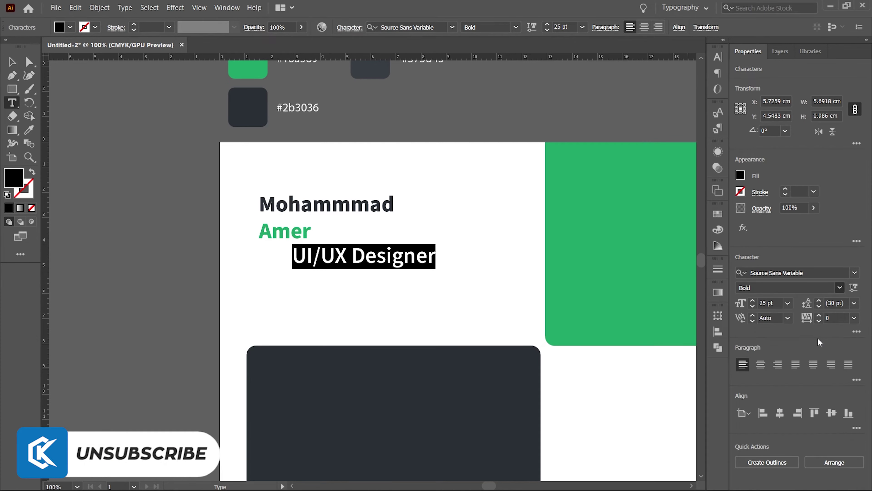
double_click(768, 303)
text(11)
key(Return)
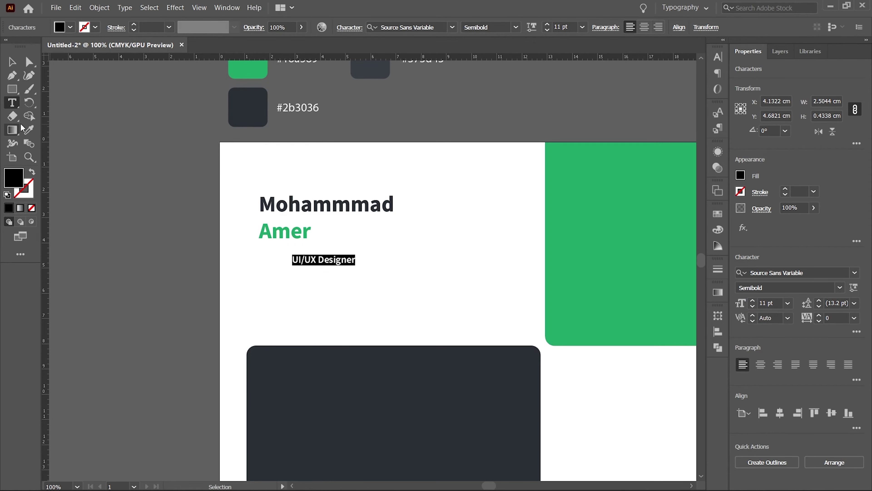
- Colour the subtitle dark #2b3036 and align it under the surname
click(29, 129)
click(248, 107)
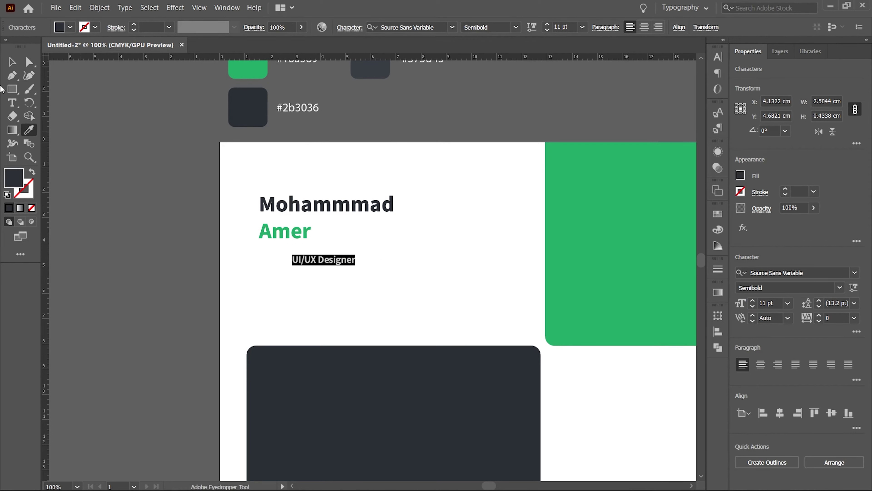
click(14, 66)
drag(305, 262, 272, 259)
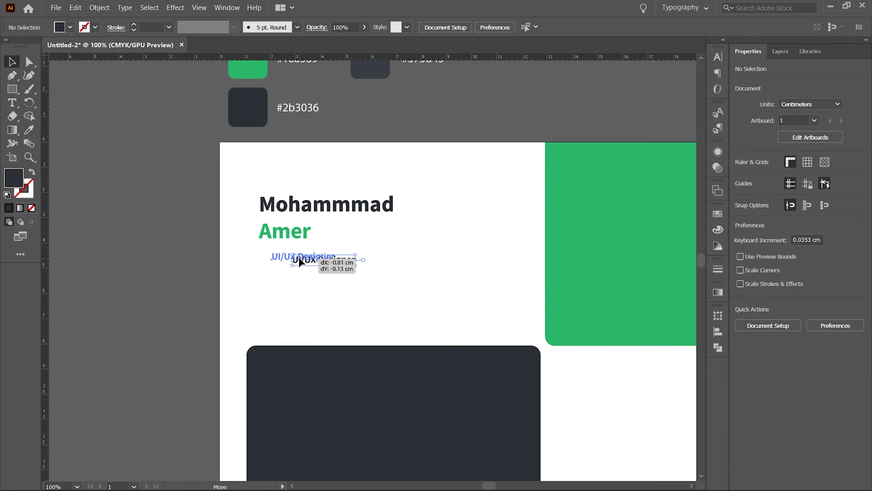
key(ctrl+equal)
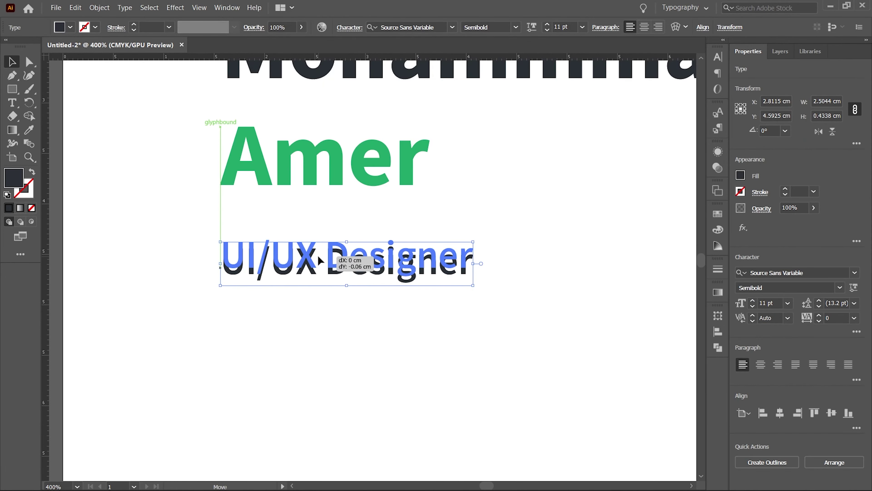
click(318, 331)
key(ctrl+minus)
key(ctrl+minus)
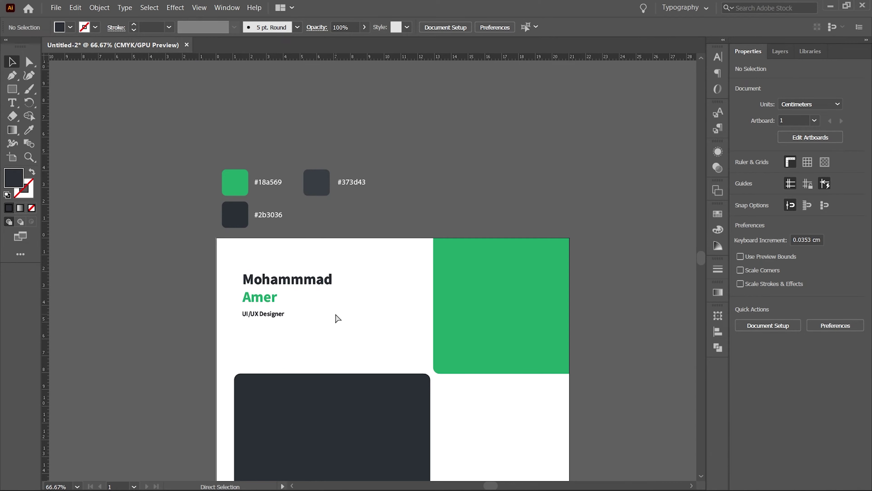
- Paste the portrait photo and move it onto the green block's edge
key(ctrl+v)
drag(353, 261, 445, 290)
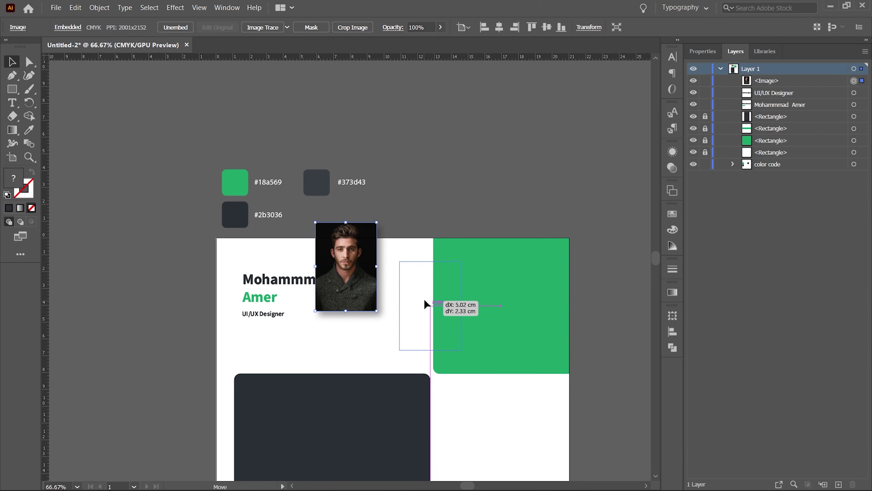
scroll(446, 290, up, 3)
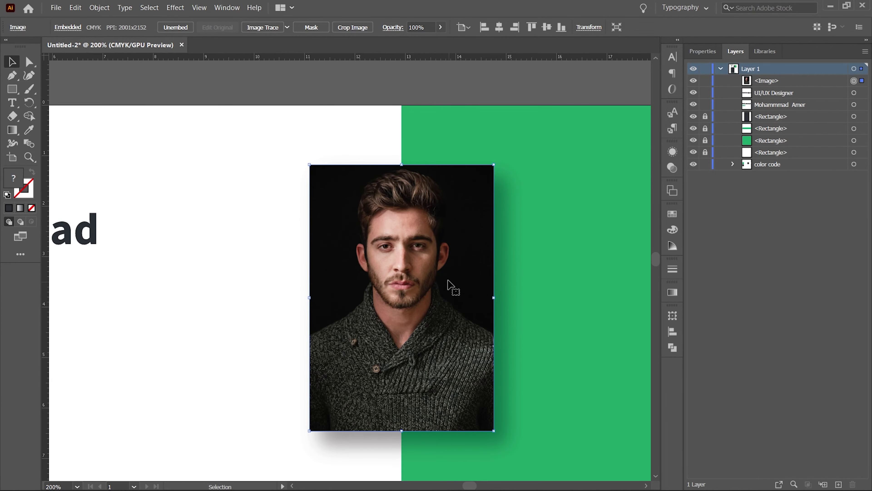
- Draw a rectangle over the portrait with uniform 0.2 cm rounded corners
click(12, 90)
drag(310, 165, 494, 431)
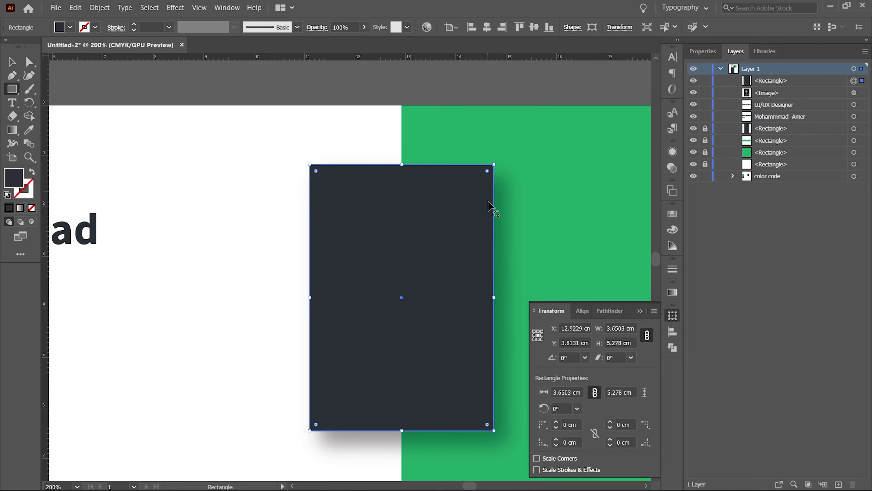
click(595, 434)
click(556, 421)
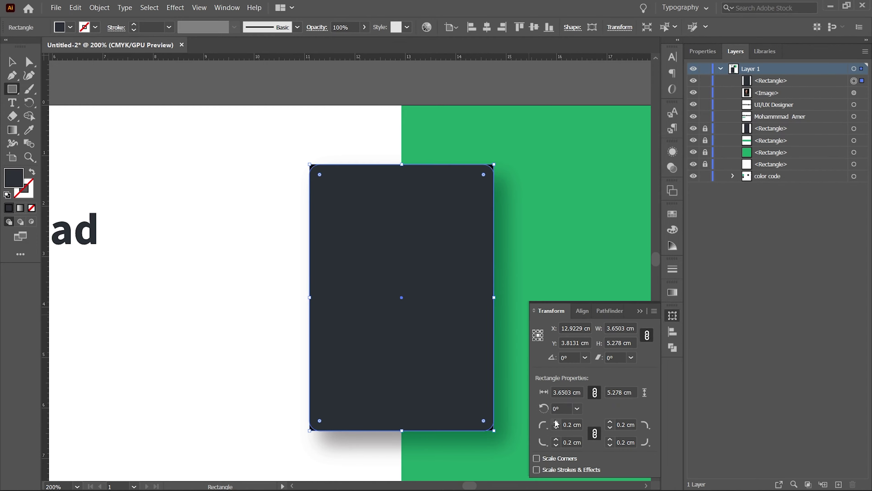
click(639, 311)
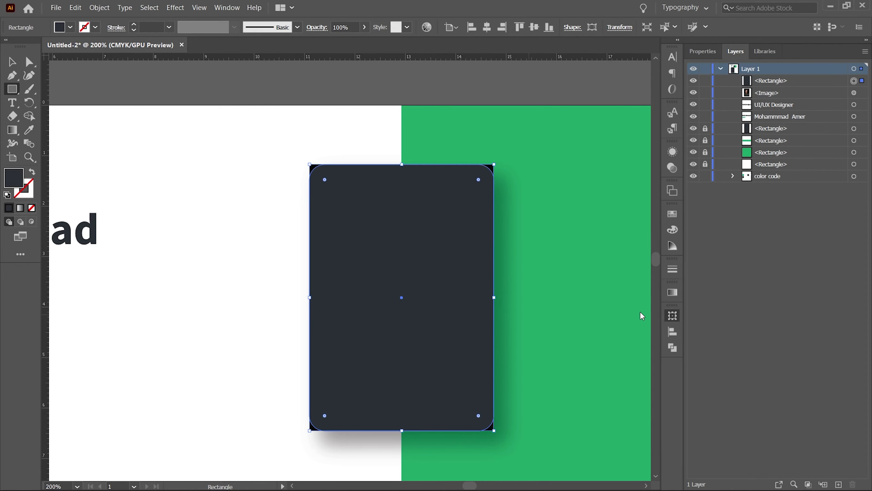
- Clip the photo to the rounded rectangle with Make Clipping Mask
shift+click(853, 93)
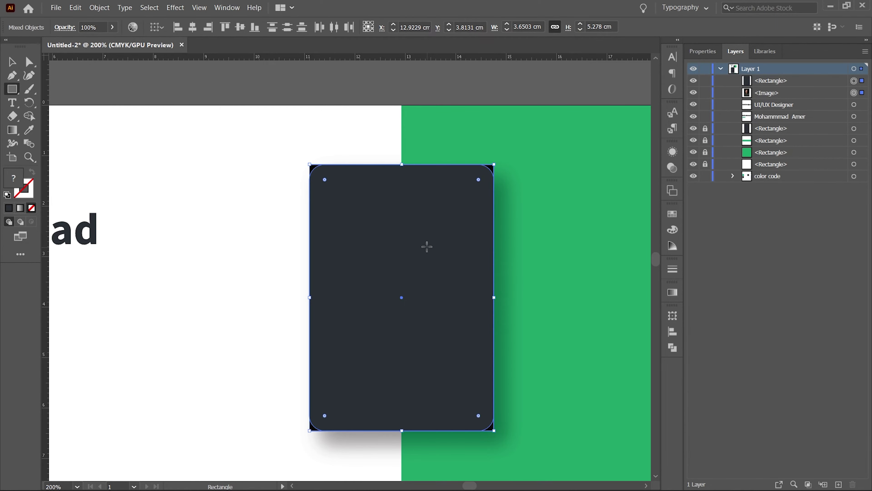
right_click(426, 244)
click(466, 362)
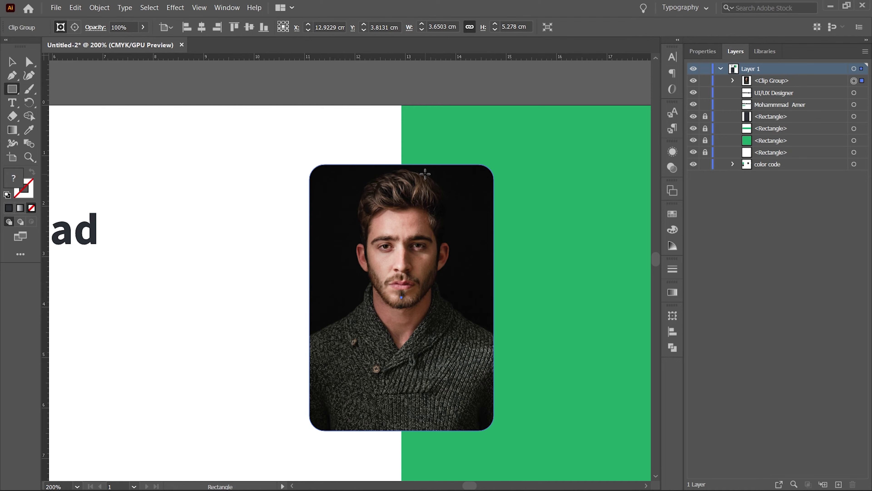
key(v)
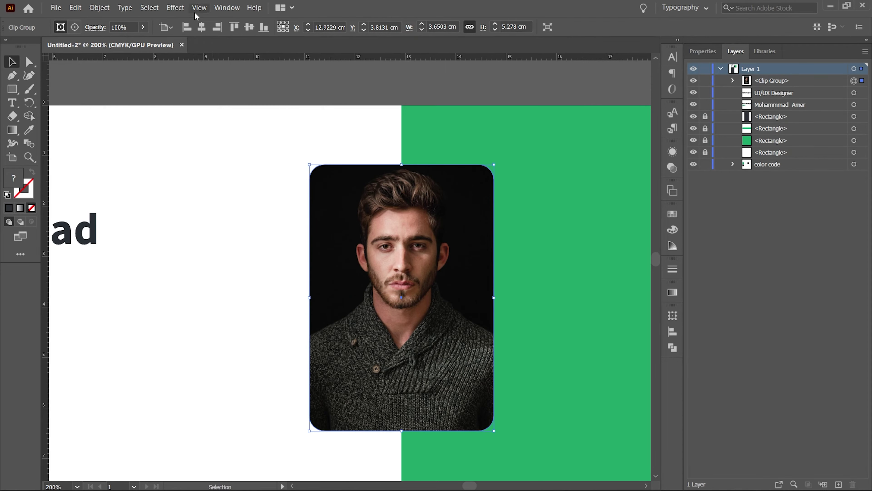
click(175, 7)
- Give the portrait a 35% Multiply drop shadow and nudge it into position
click(332, 154)
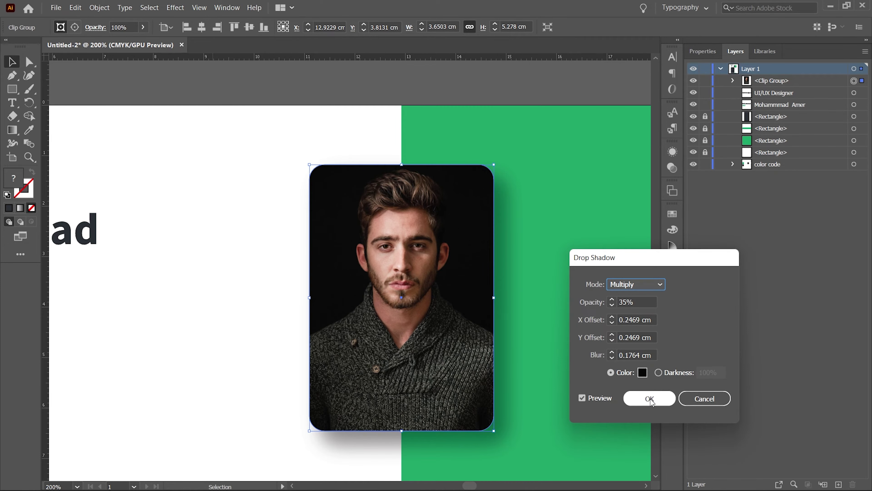
click(649, 398)
click(389, 97)
key(ctrl+1)
drag(397, 193, 397, 209)
key(Up)
key(Up)
scroll(411, 229, up, 3)
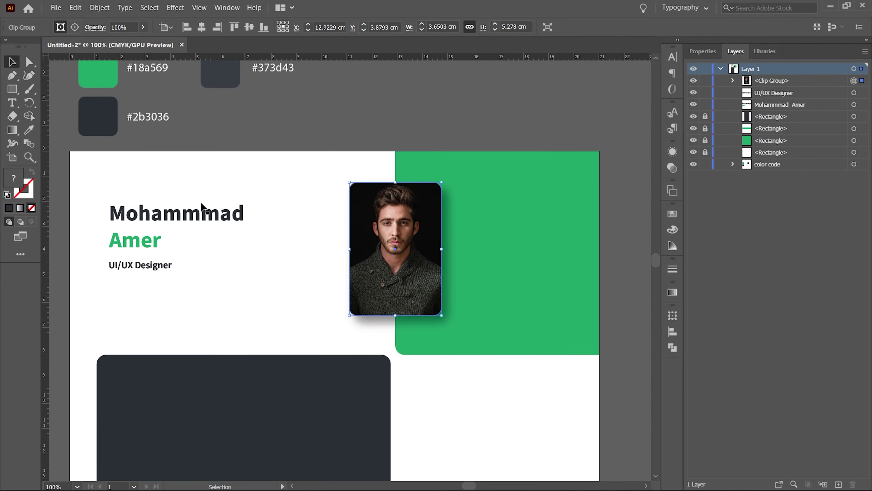
- Draw a horizontal line from the photo's lower right across the green panel
right_click(12, 88)
click(52, 143)
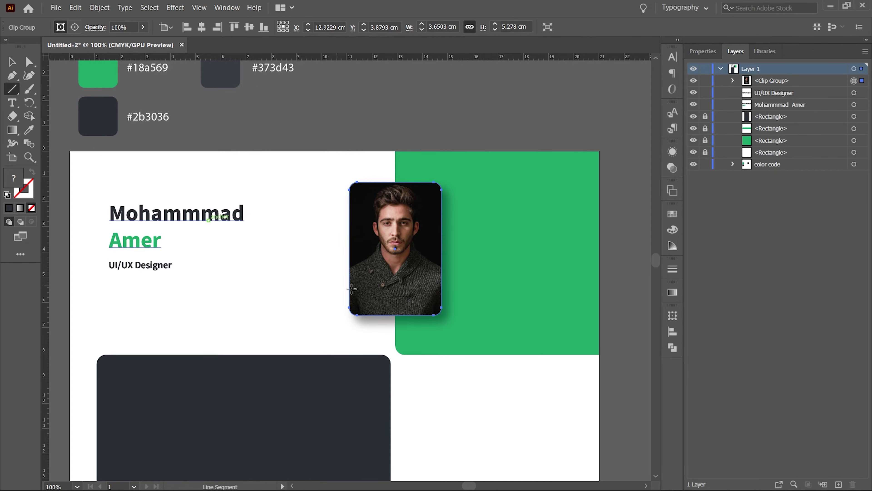
scroll(402, 295, up, 1)
alt+scroll(439, 327, up, 2)
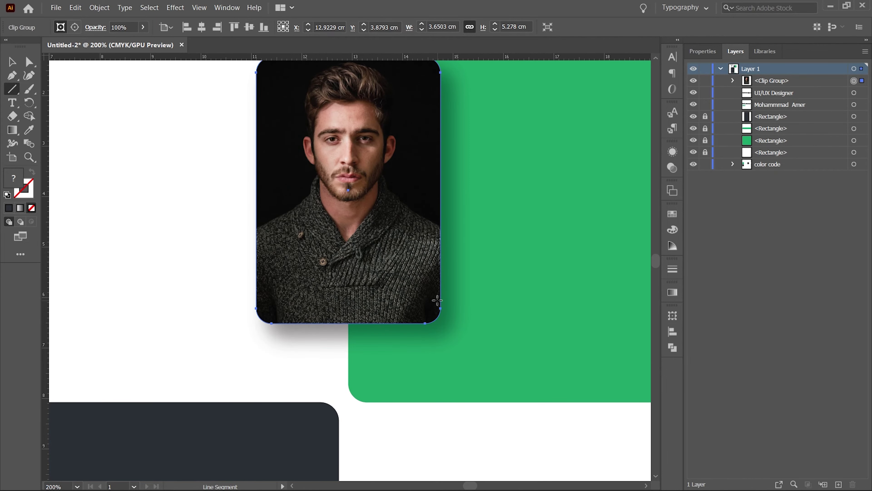
drag(427, 304, 589, 304)
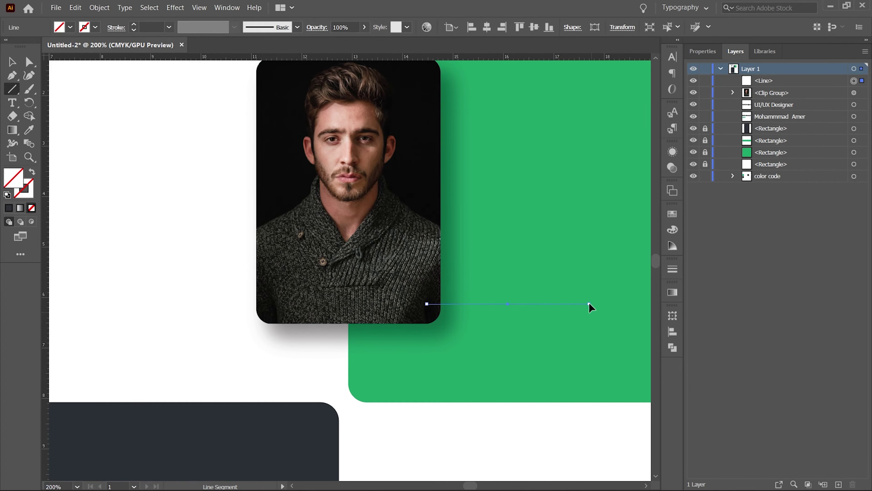
- Make the line's stroke white #ffffff at 2 pt weight
double_click(31, 191)
text(ffffff)
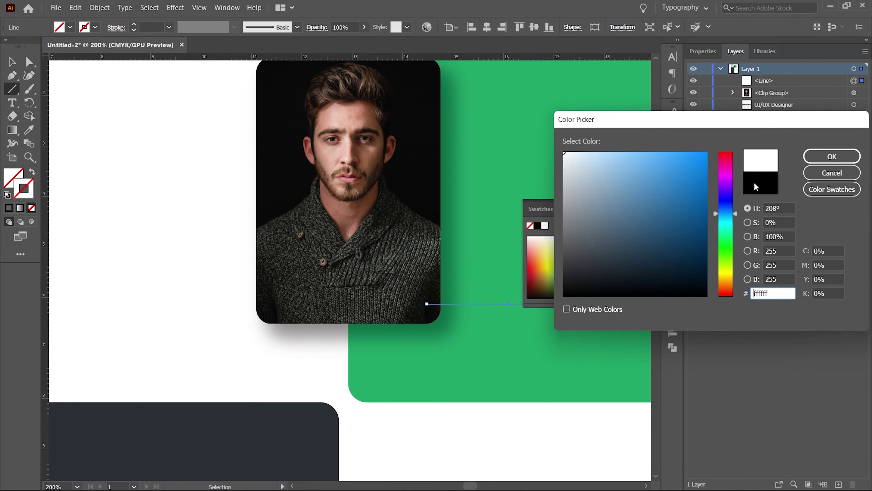
click(827, 159)
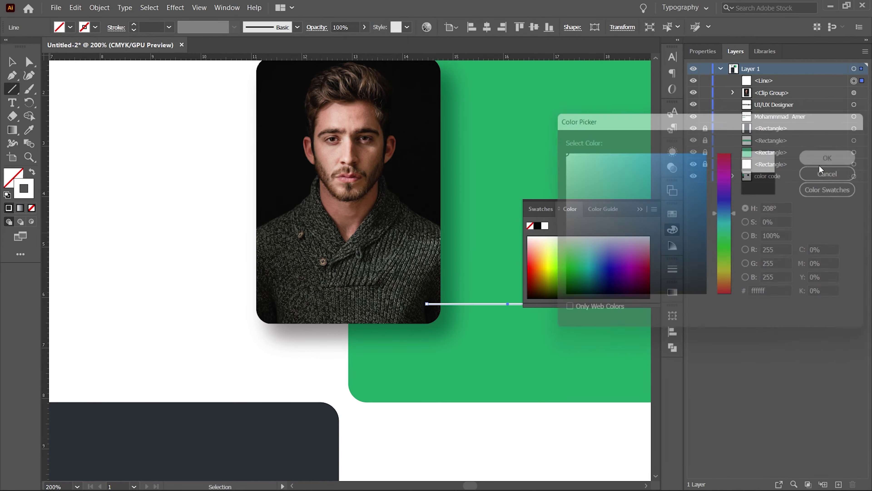
click(641, 208)
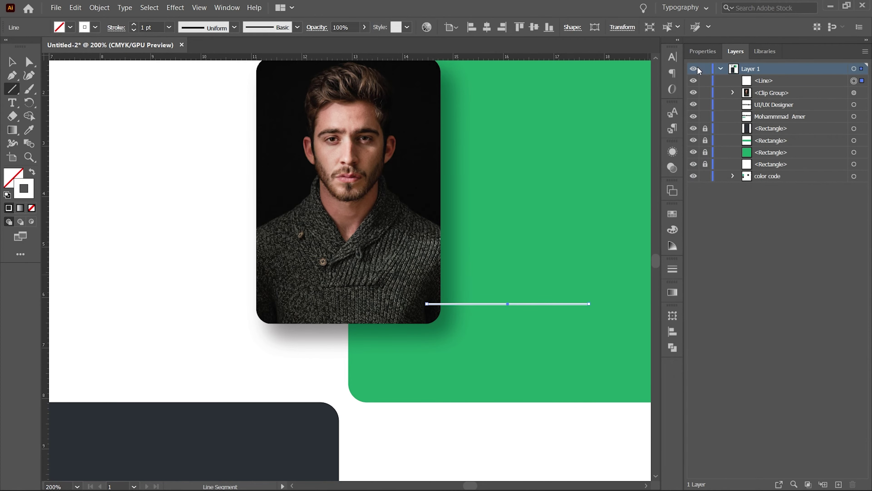
click(703, 51)
click(786, 189)
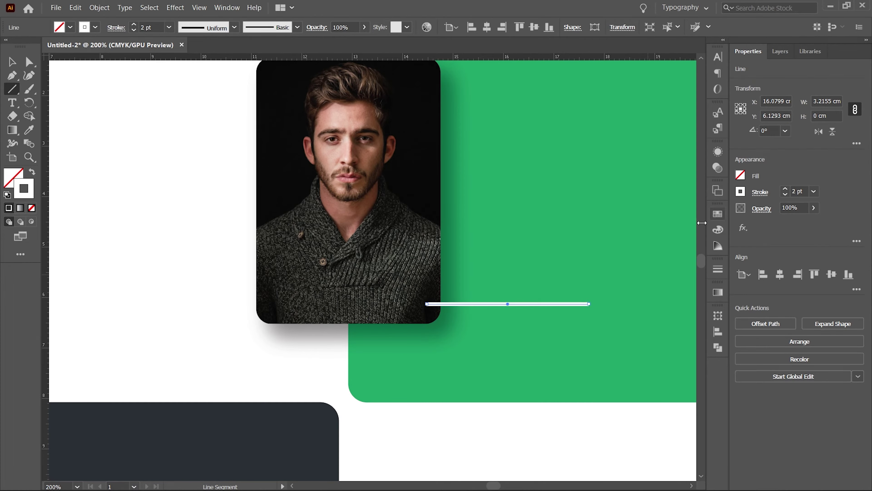
key(v)
key(ctrl+shift+a)
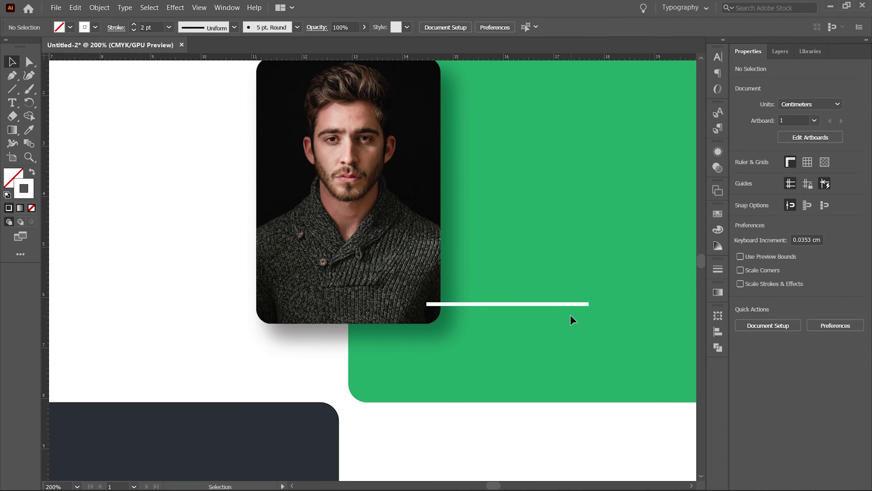
scroll(570, 317, down, 1)
scroll(572, 320, down, 1)
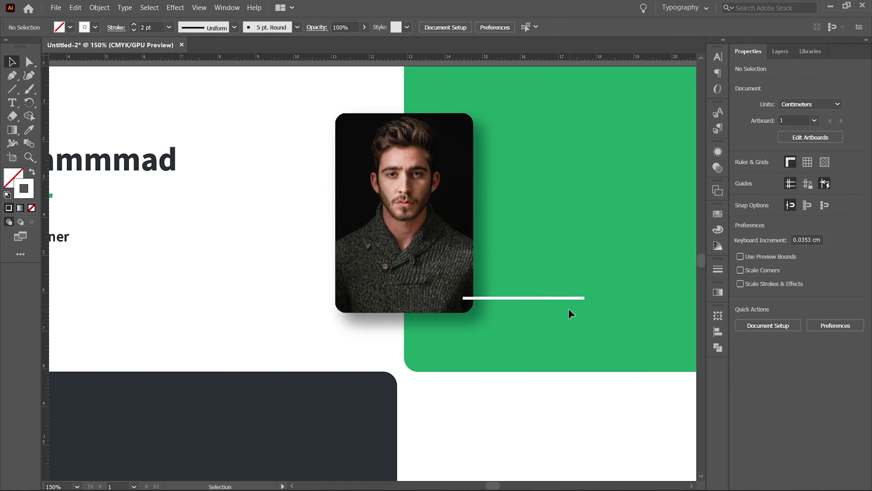
scroll(575, 306, down, 3)
- Duplicate the white line to the left side of the photo
scroll(571, 303, up, 3)
click(566, 302)
drag(563, 302, 311, 284)
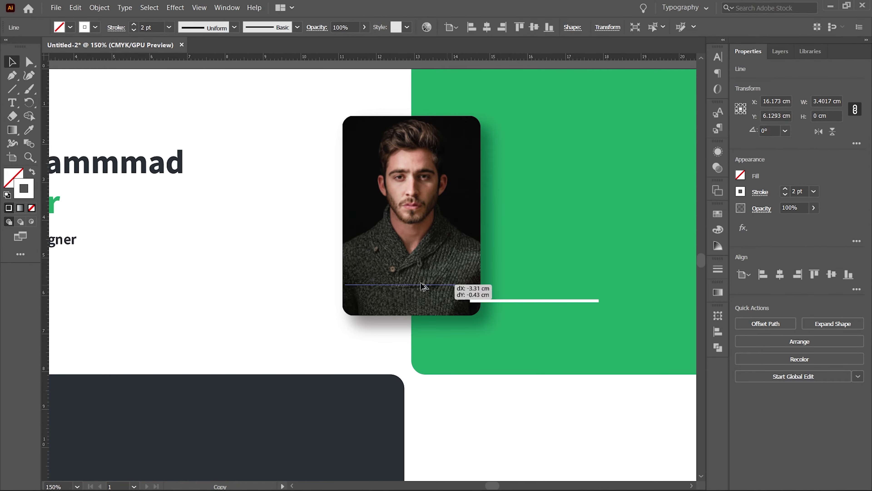
scroll(283, 162, down, 1)
scroll(283, 162, up, 1)
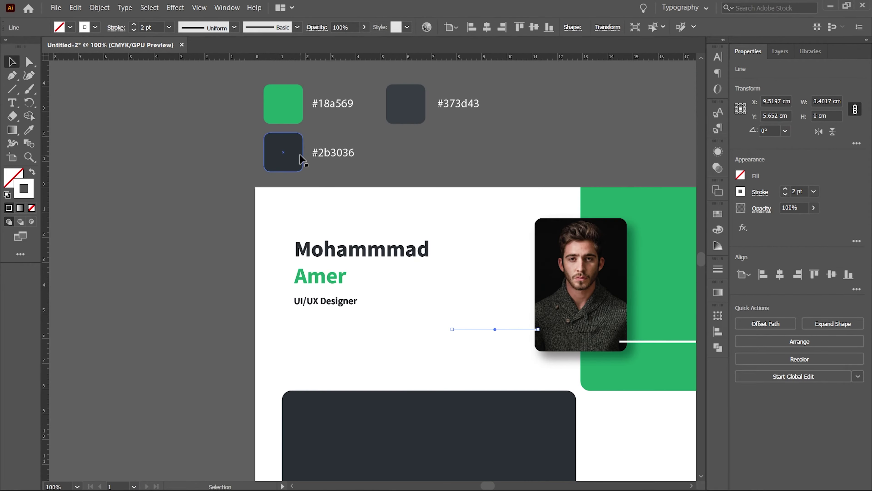
- Copy the 2b3036 hex value and apply it as the copied line's stroke
key(t)
double_click(335, 152)
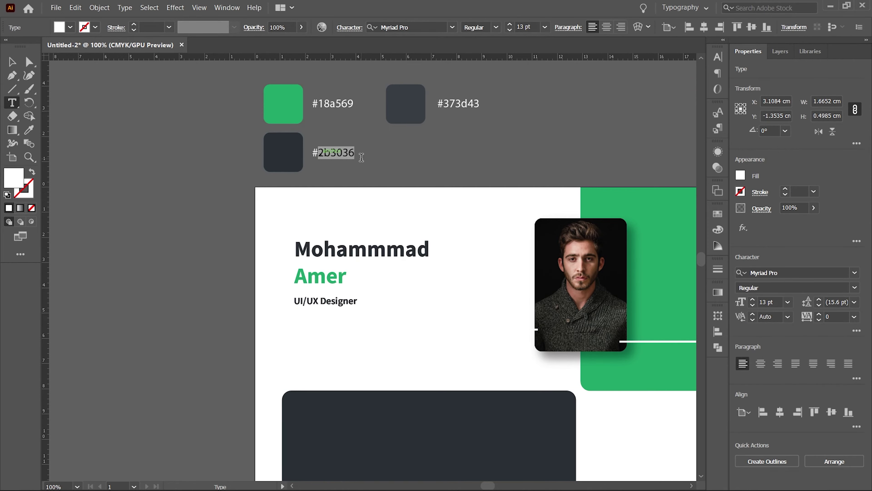
key(Escape)
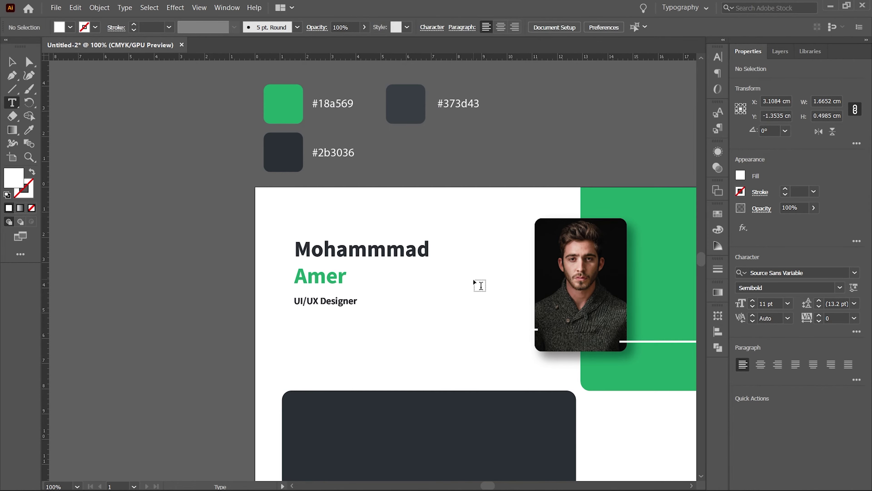
click(501, 329)
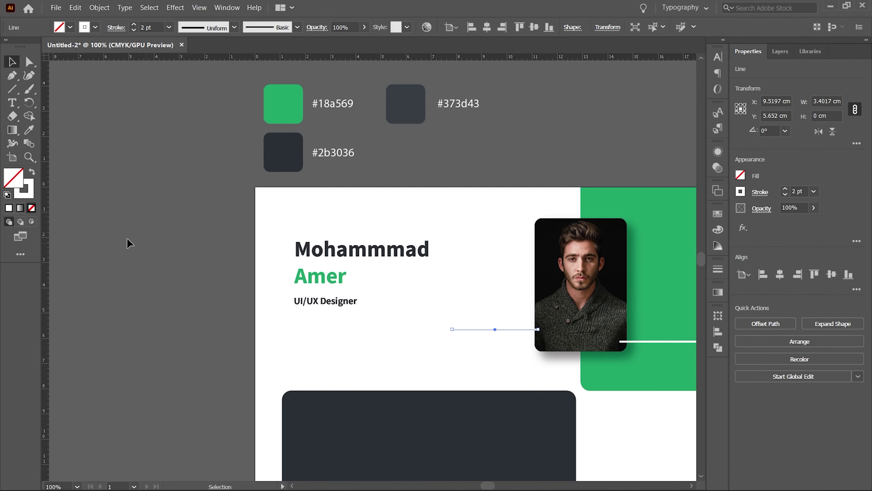
double_click(30, 193)
text(2b3036)
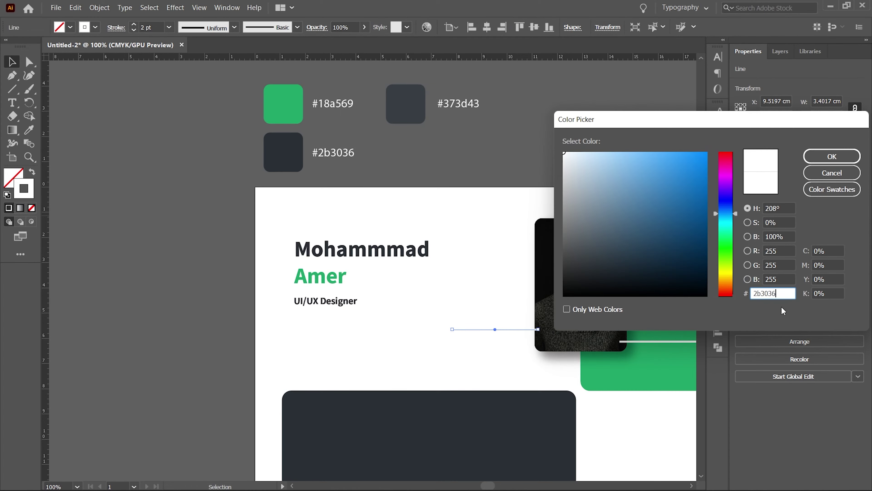
click(832, 156)
- Send the dark line behind the photo, shorten it, and duplicate it higher up
scroll(671, 227, right, 1)
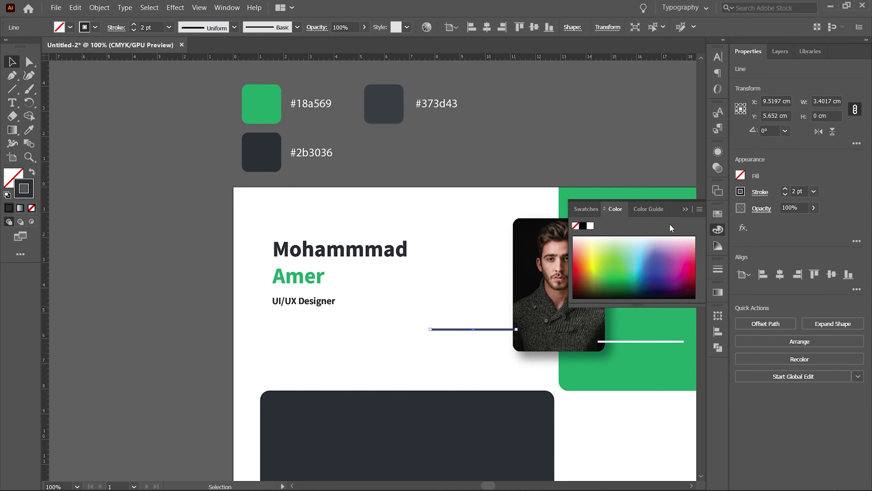
alt+scroll(500, 327, up, 1)
alt+scroll(501, 326, up, 3)
key(ctrl+bracketleft)
click(523, 368)
alt+scroll(523, 368, down, 2)
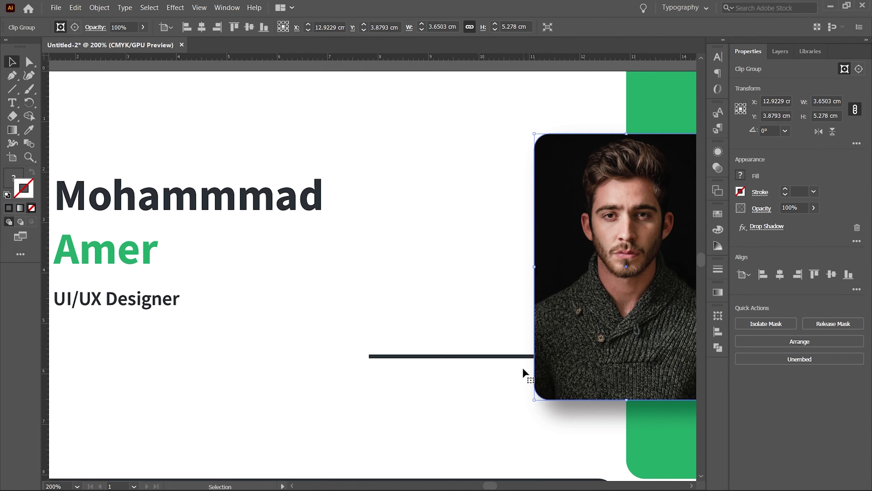
scroll(523, 367, right, 2)
scroll(488, 363, right, 1)
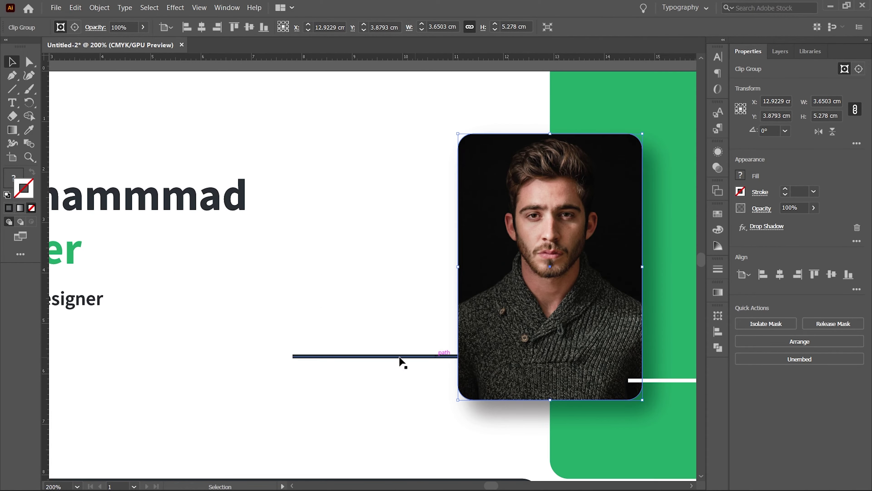
click(294, 356)
drag(293, 356, 353, 356)
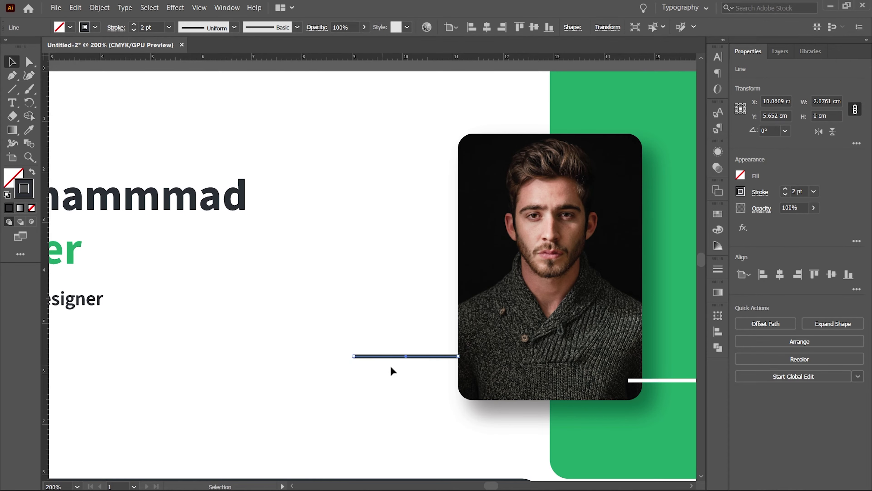
mouse_move(428, 359)
alt+mouse_down()
mouse_move(470, 204)
mouse_move(464, 235)
alt+mouse_up()
- Copy the 18a569 hex value from the green swatch label
click(339, 266)
scroll(339, 267, down, 3)
scroll(340, 266, up, 2)
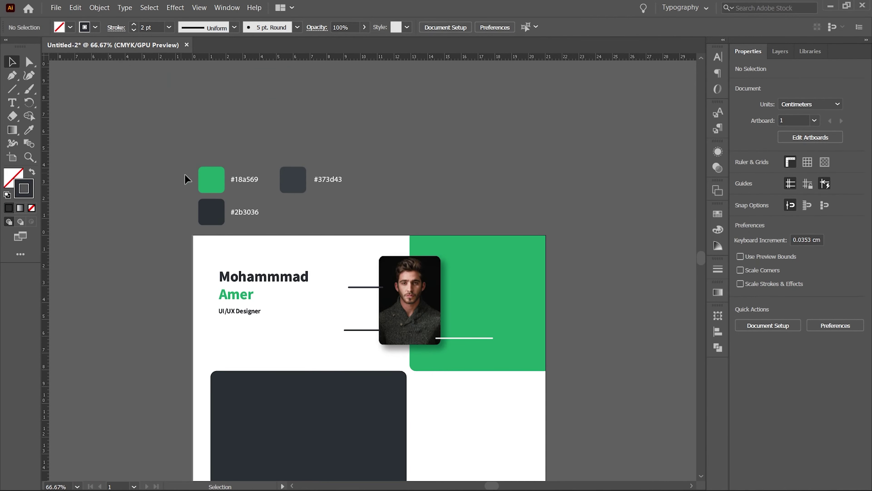
scroll(241, 183, left, 2)
click(270, 180)
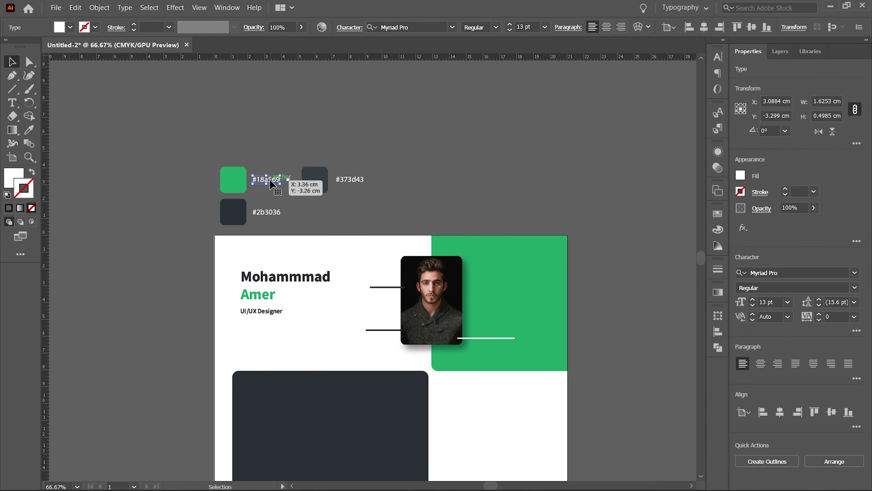
double_click(264, 180)
scroll(264, 180, up, 2)
drag(248, 177, 300, 182)
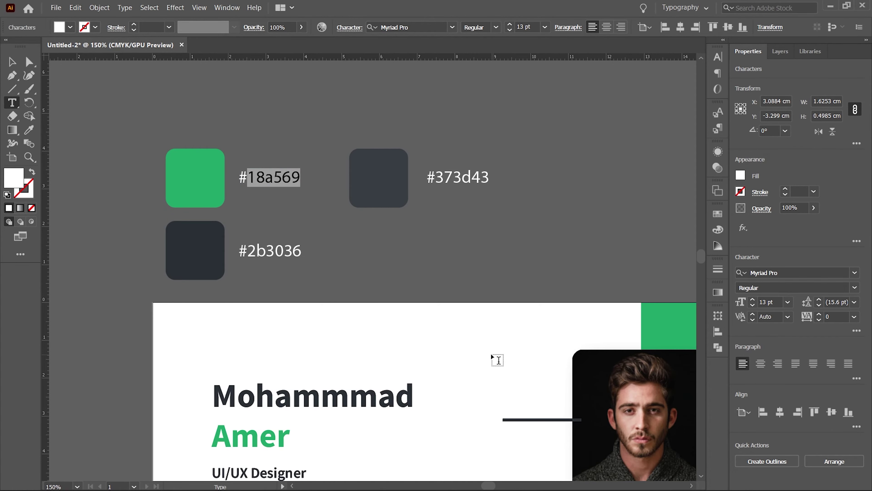
scroll(497, 358, down, 1)
key(Escape)
- Apply green #18a569 as the upper line's stroke beside the photo
key(v)
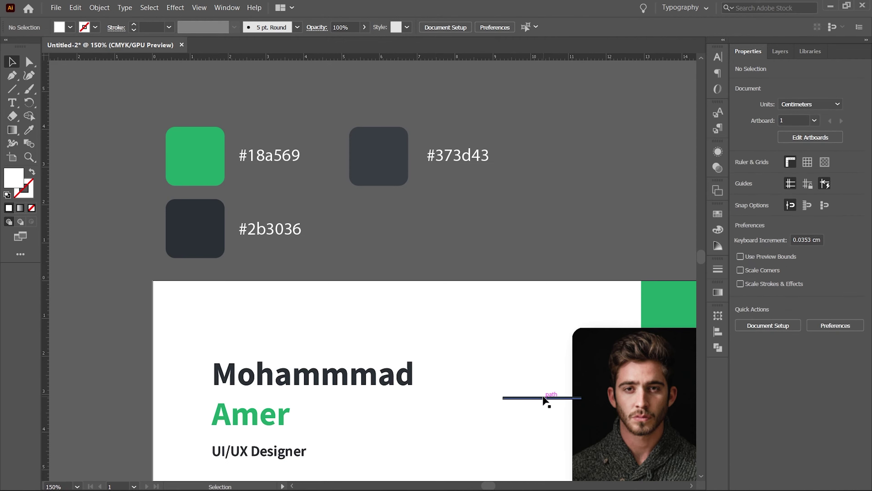
click(543, 397)
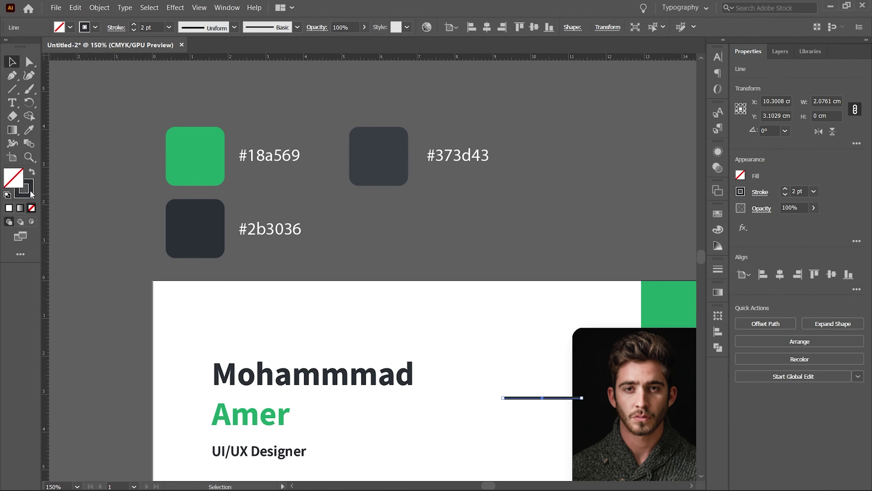
double_click(30, 193)
text(18a569)
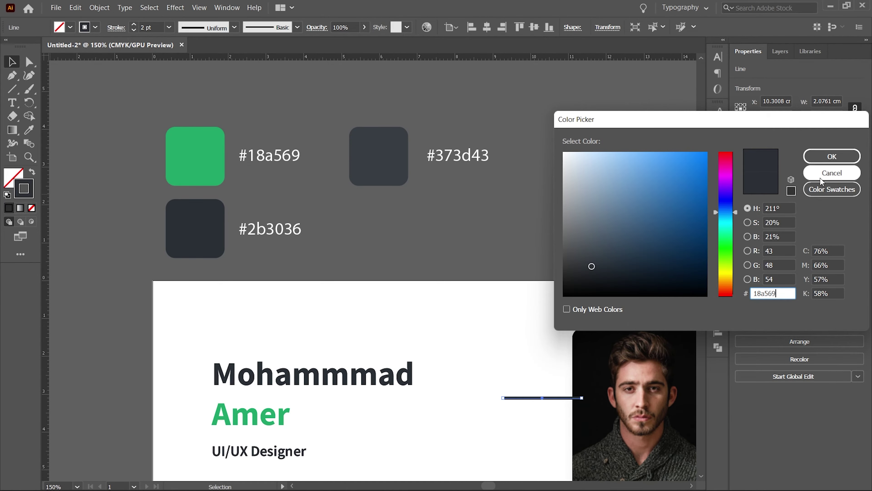
click(832, 156)
click(514, 225)
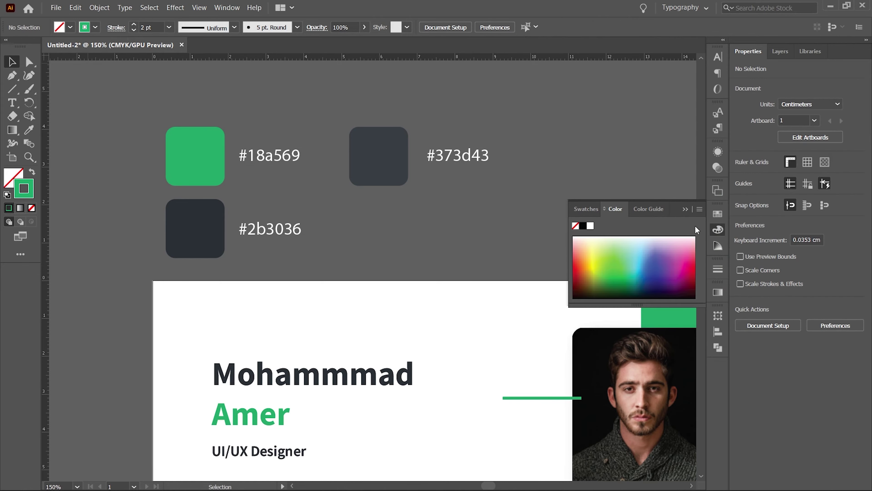
click(685, 209)
scroll(490, 346, down, 2)
scroll(490, 349, down, 2)
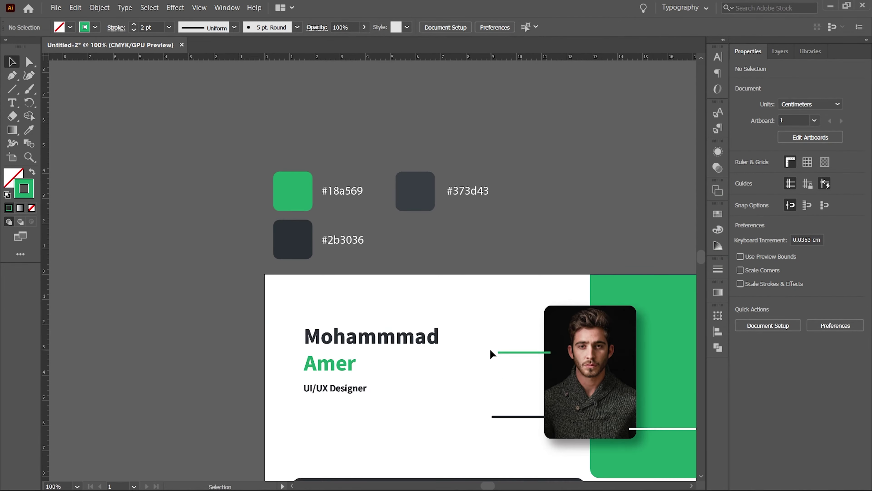
scroll(490, 348, right, 1)
scroll(492, 354, down, 3)
scroll(491, 354, down, 3)
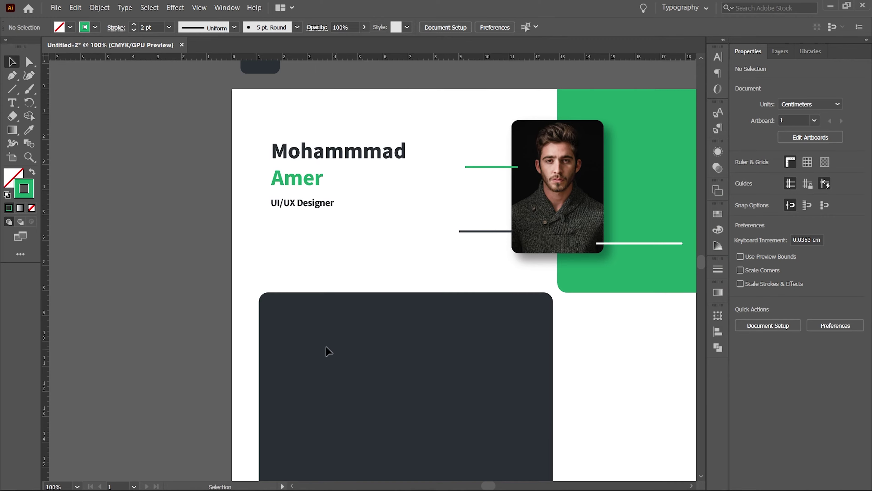
- Type an EDUCATION heading inside the dark panel and make its fill white
key(t)
click(316, 338)
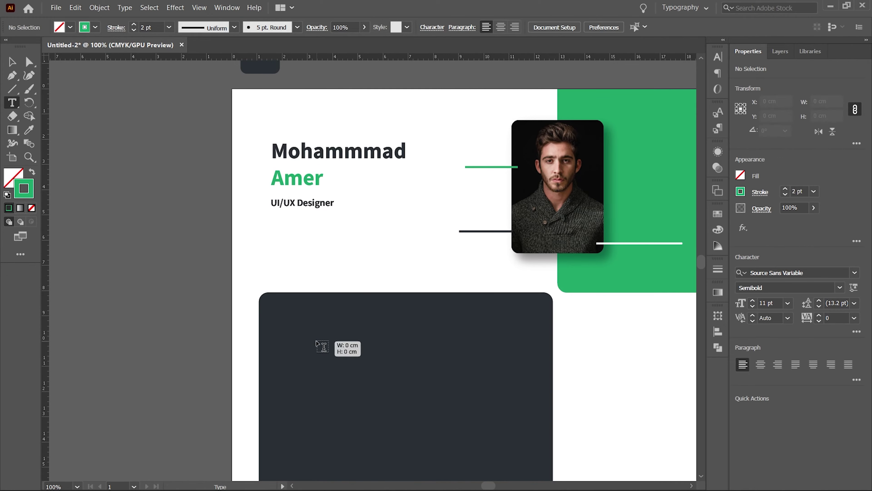
text(EDUCATION)
key(ctrl+a)
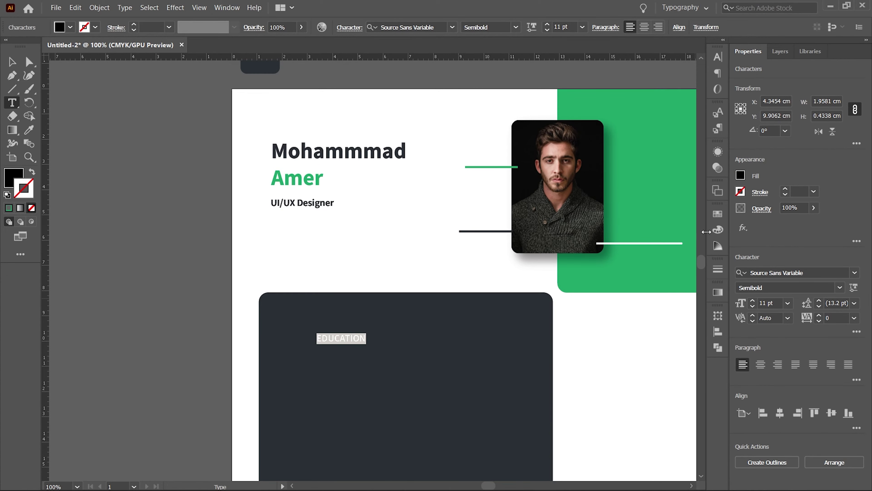
click(741, 175)
click(633, 216)
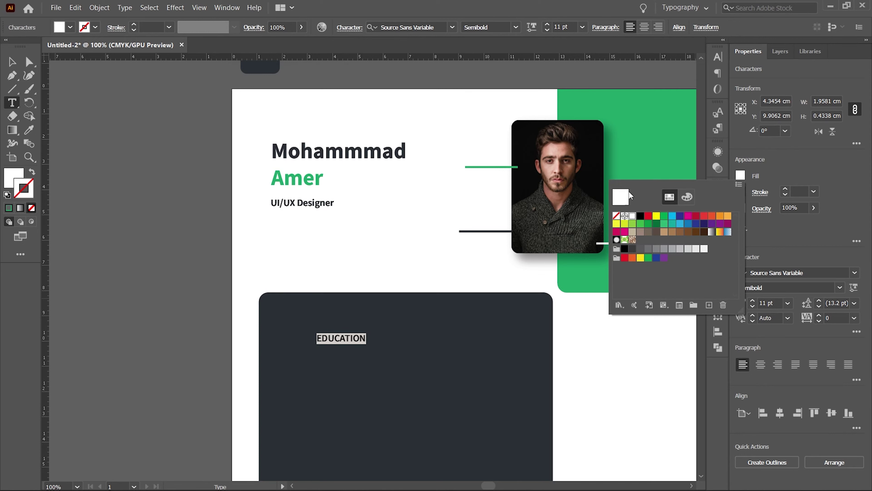
click(620, 167)
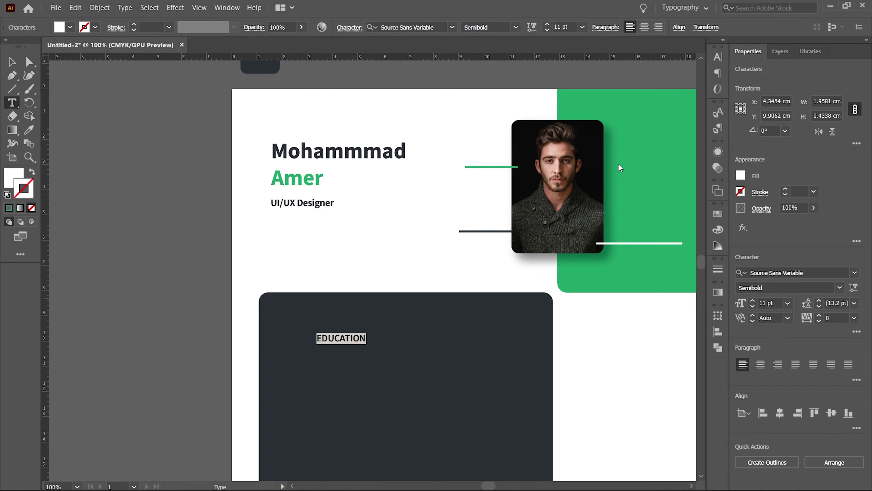
- Set EDUCATION to 18 pt and nudge it slightly left and down in the panel
click(764, 303)
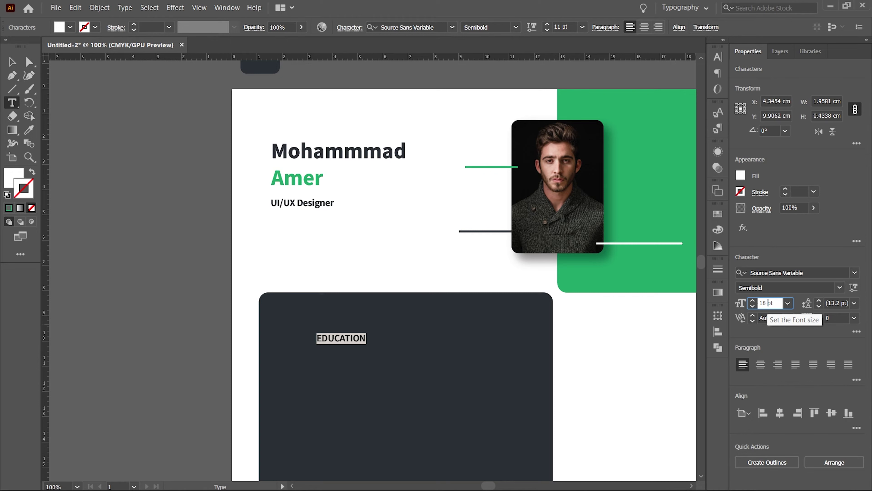
key(Return)
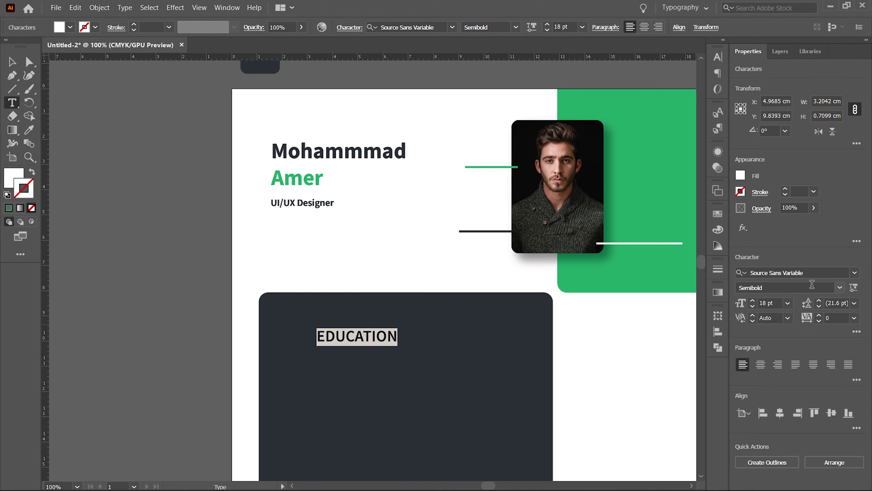
key(Escape)
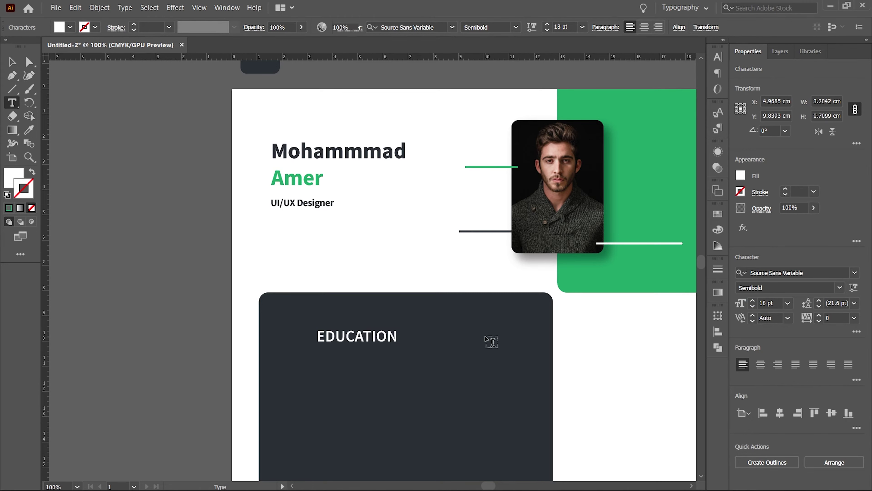
click(396, 383)
drag(339, 340, 311, 354)
scroll(303, 374, up, 1)
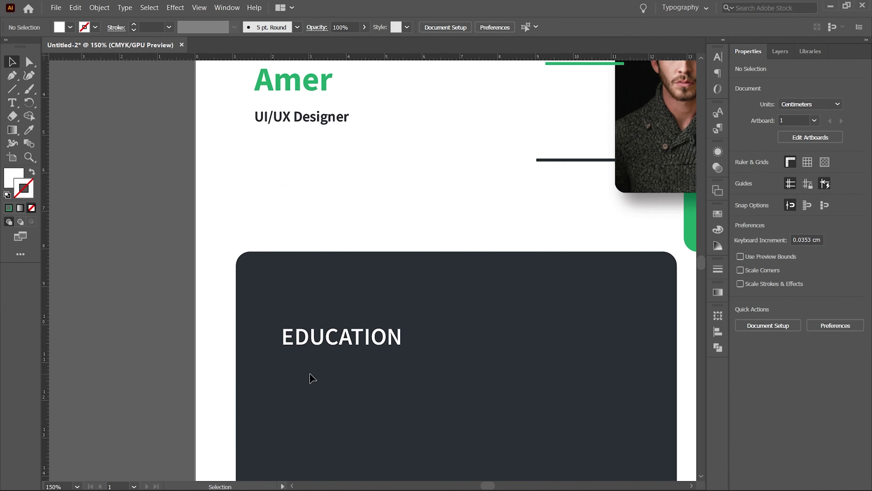
scroll(340, 389, down, 1)
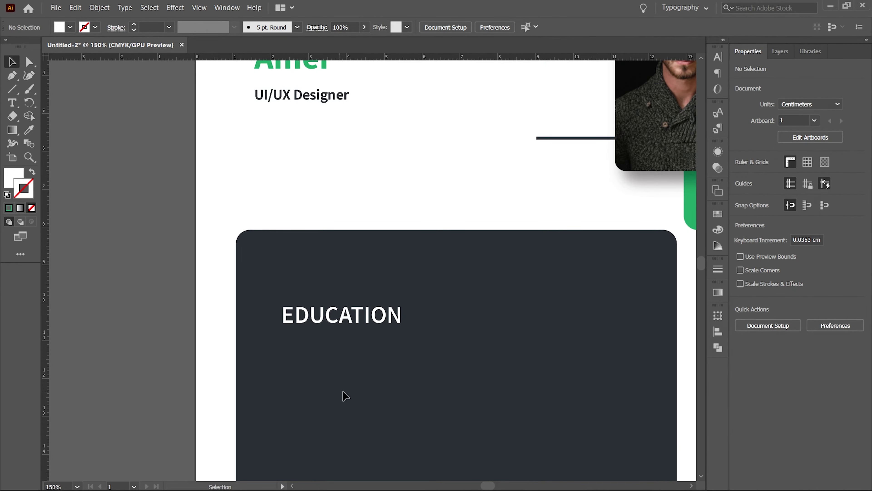
- Draw a full-width band over EDUCATION and eyedrop the #373d43 swatch onto it
click(12, 89)
click(59, 89)
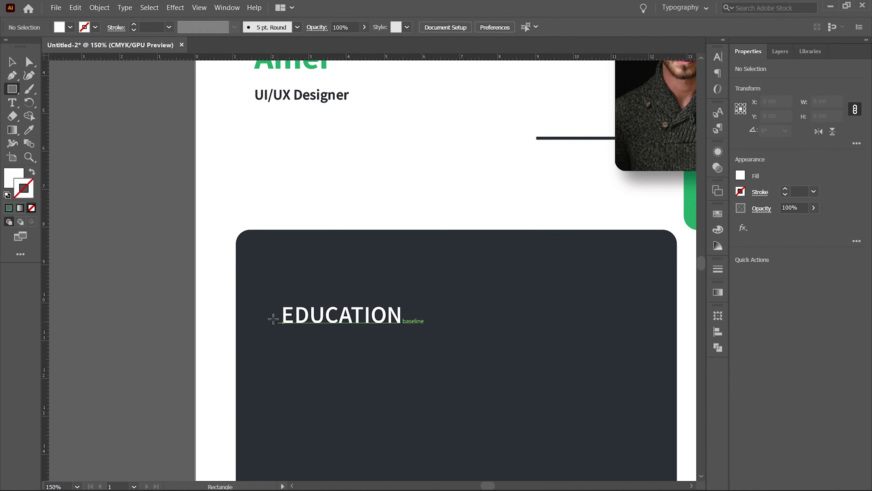
drag(238, 305, 675, 325)
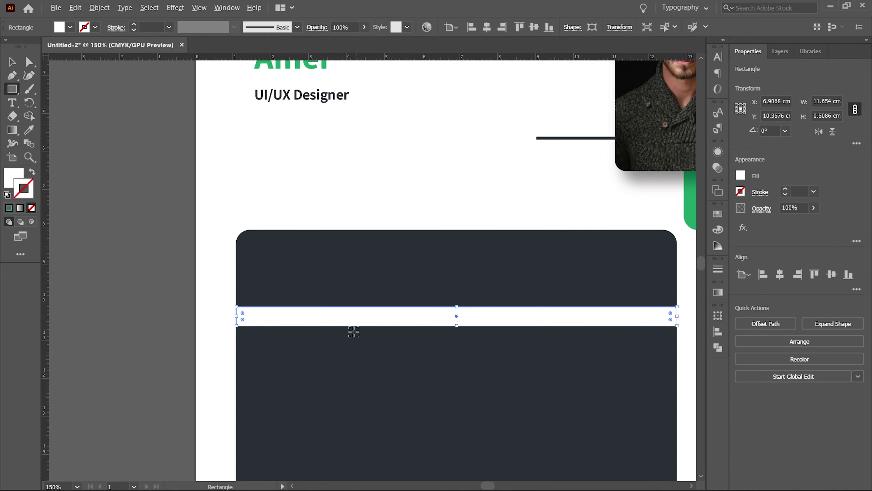
key(ctrl+minus)
key(ctrl+minus)
scroll(355, 331, up, 1)
key(i)
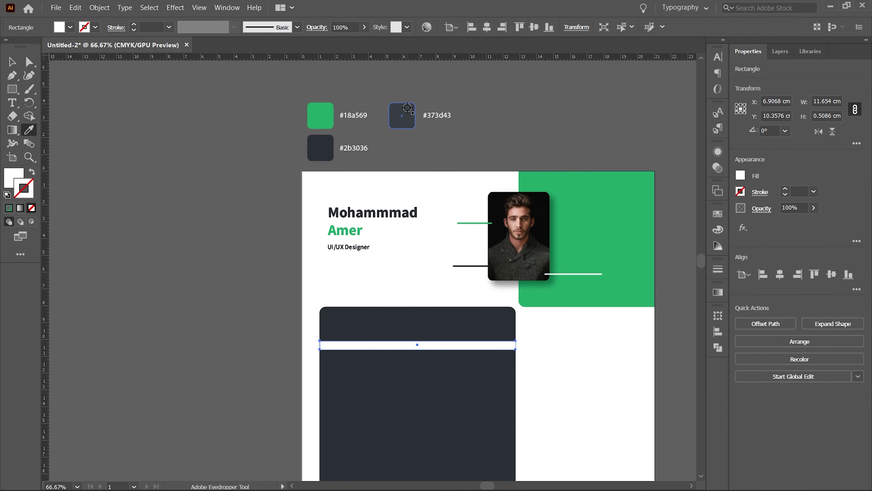
click(407, 116)
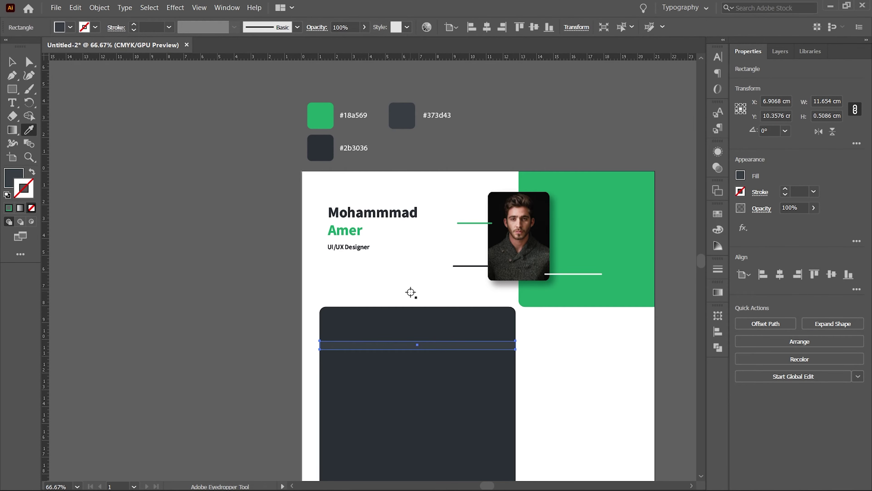
key(v)
key(ctrl+shift+a)
key(ctrl+plus)
key(ctrl+plus)
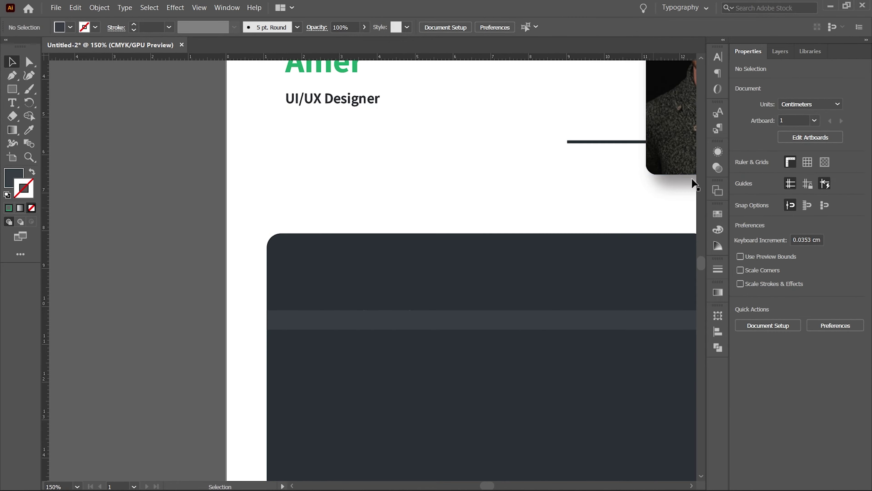
- Group the three lines in the Layers panel and name the group LINE
click(777, 52)
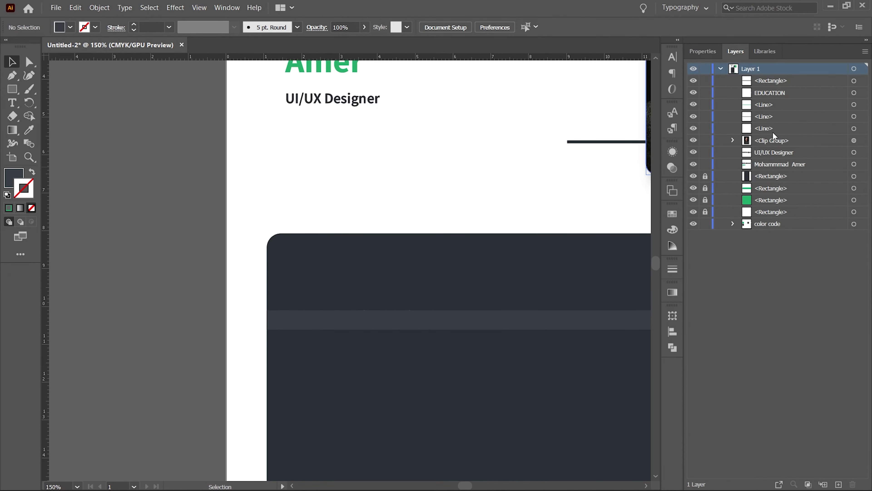
click(854, 105)
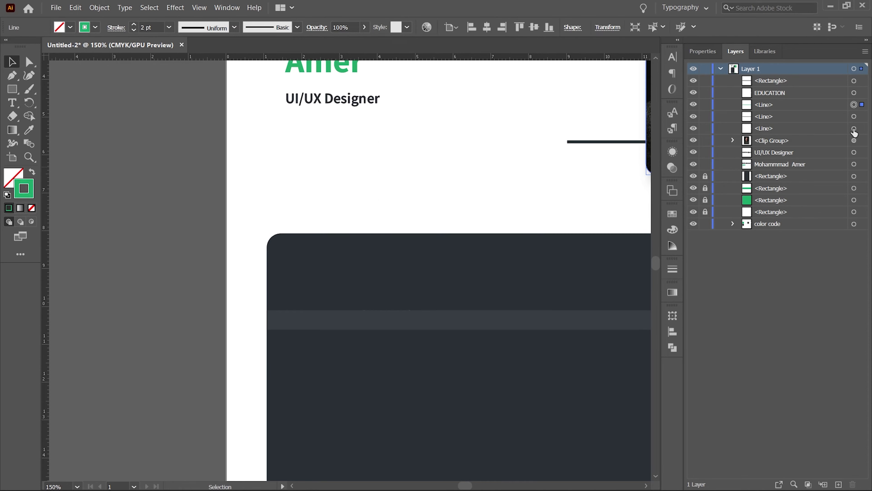
shift+click(854, 128)
key(ctrl+g)
double_click(765, 105)
text(LINE)
key(Return)
- Rename the clipped photo group to 'Photo Profile'
scroll(393, 192, down, 2)
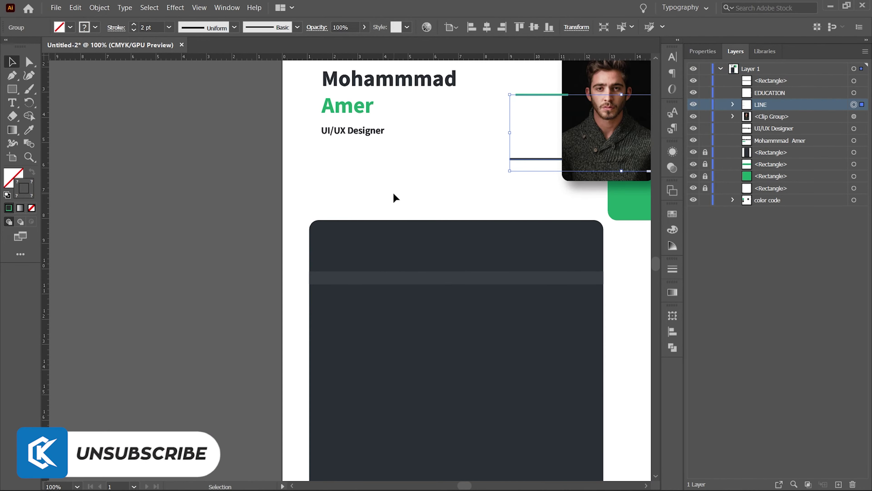
scroll(393, 192, down, 1)
scroll(394, 195, down, 2)
key(v)
scroll(393, 194, right, 2)
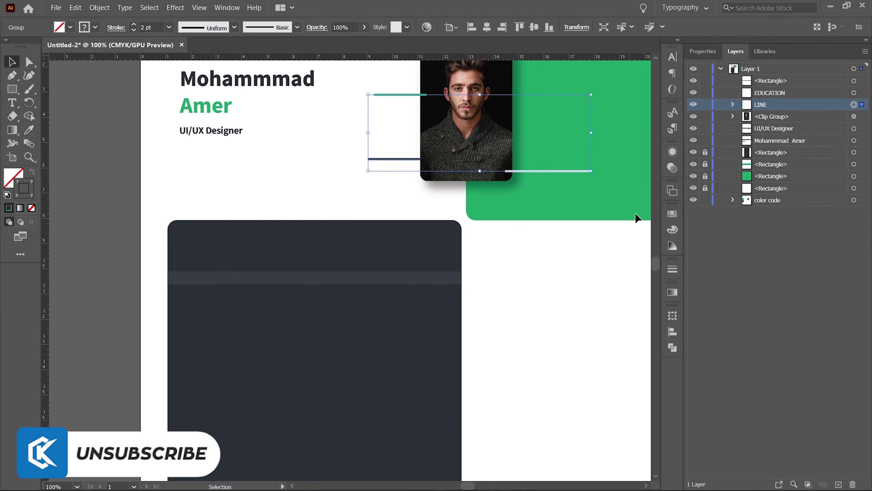
double_click(769, 116)
text(Photo Profile)
key(Return)
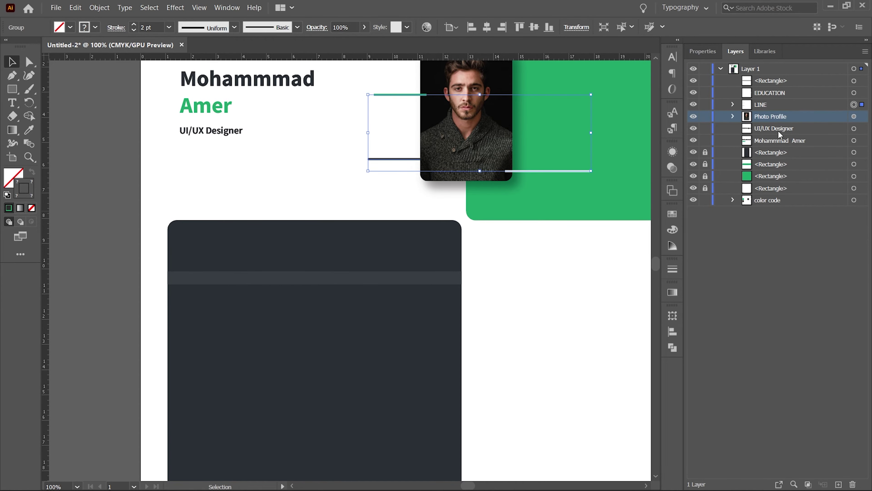
- Group the name and job title texts as Name, and stack EDUCATION above the band
shift+click(780, 132)
click(854, 128)
shift+click(854, 140)
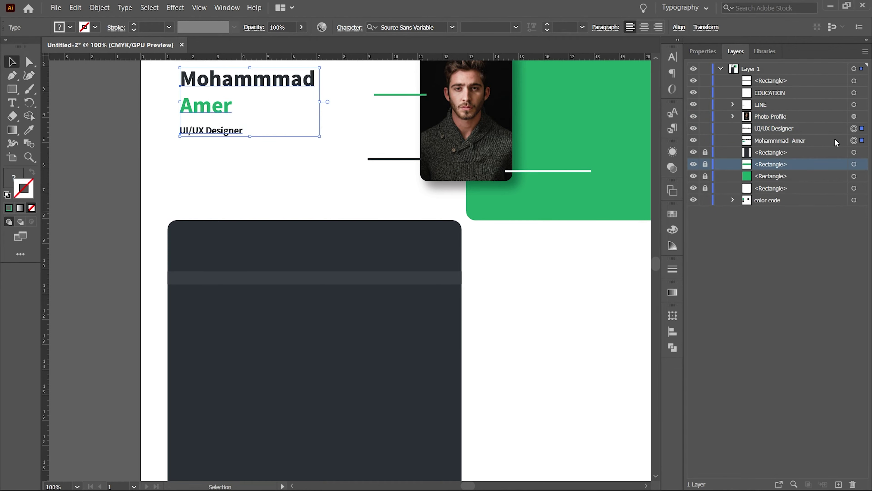
key(ctrl+g)
double_click(774, 128)
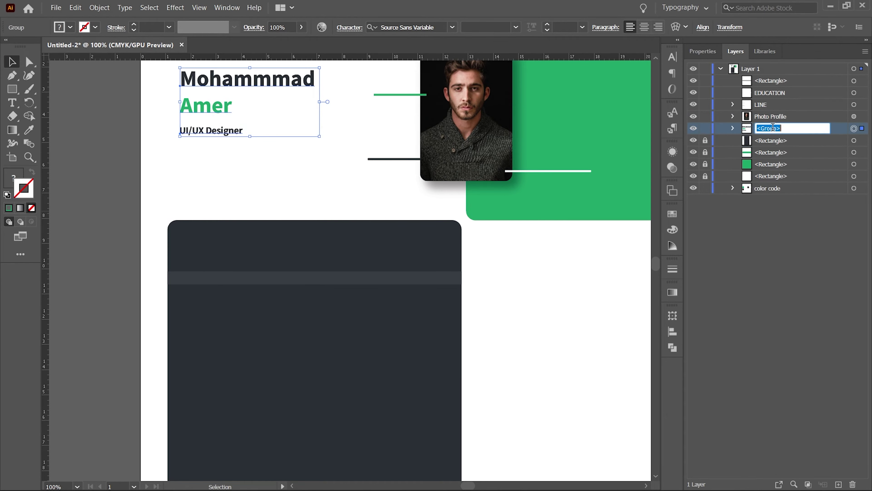
text(Name)
key(Return)
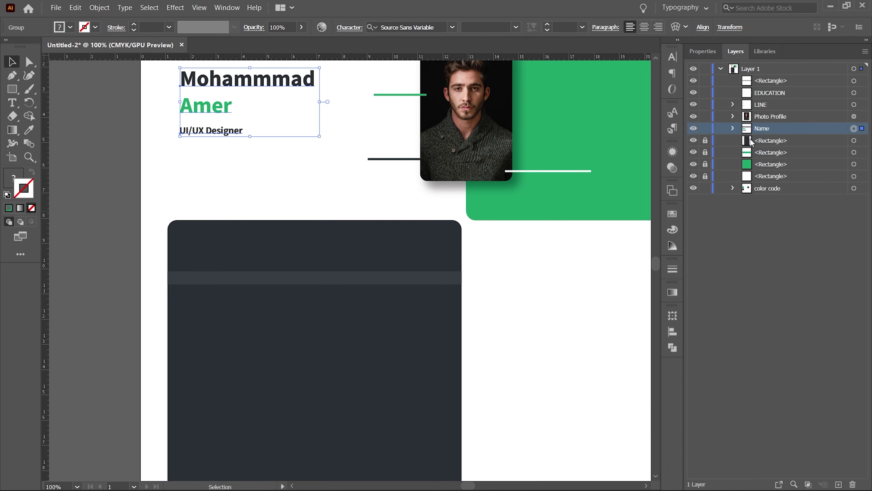
click(534, 326)
drag(769, 93, 769, 78)
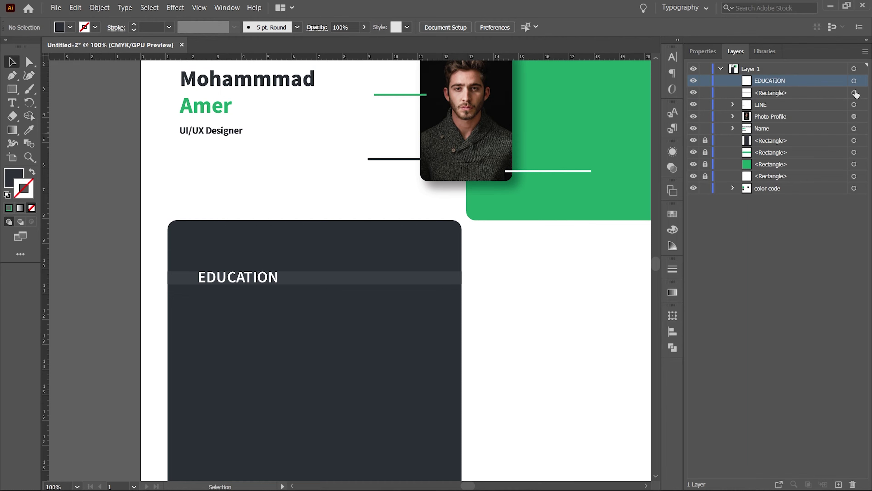
- Slim the #373d43 band by raising its bottom edge
scroll(260, 326, up, 2)
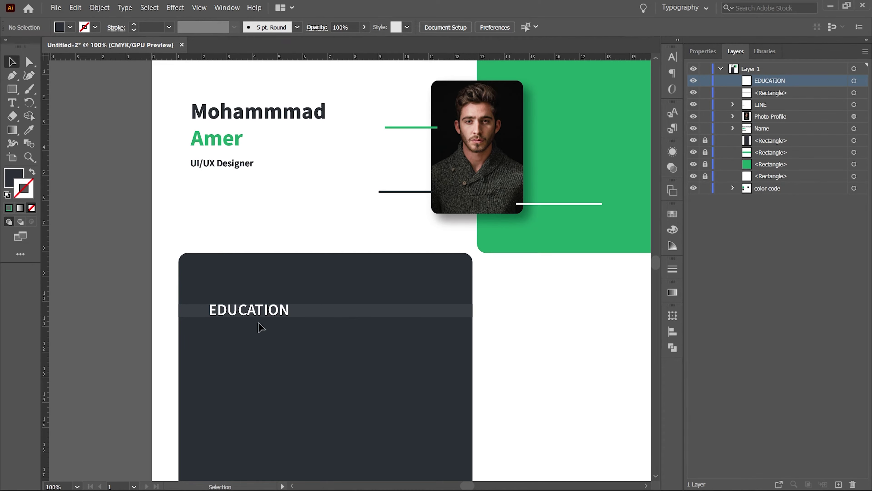
scroll(260, 325, up, 4)
click(445, 307)
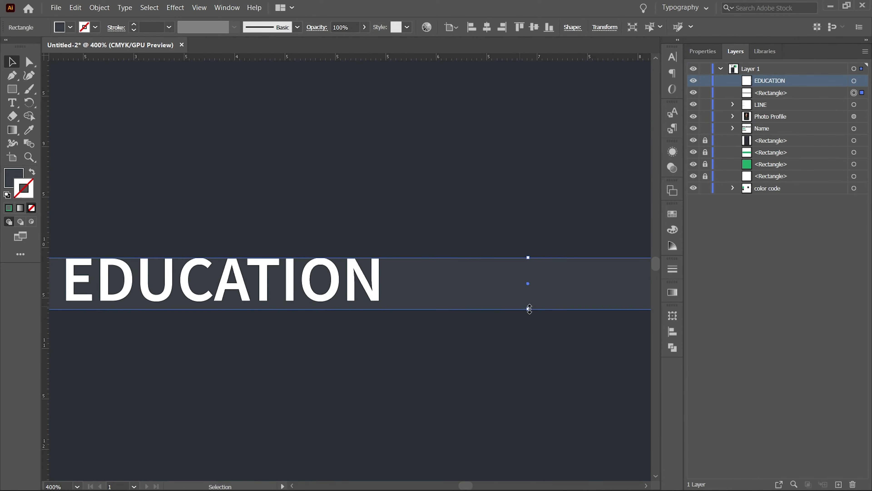
drag(529, 309, 530, 300)
click(485, 346)
scroll(486, 349, down, 2)
scroll(485, 349, right, 2)
scroll(480, 348, down, 1)
scroll(261, 324, up, 2)
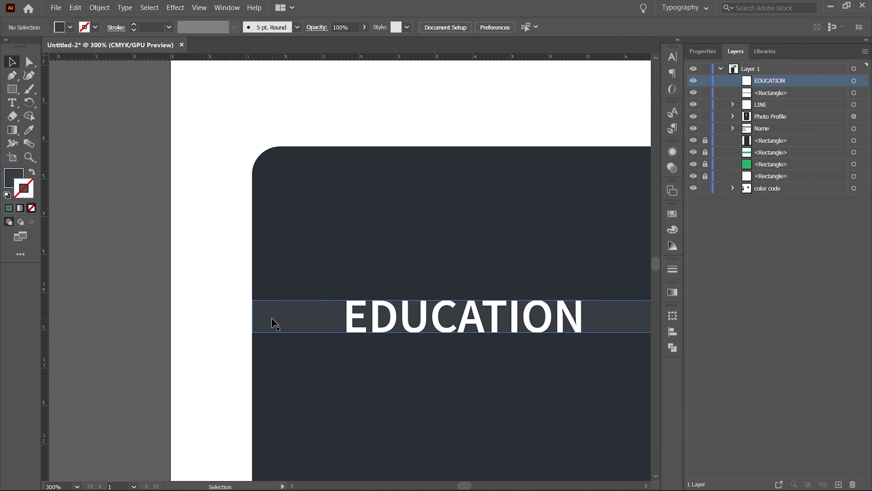
- Draw a rectangle at the band's left end and fit it onto the band
click(271, 318)
click(12, 89)
scroll(239, 287, up, 3)
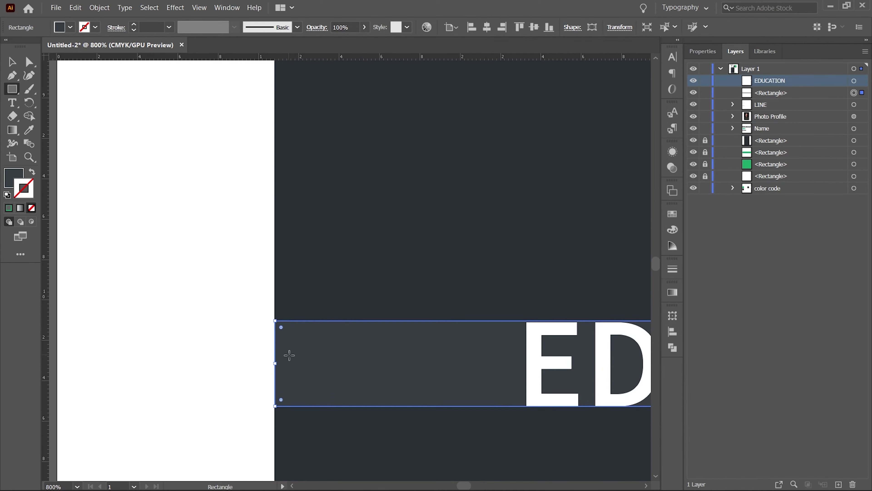
drag(275, 273, 372, 349)
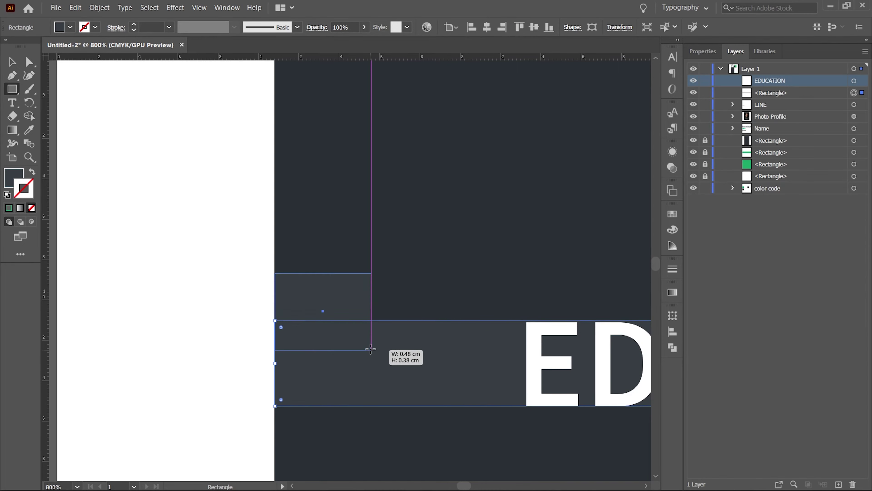
key(ctrl+minus)
key(v)
mouse_move(369, 316)
mouse_down()
mouse_move(352, 301)
mouse_move(359, 320)
mouse_up()
- Fill the new rectangle with the green eyedropped from 'Amer'
key(ctrl+minus)
key(ctrl+minus)
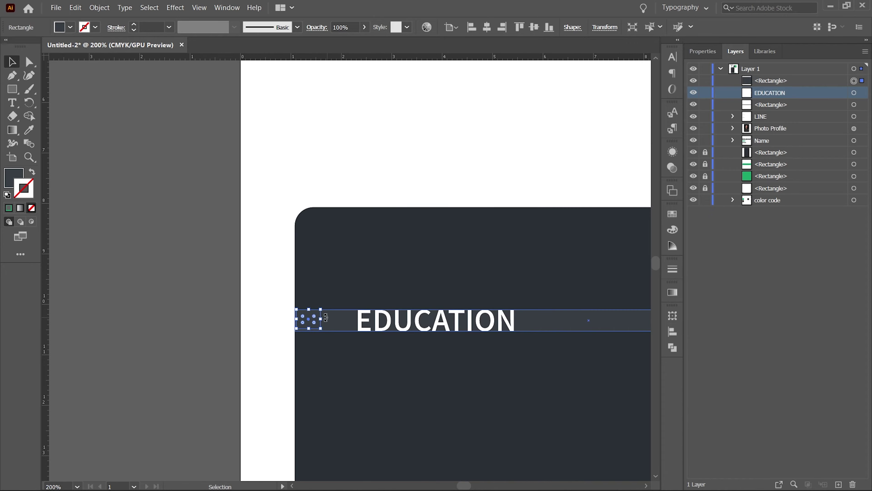
key(i)
key(ctrl+minus)
scroll(434, 234, up, 3)
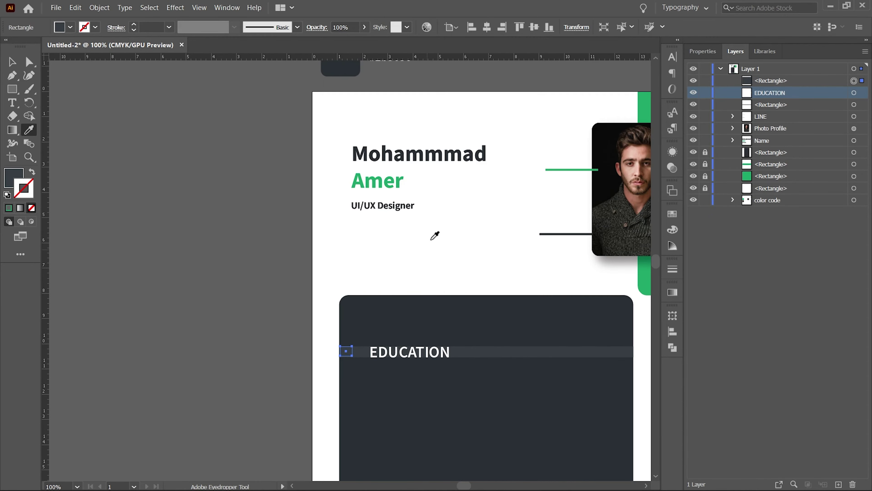
scroll(425, 179, right, 1)
click(404, 174)
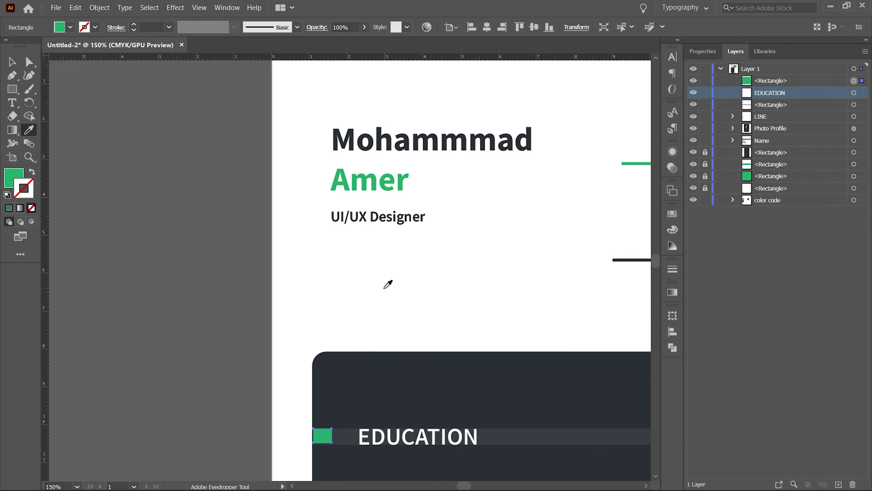
scroll(385, 285, down, 2)
scroll(311, 409, up, 2)
- Stretch the green square's top and bottom edges to match the band's height
key(v)
scroll(344, 395, up, 3)
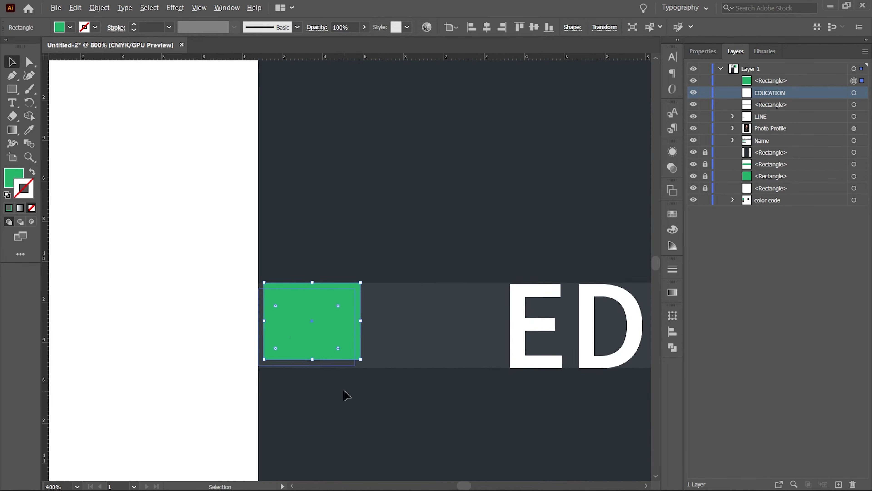
scroll(296, 289, up, 2)
scroll(300, 234, up, 3)
drag(317, 224, 321, 202)
scroll(319, 278, down, 1)
drag(316, 312, 316, 325)
scroll(354, 303, down, 1)
scroll(355, 290, down, 3)
- Check the EDUCATION heading's position beside the green square
click(386, 379)
scroll(386, 379, down, 2)
scroll(390, 376, up, 2)
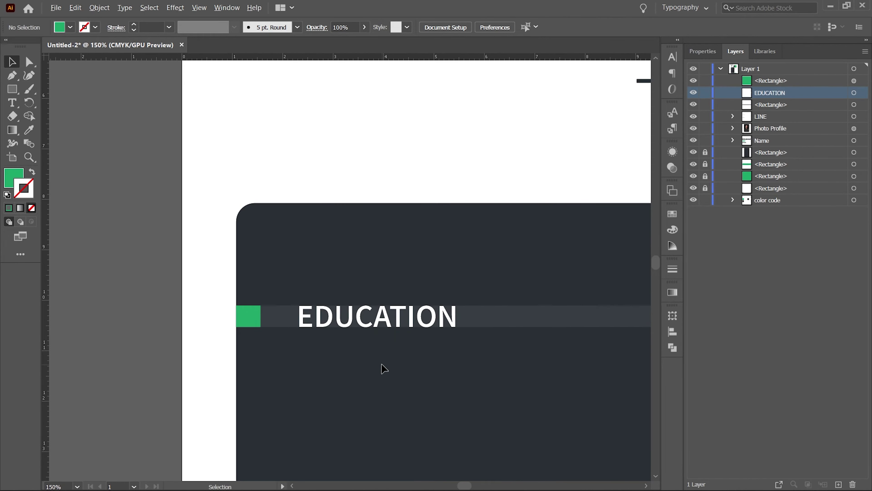
click(352, 321)
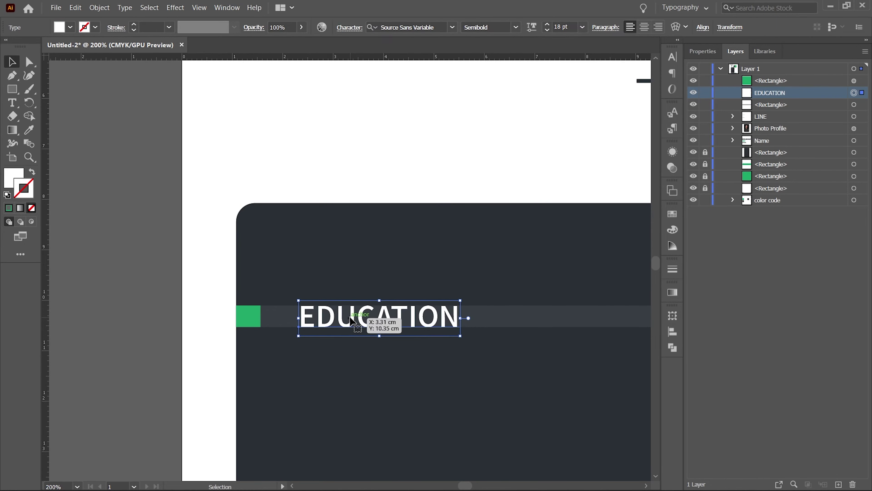
click(418, 389)
scroll(419, 389, down, 1)
scroll(420, 388, down, 1)
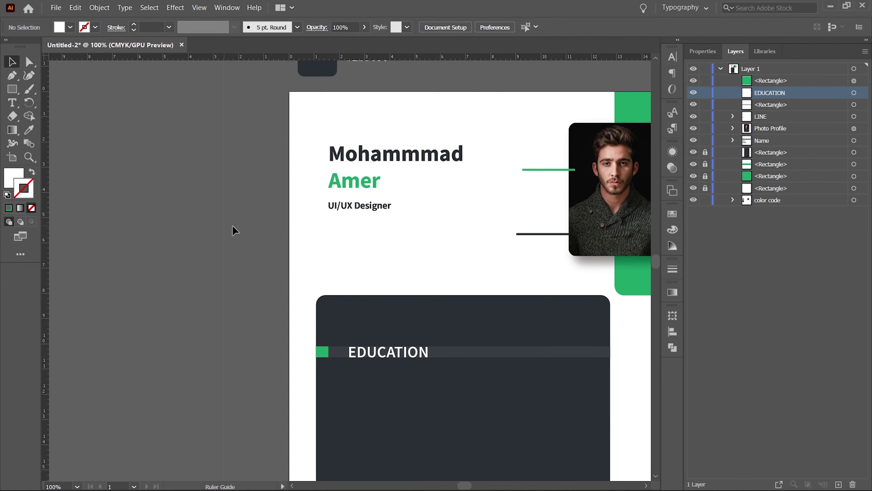
- Place a vertical guide at the green square's edge and a second one 0.12 cm right of it
drag(233, 230, 329, 237)
scroll(357, 357, up, 5)
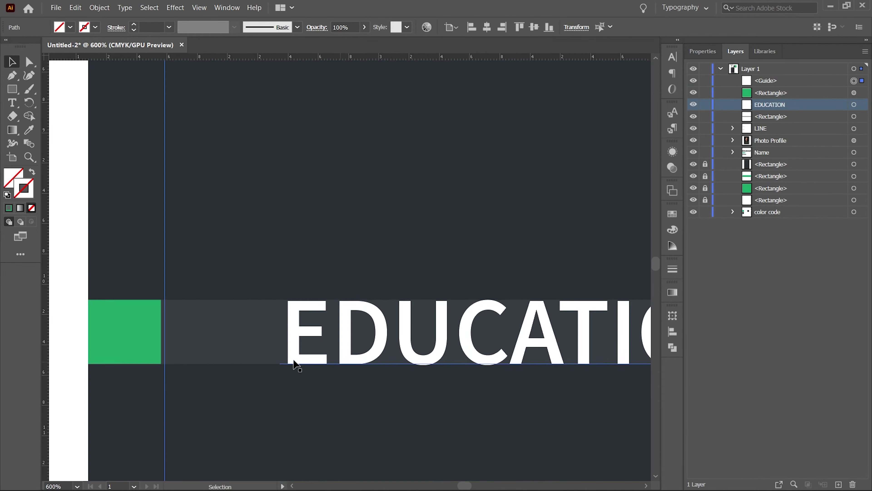
scroll(129, 272, up, 2)
scroll(186, 274, up, 1)
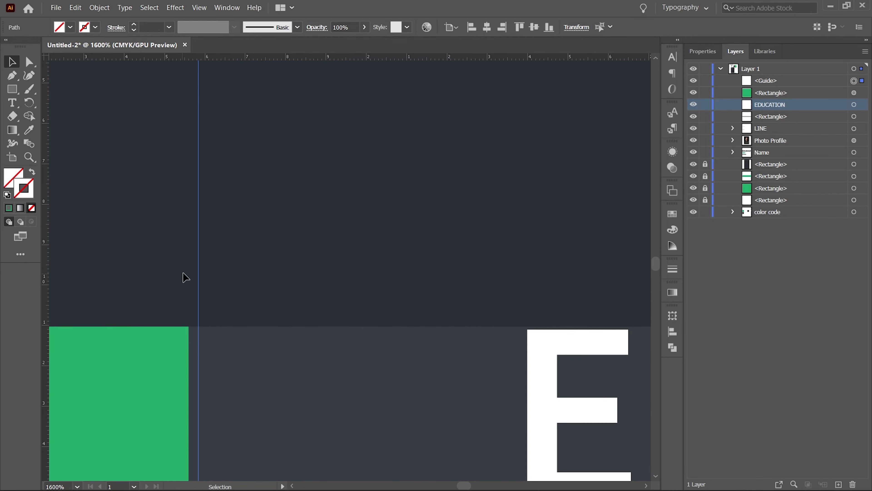
drag(197, 267, 189, 268)
scroll(189, 268, down, 3)
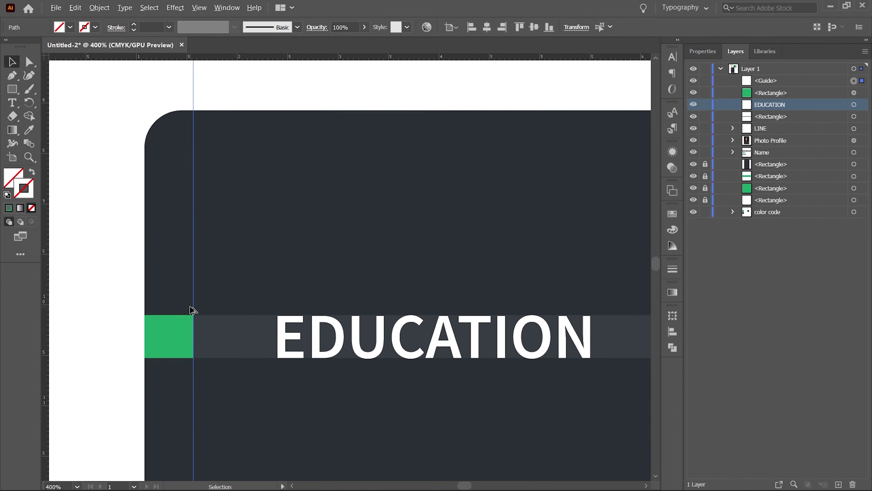
scroll(113, 262, down, 5)
scroll(119, 266, down, 1)
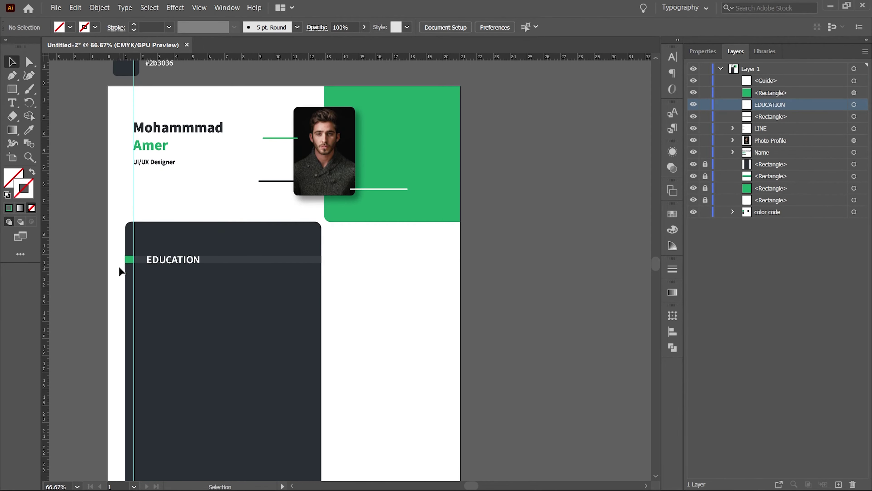
scroll(126, 269, up, 3)
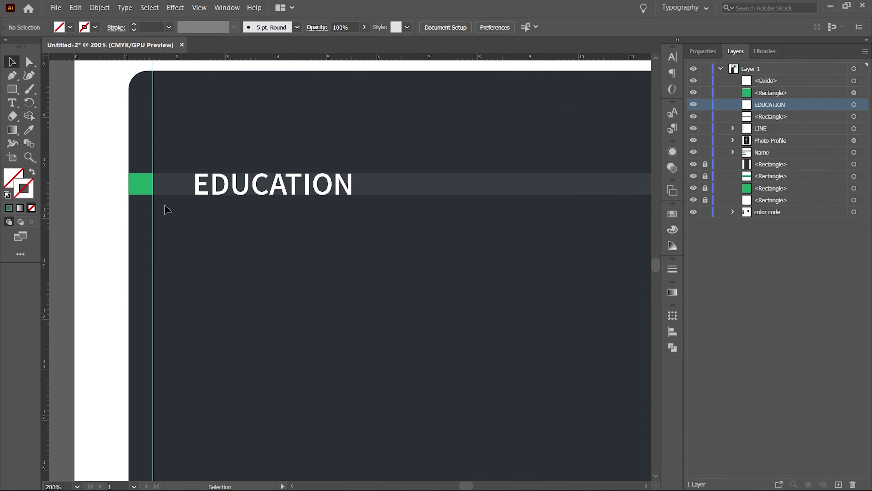
drag(154, 144, 195, 151)
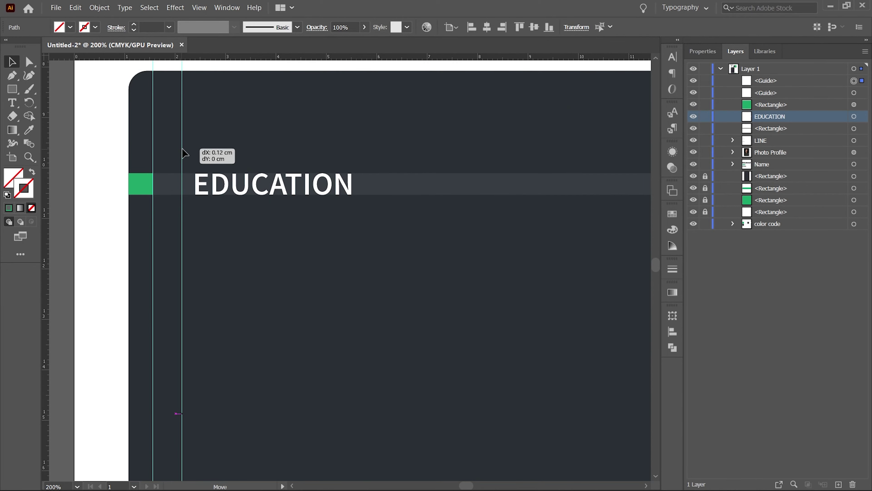
scroll(222, 237, down, 1)
scroll(226, 258, down, 3)
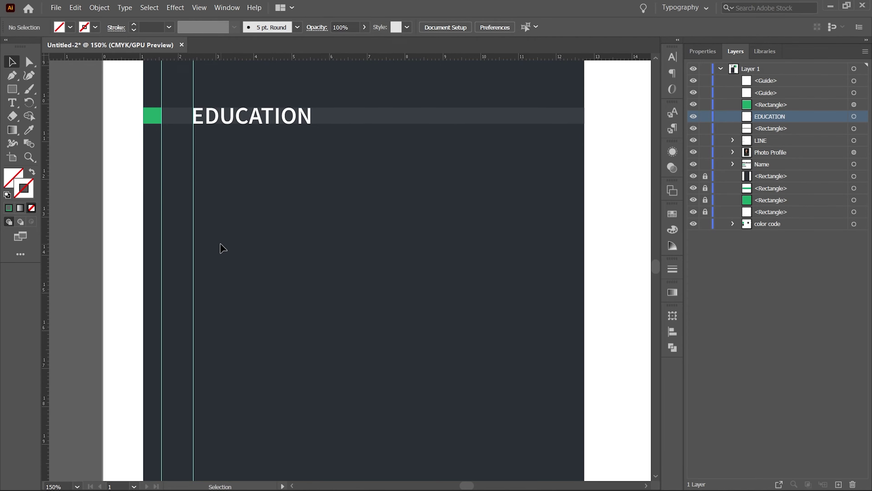
- Paste an ENTER YOUR MAJOR text line below EDUCATION and make it white
key(t)
click(208, 169)
key(ctrl+v)
key(ctrl+a)
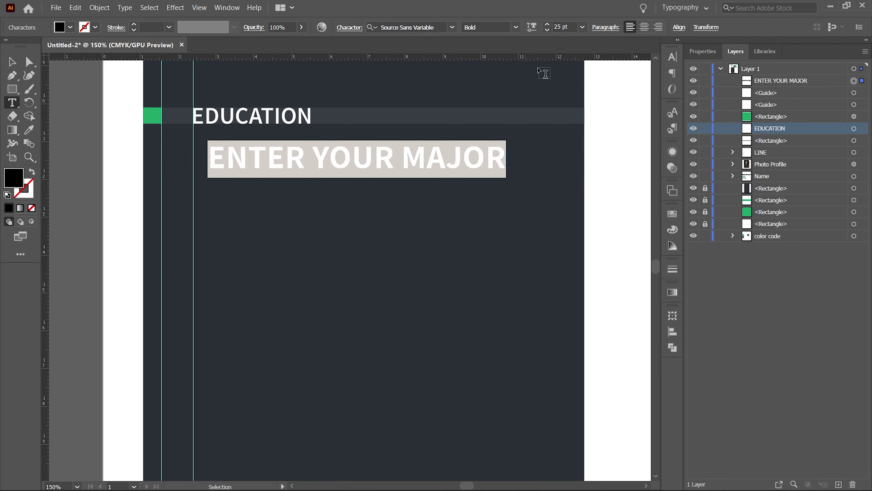
click(704, 52)
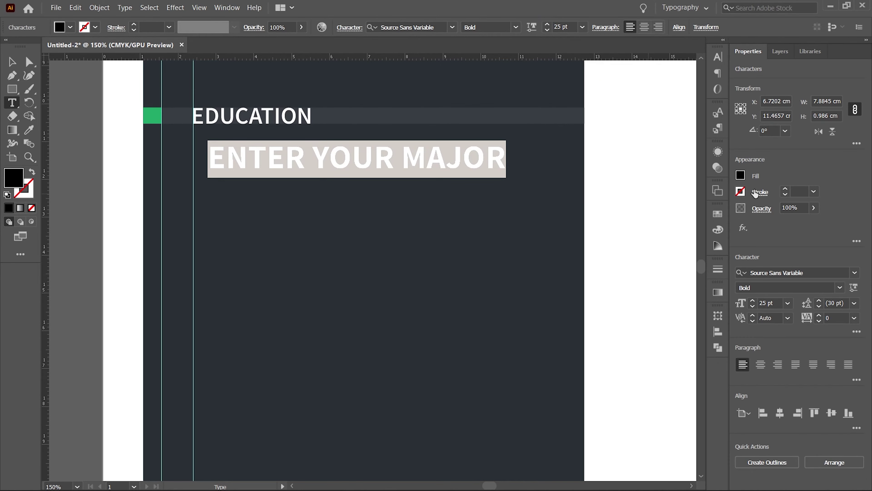
click(740, 176)
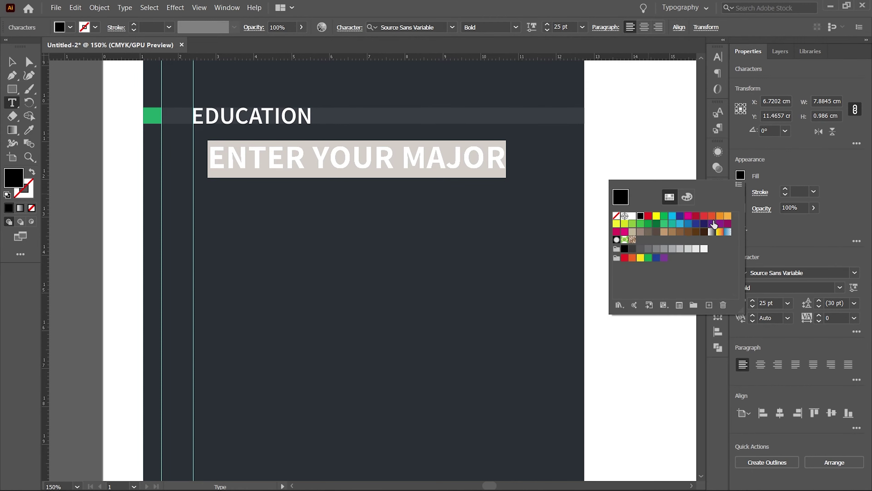
click(633, 213)
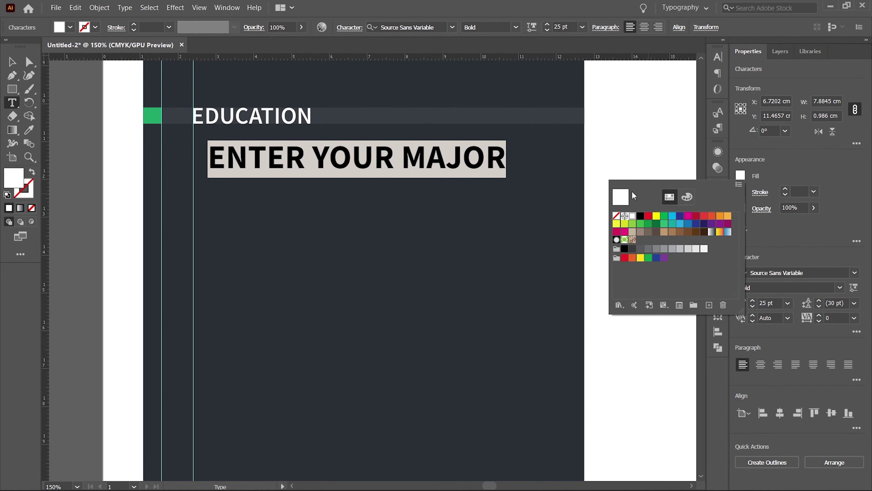
- Set ENTER YOUR MAJOR to Semibold 11 pt and align it to the second guide
click(840, 287)
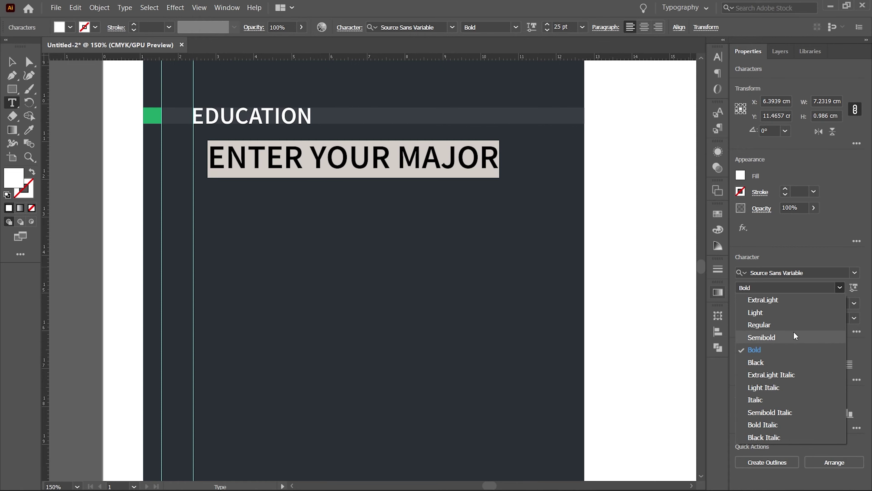
click(796, 337)
click(768, 302)
text(11)
key(Return)
key(Escape)
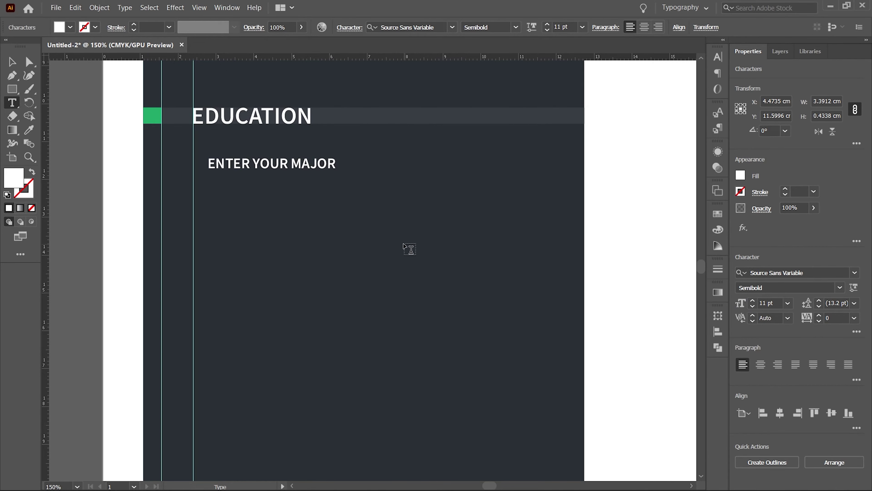
click(378, 237)
drag(295, 171, 281, 170)
click(272, 197)
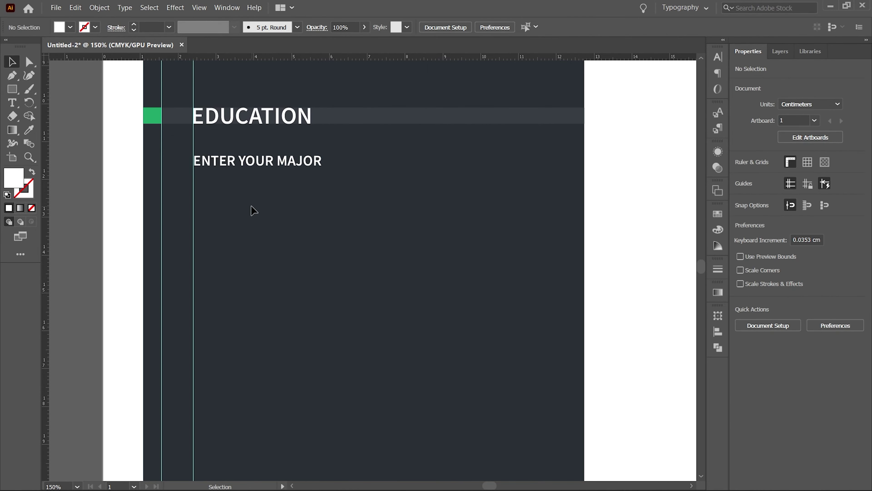
key(t)
click(239, 210)
- Paste the university name and years text, making it white in Light weight
key(ctrl+v)
key(ctrl+a)
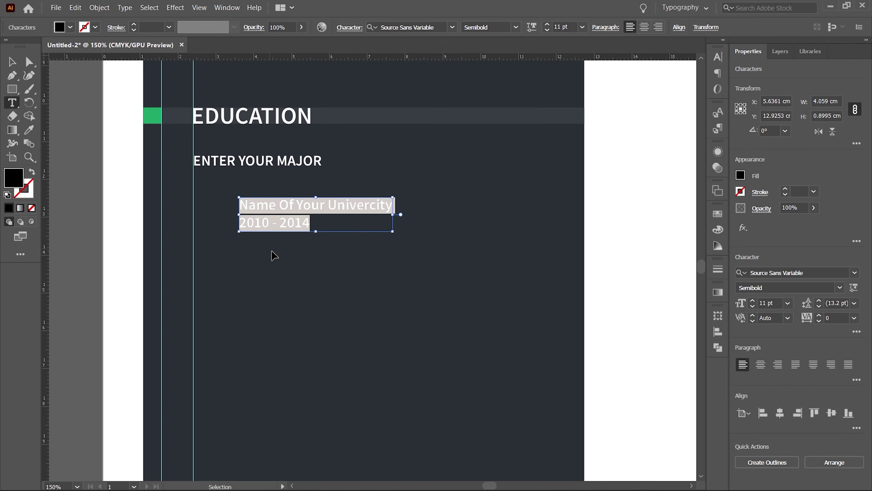
click(740, 176)
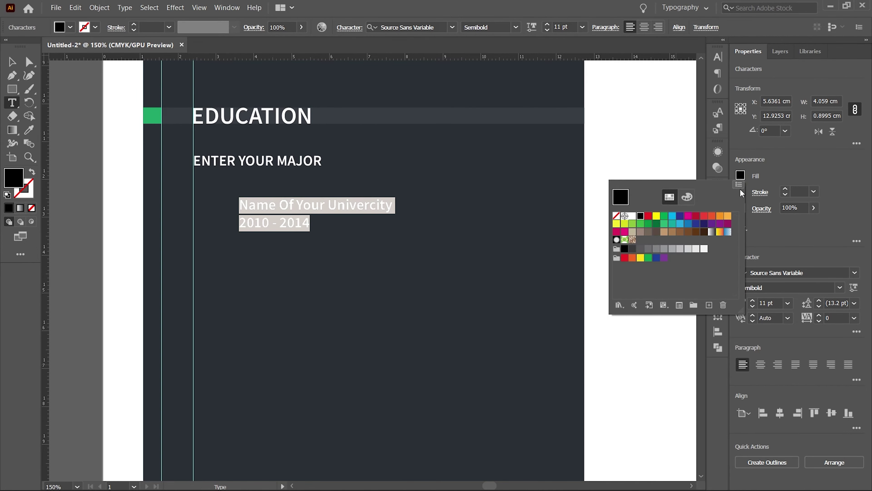
click(635, 216)
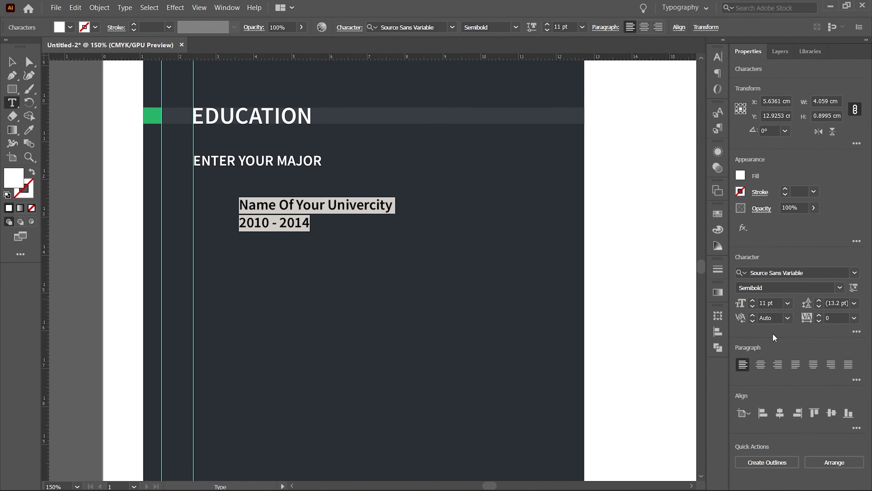
click(839, 289)
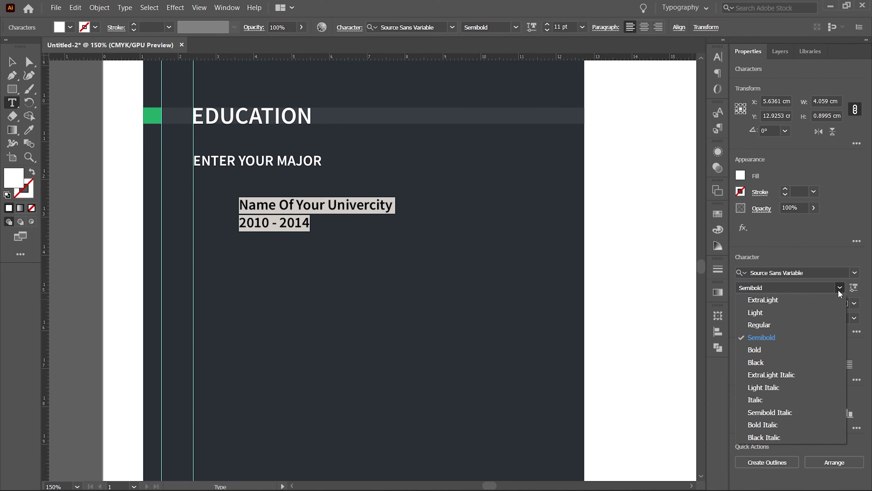
click(795, 323)
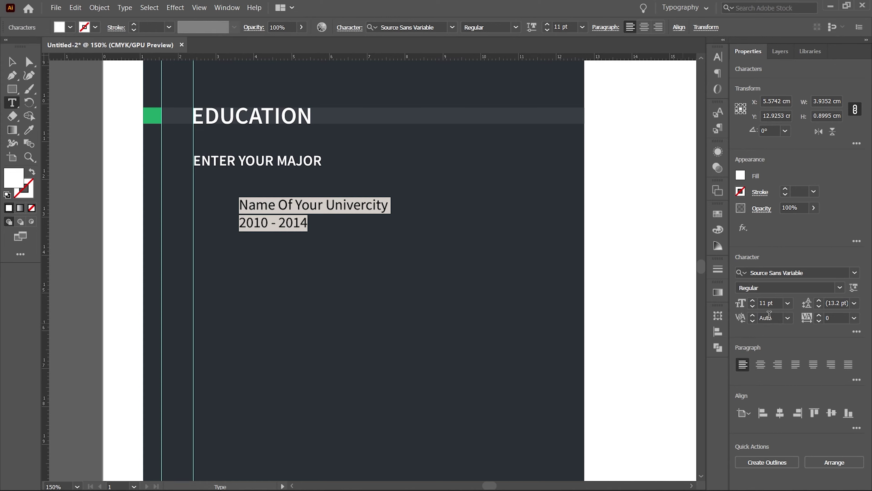
scroll(763, 307, down, 2)
click(839, 288)
click(755, 314)
click(434, 277)
- Move the university block up-left beneath the ENTER YOUR MAJOR heading
key(v)
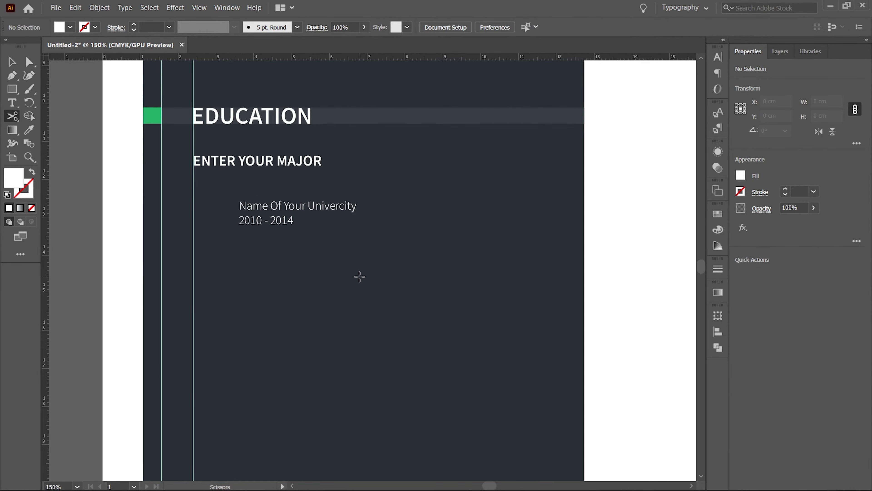
drag(280, 214, 235, 194)
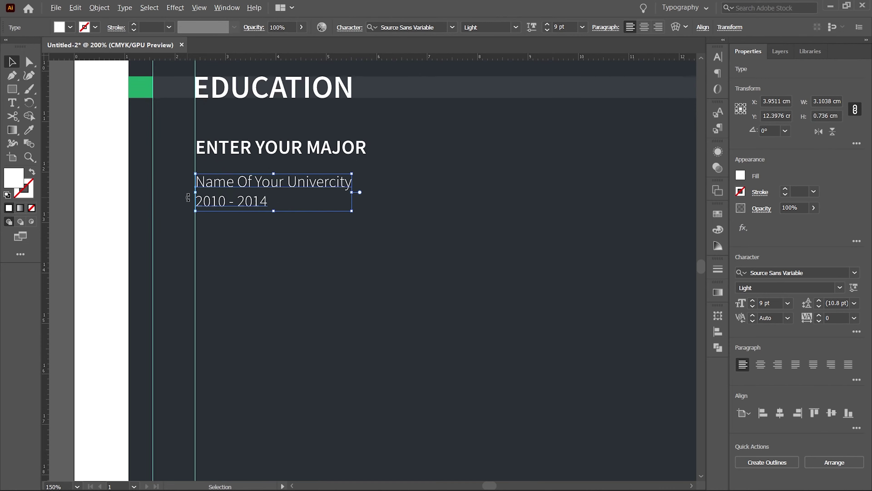
scroll(206, 196, up, 2)
click(269, 259)
scroll(225, 192, up, 2)
scroll(225, 192, up, 2)
- Nudge ENTER YOUR MAJOR onto the guide and align the university name line under it
drag(294, 111, 297, 112)
scroll(297, 111, up, 2)
scroll(356, 142, up, 2)
drag(356, 142, 343, 228)
scroll(342, 228, down, 2)
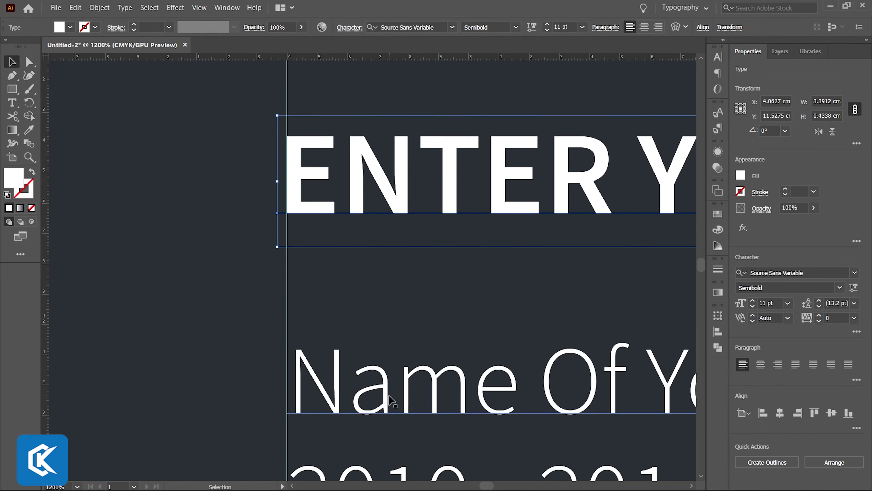
scroll(389, 373, down, 3)
drag(408, 318, 405, 317)
click(272, 395)
- Scroll back to the entries and select the first Education entry's text
scroll(315, 432, up, 2)
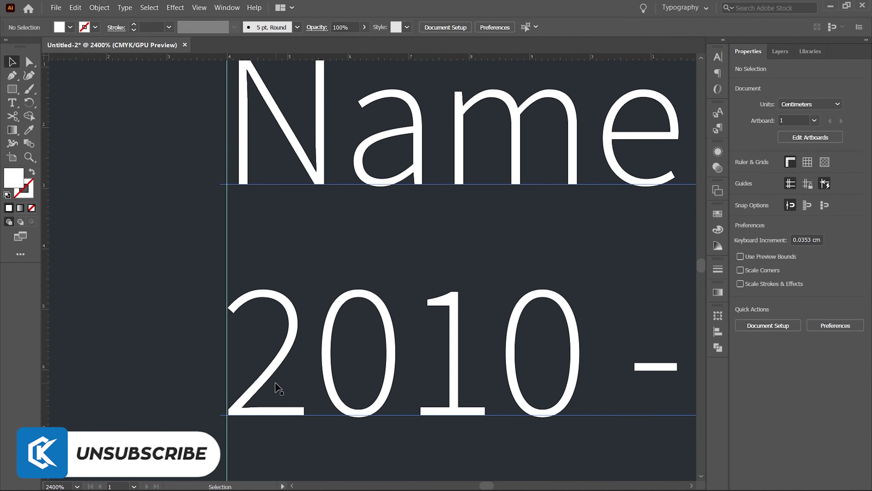
scroll(276, 386, down, 3)
scroll(402, 394, down, 2)
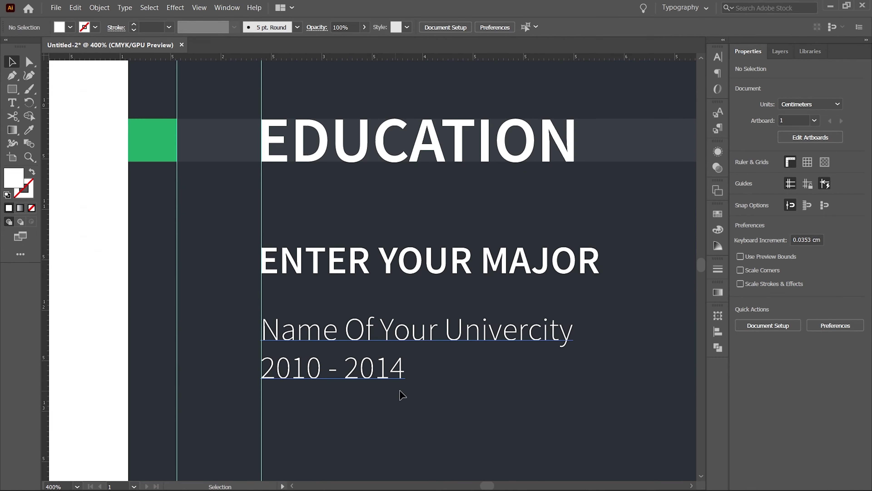
scroll(497, 389, right, 1)
scroll(506, 382, right, 1)
scroll(509, 381, down, 3)
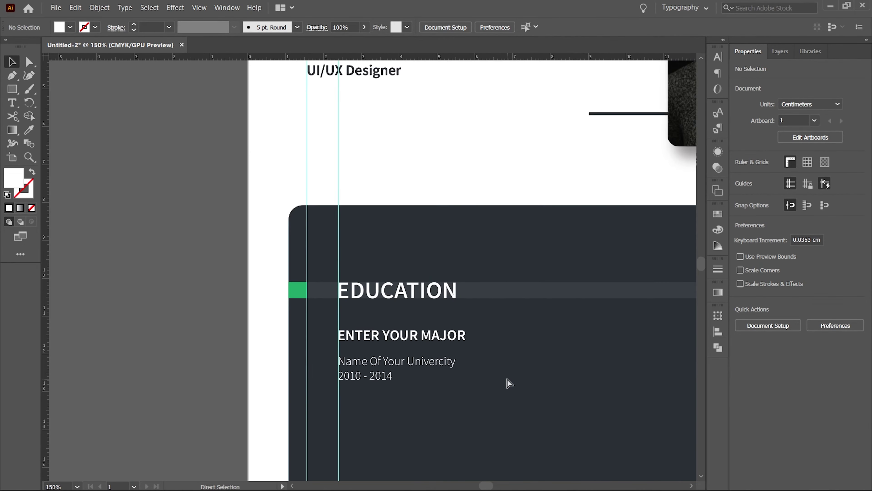
scroll(508, 382, right, 1)
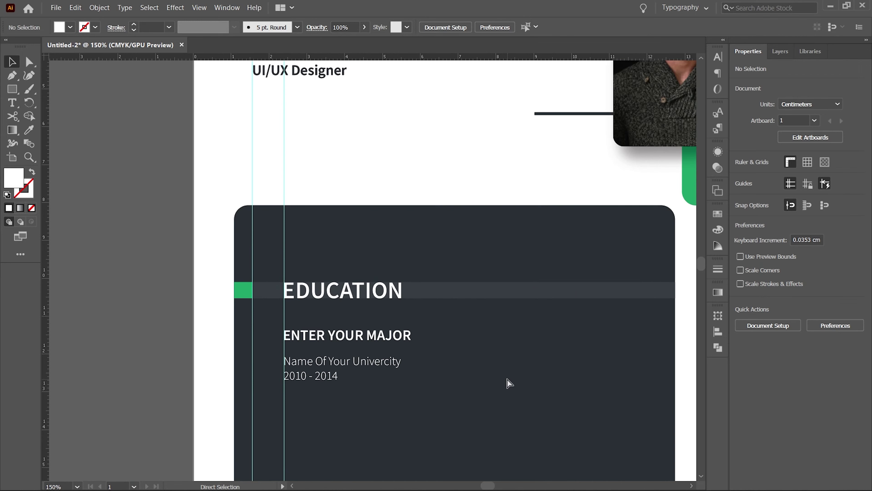
click(340, 375)
- Duplicate the Education entry to the right and change its dates to 2014 - 2018
drag(336, 367, 519, 367)
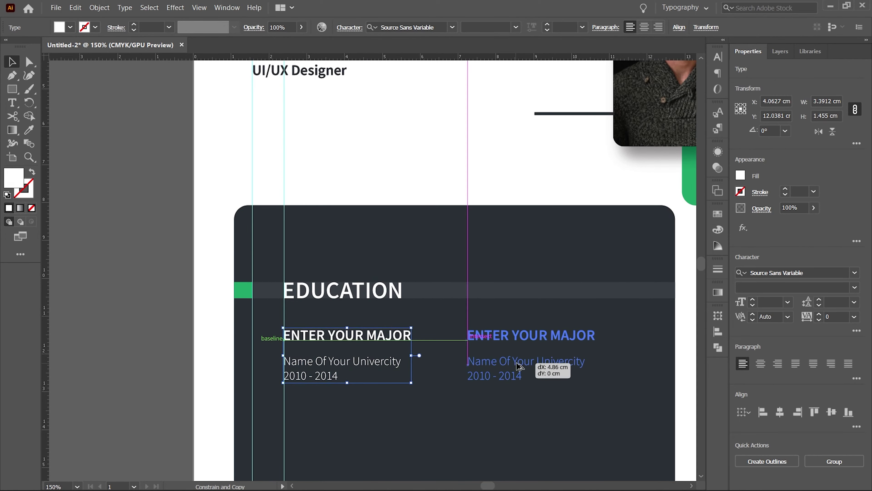
key(ctrl+shift+a)
scroll(496, 399, right, 1)
scroll(493, 395, right, 1)
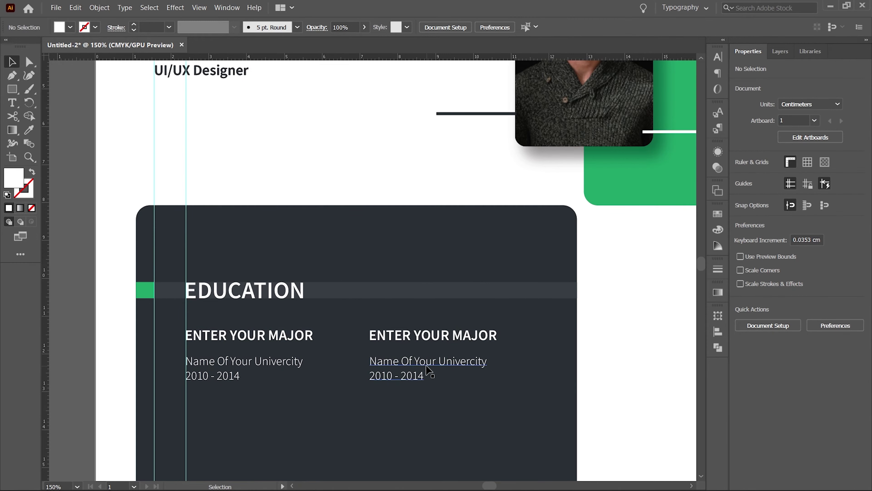
scroll(412, 379, up, 1)
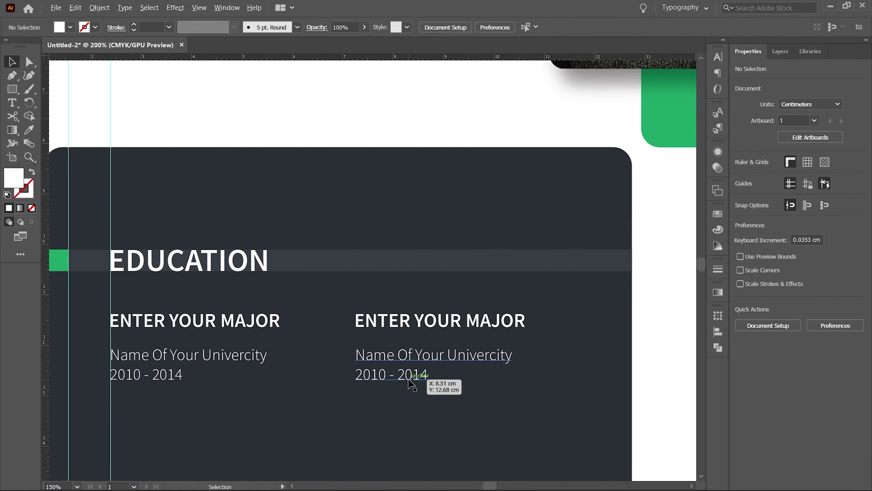
double_click(384, 378)
key(BackSpace)
text(4)
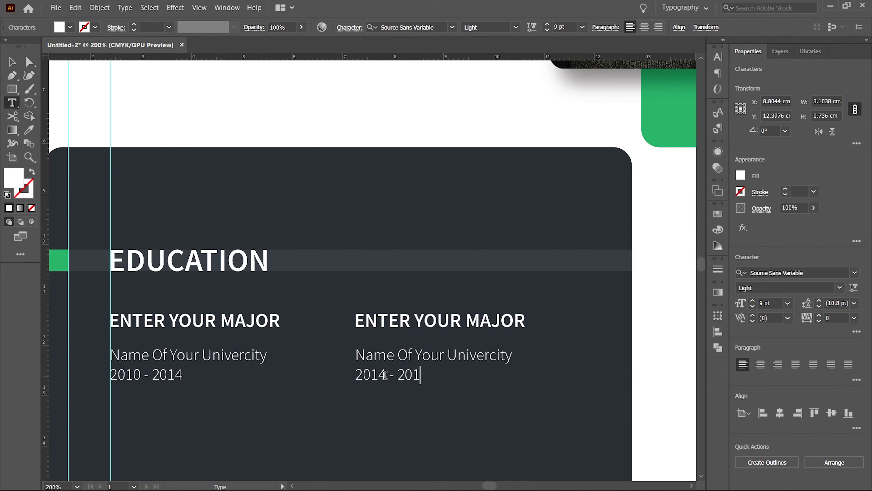
key(Escape)
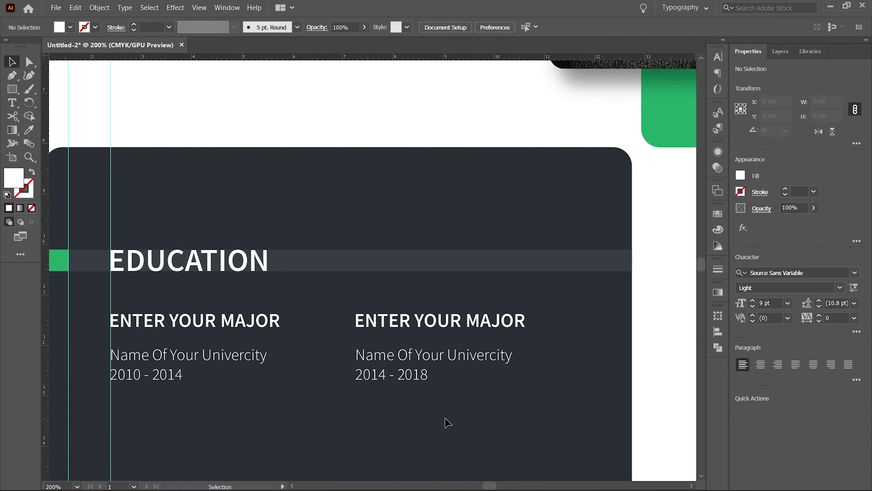
scroll(405, 319, down, 3)
scroll(405, 319, left, 1)
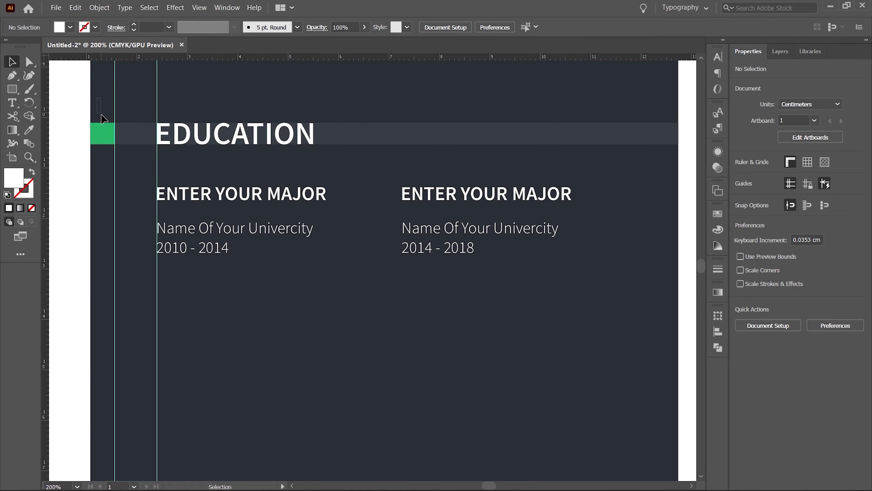
- Copy the EDUCATION header bar further down and retitle it EXPERIENCE
click(463, 153)
alt+scroll(464, 155, down, 1)
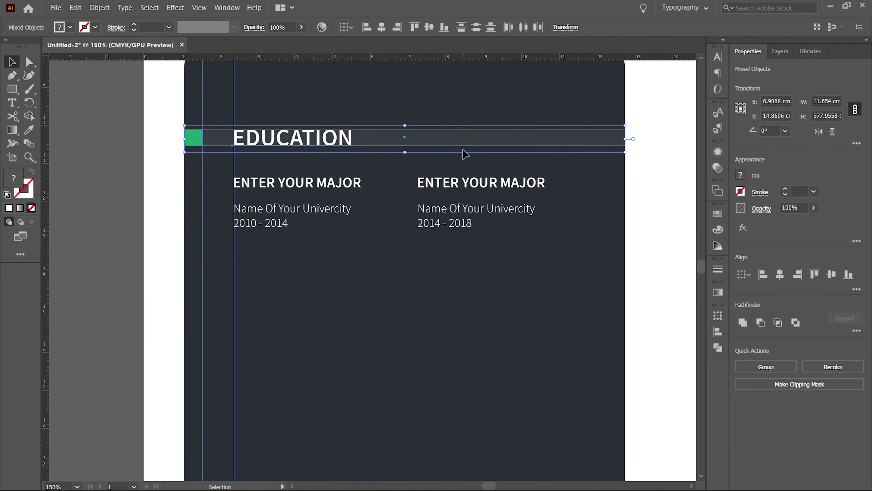
drag(464, 146, 477, 317)
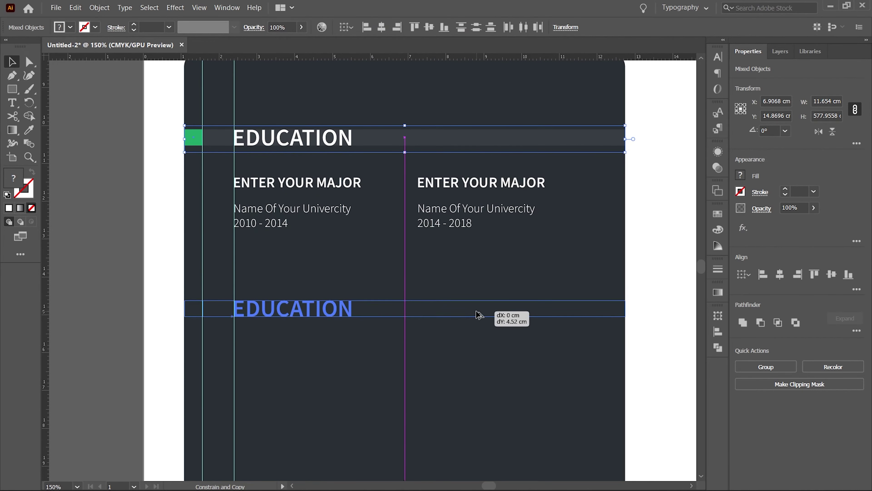
click(300, 343)
click(318, 313)
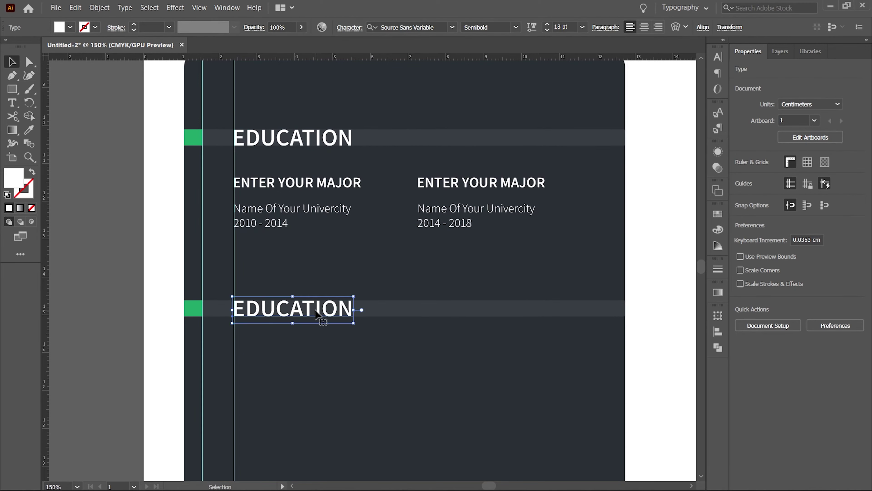
double_click(318, 309)
text(EXPERIENCE)
key(Escape)
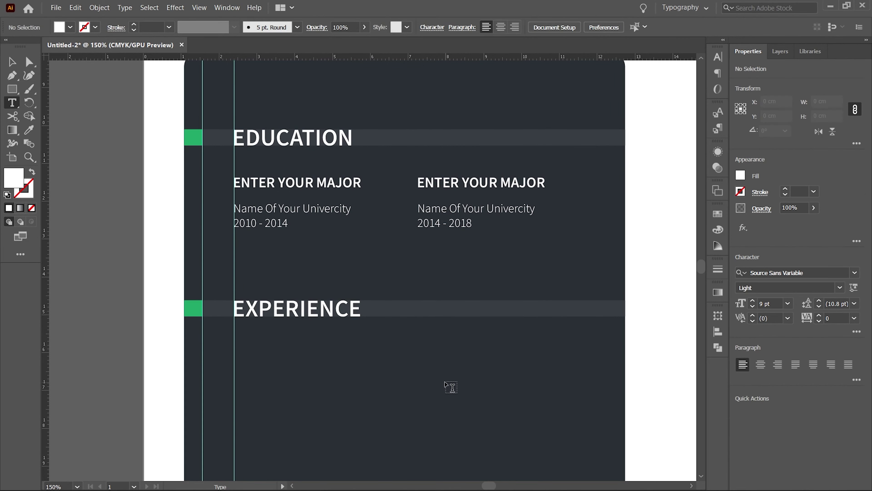
- Copy ENTER YOUR MAJOR below EXPERIENCE as the 'Enter job position here' heading
scroll(448, 386, down, 1)
scroll(449, 386, down, 1)
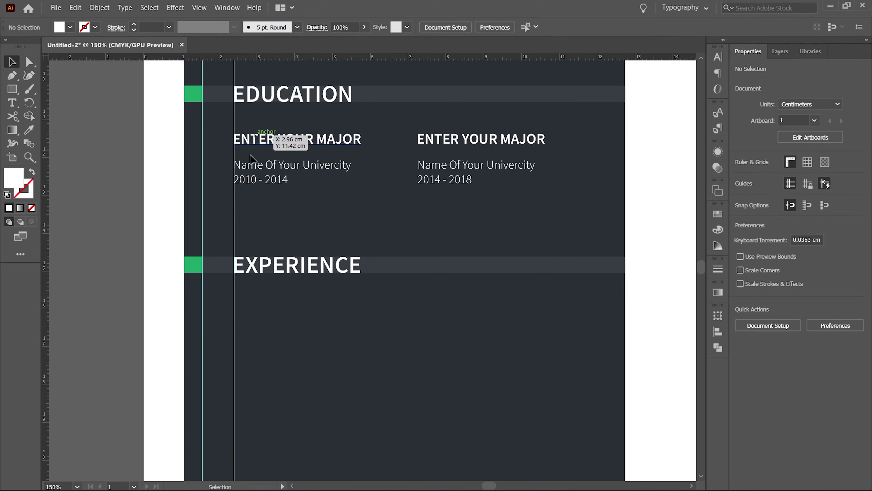
drag(294, 142, 319, 311)
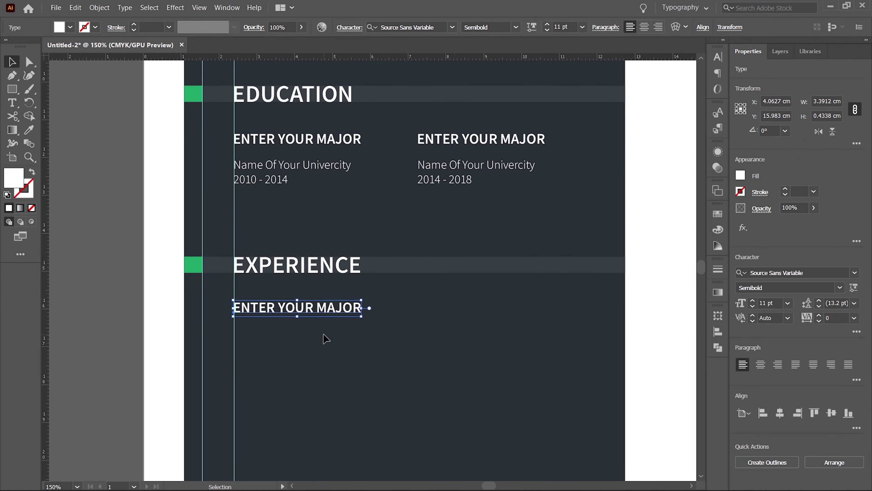
click(338, 326)
double_click(338, 306)
key(ctrl+a)
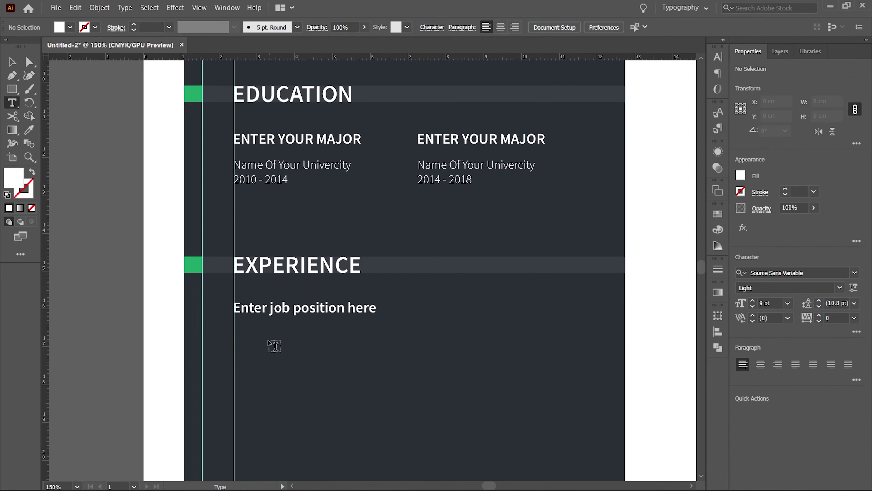
scroll(261, 338, down, 1)
scroll(251, 330, down, 1)
scroll(245, 320, down, 2)
scroll(243, 315, up, 1)
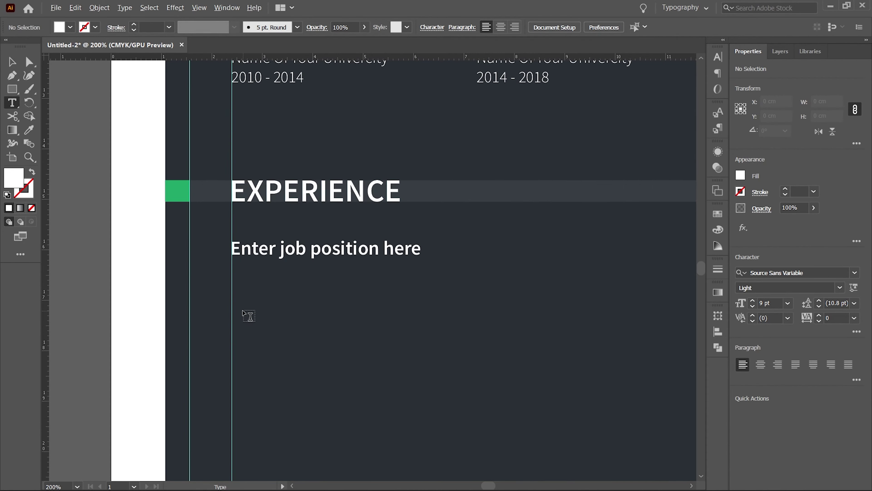
scroll(242, 310, up, 2)
click(12, 89)
- Draw a small green rounded rectangle below the job position heading
drag(221, 244, 399, 293)
key(i)
scroll(167, 171, down, 5)
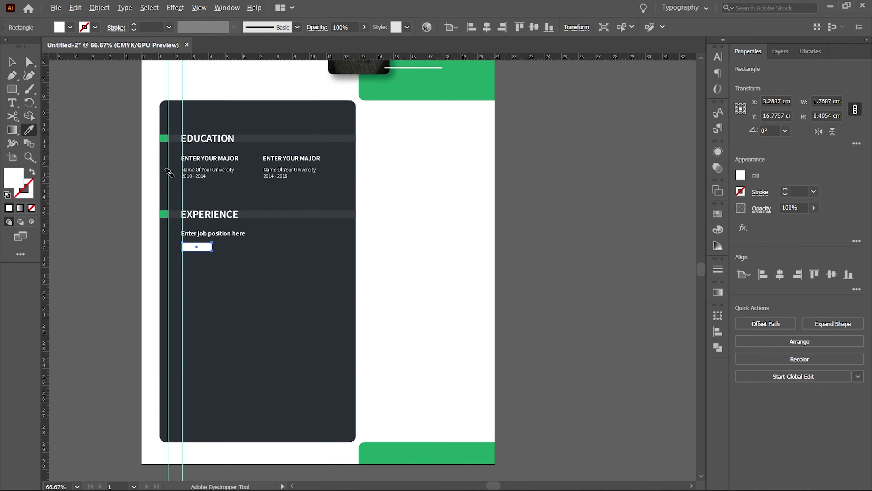
scroll(169, 98, up, 1)
click(169, 97)
scroll(191, 349, up, 3)
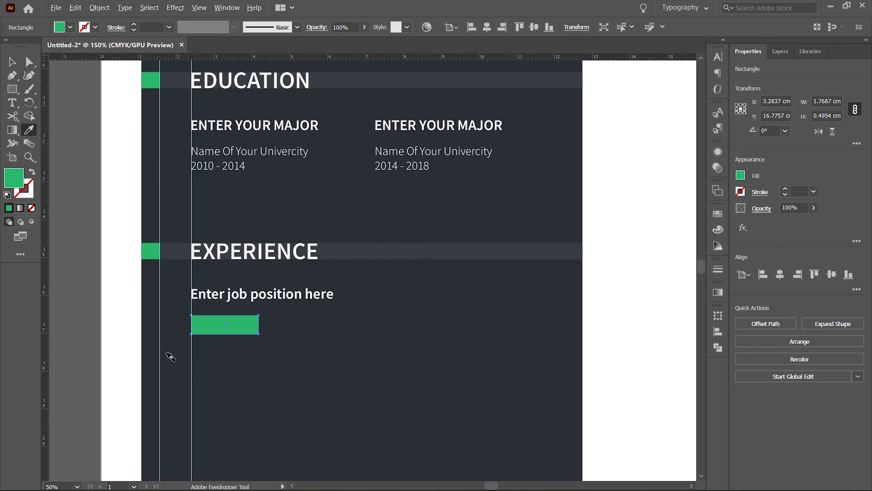
scroll(170, 357, up, 3)
key(v)
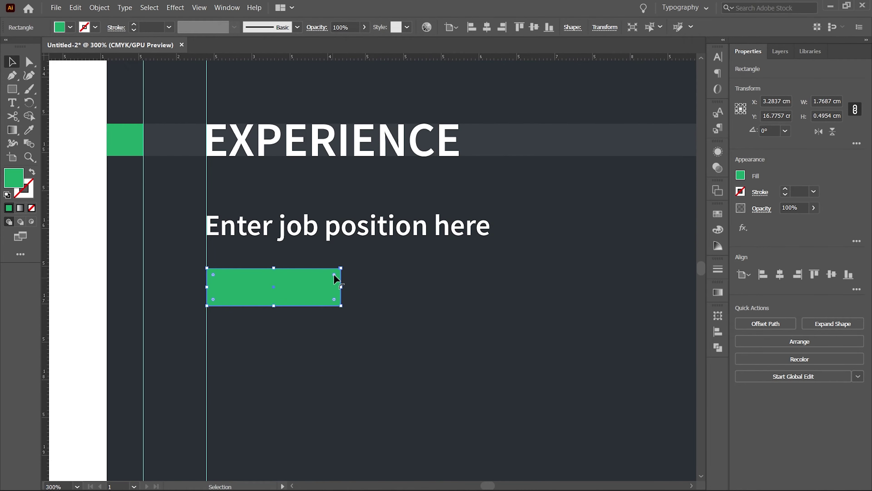
key(shift+F8)
click(603, 423)
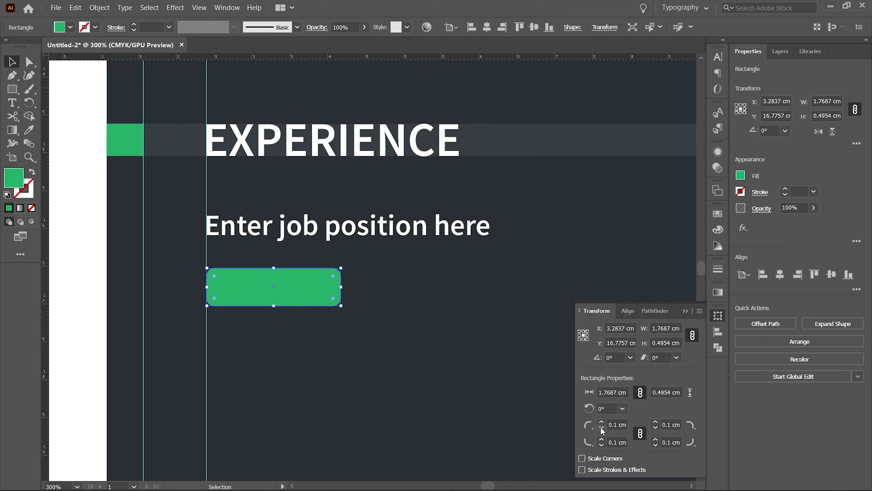
click(686, 311)
click(432, 342)
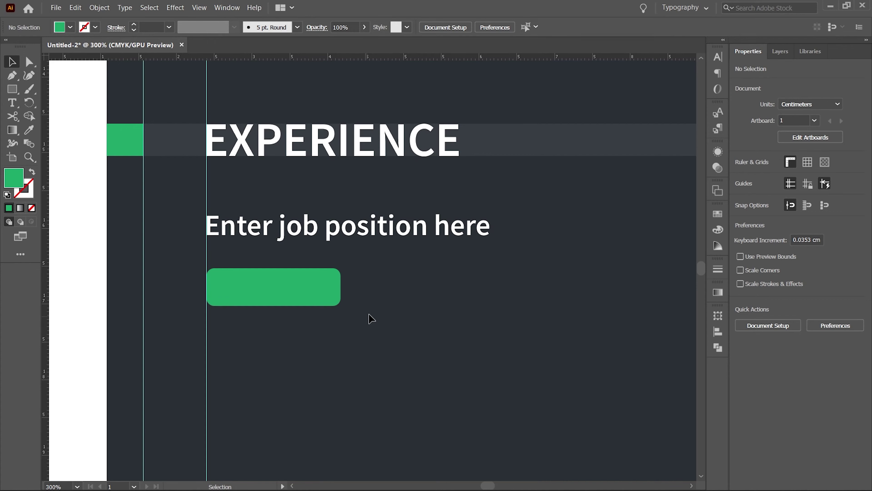
- Copy the job position text below and change it to 'Present' at 9 pt
drag(342, 235, 343, 336)
double_click(343, 336)
key(ctrl+a)
text(Present)
key(ctrl+a)
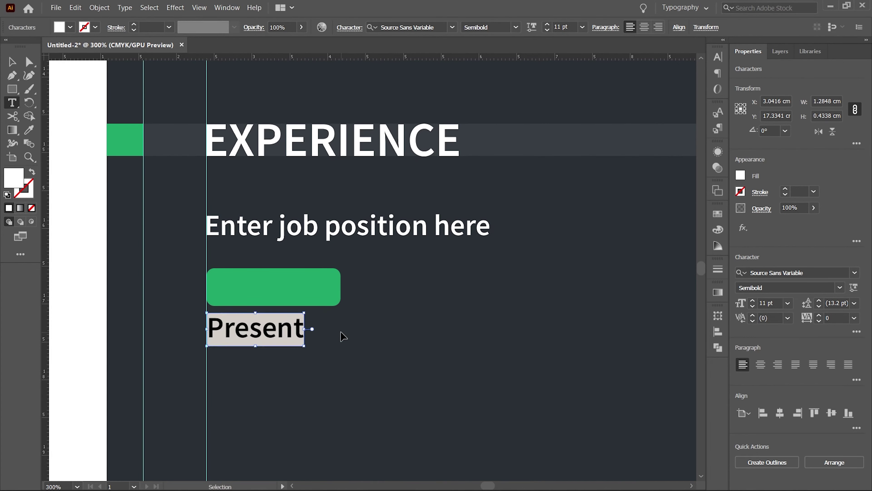
click(753, 307)
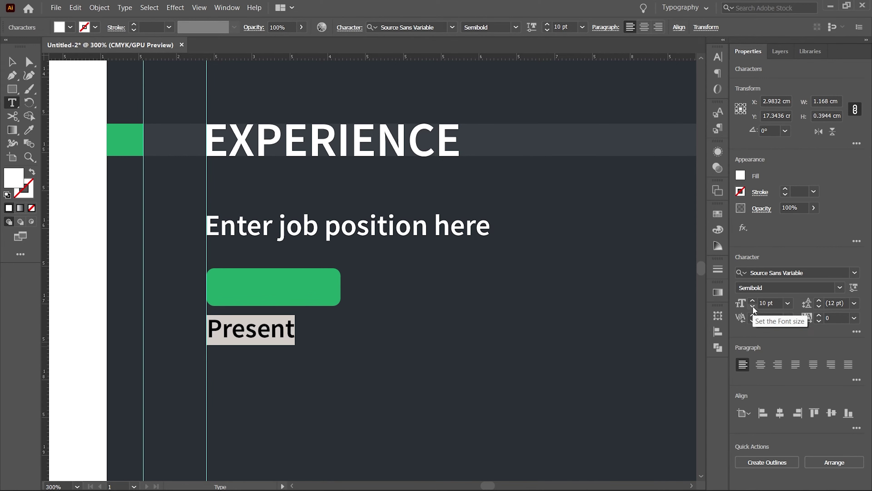
click(753, 307)
key(Escape)
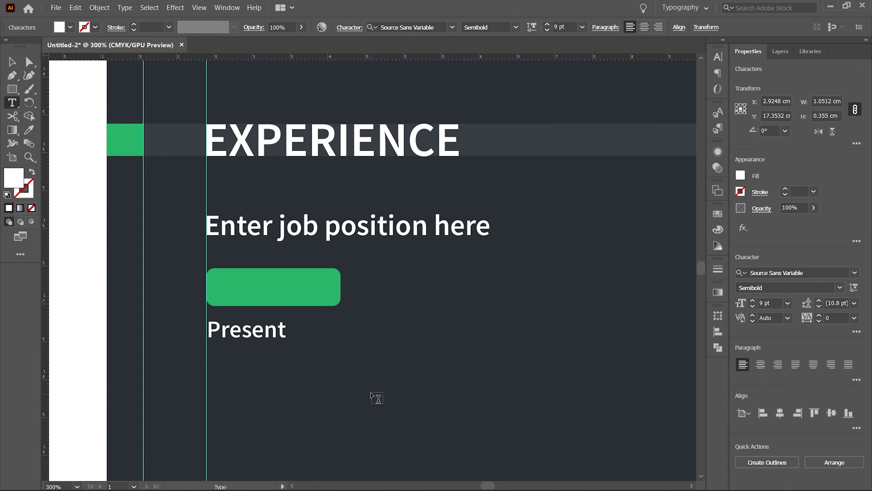
- Place Present on the green rectangle, bring its layer to the top, and zoom out
click(376, 398)
click(258, 340)
drag(257, 340, 281, 298)
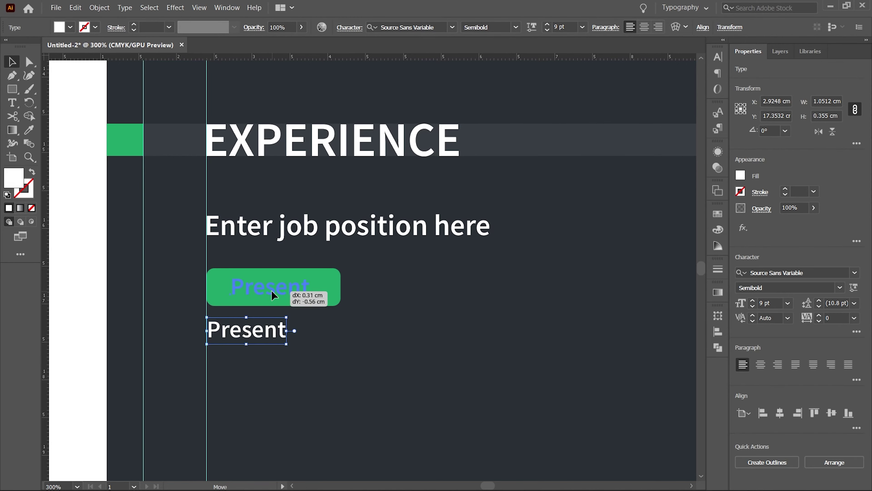
click(780, 51)
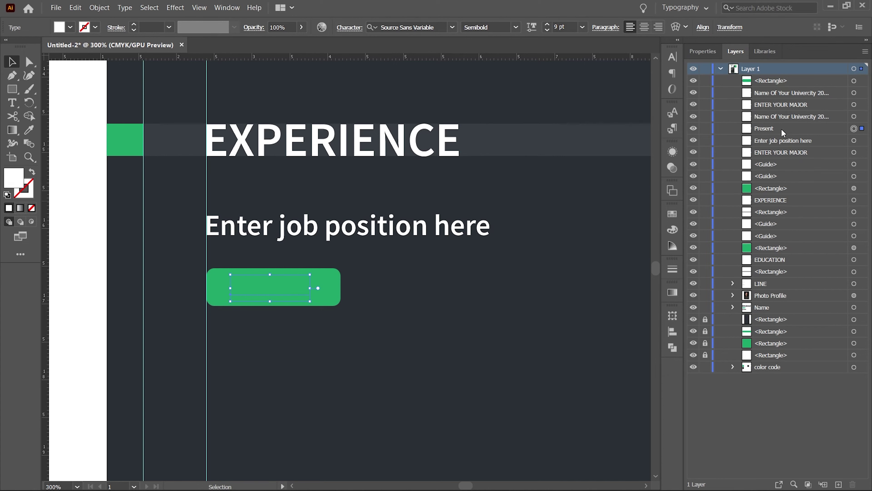
drag(776, 128, 769, 75)
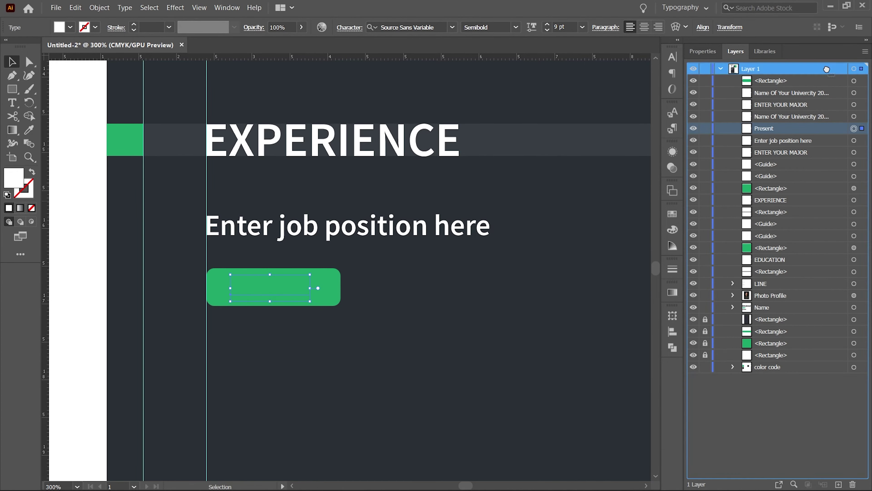
click(477, 326)
key(ctrl+minus)
key(ctrl+minus)
key(ctrl+minus)
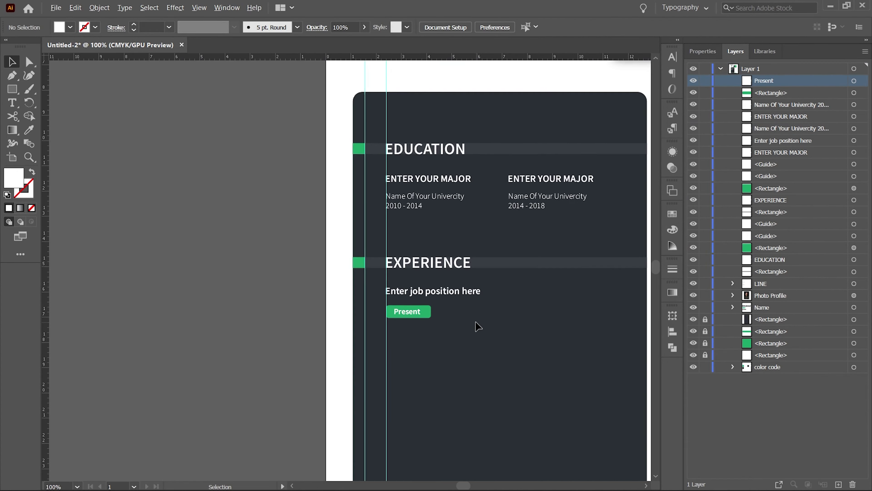
key(ctrl+minus)
scroll(434, 263, up, 2)
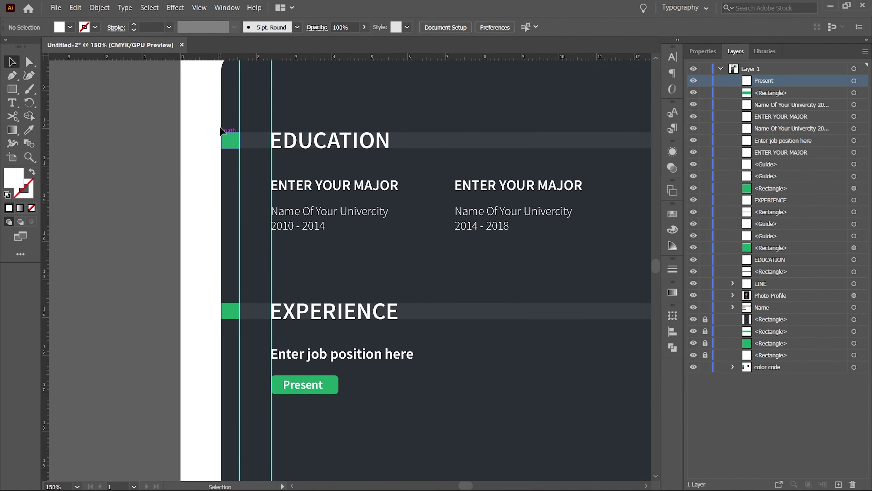
- Group the EDUCATION heading, band and entries, and name the group 'education'
click(442, 139)
click(469, 245)
click(558, 182)
shift+click(542, 221)
shift+click(398, 214)
shift+click(378, 181)
shift+click(375, 137)
shift+click(286, 143)
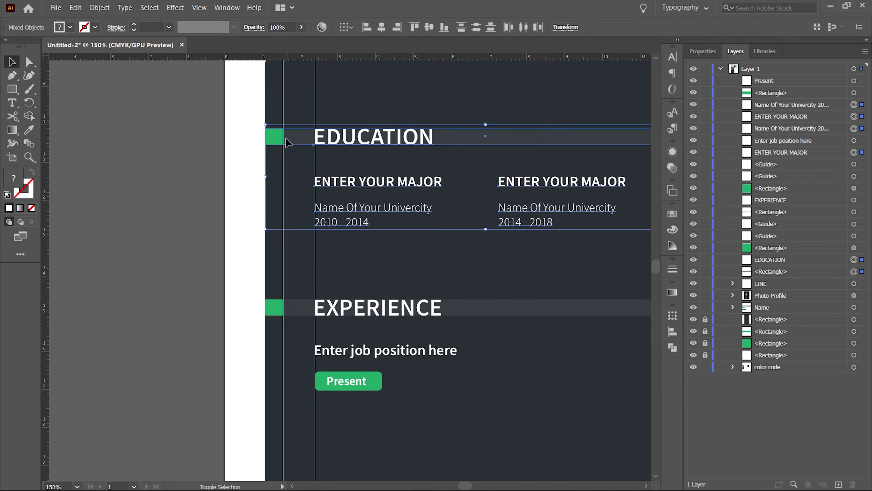
key(ctrl+g)
key(ctrl+shift+a)
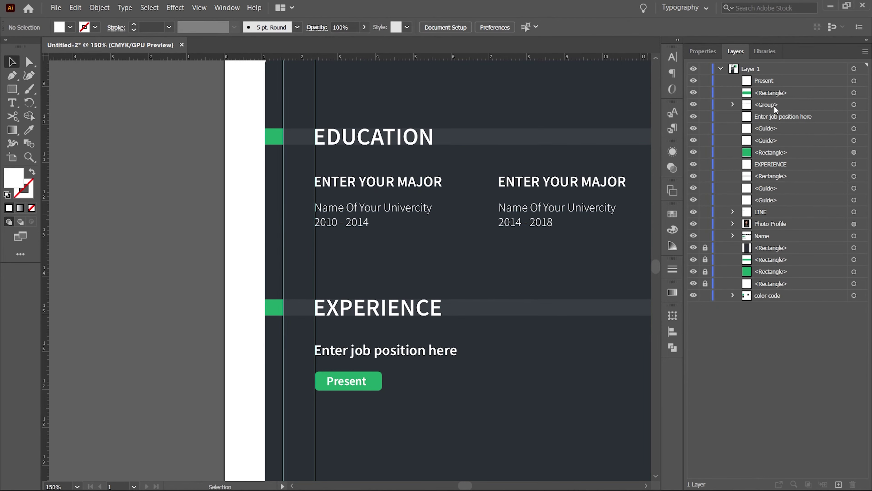
double_click(766, 105)
text(education)
key(Return)
- Copy the Present text beside the tag and change it to 'Company Name/Location'
scroll(510, 343, right, 2)
scroll(509, 343, right, 3)
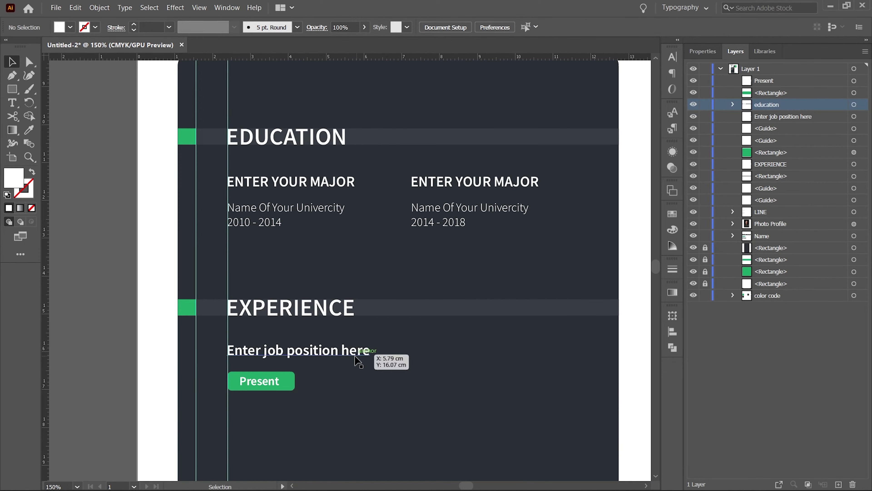
scroll(369, 350, up, 2)
drag(275, 350, 345, 347)
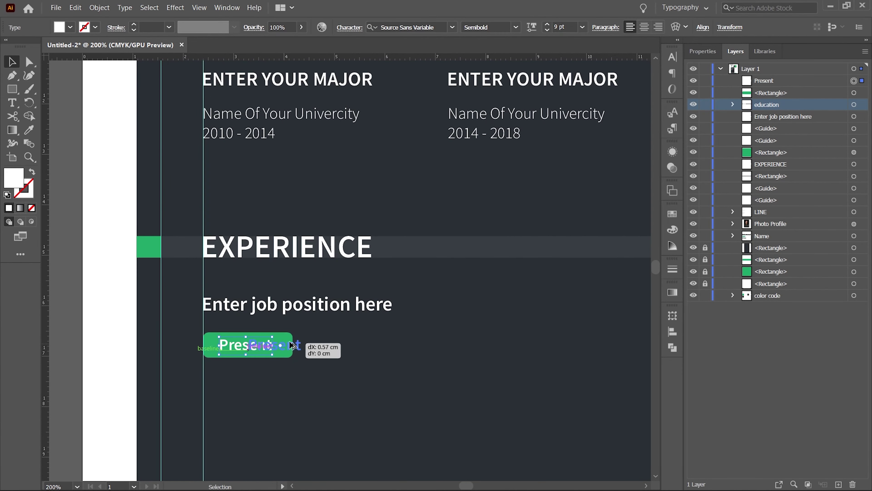
double_click(344, 345)
text(Company Name/Location)
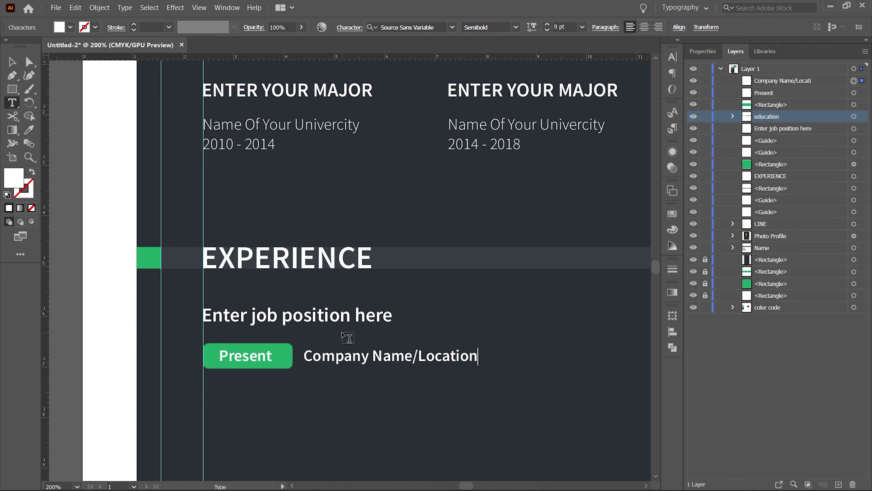
scroll(394, 275, down, 1)
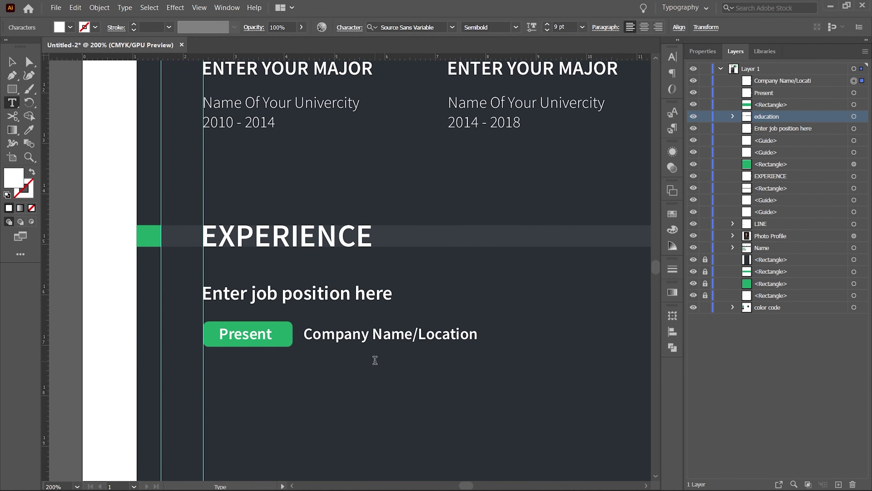
key(Escape)
- Add a Lorem ipsum placeholder description below and set it to Light weight
mouse_move(254, 322)
mouse_down()
mouse_move(254, 356)
mouse_move(240, 361)
mouse_up()
key(t)
key(ctrl+v)
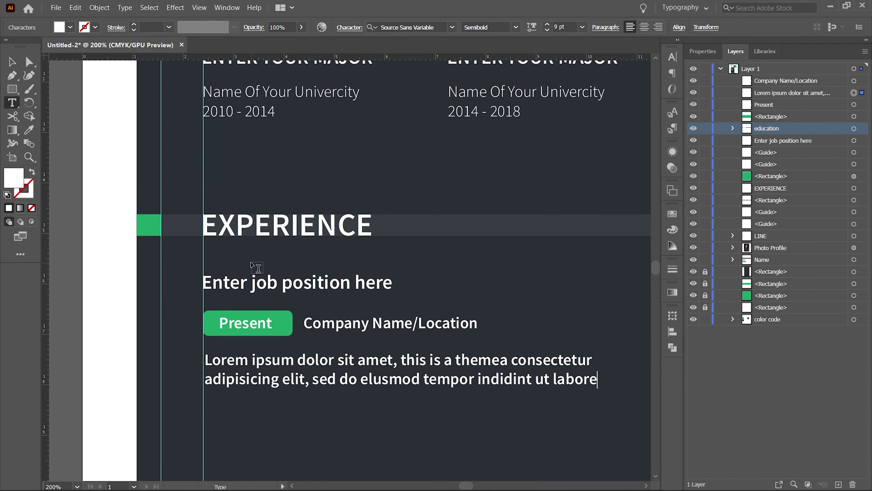
key(ctrl+a)
click(704, 51)
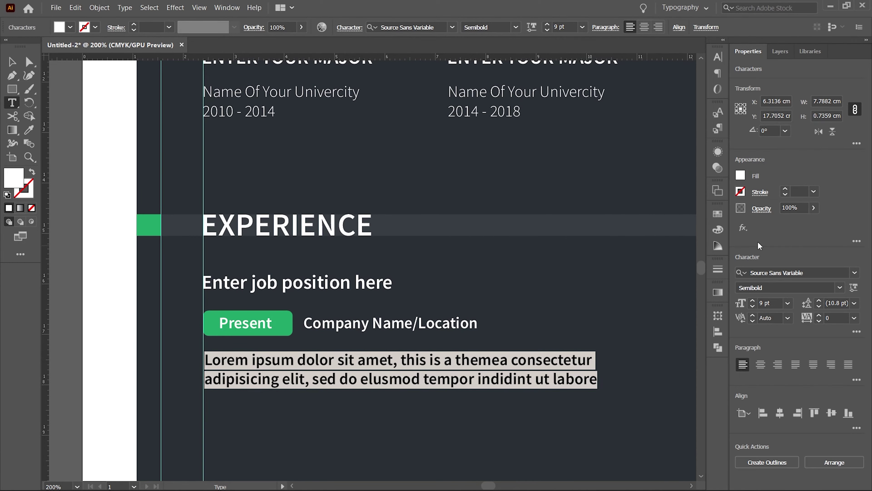
click(838, 289)
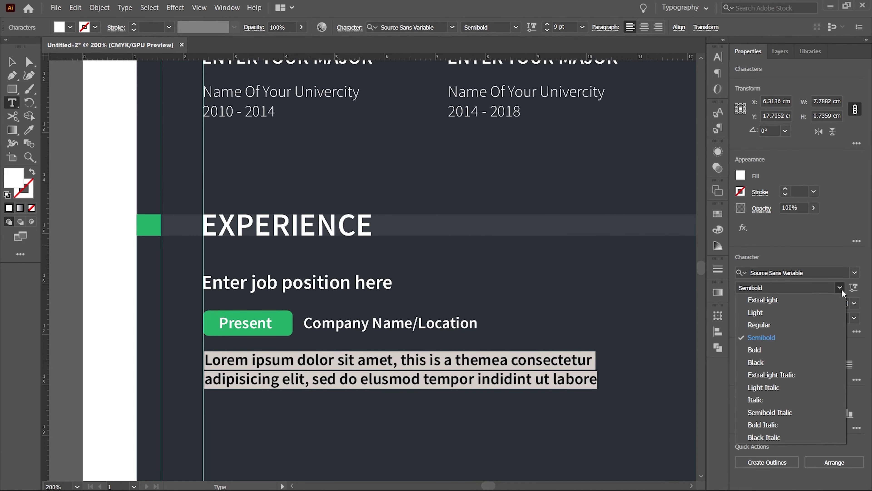
click(800, 314)
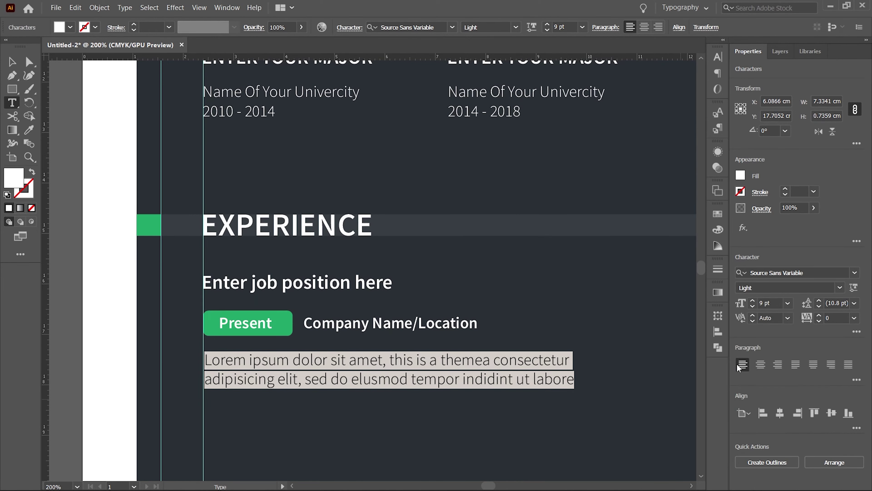
ctrl+click(653, 380)
- Move the Lorem paragraph down and align its left edge to the guide
scroll(647, 383, down, 2)
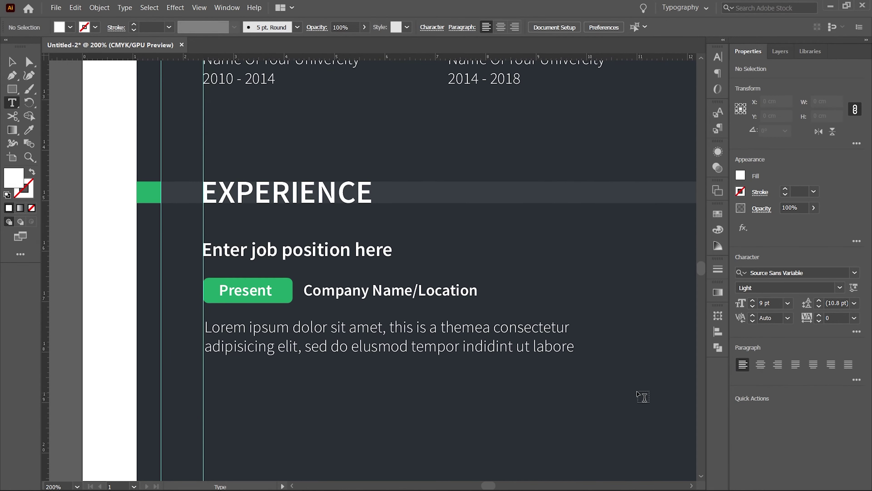
key(ctrl+minus)
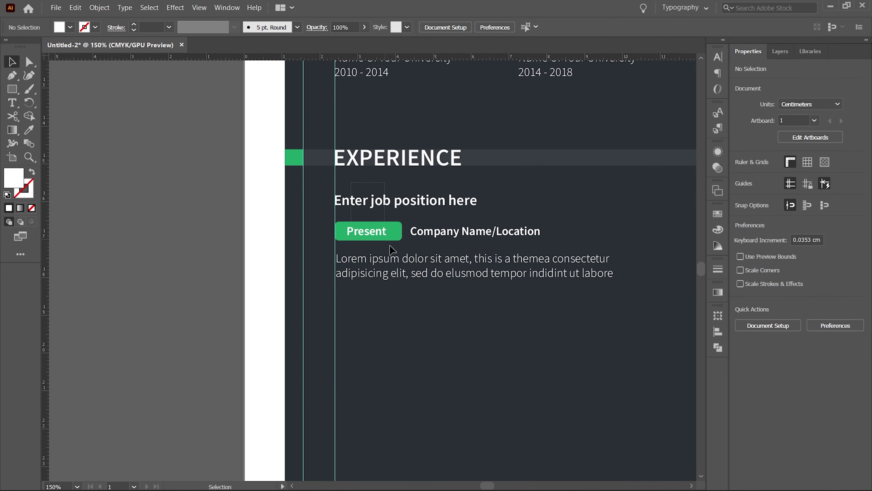
drag(437, 289, 421, 280)
click(525, 341)
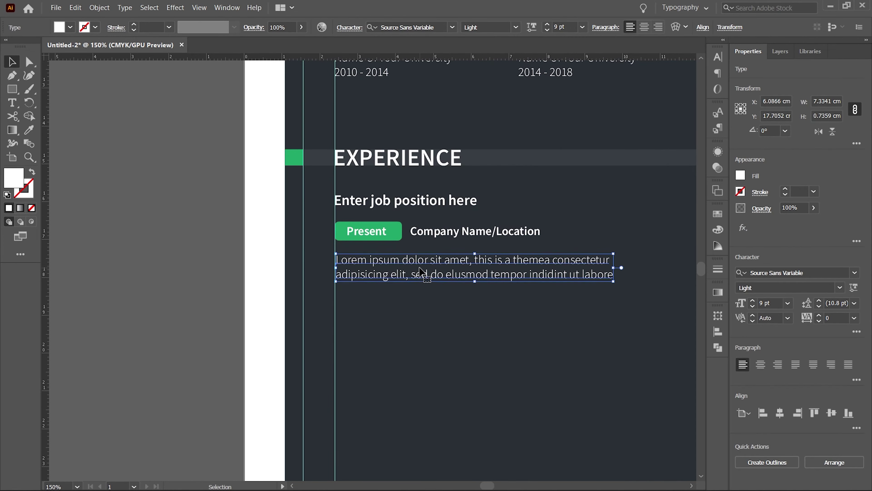
click(341, 295)
key(ctrl+plus)
key(ctrl+plus)
key(ctrl+plus)
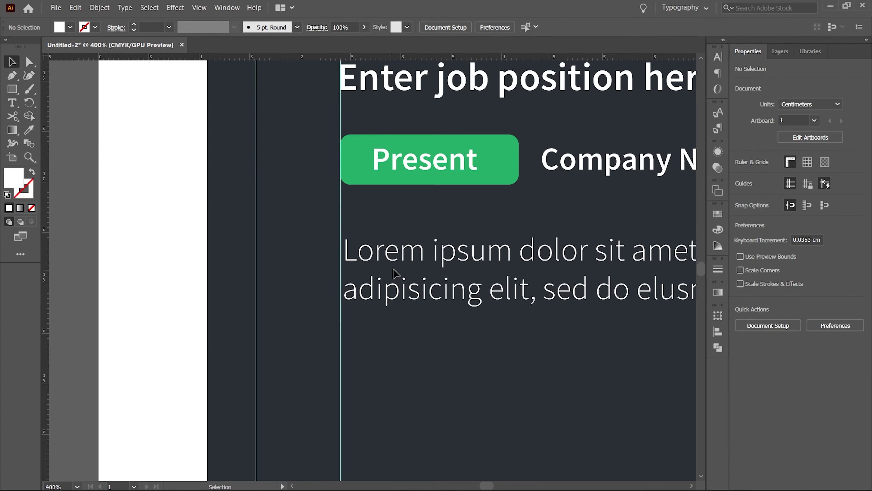
click(406, 262)
key(ctrl+plus)
key(ctrl+plus)
key(ctrl+plus)
mouse_move(389, 252)
mouse_down()
mouse_move(377, 254)
mouse_move(388, 254)
mouse_up()
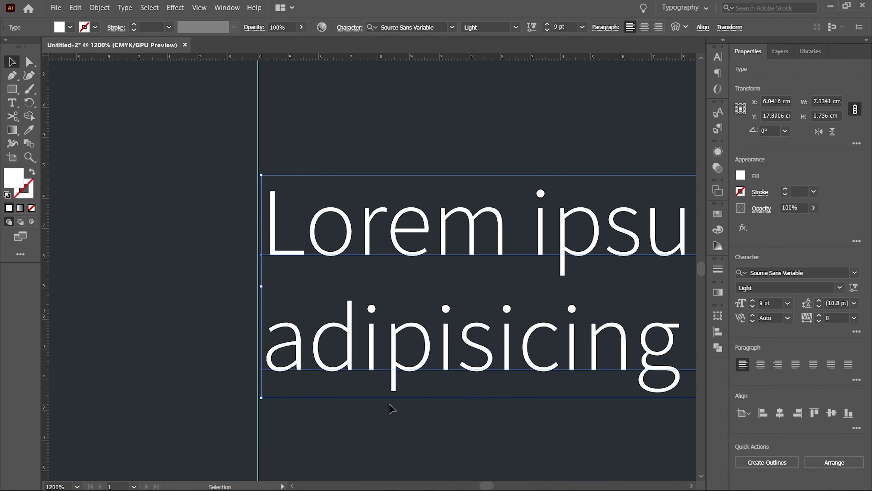
drag(427, 230, 416, 230)
drag(424, 325, 425, 338)
click(414, 426)
- Nudge the Present and Company Name/Location row slightly downward
scroll(416, 427, down, 3)
scroll(423, 424, down, 1)
scroll(433, 419, down, 1)
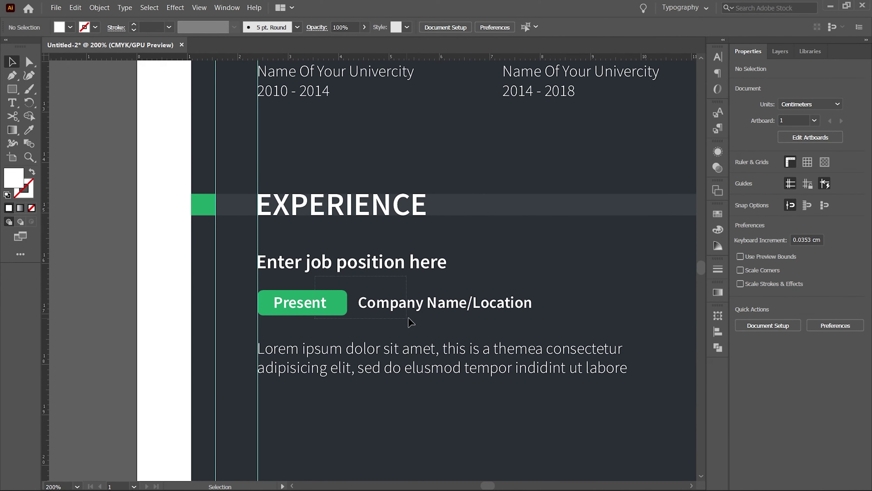
click(409, 318)
key(Down)
key(Down)
click(435, 414)
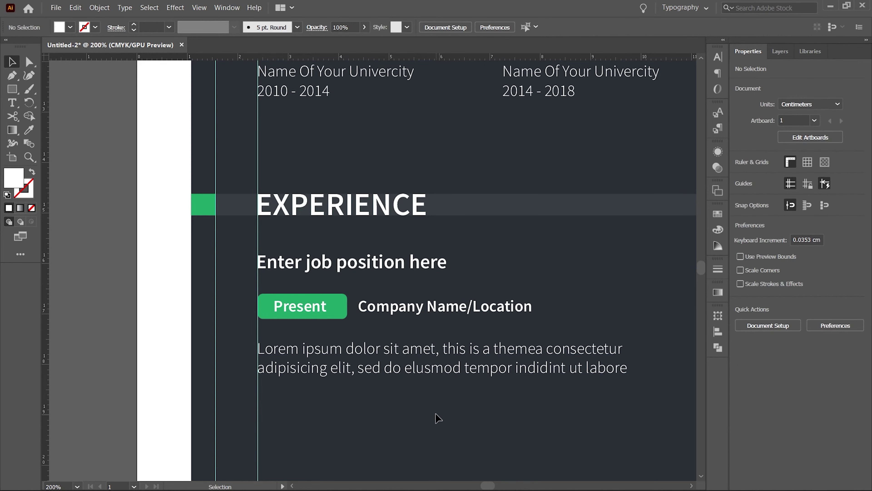
scroll(390, 344, right, 2)
scroll(389, 354, down, 2)
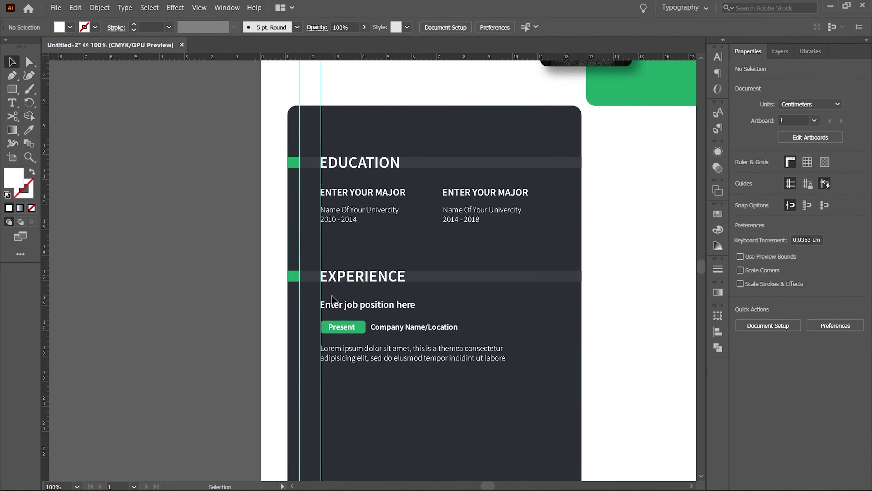
- Duplicate the job title, Present row and Lorem description as a second job entry below
drag(466, 379, 443, 435)
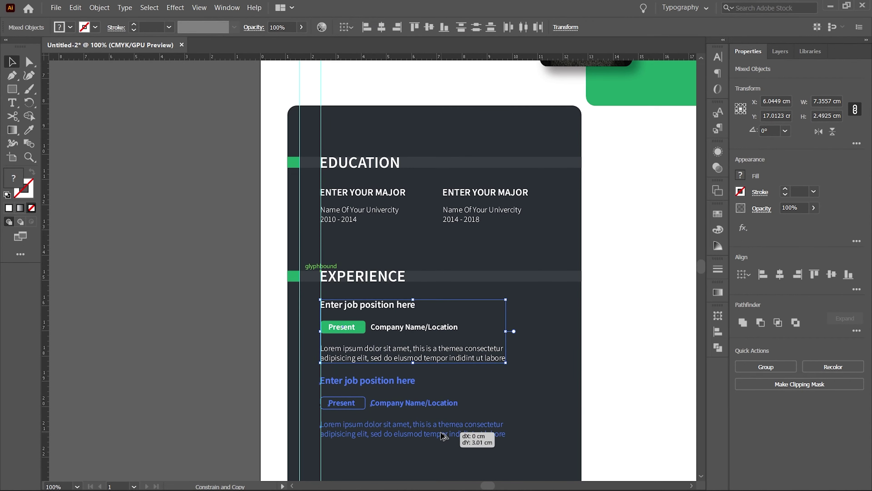
click(526, 395)
scroll(529, 392, down, 2)
scroll(519, 391, down, 3)
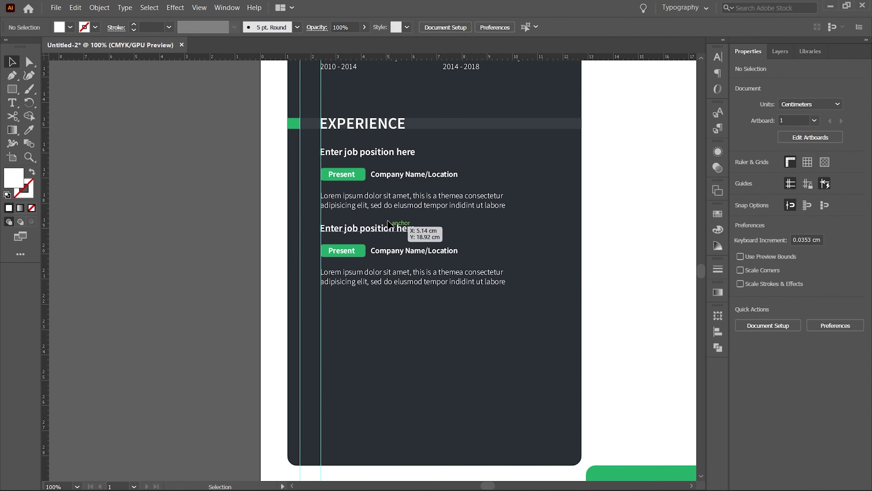
scroll(343, 172, up, 2)
scroll(375, 285, down, 2)
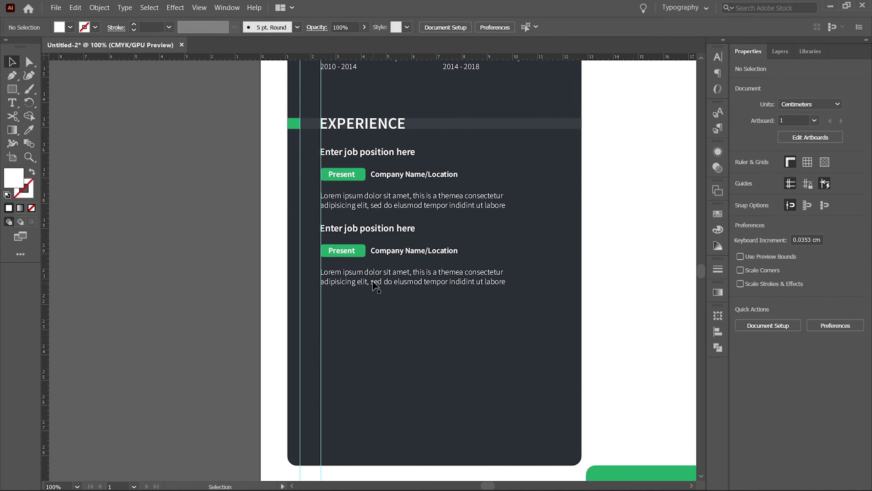
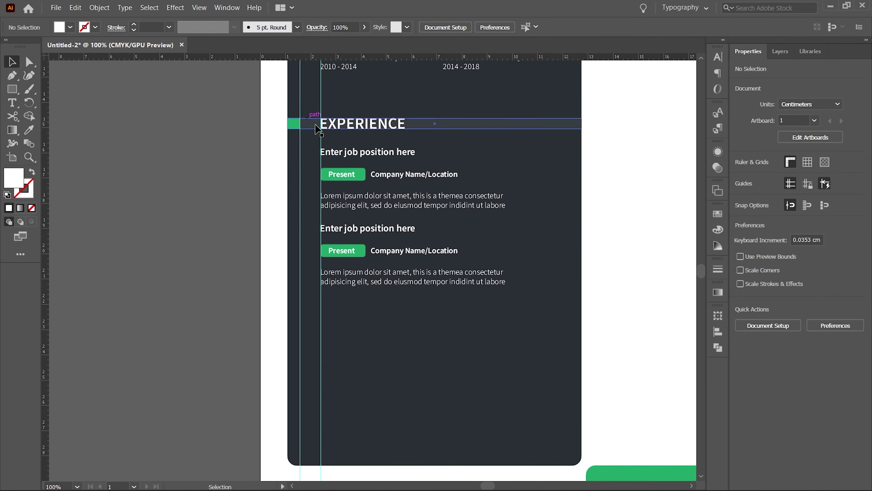
- Duplicate the EXPERIENCE header bar below the second job entry and retitle it EXPERTISE
click(432, 121)
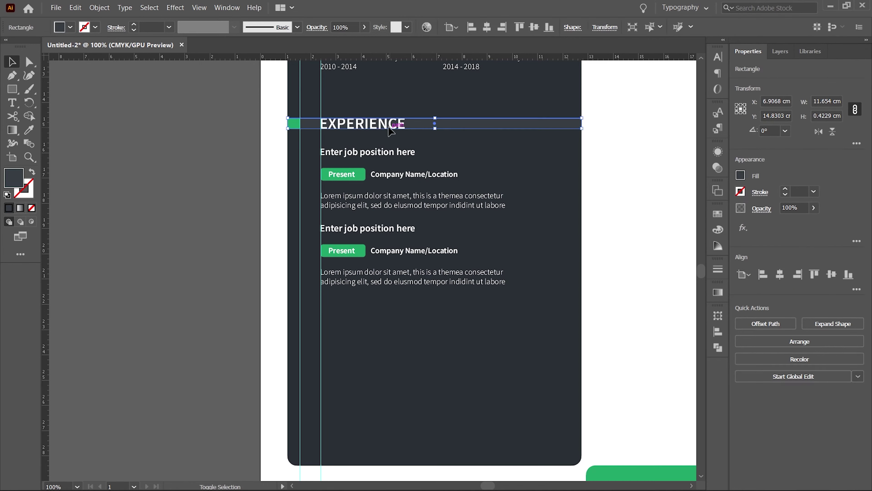
shift+click(310, 128)
drag(465, 130, 473, 344)
double_click(384, 342)
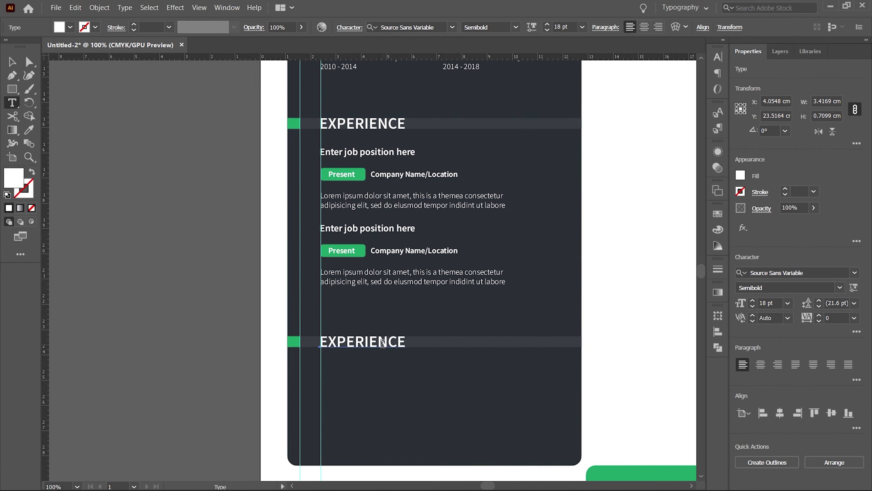
text(EXPERTISE)
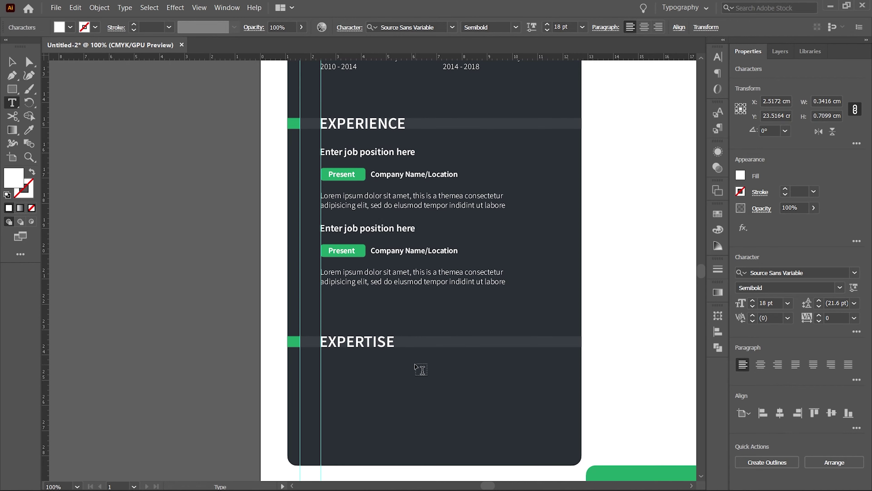
ctrl+click(421, 369)
ctrl+click(443, 281)
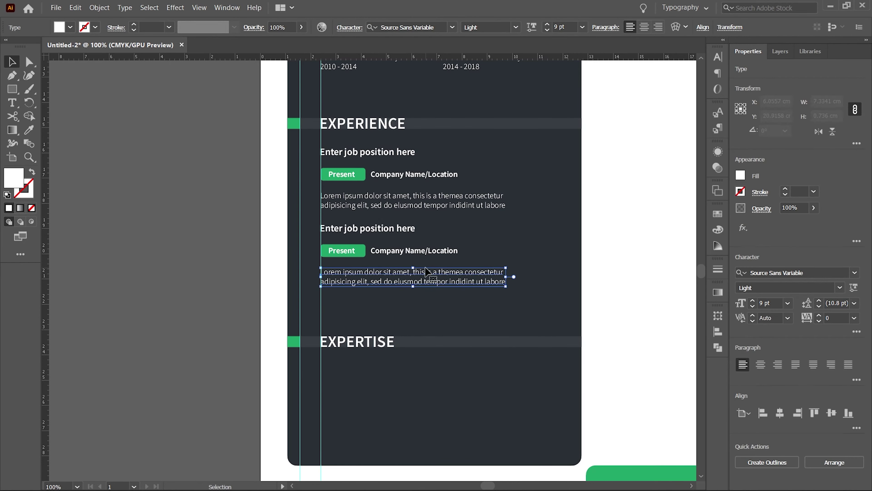
- Select the EXPERIENCE heading, its bar and both job entries, and group them
shift+click(360, 251)
shift+click(381, 228)
shift+click(408, 201)
shift+click(342, 175)
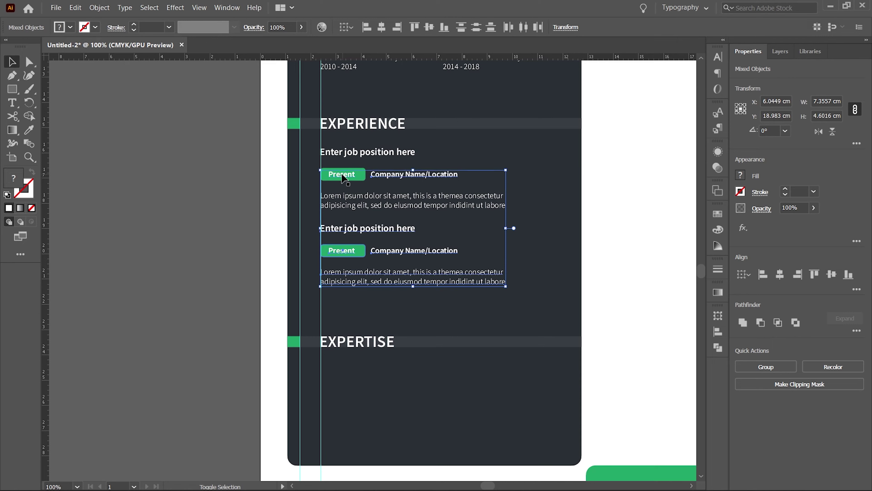
shift+click(368, 153)
shift+click(369, 122)
shift+click(450, 128)
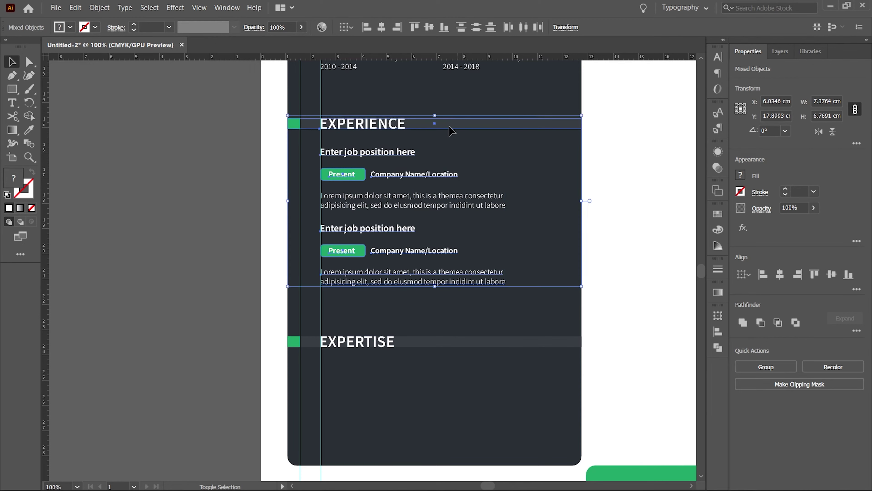
key(ctrl+g)
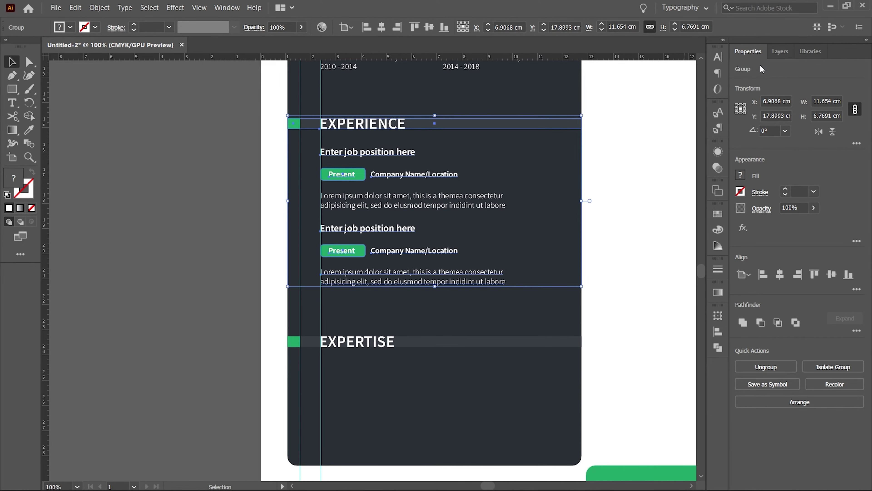
- In Layers, move the stray lorem ipsum text into the group and name it experience
click(780, 52)
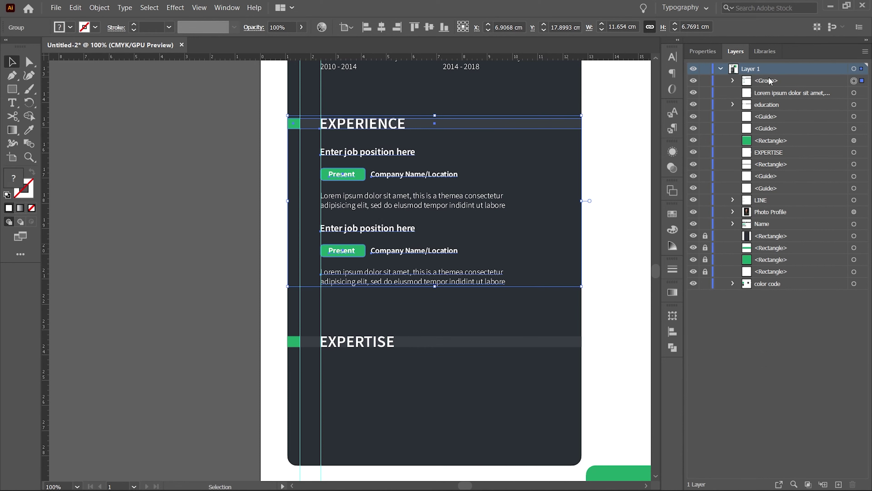
drag(769, 93, 769, 81)
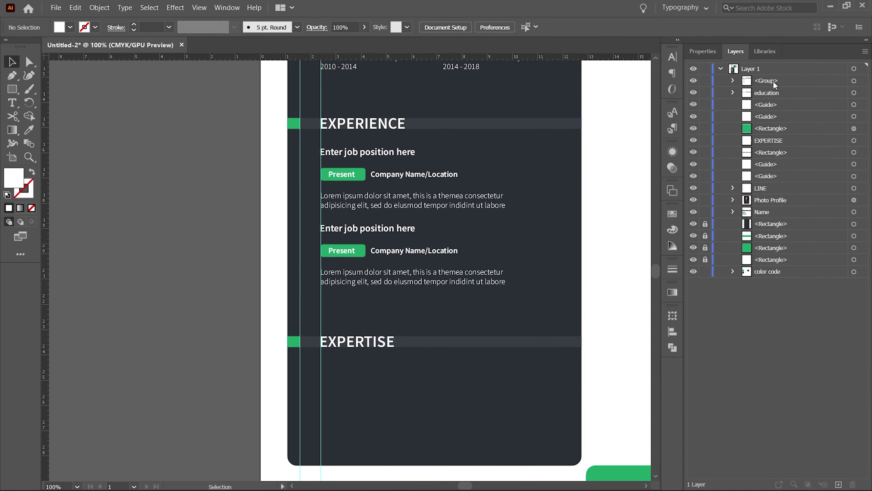
double_click(769, 81)
text(experience)
key(Return)
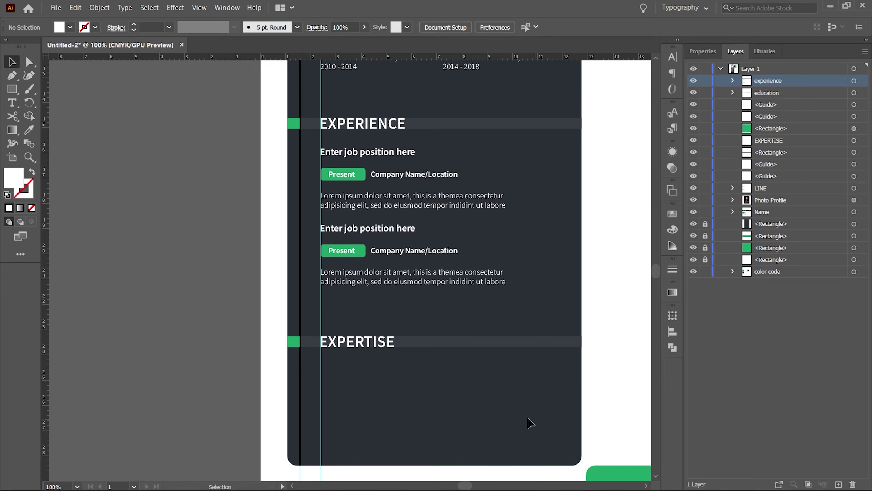
- Copy the Company Name/Location text below EXPERTISE, retype it as Photoshop, and pull it out of the experience group
scroll(411, 381, down, 1)
scroll(358, 368, up, 1)
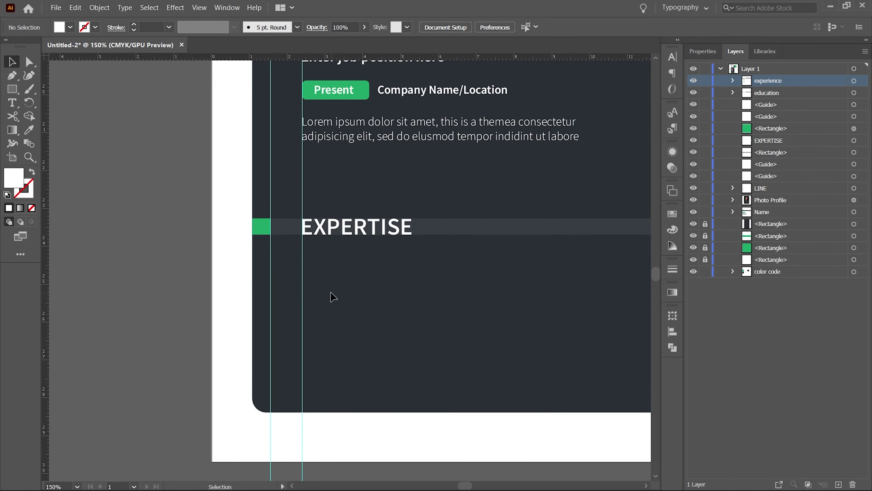
drag(433, 93, 358, 284)
click(732, 81)
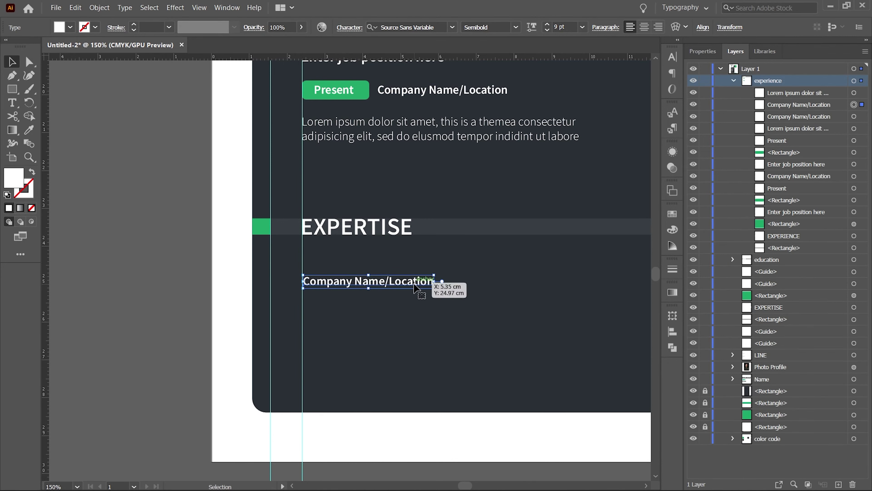
double_click(424, 286)
key(ctrl+a)
text(Photoshop)
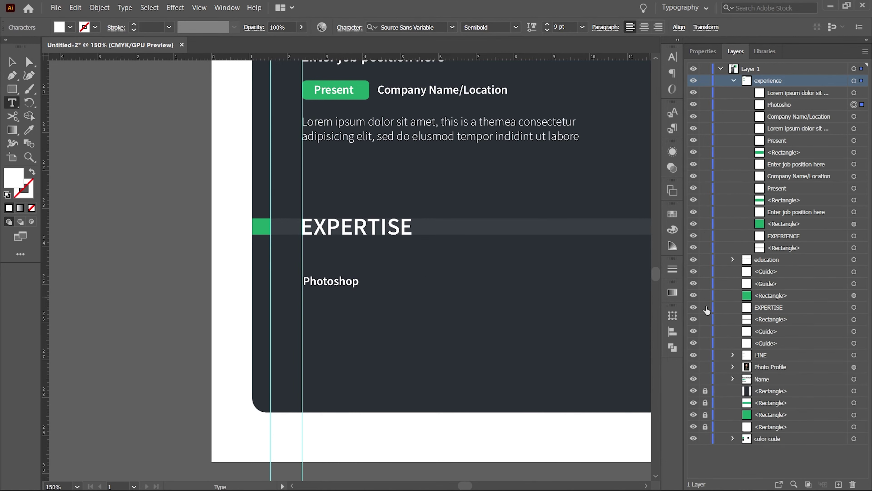
key(Escape)
drag(785, 104, 777, 271)
- Align the label under the EXPERTISE heading and extend it to read Adobe Photoshop
drag(329, 292, 328, 280)
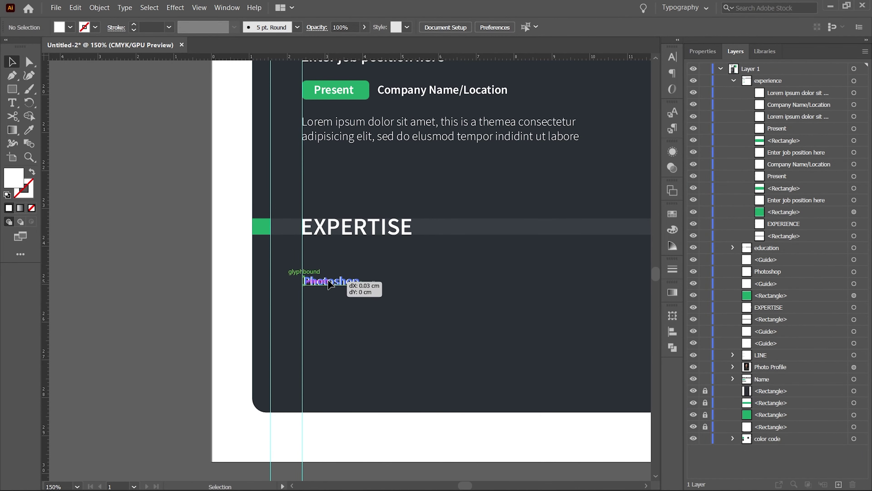
key(ctrl+equal)
key(ctrl+equal)
key(ctrl+equal)
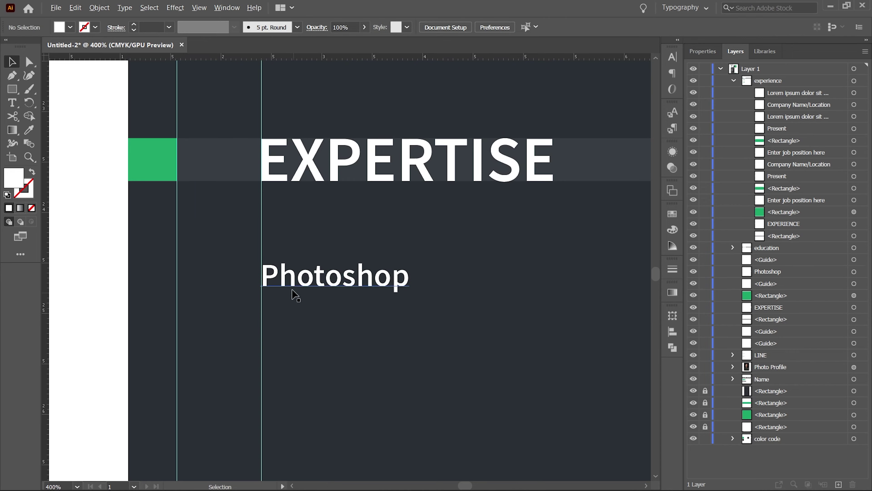
key(ctrl+minus)
key(ctrl+minus)
drag(255, 258, 252, 261)
double_click(240, 255)
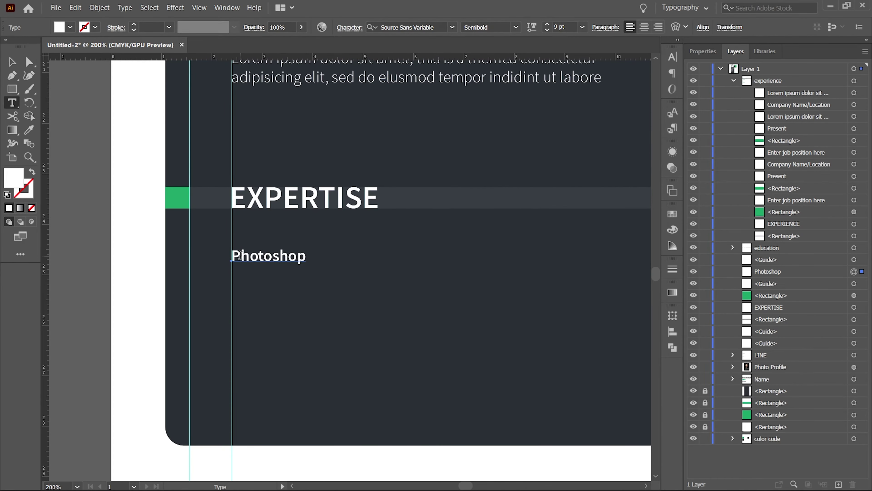
text(Adobe)
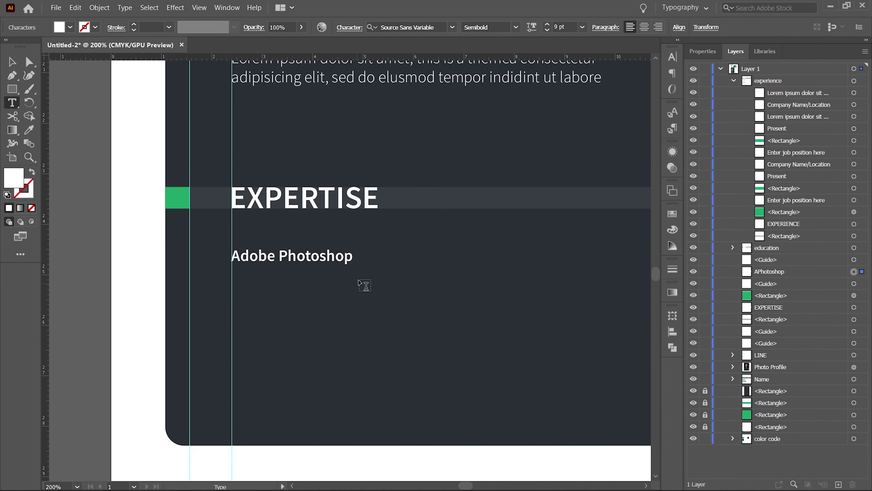
key(Escape)
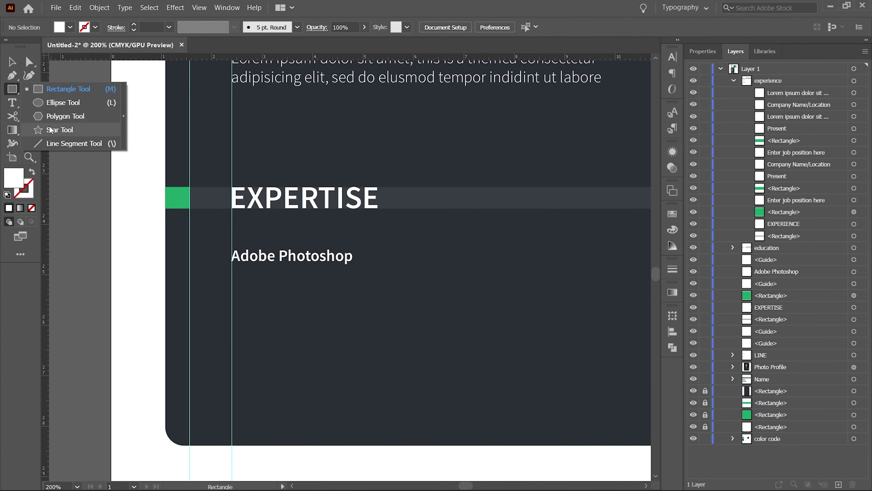
- Draw a horizontal line under Adobe Photoshop with a thick white, round-capped stroke
drag(16, 97, 55, 143)
drag(232, 282, 431, 282)
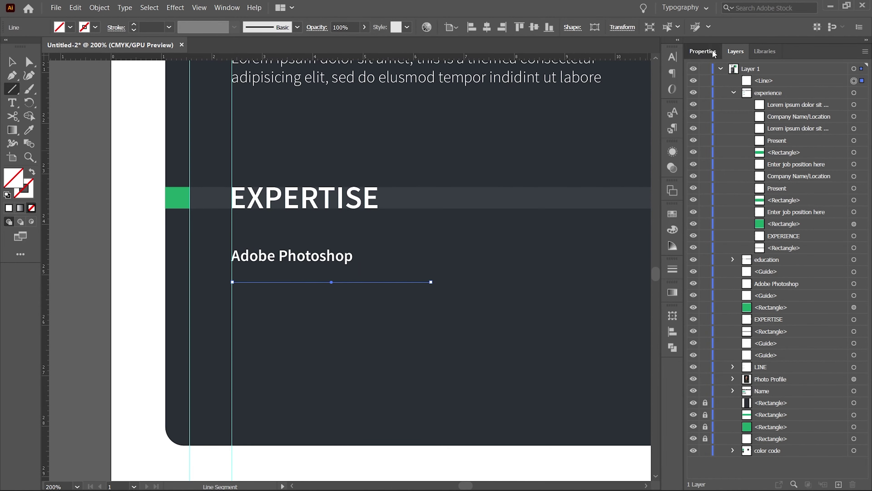
click(703, 51)
click(741, 192)
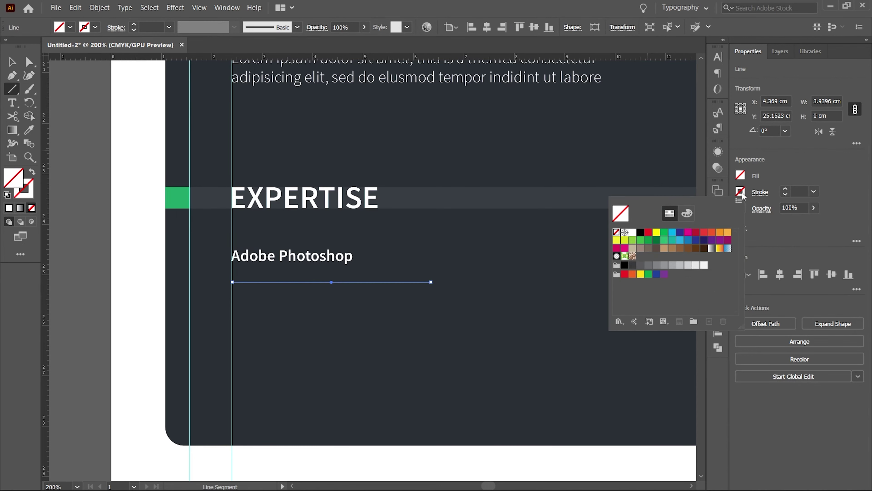
click(632, 234)
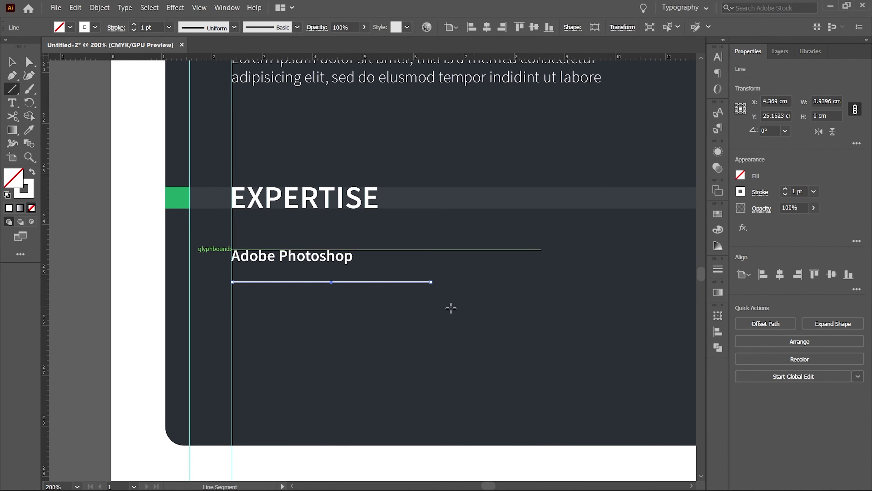
click(784, 190)
click(784, 190)
click(784, 190)
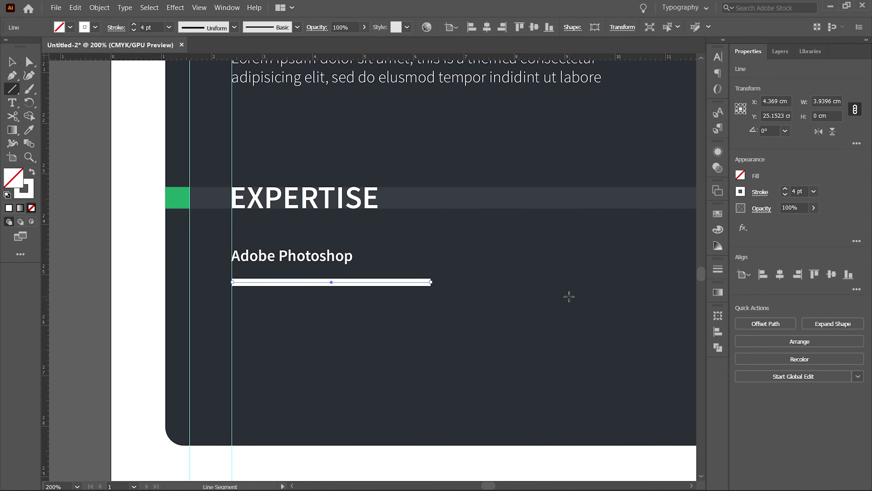
click(761, 192)
click(699, 222)
- Nudge the white bar right and lengthen its right end, then zoom in on it
scroll(242, 294, up, 2)
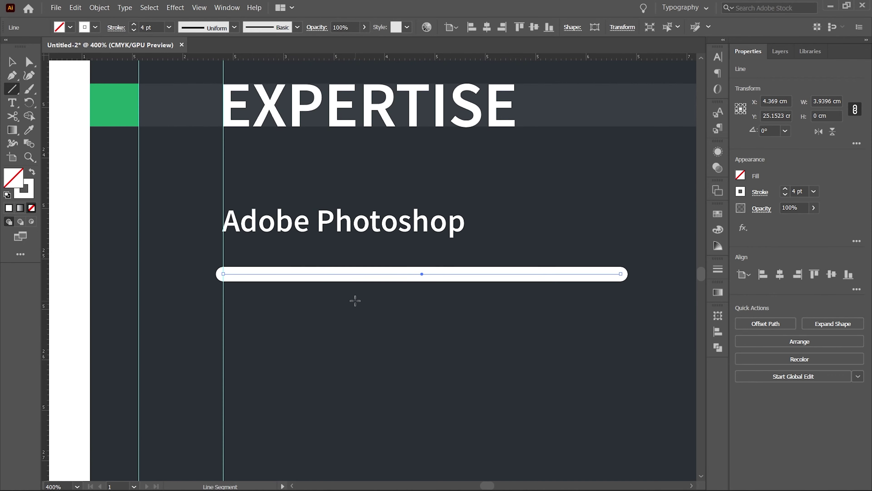
key(v)
drag(363, 275, 374, 275)
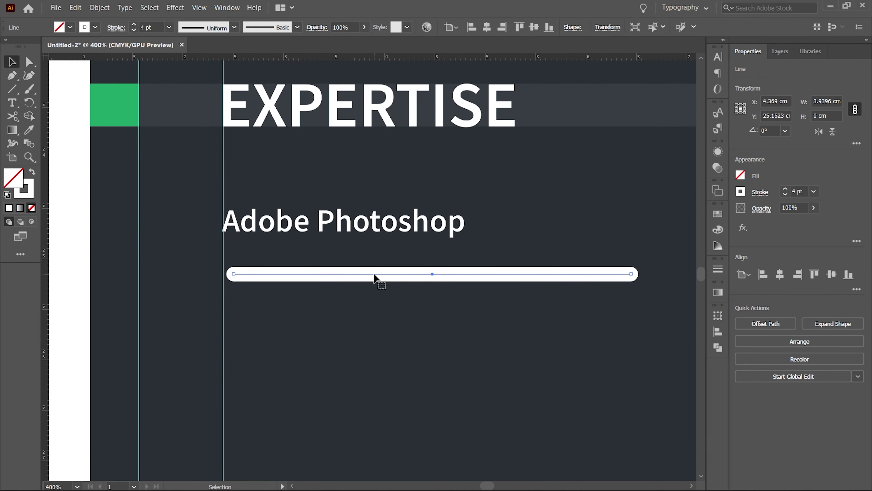
click(351, 318)
drag(628, 274, 644, 274)
click(610, 327)
scroll(611, 327, down, 1)
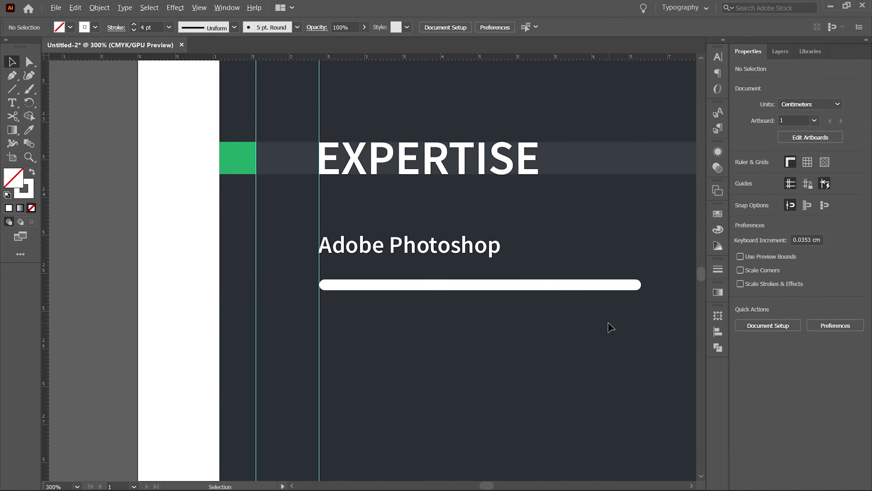
scroll(610, 327, down, 2)
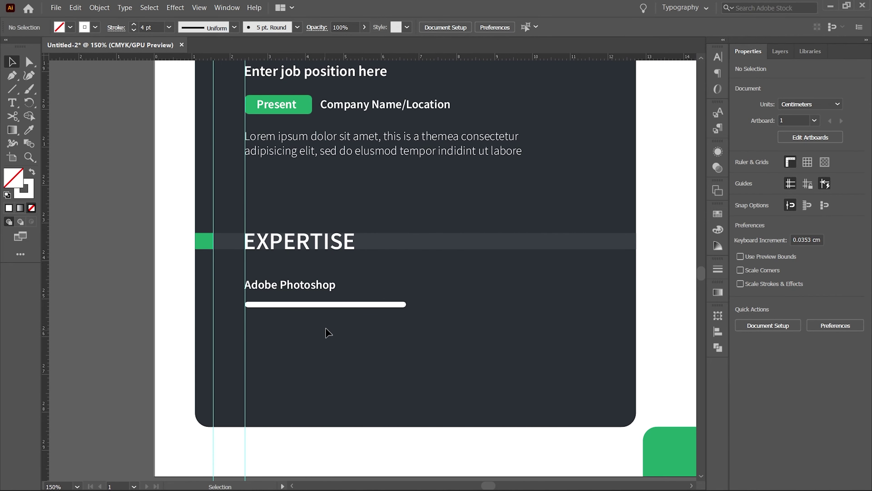
click(387, 305)
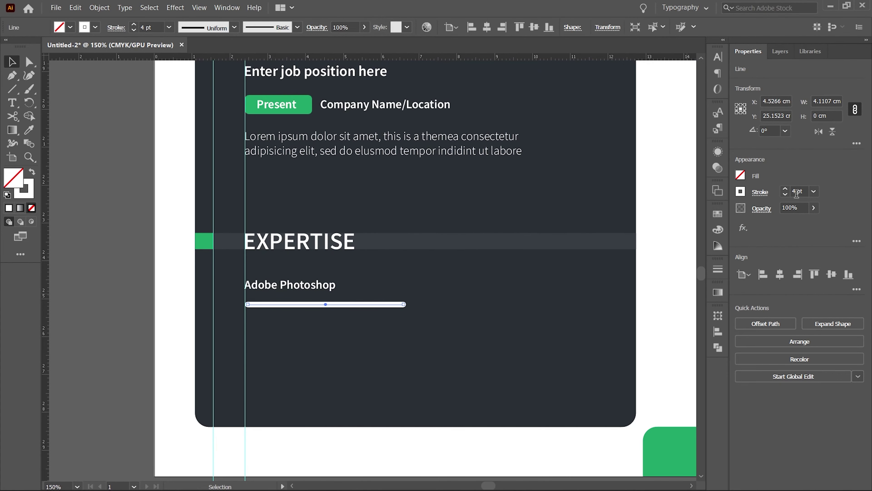
click(489, 347)
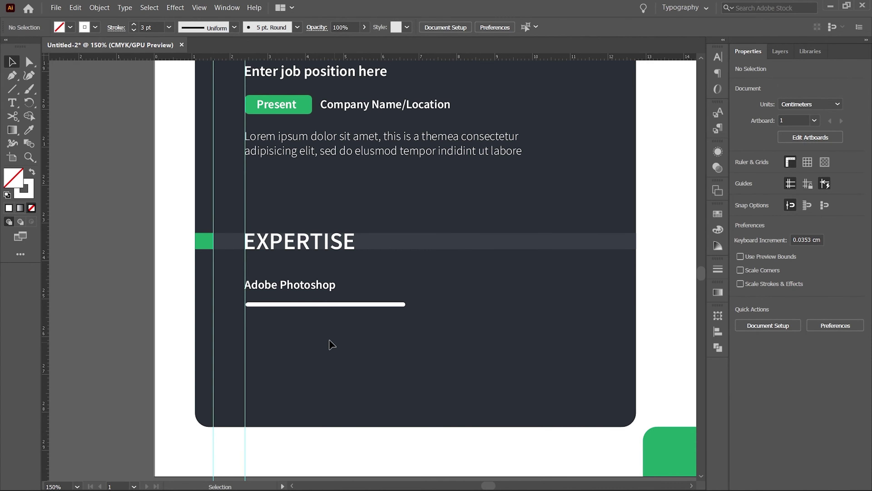
scroll(329, 343, up, 2)
key(ctrl+equal)
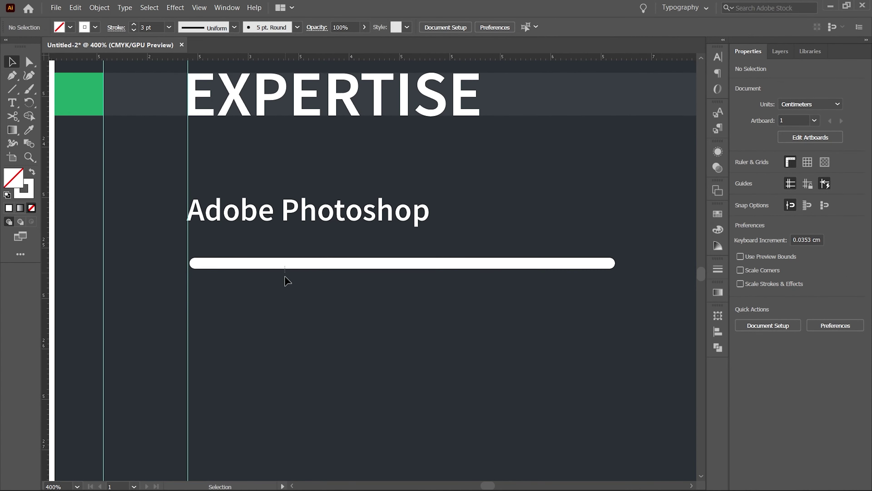
- Duplicate the white bar just below the original
drag(308, 264, 308, 274)
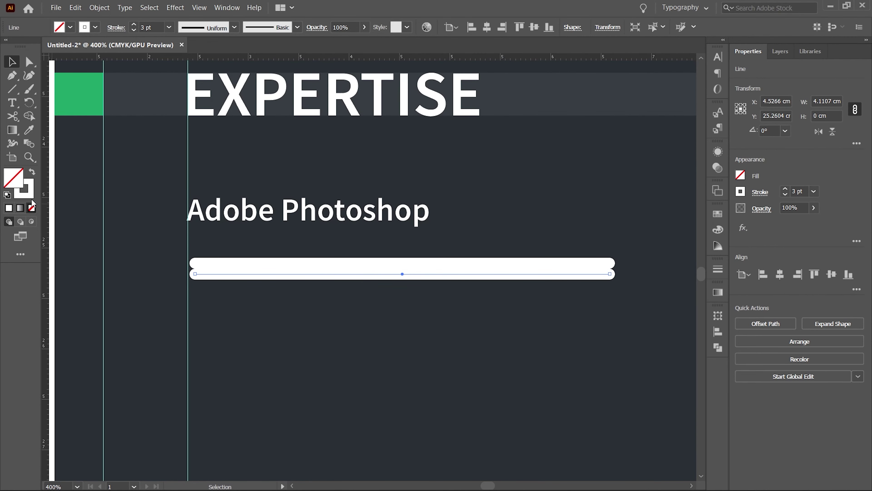
scroll(235, 207, down, 3)
scroll(312, 205, down, 2)
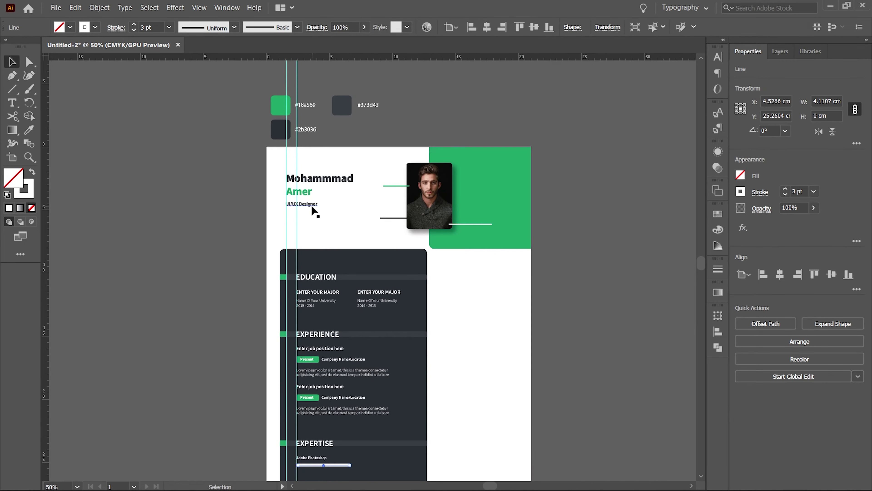
scroll(296, 117, up, 3)
scroll(294, 139, up, 2)
- Copy the #18a569 hex code from the green swatch label
key(t)
drag(300, 90, 406, 98)
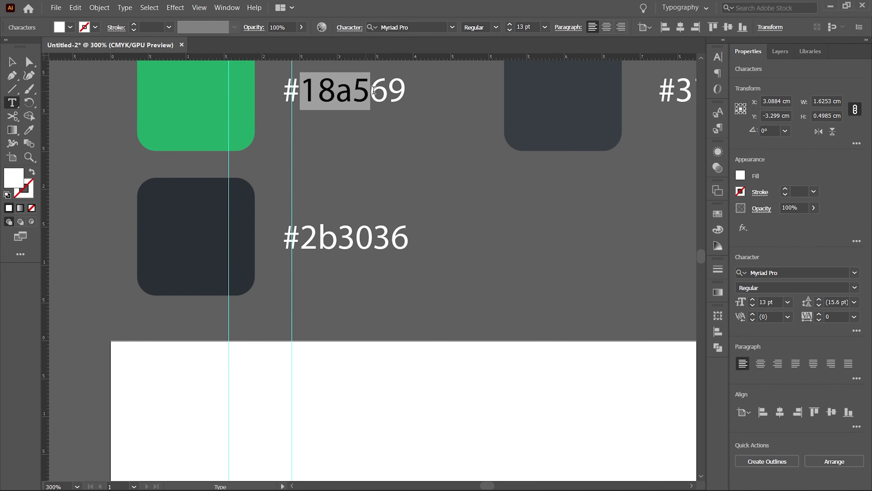
scroll(382, 162, down, 4)
scroll(395, 317, up, 4)
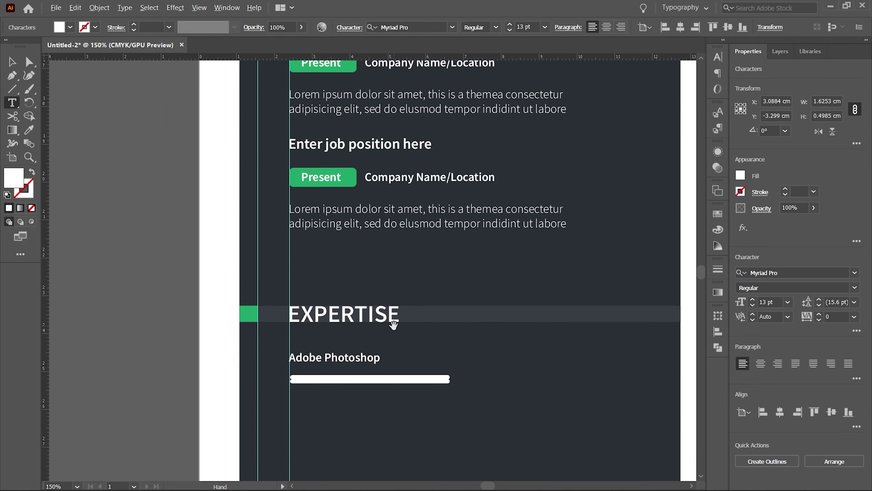
scroll(381, 352, up, 1)
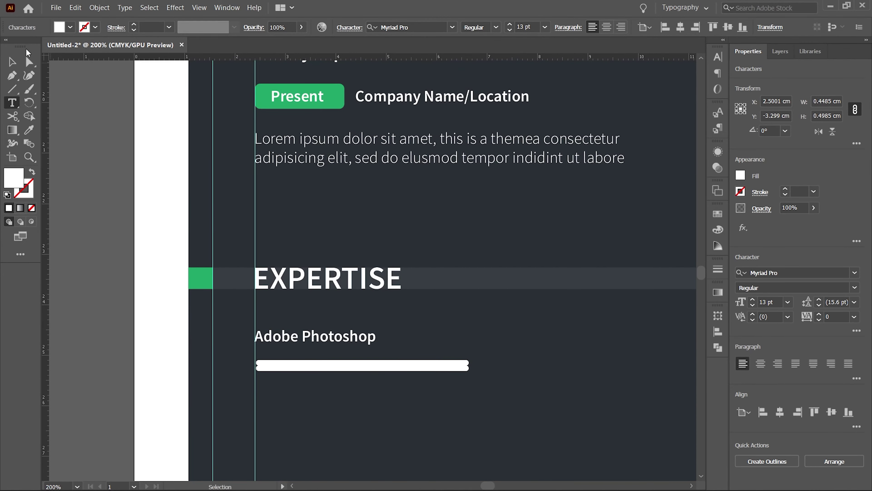
click(11, 62)
scroll(362, 398, up, 1)
scroll(374, 399, down, 1)
scroll(401, 363, down, 3)
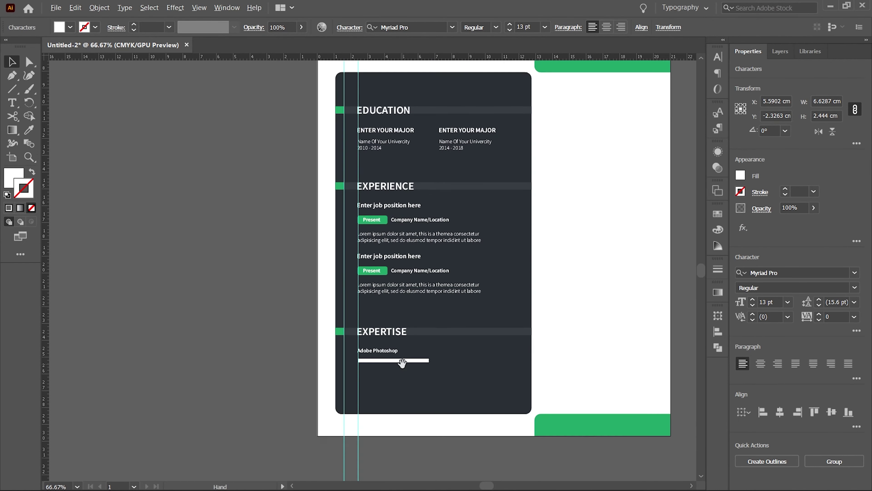
scroll(364, 361, up, 5)
scroll(369, 144, up, 2)
scroll(370, 152, up, 3)
scroll(370, 158, up, 1)
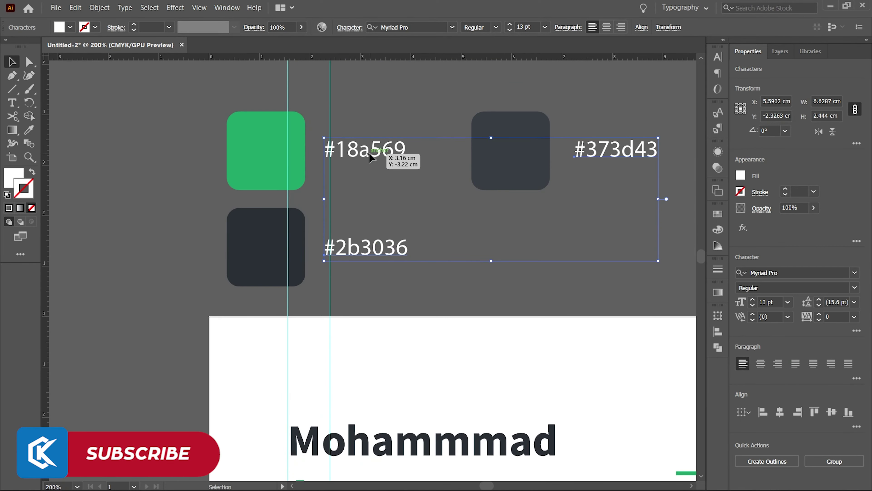
click(205, 189)
key(a)
click(386, 156)
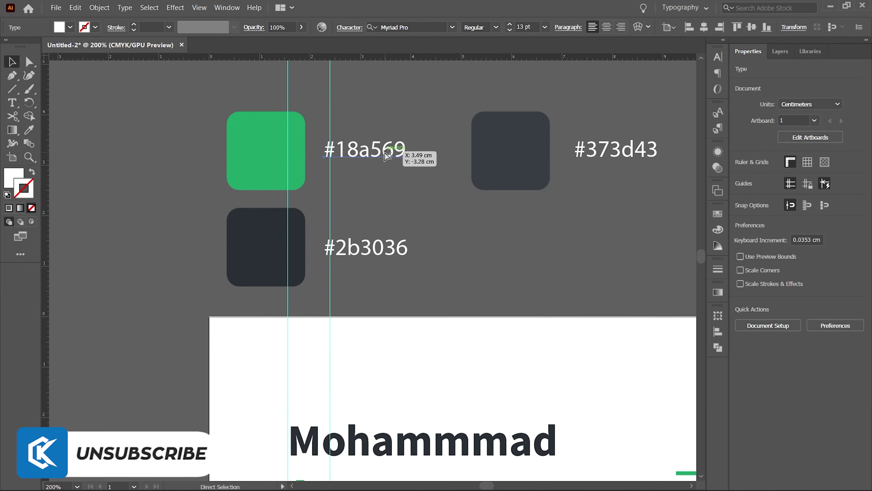
key(t)
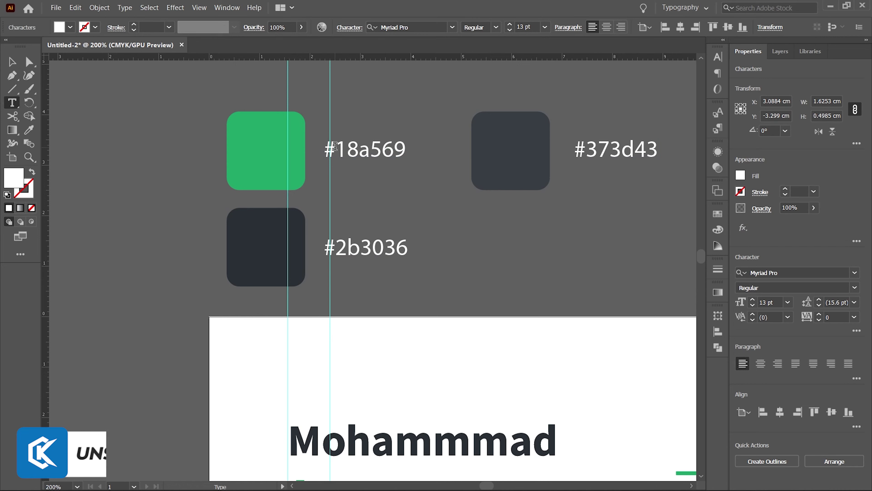
drag(335, 146, 401, 151)
key(Escape)
click(195, 234)
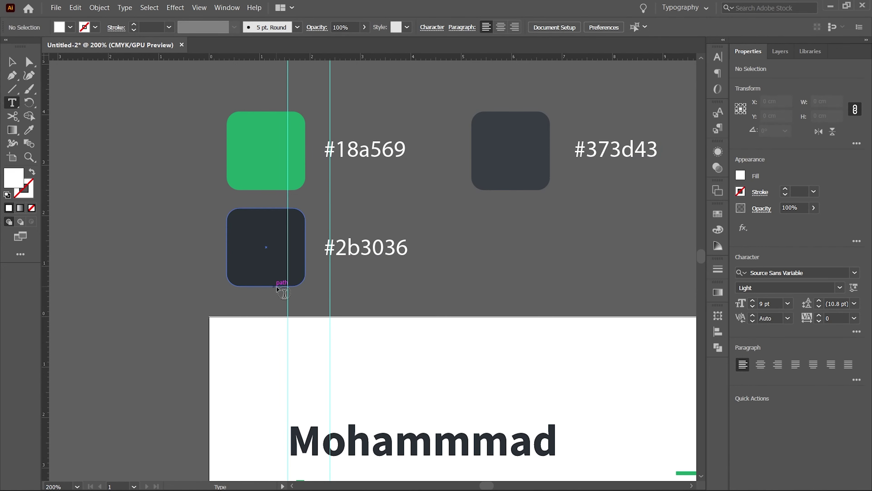
key(ctrl+minus)
key(ctrl+minus)
key(ctrl+minus)
- Set the duplicated line's stroke colour to #18a569 in the Color Picker
scroll(328, 319, down, 3)
scroll(337, 354, down, 3)
scroll(347, 378, down, 3)
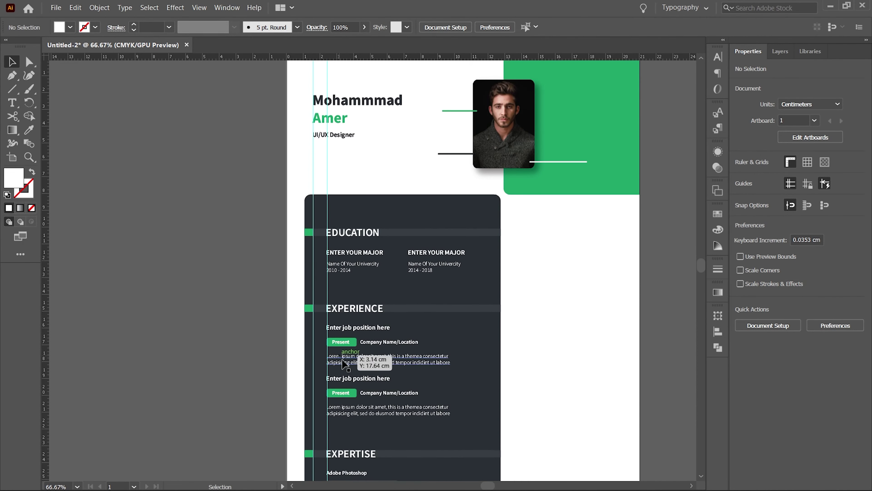
scroll(359, 404, down, 3)
alt+scroll(355, 399, up, 2)
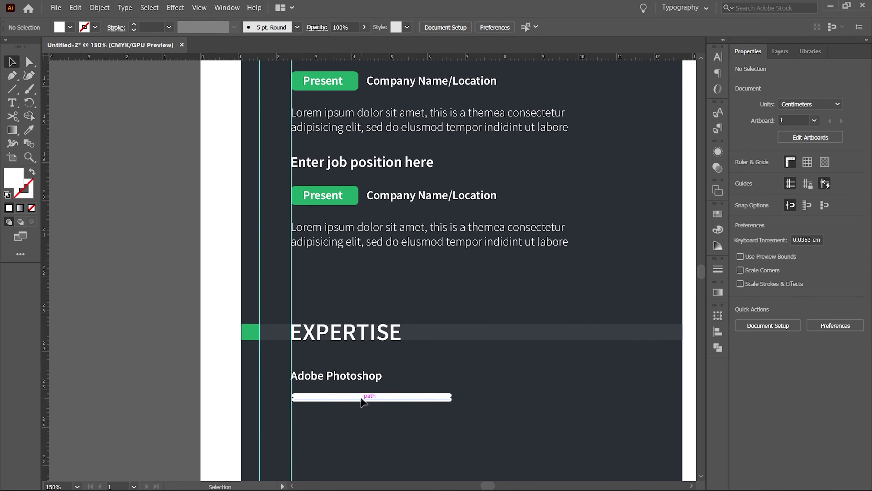
click(363, 400)
double_click(31, 198)
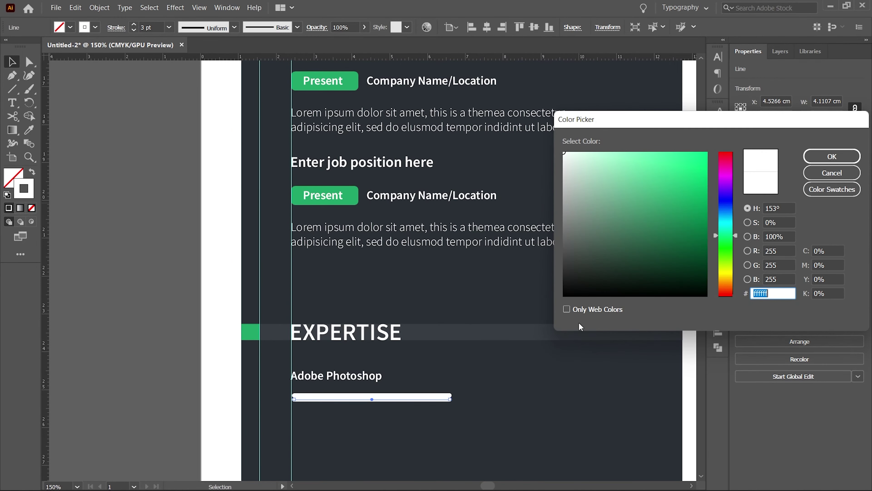
click(831, 156)
click(689, 211)
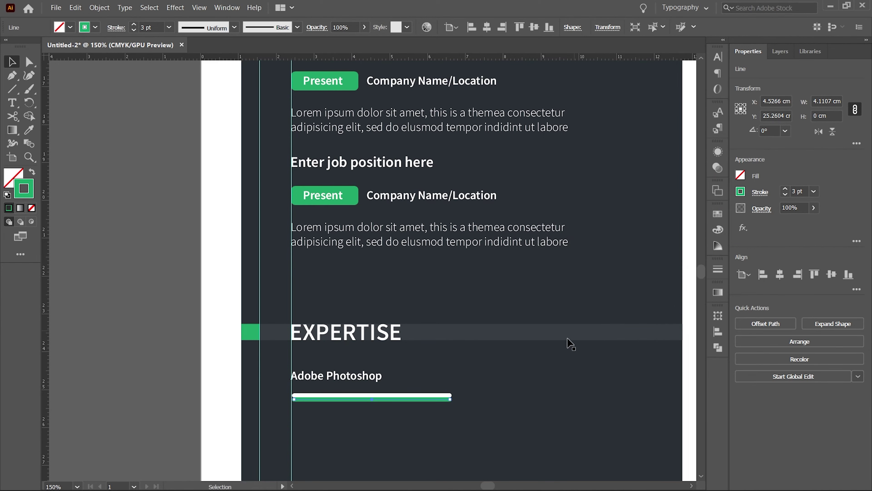
click(384, 426)
- Move the green line up onto the white track and shorten it to partly fill the bar
scroll(356, 415, up, 3)
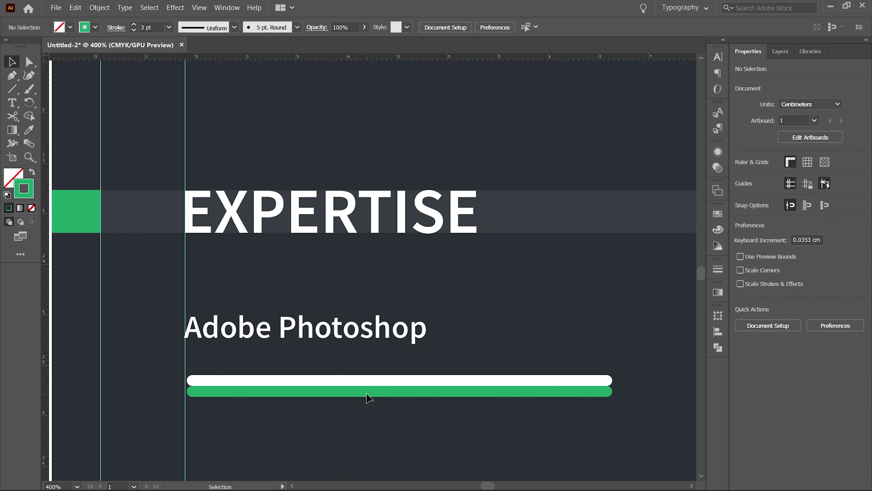
click(368, 392)
key(Up)
key(Up)
key(Up)
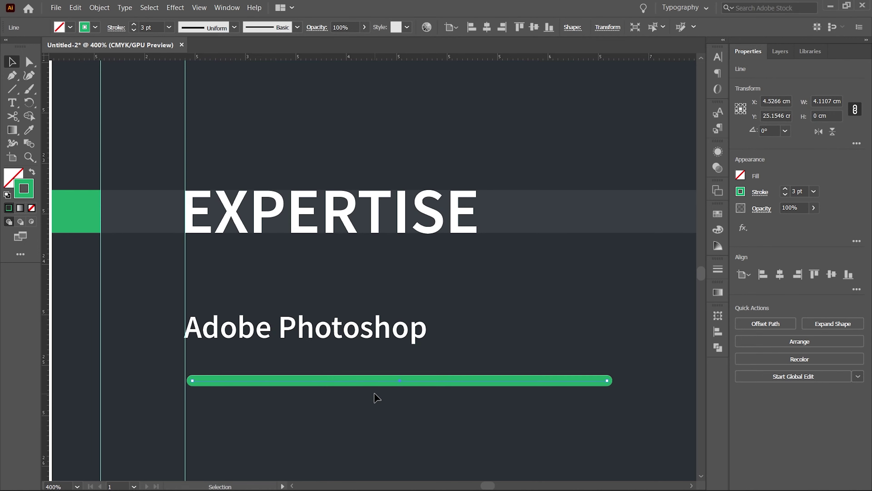
drag(606, 381, 497, 380)
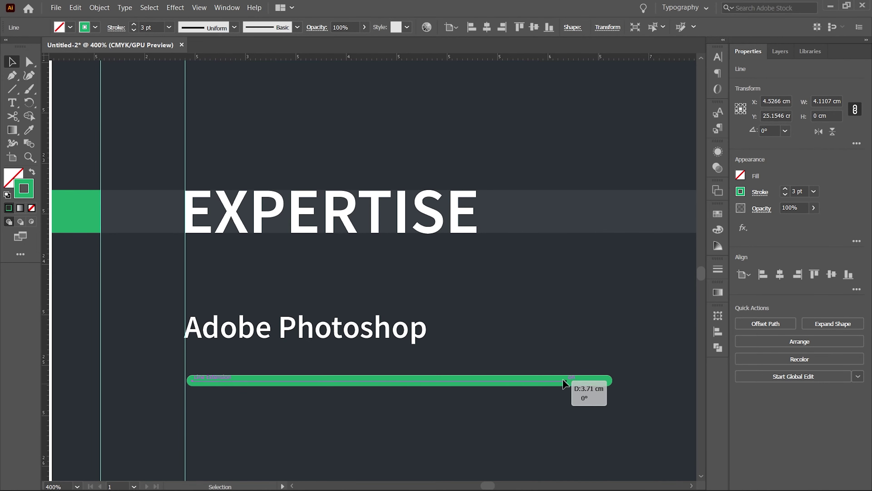
click(515, 403)
scroll(401, 358, down, 2)
- Copy the Adobe Photoshop label and bar downward twice to stack three skill entries
drag(306, 323, 426, 378)
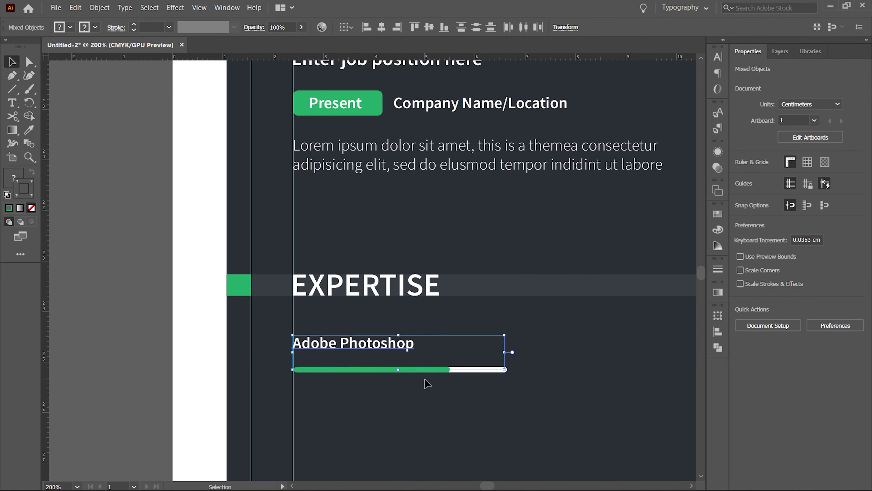
scroll(426, 378, down, 2)
scroll(436, 354, down, 2)
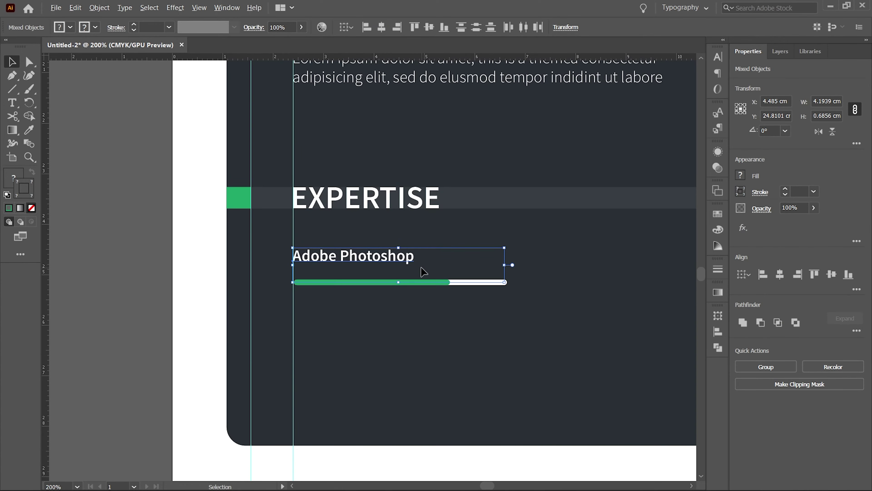
mouse_move(400, 256)
mouse_down()
mouse_move(346, 321)
mouse_move(349, 386)
mouse_up()
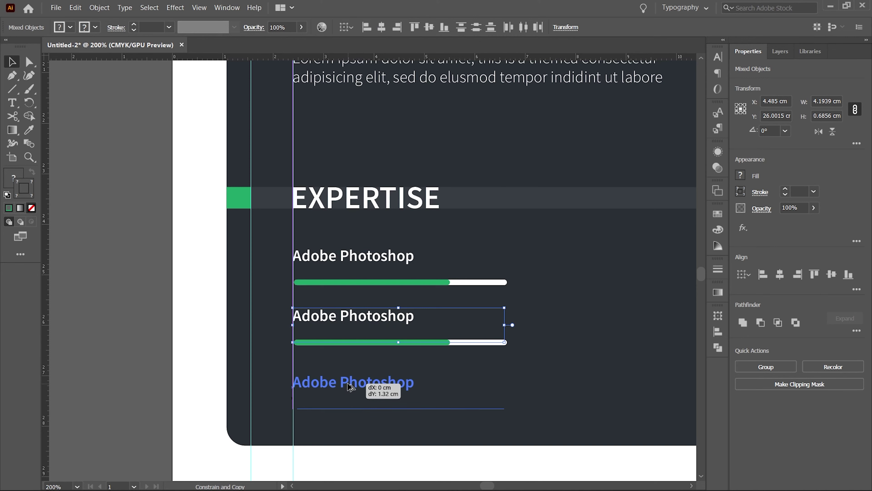
drag(349, 386, 349, 385)
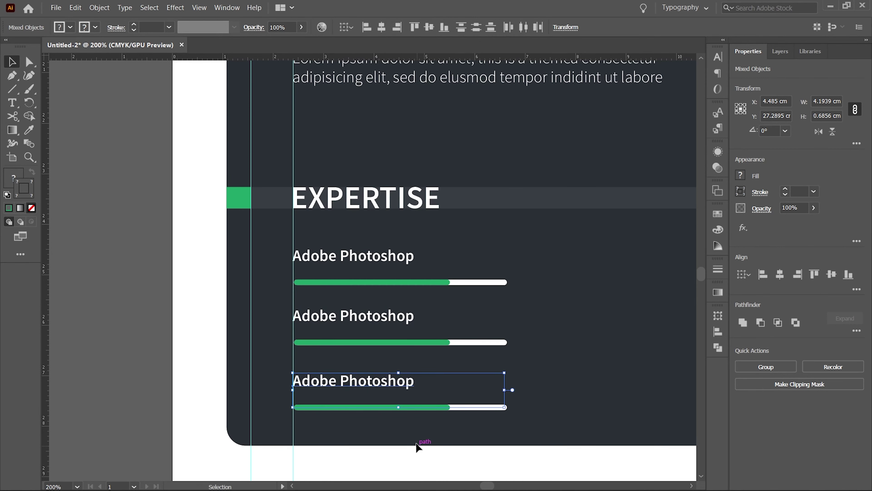
key(Up)
click(409, 457)
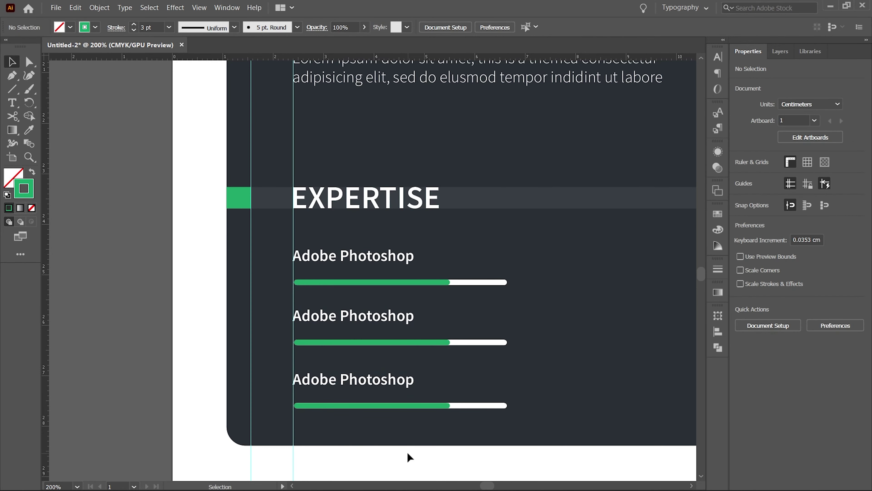
- Copy the first skill entry to the right to start a second column
scroll(407, 455, right, 3)
scroll(409, 456, right, 3)
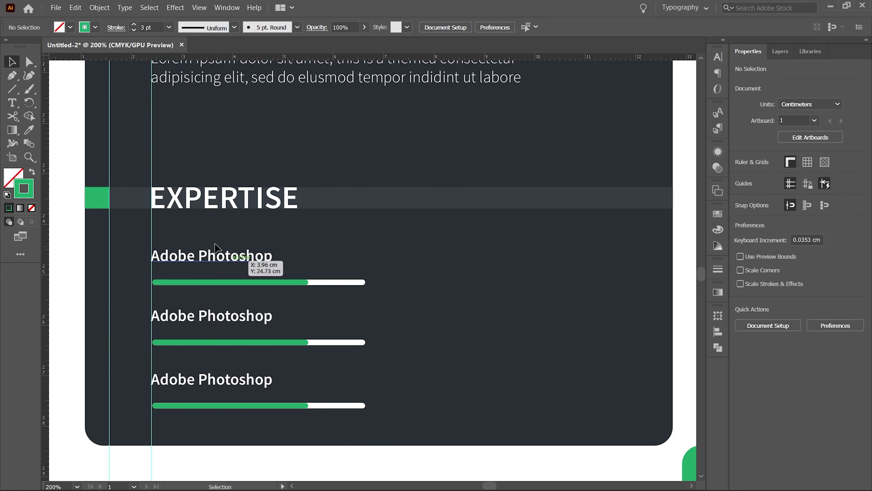
click(251, 254)
drag(250, 254, 511, 261)
- Rename the copied skills to Adobe Illustrator, Adobe Indesign and Power Point
click(473, 340)
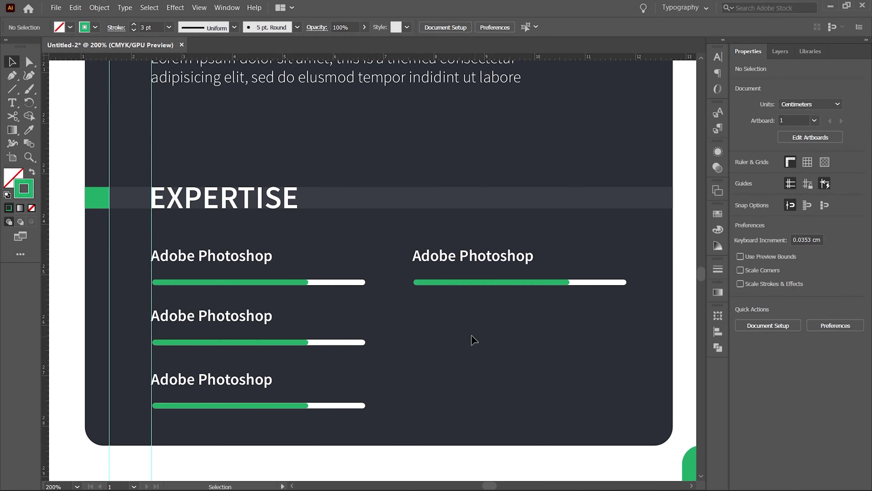
double_click(273, 320)
drag(273, 320, 200, 316)
text(Illustrator)
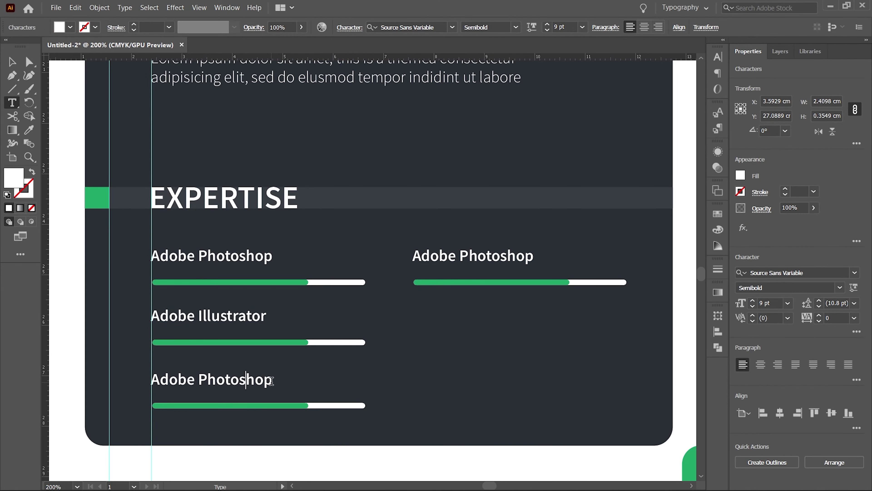
drag(271, 381, 214, 384)
text(Indesign)
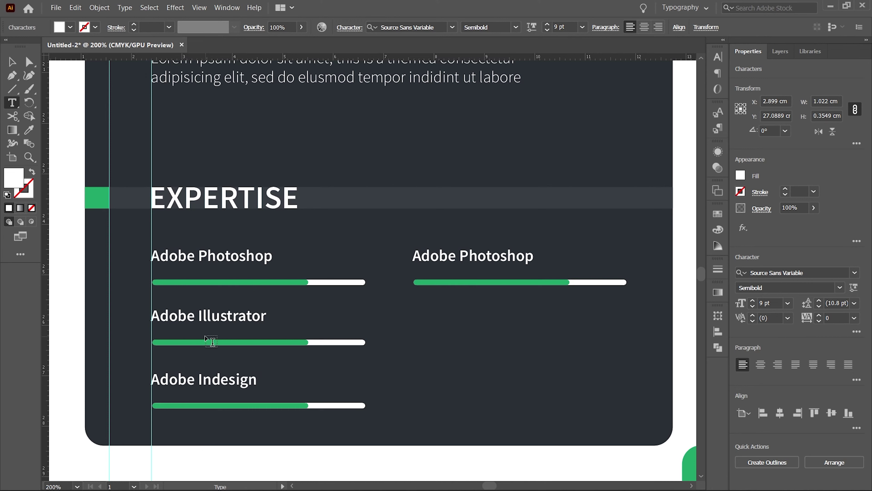
triple_click(517, 261)
text(Power Point)
key(Escape)
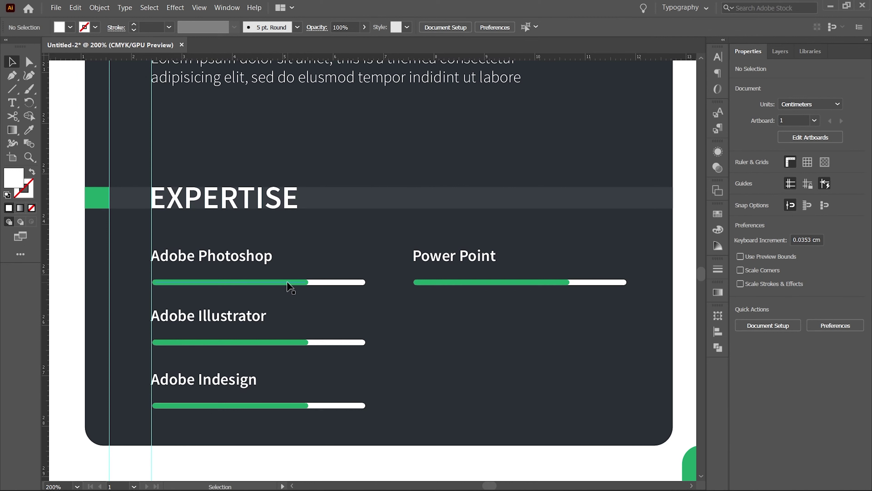
- Lengthen the Adobe Illustrator, Adobe Indesign and Power Point green bars, then zoom out
click(301, 342)
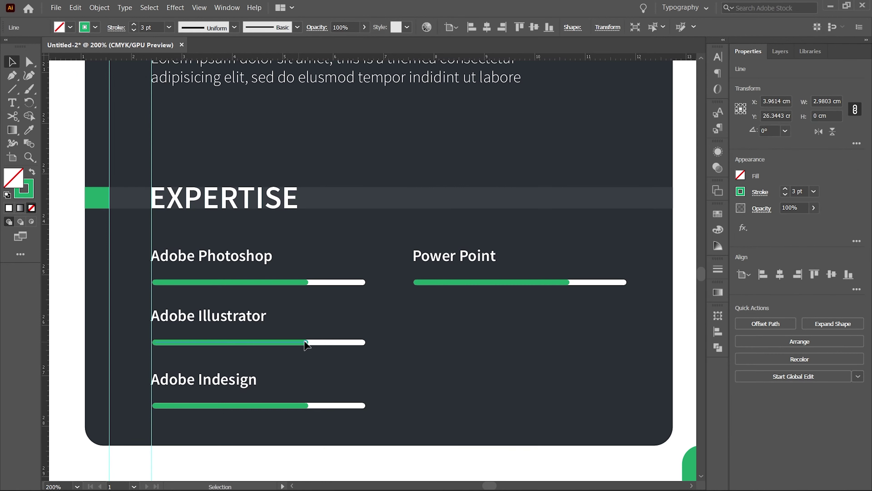
click(315, 395)
click(302, 406)
drag(307, 405, 314, 406)
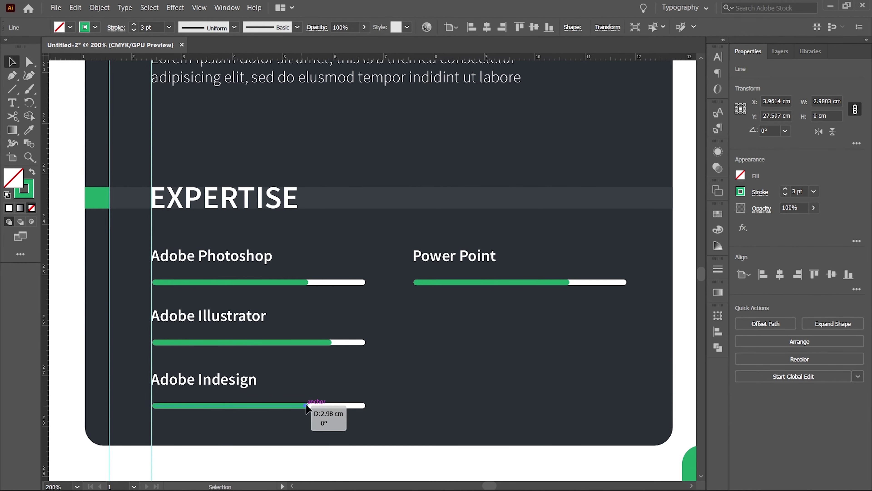
drag(581, 282, 584, 282)
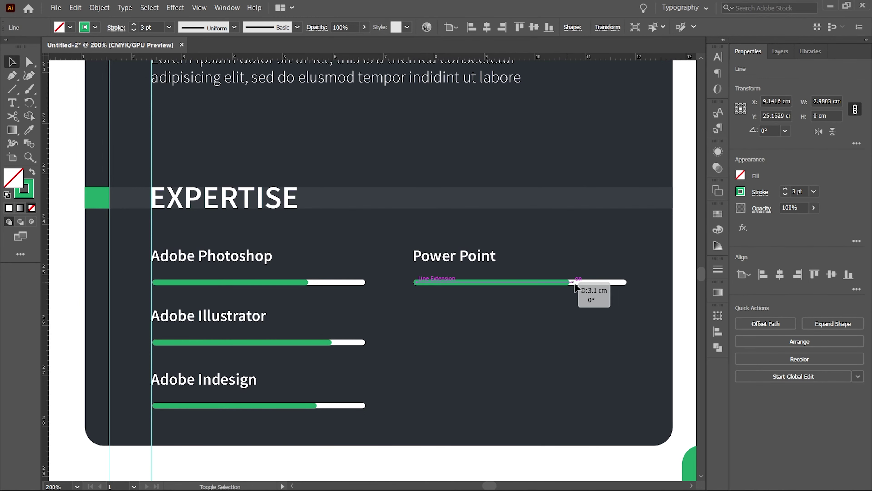
click(568, 318)
key(ctrl+minus)
key(ctrl+minus)
key(ctrl+minus)
scroll(491, 333, up, 2)
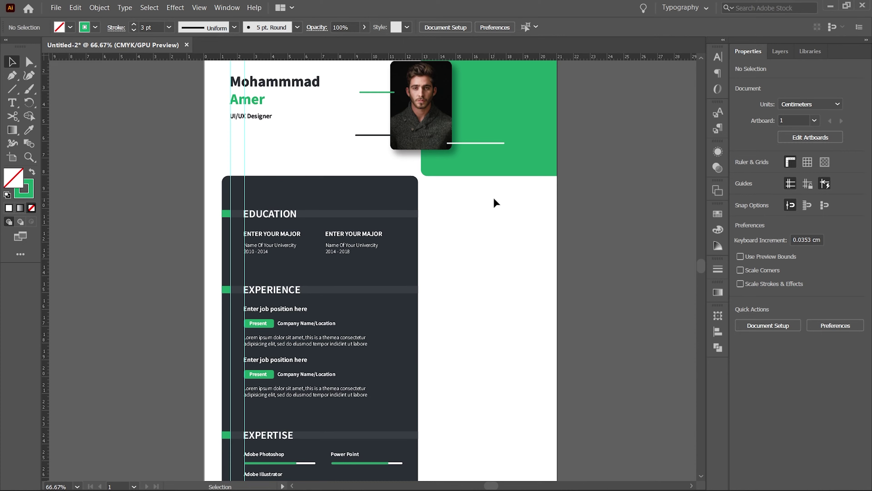
- Draw a thin no-stroke rectangle across the right column, filled with #373d43
scroll(495, 203, up, 3)
key(slash)
click(12, 89)
click(53, 90)
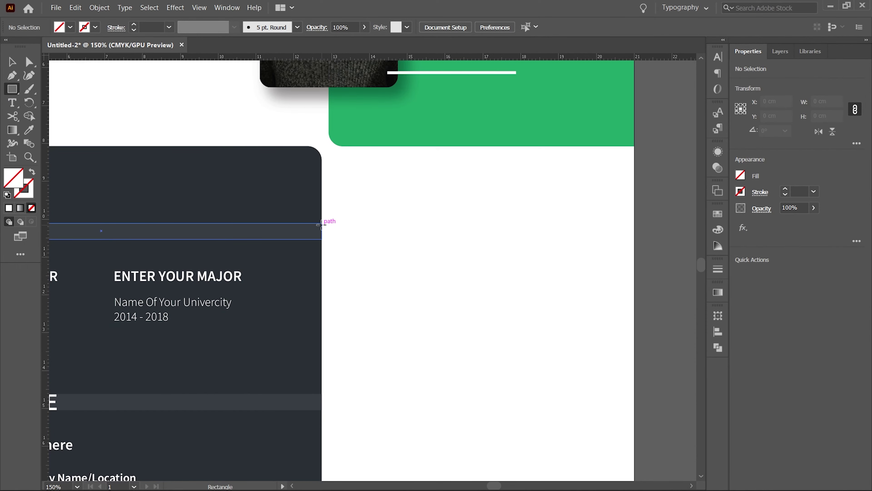
drag(319, 225, 634, 234)
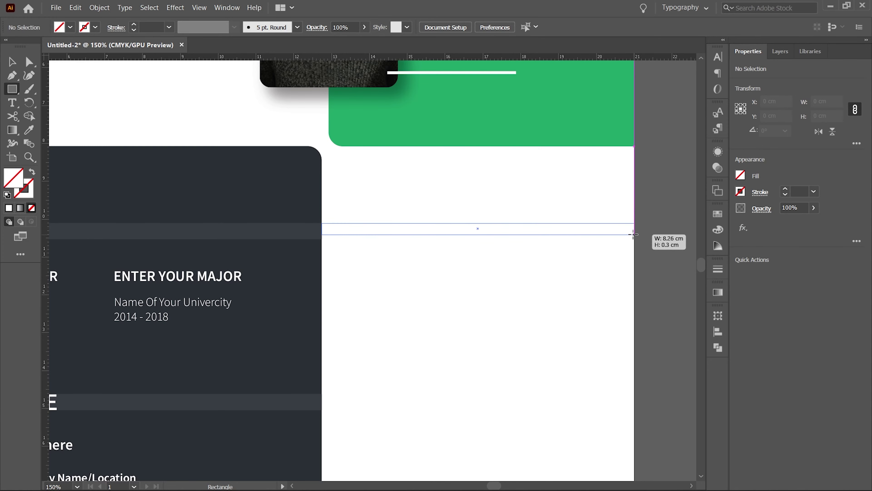
key(i)
key(ctrl+minus)
key(ctrl+minus)
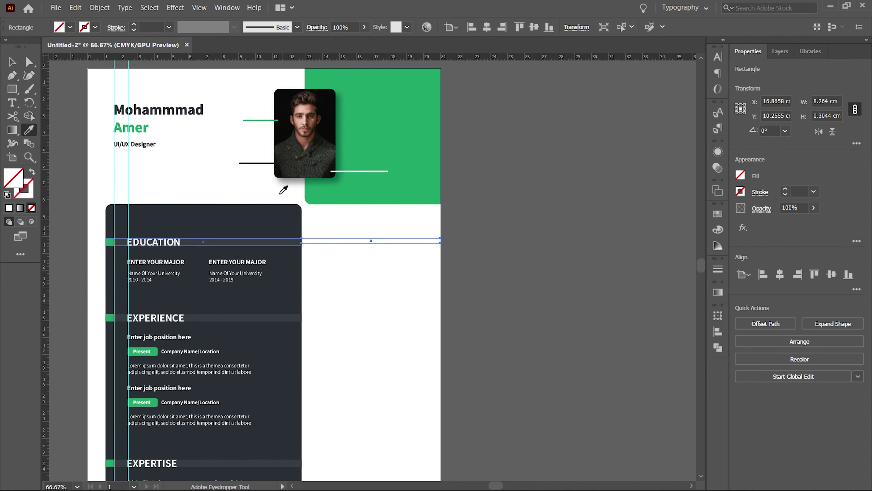
scroll(283, 189, up, 3)
scroll(241, 171, up, 3)
click(178, 113)
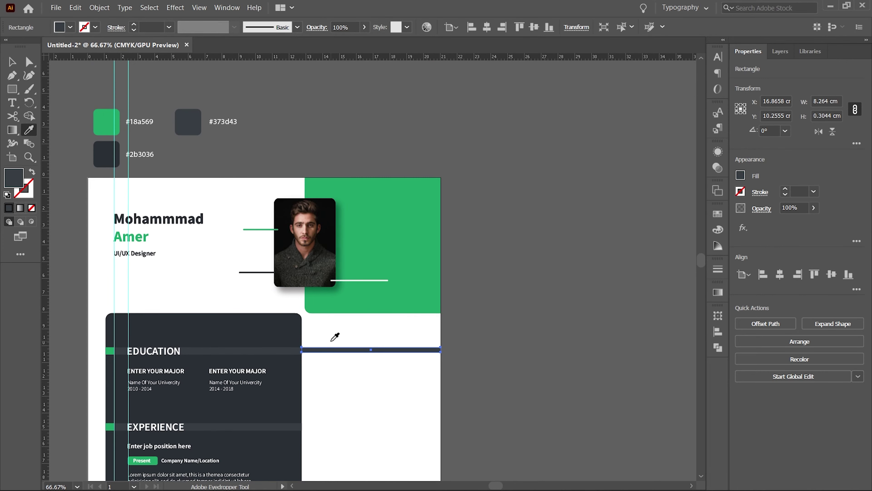
- Lower the grey bar's opacity to 25%
scroll(333, 335, up, 2)
scroll(336, 348, up, 1)
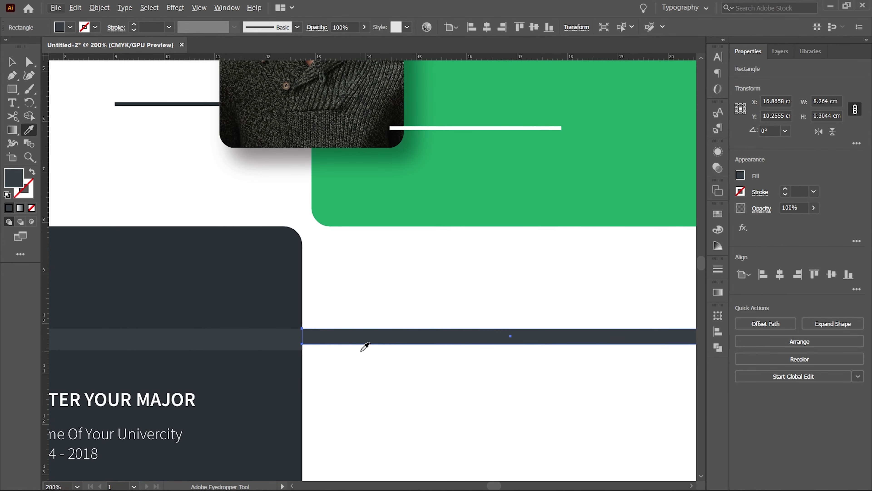
scroll(464, 320, right, 2)
click(816, 210)
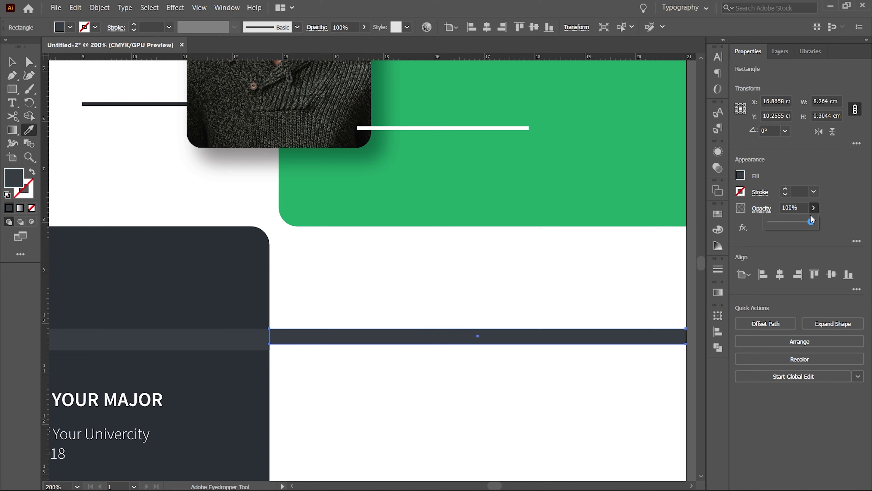
drag(799, 222, 779, 222)
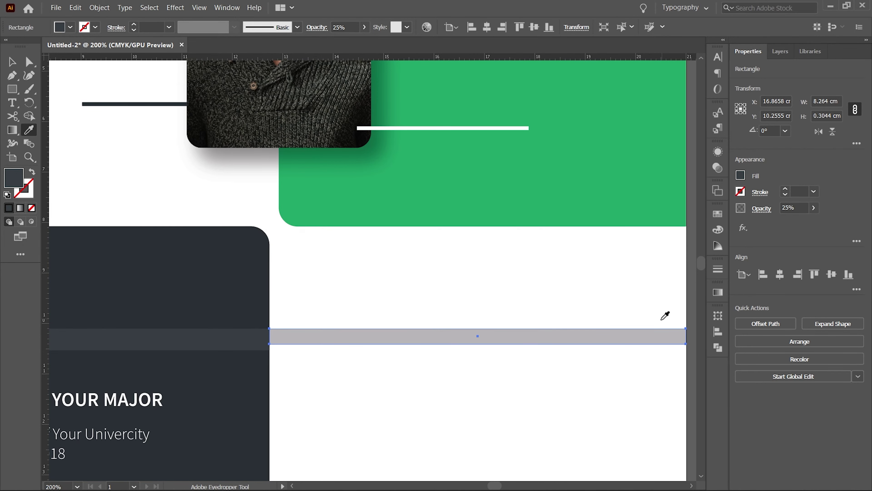
key(v)
click(507, 359)
- Resize the bar's height to line up with the EDUCATION header bar
scroll(471, 331, down, 2)
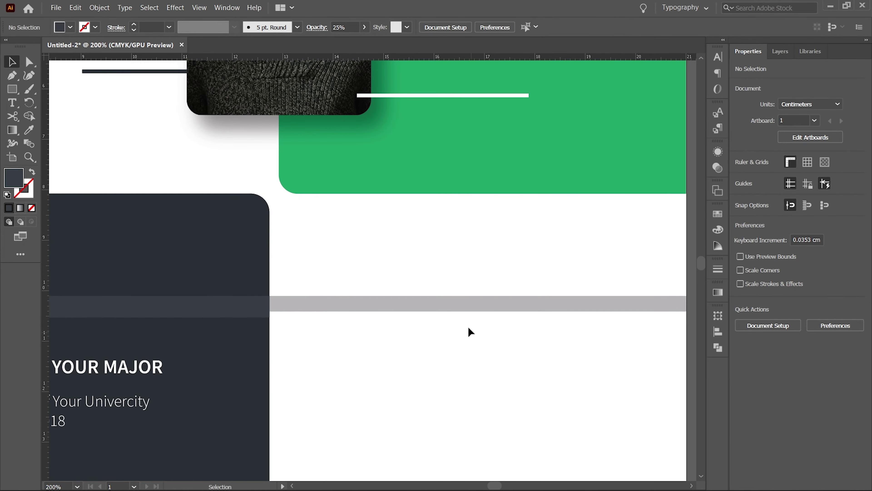
click(382, 310)
scroll(298, 307, up, 2)
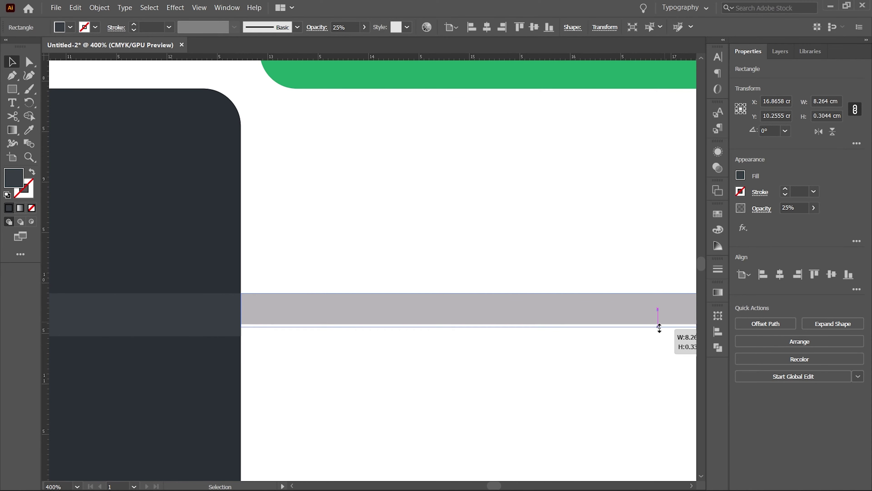
drag(657, 324, 658, 336)
drag(658, 292, 656, 295)
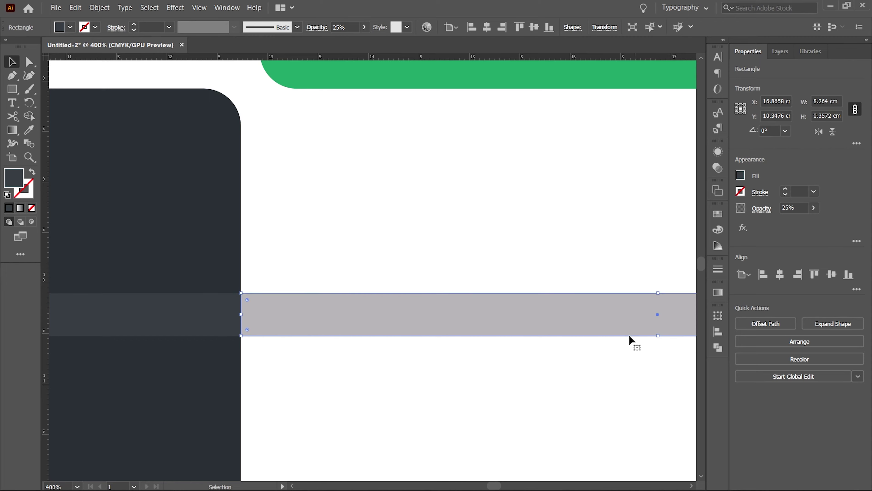
click(612, 349)
- Reduce the grey bar's opacity further to 13%
scroll(613, 349, down, 3)
scroll(614, 352, right, 5)
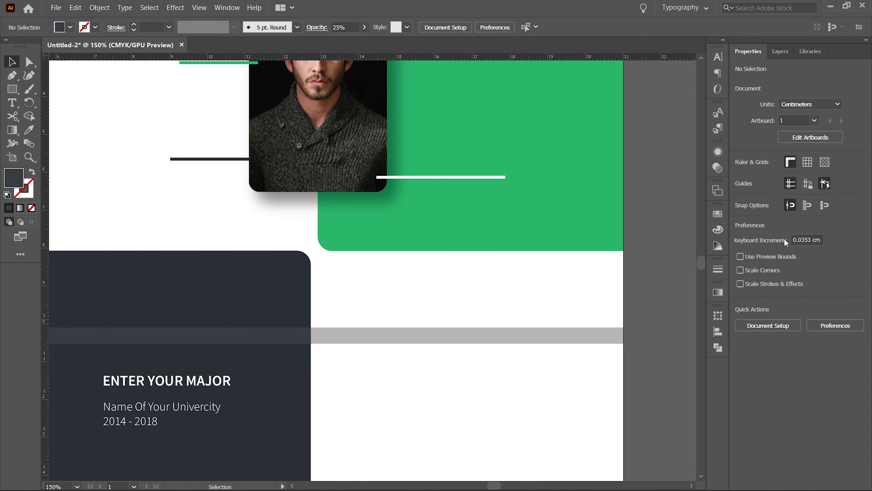
click(613, 340)
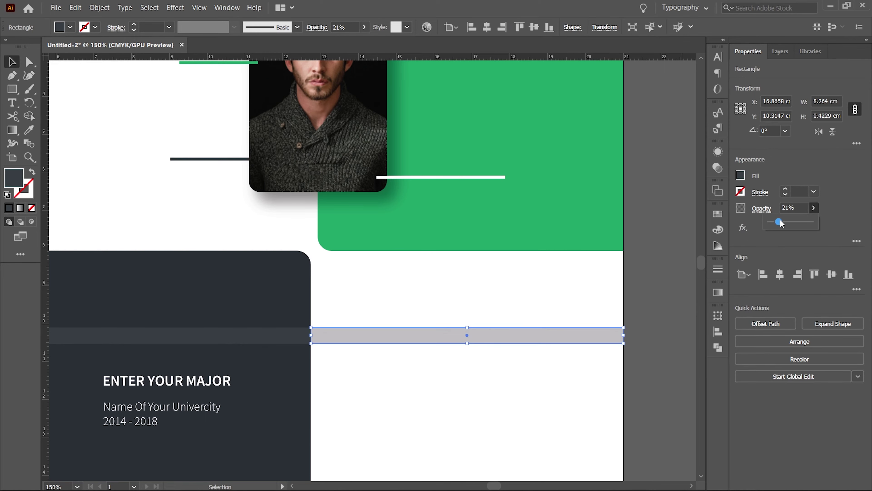
drag(782, 222, 774, 222)
click(571, 399)
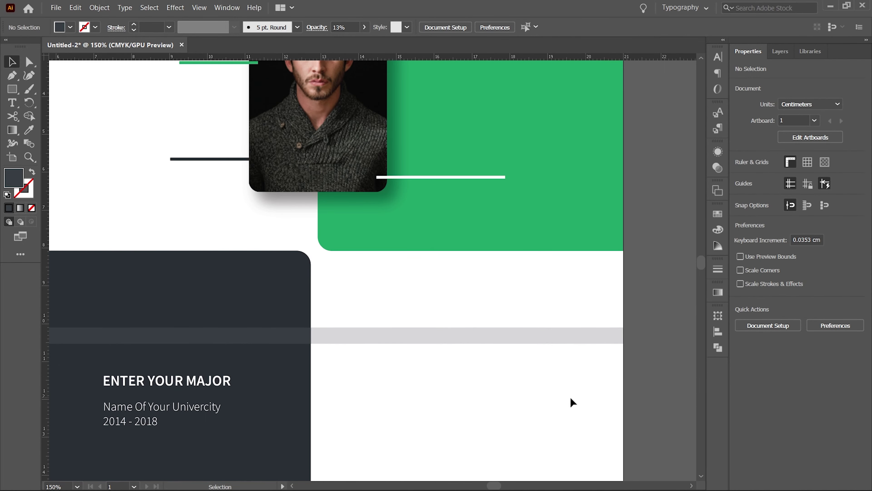
- Zoom out to view the whole résumé and select the EDUCATION heading text
key(ctrl+minus)
key(ctrl+minus)
key(ctrl+minus)
scroll(513, 344, down, 2)
scroll(501, 317, down, 1)
scroll(499, 309, up, 3)
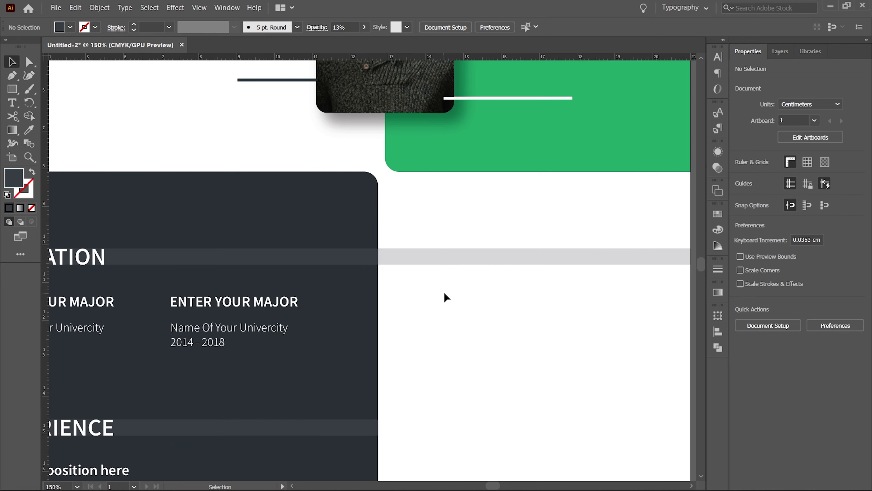
scroll(443, 296, down, 1)
click(187, 272)
- Copy the EDUCATION heading onto the grey bar and move it to the top of the Layers stack
drag(185, 271, 460, 271)
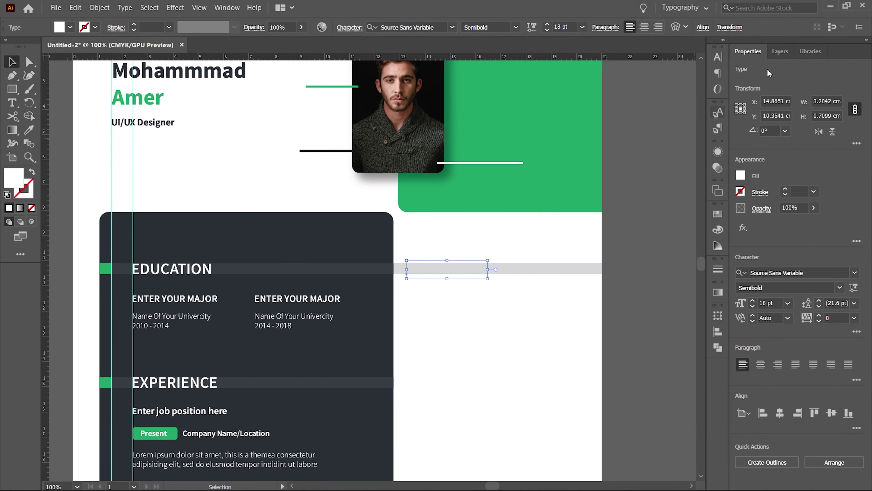
click(779, 51)
click(730, 222)
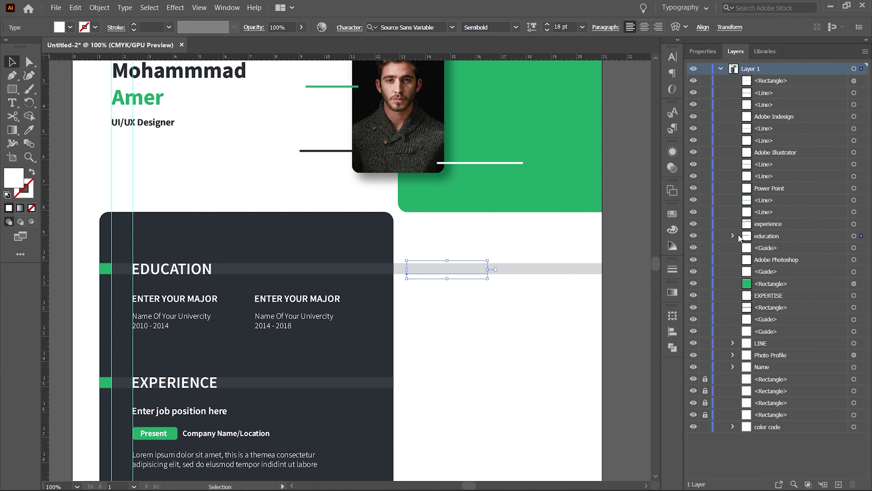
click(732, 236)
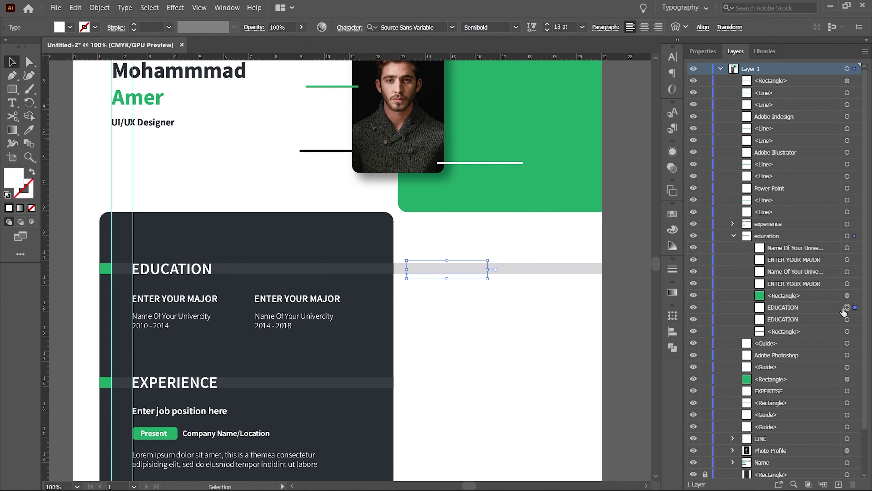
drag(824, 311, 816, 188)
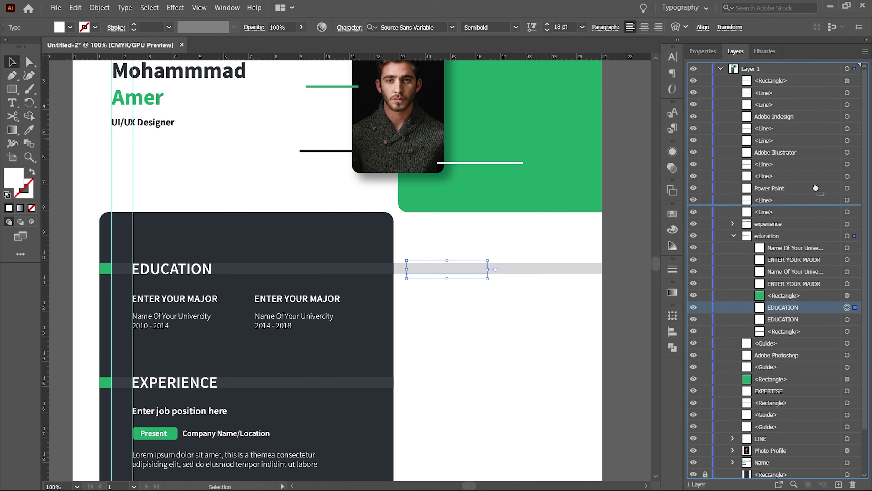
drag(799, 80, 796, 76)
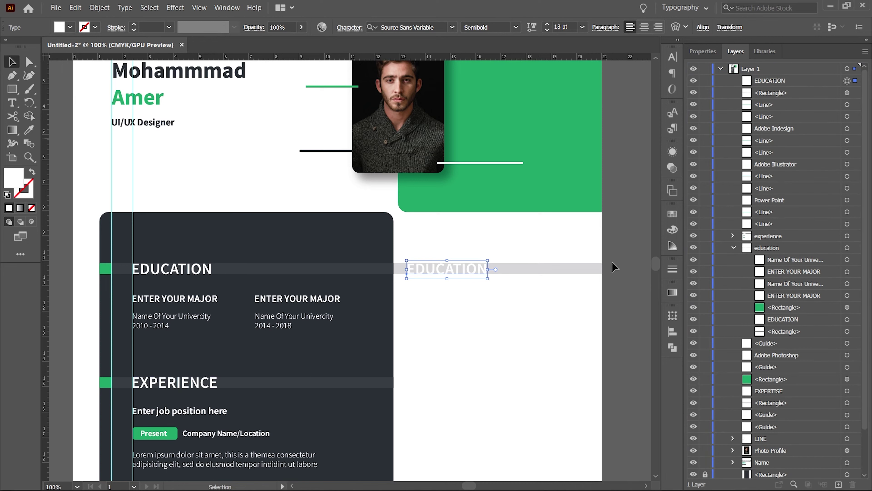
- Colour the copied EDUCATION heading with the dark panel colour
click(28, 131)
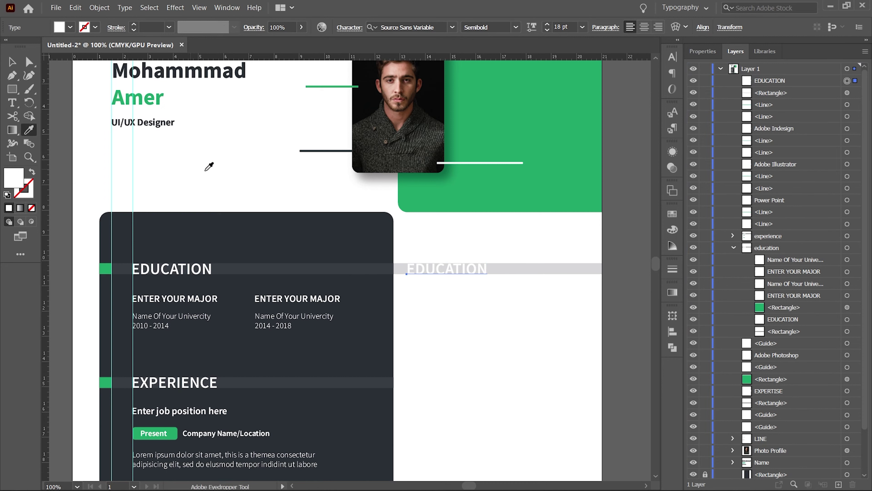
click(302, 239)
key(v)
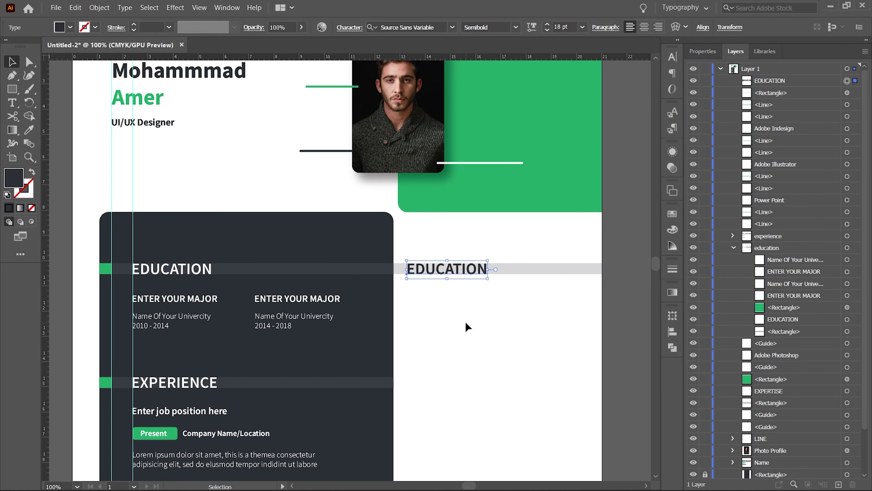
click(465, 321)
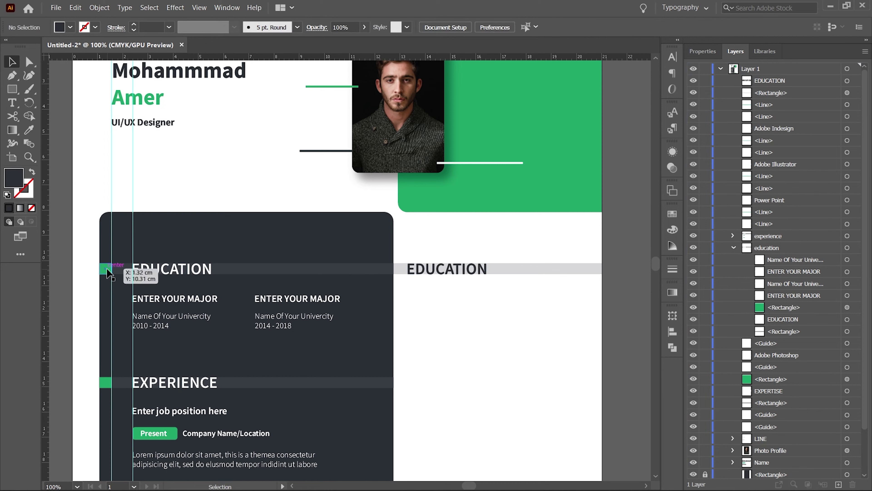
- Copy the green marker to the top layer and align it and the heading on the bar
drag(108, 273, 405, 273)
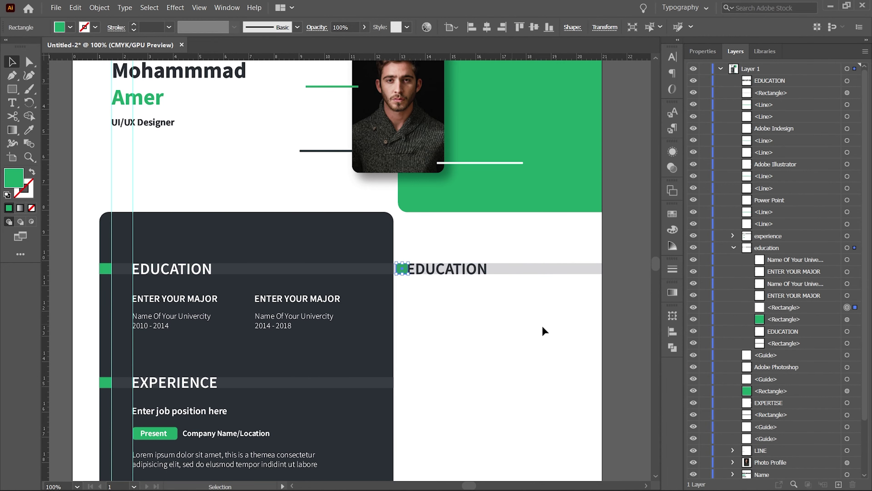
drag(823, 311, 810, 77)
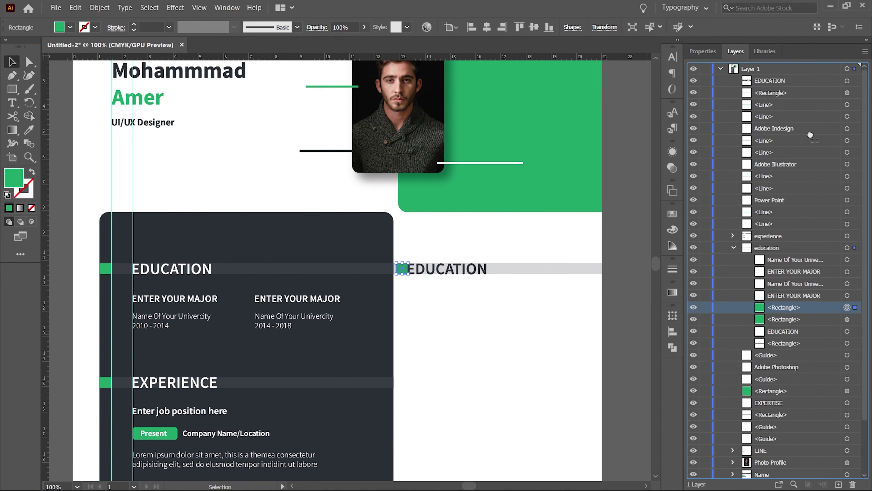
click(457, 412)
scroll(441, 271, up, 4)
drag(441, 271, 485, 272)
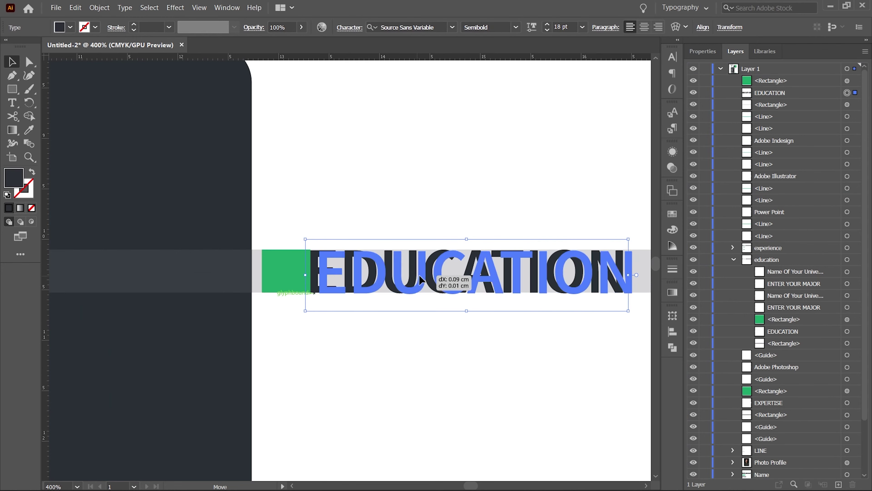
drag(287, 272, 279, 273)
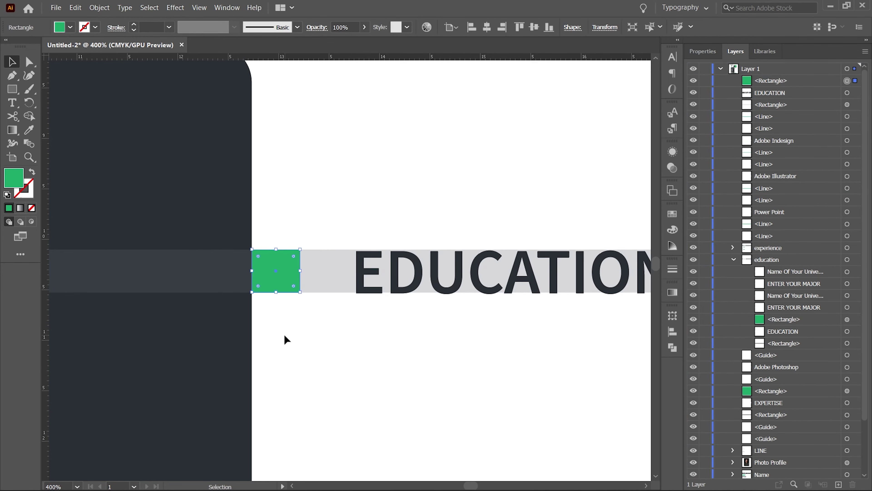
click(284, 334)
scroll(374, 297, down, 5)
scroll(377, 293, down, 2)
scroll(385, 266, up, 2)
- Retype the right column heading as 'ABOUT ME'
key(t)
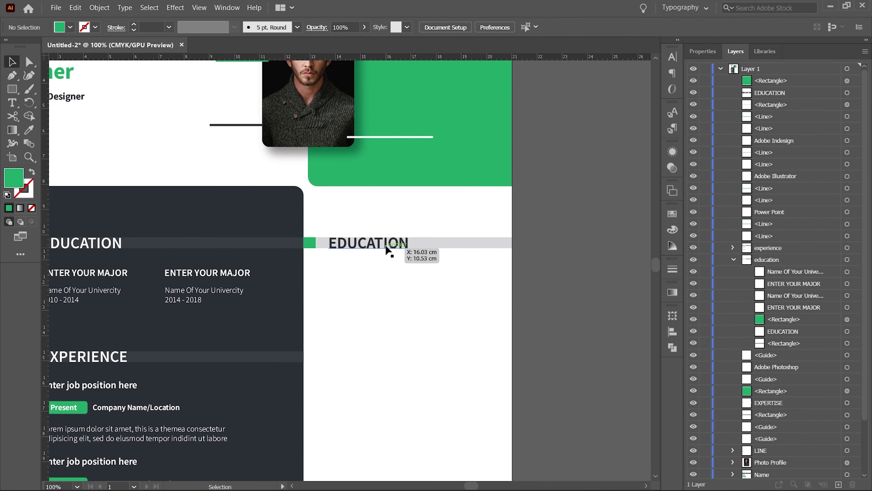
double_click(391, 243)
text(ABOUT ME)
key(Escape)
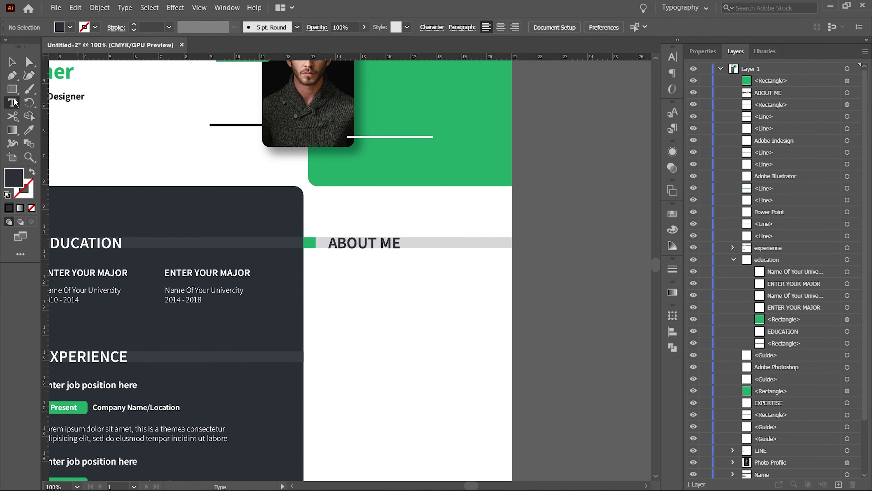
- Paste a placeholder paragraph below it and set it to 11 pt with tracking 75
click(369, 291)
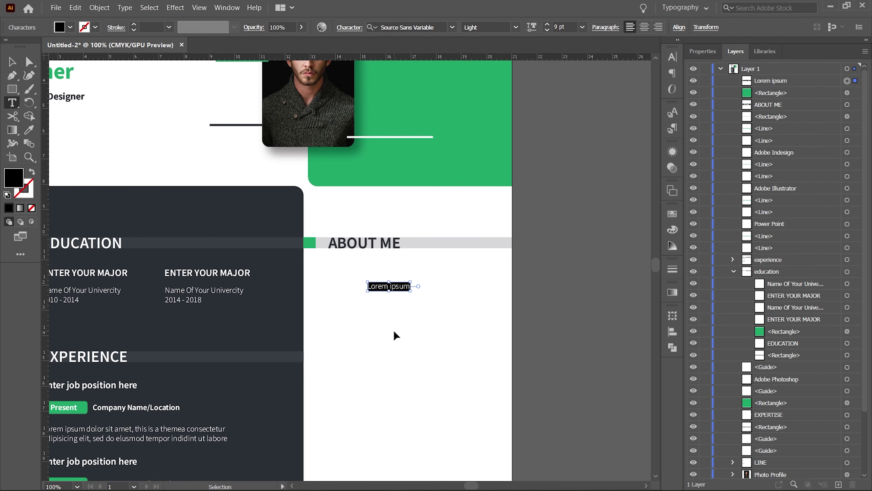
key(ctrl+v)
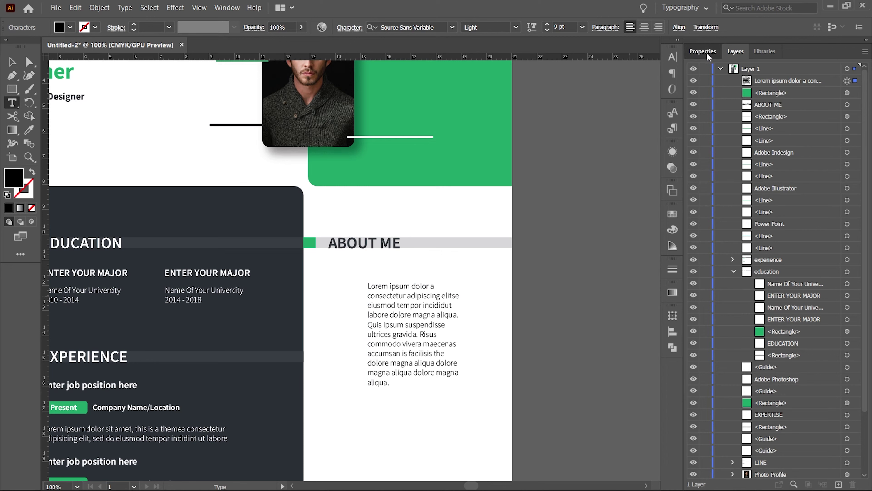
click(706, 51)
key(ctrl+a)
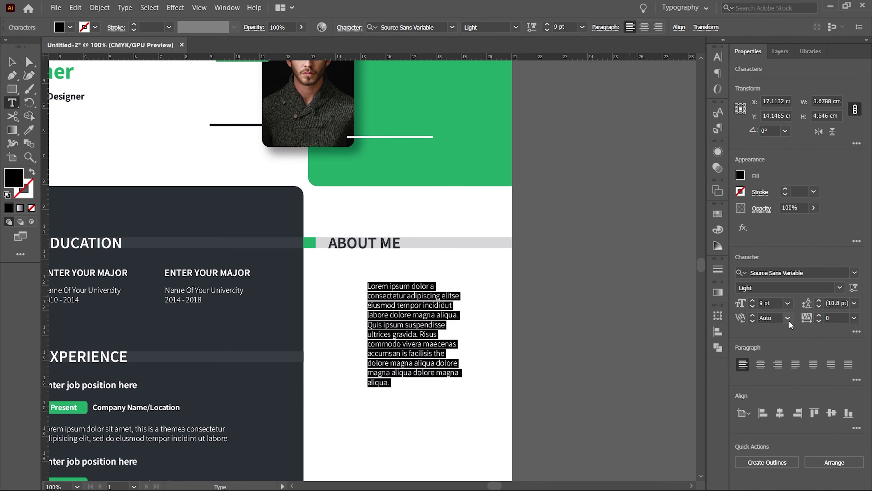
click(753, 300)
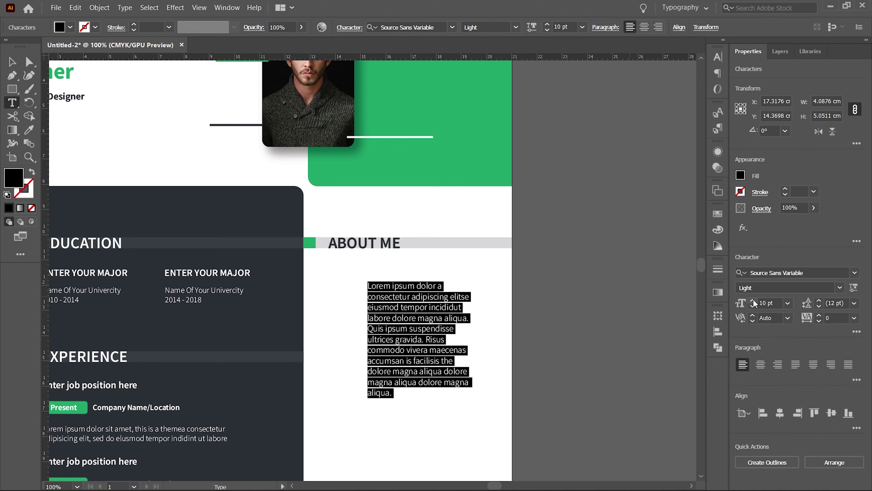
click(752, 299)
scroll(559, 313, down, 2)
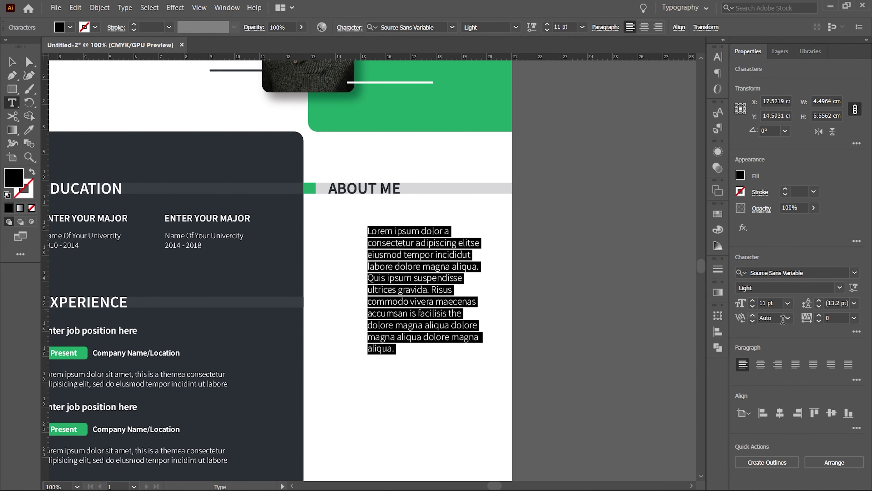
click(854, 317)
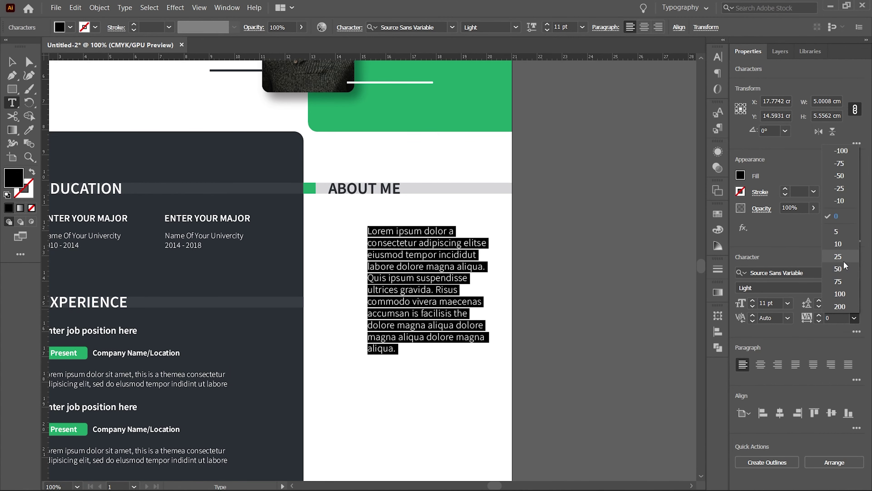
click(840, 281)
- Move the paragraph up under ABOUT ME and place a guide at the heading's left edge
key(Escape)
drag(417, 269, 378, 247)
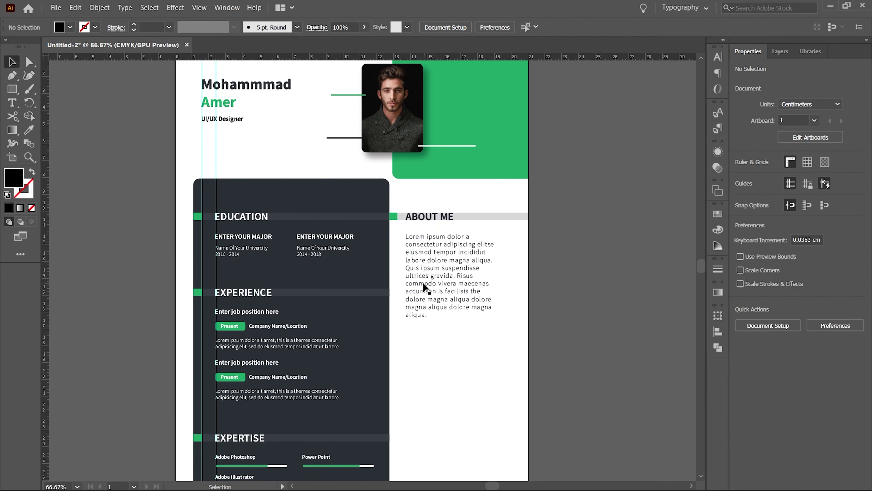
drag(216, 196, 407, 215)
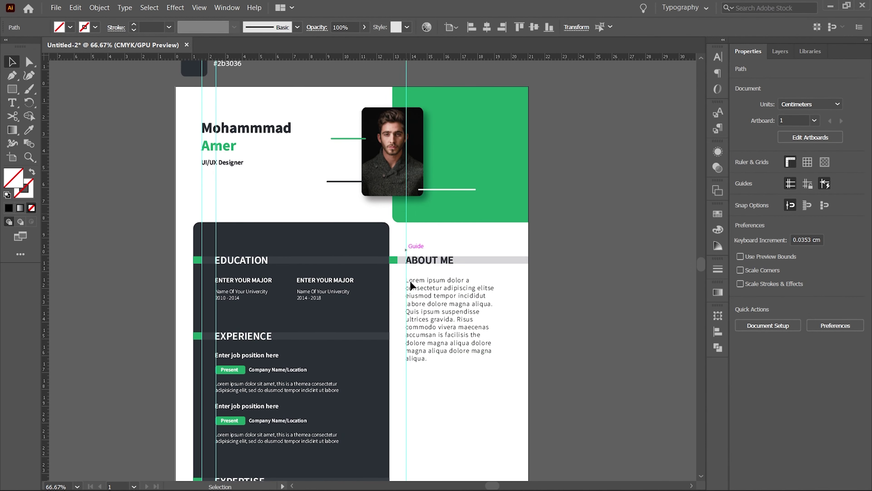
alt+scroll(411, 281, up, 5)
scroll(418, 335, up, 3)
scroll(421, 329, up, 5)
drag(335, 224, 328, 223)
alt+scroll(353, 251, down, 1)
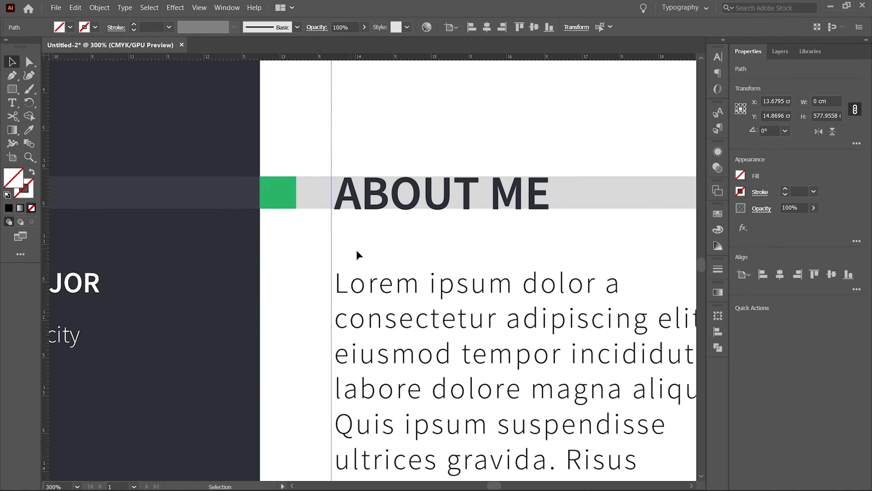
- Align the Lorem ipsum paragraph's left edge with the guide
click(497, 204)
alt+scroll(498, 203, down, 2)
click(509, 208)
click(477, 271)
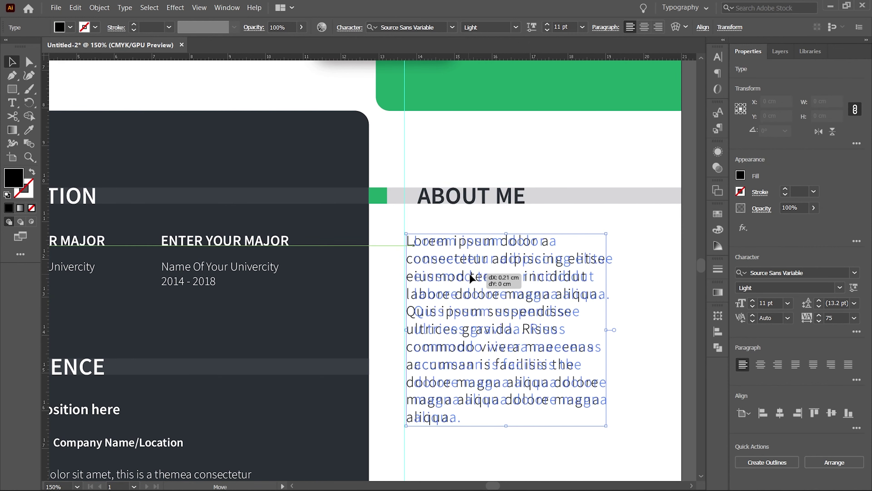
drag(459, 273, 471, 273)
drag(403, 231, 417, 231)
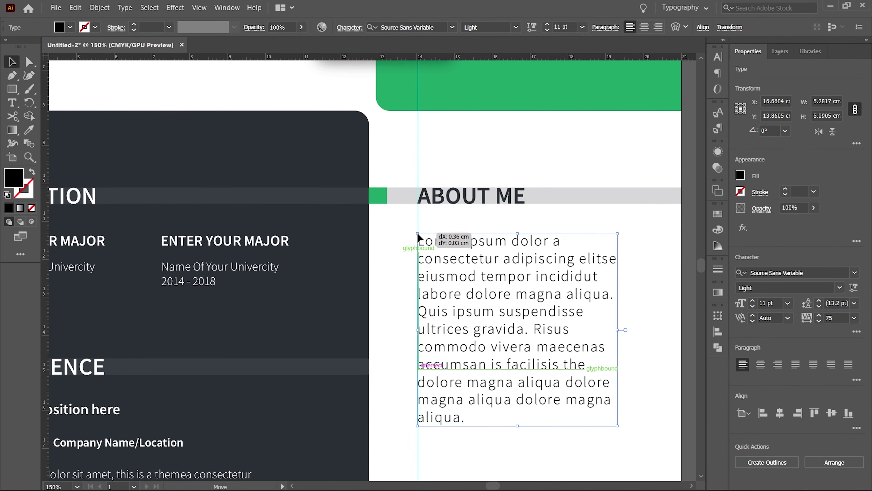
click(398, 304)
scroll(485, 376, down, 2)
alt+scroll(497, 362, down, 2)
scroll(499, 367, down, 4)
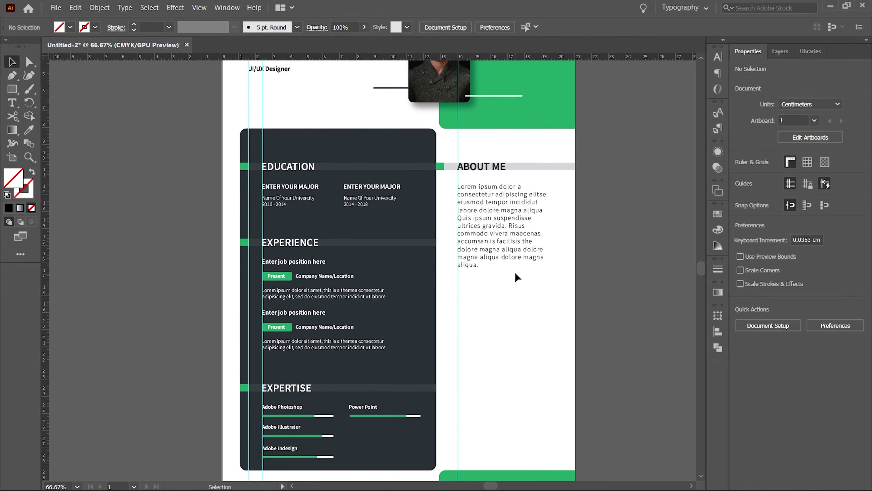
scroll(515, 275, down, 2)
- Set the grey ABOUT ME header bar's opacity to 10%
click(549, 127)
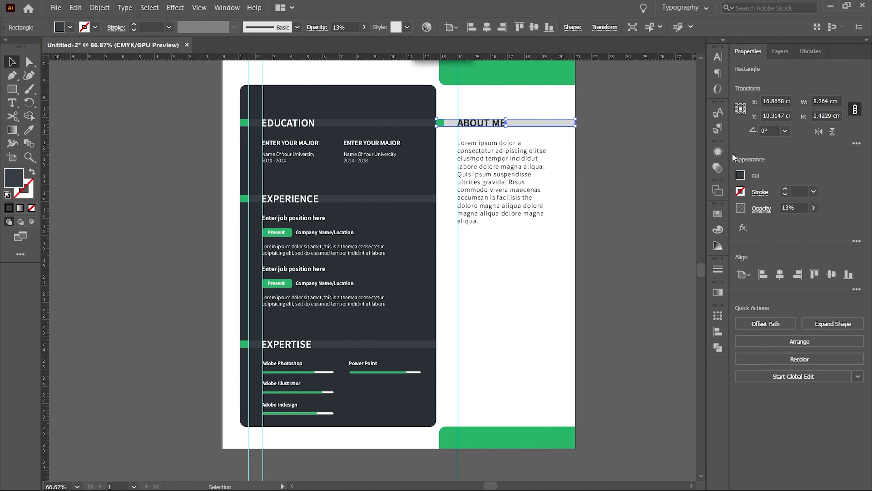
text(10)
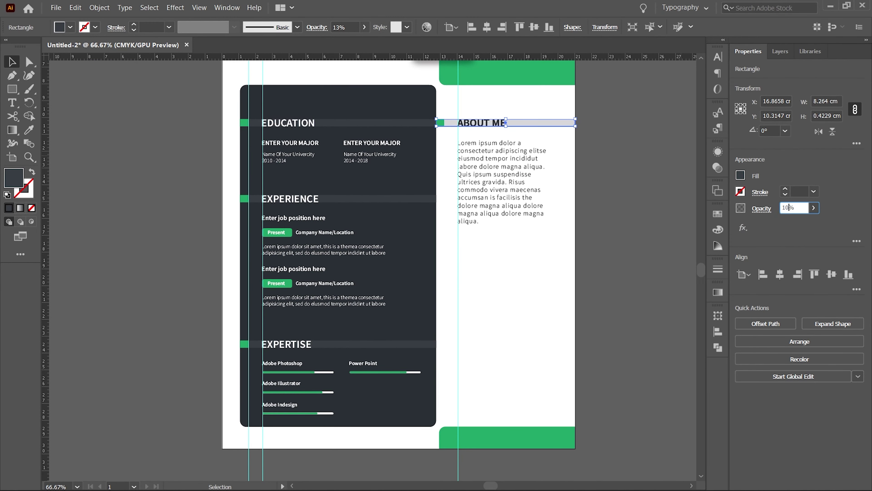
key(Return)
click(629, 202)
scroll(629, 202, up, 2)
alt+scroll(587, 215, up, 1)
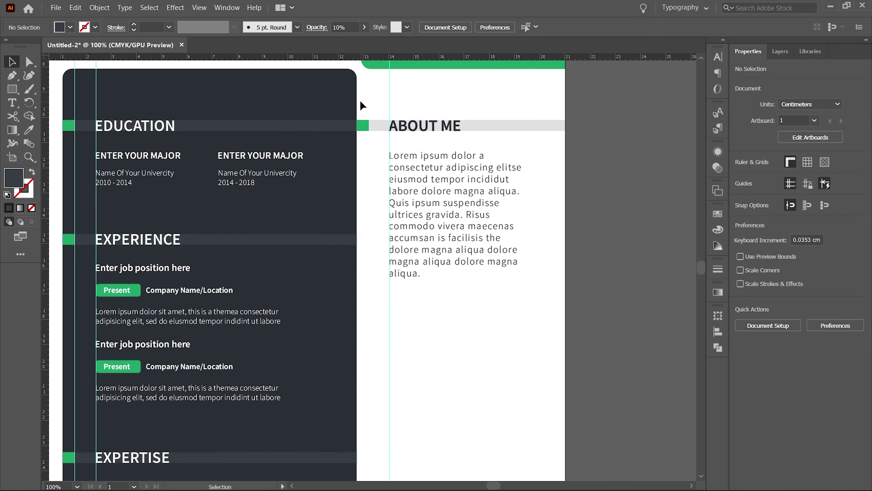
alt+scroll(427, 142, down, 2)
click(498, 135)
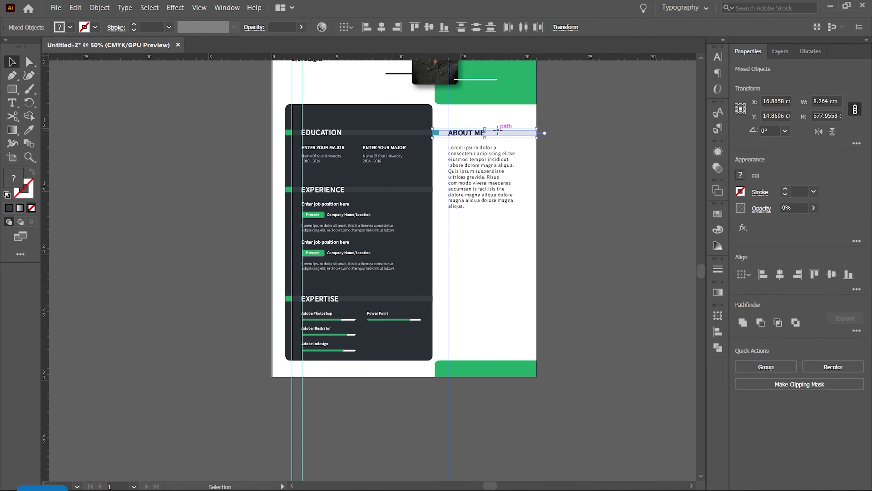
- Duplicate the ABOUT ME header below the paragraph and retype it as 'CONTAC INFO'
drag(498, 134, 497, 231)
click(493, 269)
alt+scroll(469, 239, up, 2)
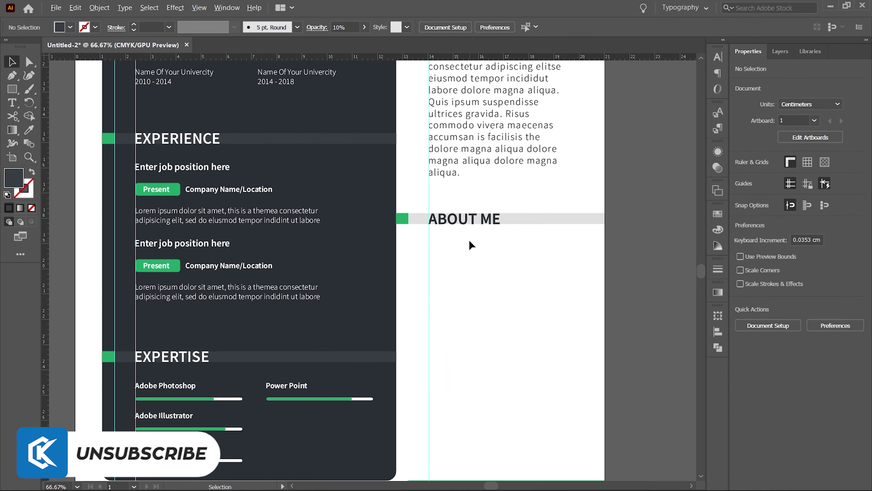
triple_click(469, 220)
text(CONTAC INFO)
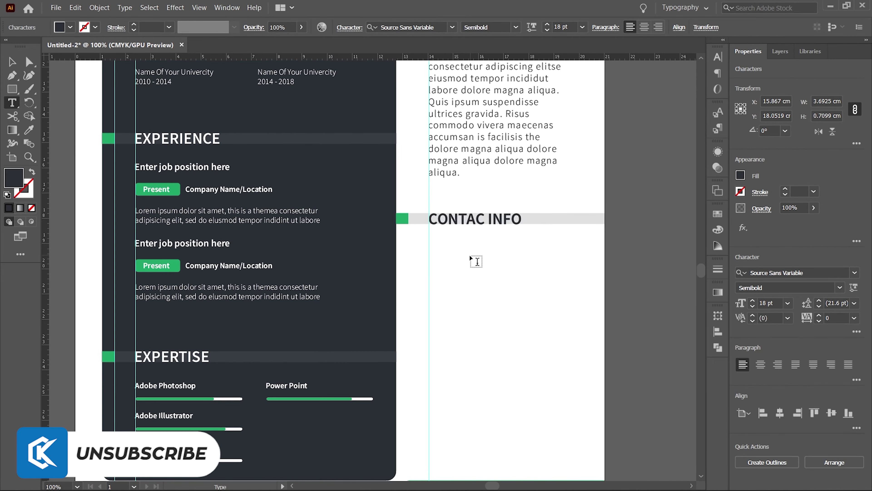
key(Escape)
- Add a 12 pt 'PHONE' label below the CONTAC INFO bar
drag(464, 223, 467, 266)
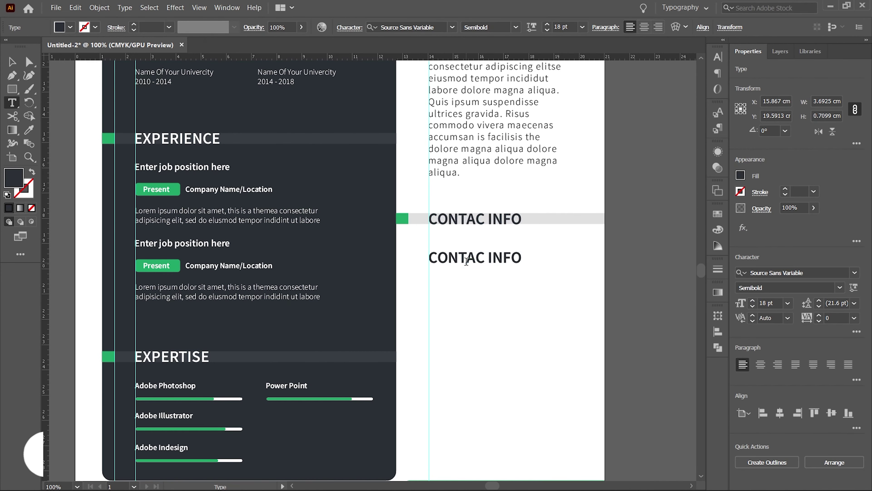
triple_click(467, 260)
text(PHONE)
double_click(467, 260)
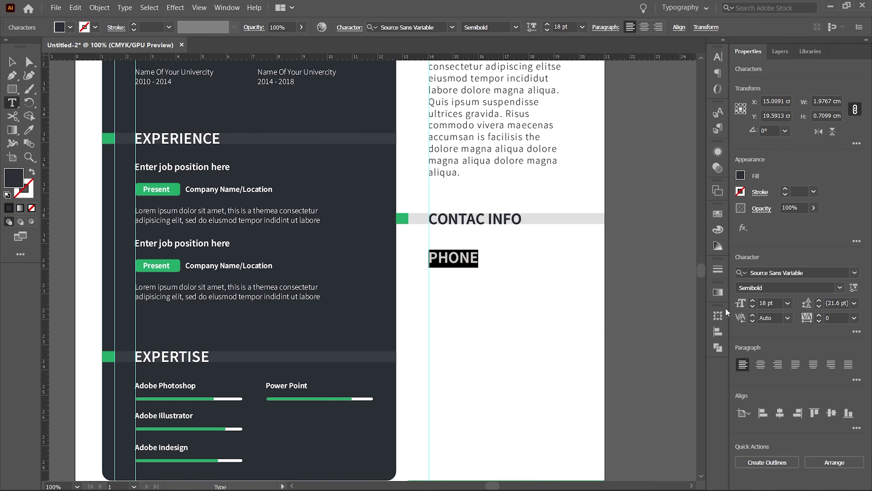
click(772, 303)
text(12)
key(Return)
key(ctrl+shift+a)
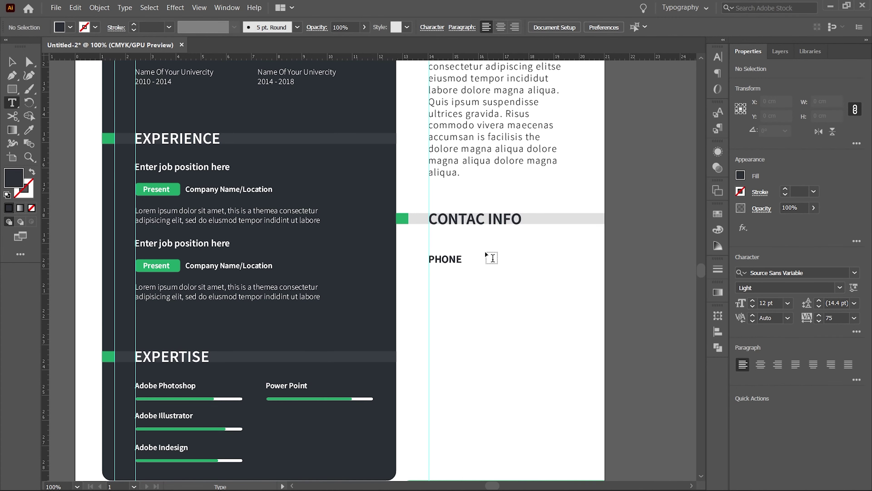
scroll(487, 256, up, 2)
- Add a Light-weight placeholder phone number beneath the PHONE label
drag(401, 273, 403, 304)
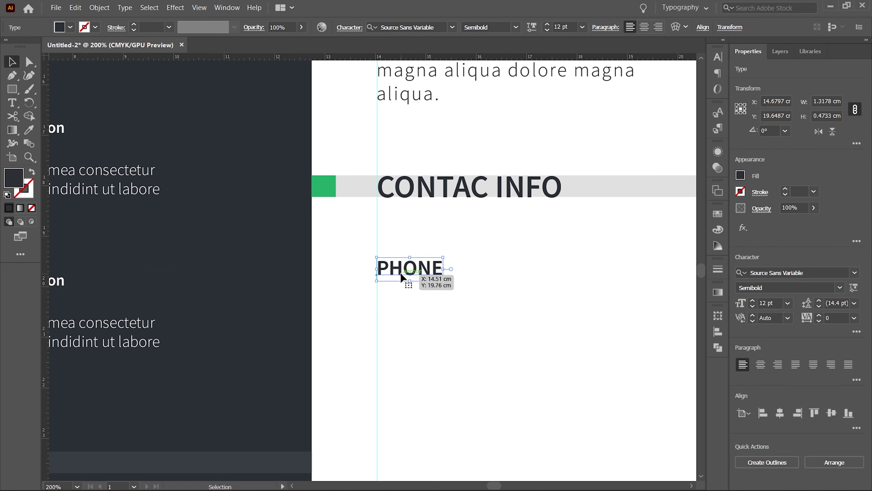
double_click(402, 305)
text(+000 134 424 211)
key(ctrl+a)
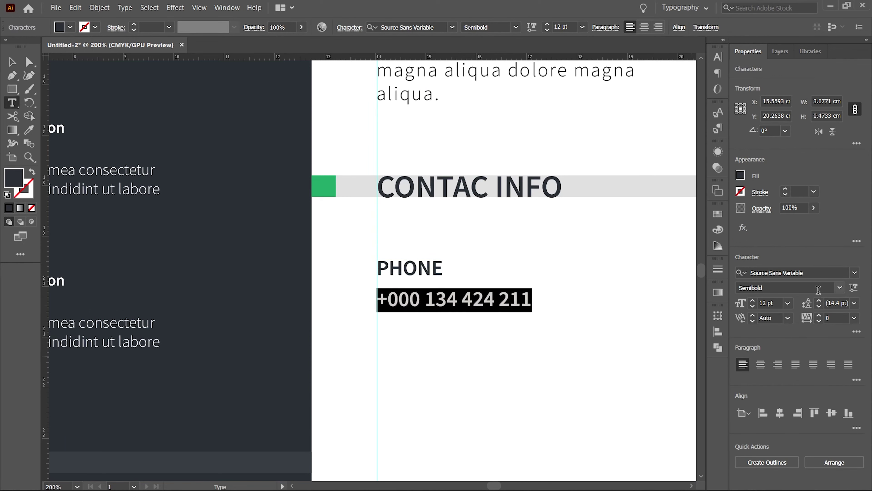
click(838, 289)
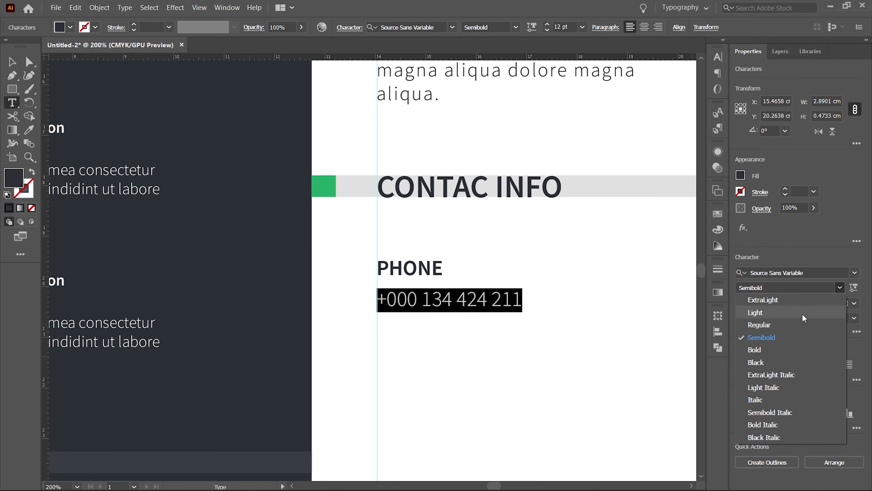
click(802, 313)
key(Escape)
key(ctrl+1)
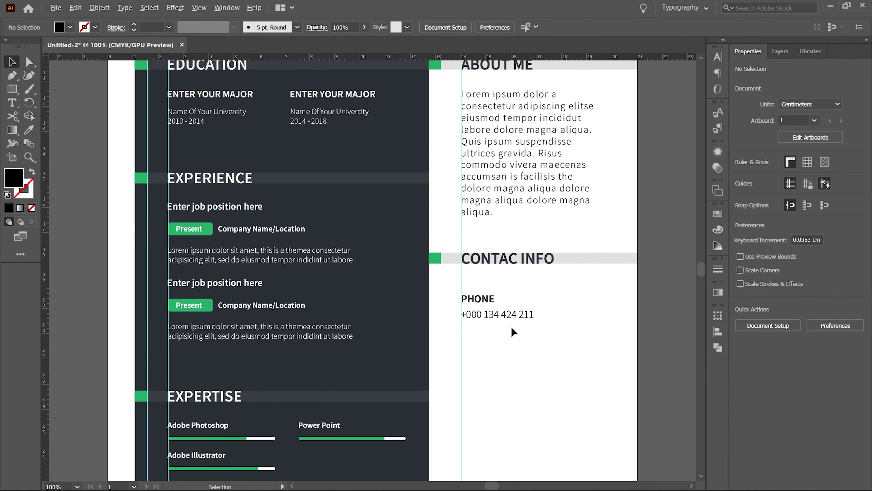
scroll(515, 329, up, 2)
drag(510, 325, 508, 332)
- Duplicate the PHONE label and number onto a new line below
click(517, 369)
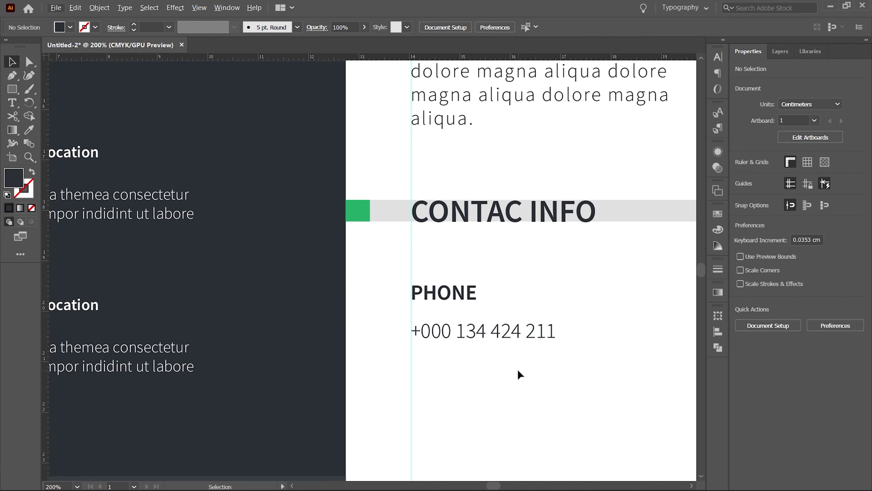
key(ctrl+1)
scroll(459, 379, down, 1)
drag(425, 289, 426, 323)
click(495, 345)
scroll(496, 346, down, 1)
scroll(446, 274, down, 1)
- Nudge the whole contact section slightly upward
drag(383, 173, 454, 264)
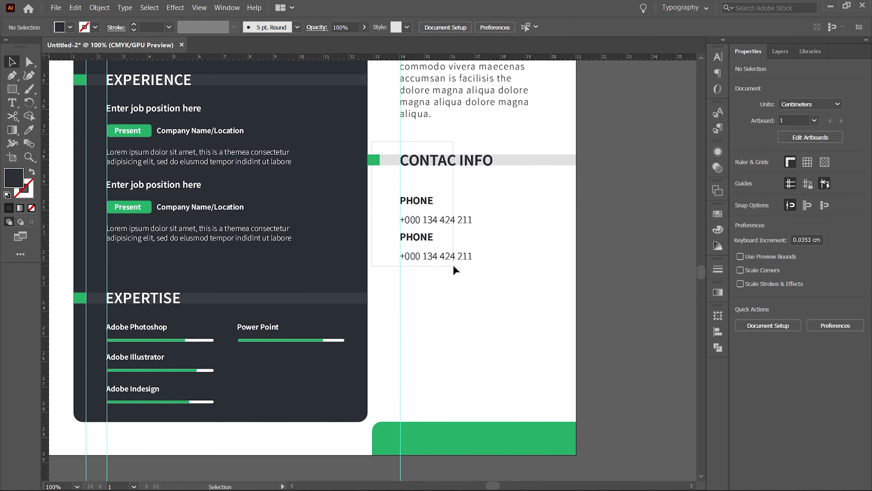
key(Up)
key(Up)
key(Up)
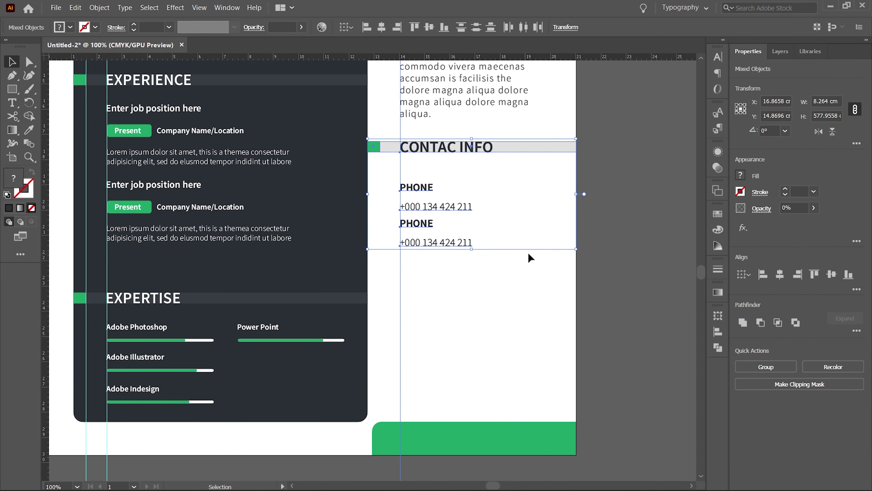
click(587, 278)
scroll(429, 302, up, 2)
scroll(453, 258, up, 2)
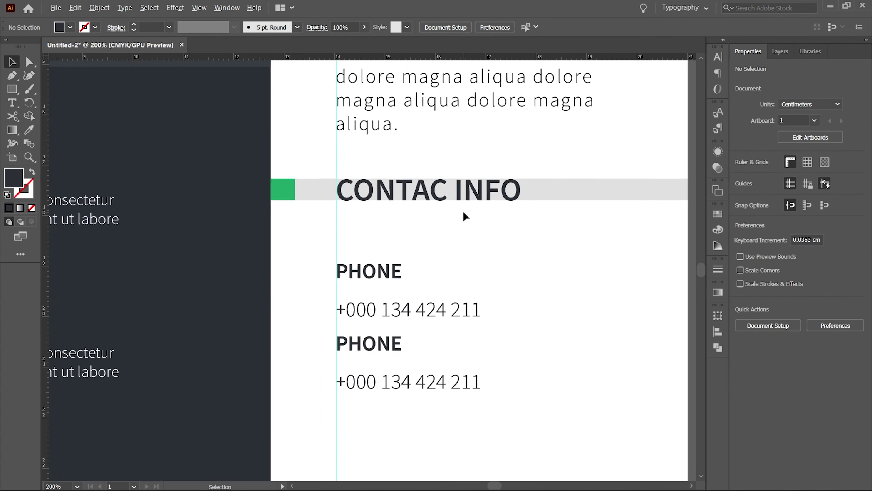
scroll(465, 216, up, 2)
- Lower the grey CONTAC INFO header bar slightly and extend its green square to match
click(607, 182)
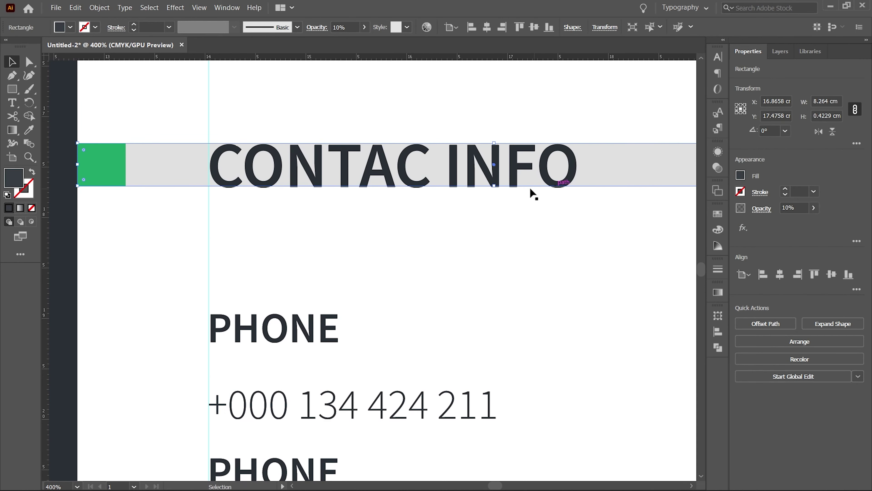
drag(493, 181, 493, 183)
click(465, 220)
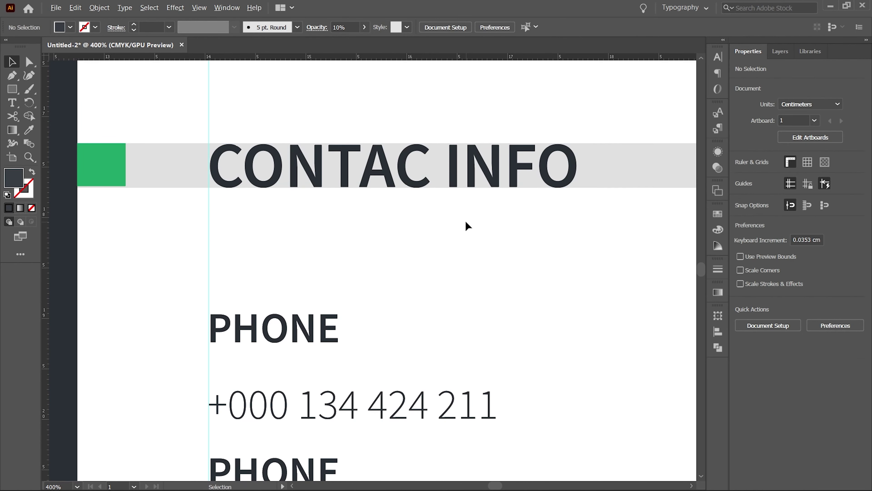
scroll(466, 220, down, 2)
scroll(341, 218, up, 4)
click(318, 234)
drag(270, 257, 270, 263)
click(284, 310)
- Retype the second PHONE entry as an EMAIL label with a placeholder e-mail address
scroll(296, 309, down, 3)
scroll(296, 309, down, 2)
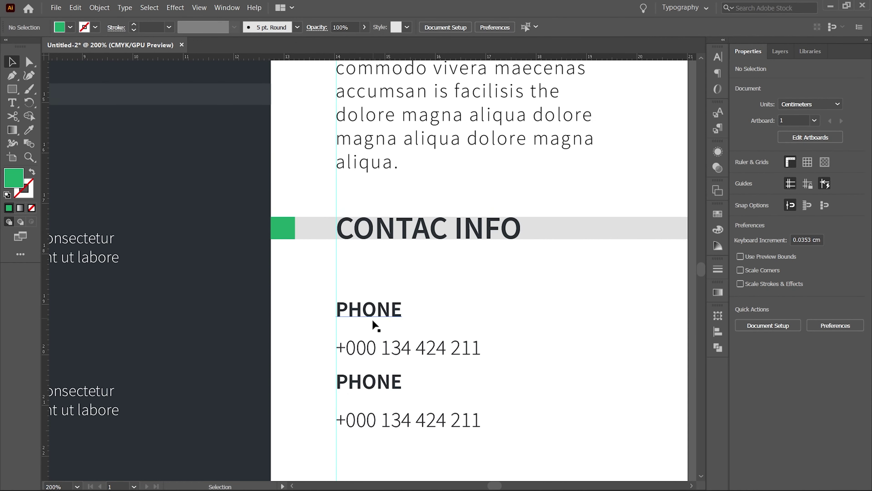
scroll(346, 324, down, 2)
scroll(385, 374, down, 1)
scroll(398, 353, down, 1)
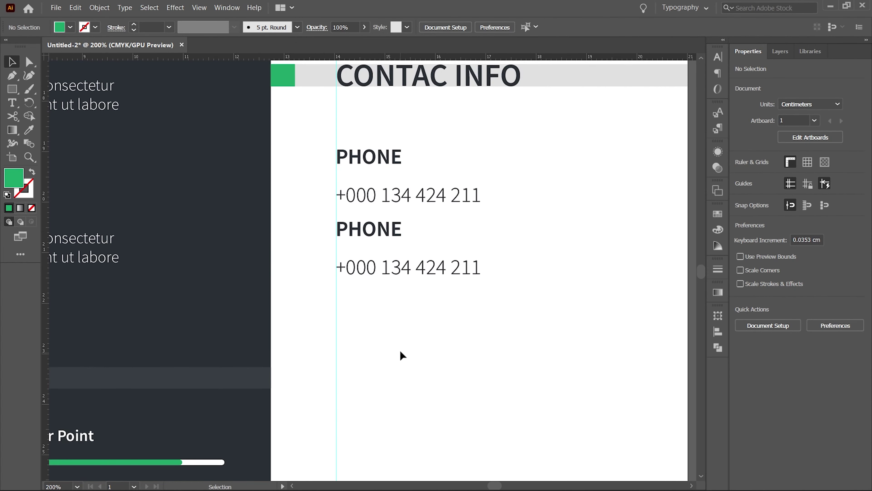
double_click(367, 233)
text(EMAIL)
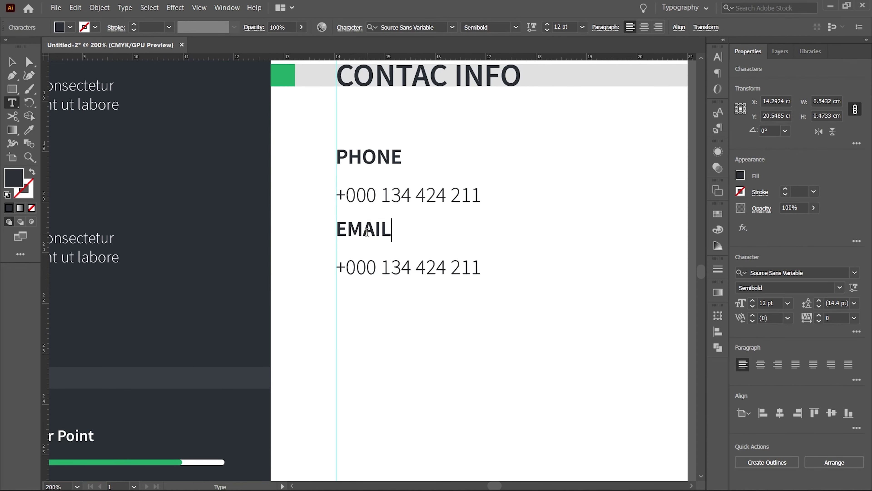
triple_click(389, 264)
text(username@gmail.com)
ctrl+click(506, 325)
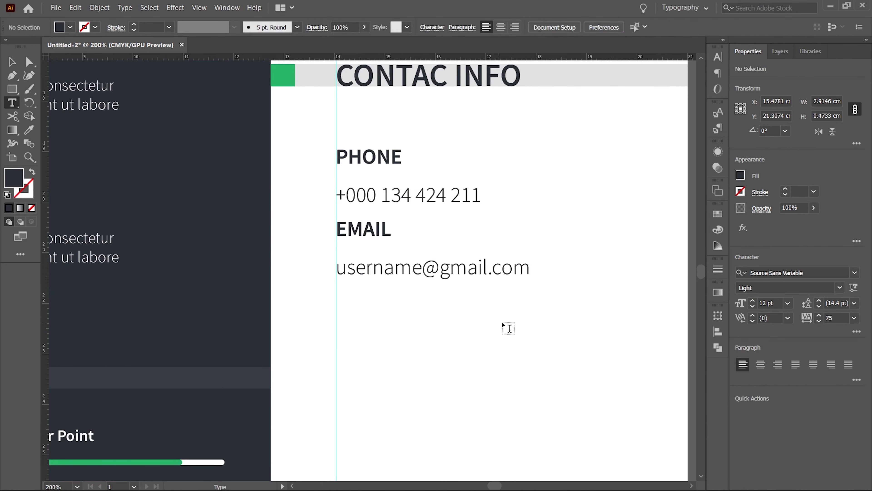
- Copy the EMAIL entry below and retype it as AREA with 'Your street Address Here'
key(v)
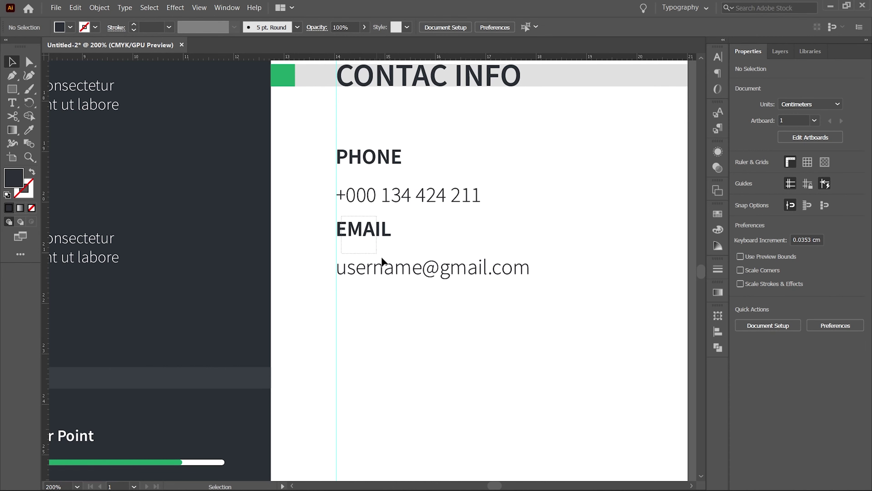
click(382, 261)
drag(421, 273, 425, 343)
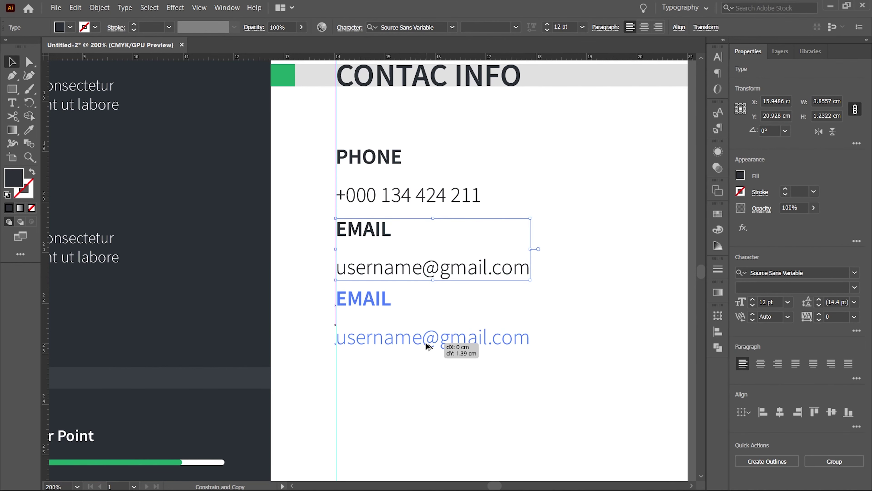
click(499, 403)
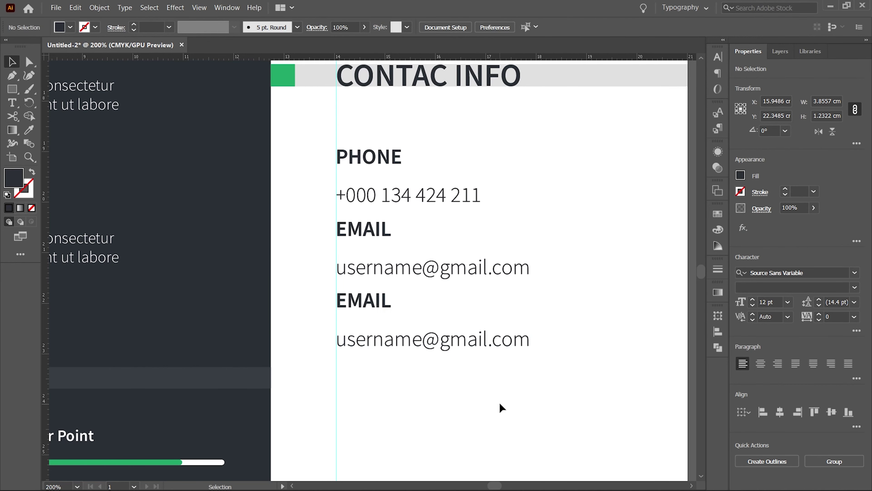
click(365, 303)
double_click(365, 303)
text(AREA)
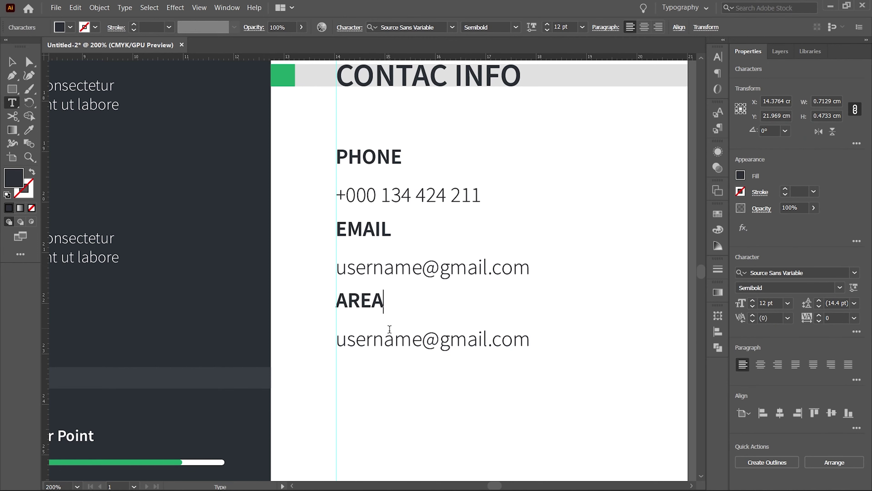
triple_click(409, 337)
text(Your street Address Here)
key(Escape)
- Move the EMAIL and AREA entries slightly lower for even spacing
key(ctrl+1)
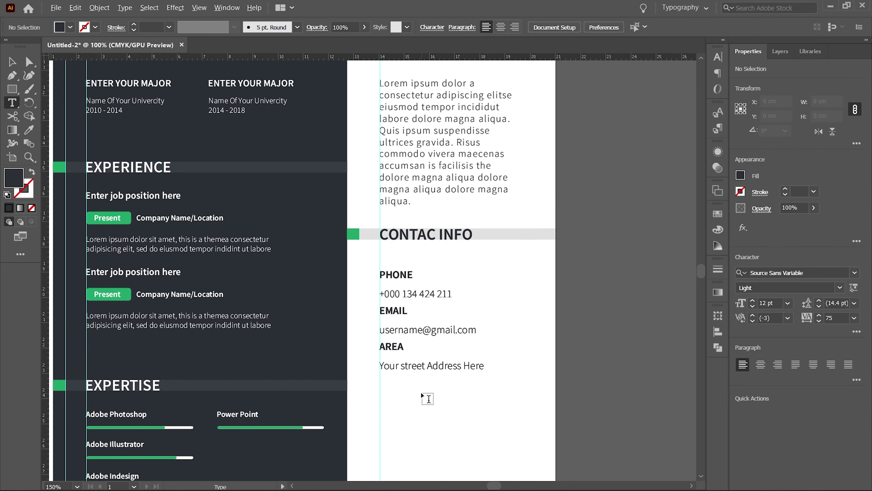
scroll(427, 366, up, 1)
scroll(394, 344, up, 2)
key(v)
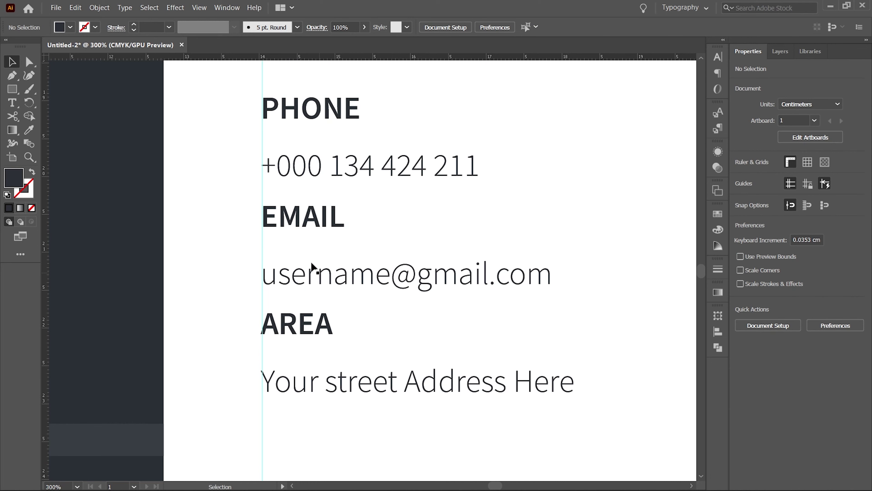
drag(399, 277, 397, 289)
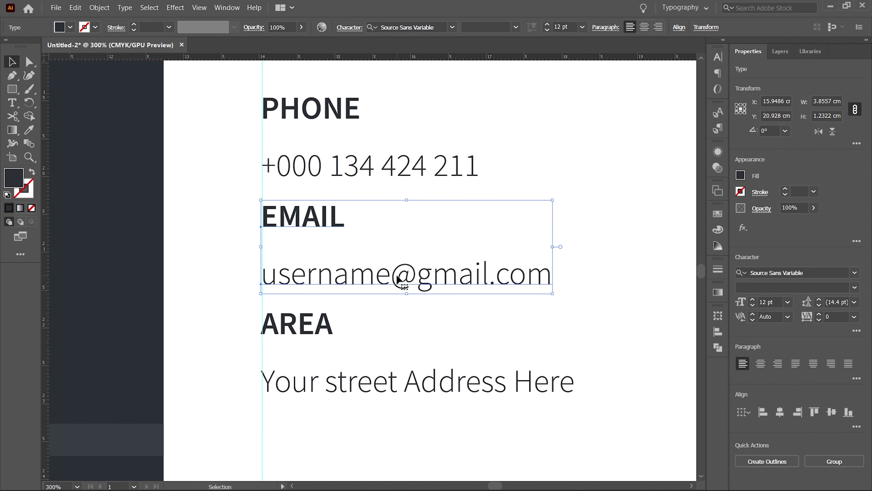
click(404, 387)
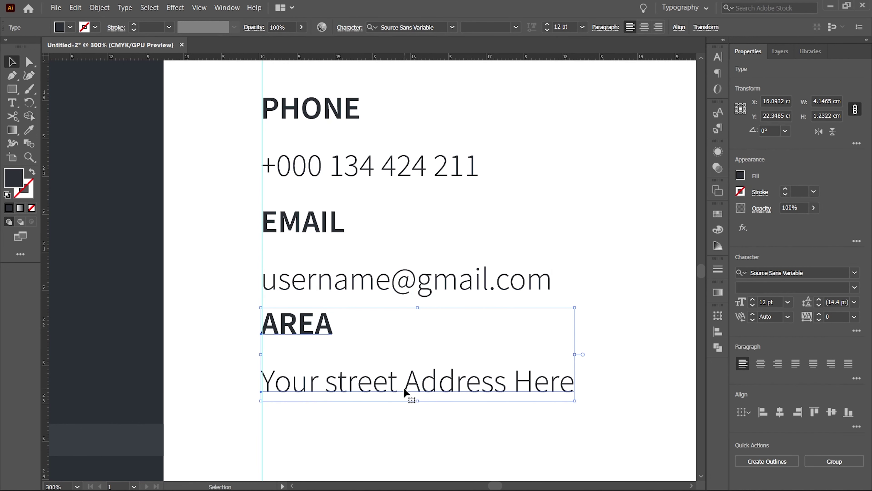
drag(409, 389, 414, 396)
click(438, 420)
- Select the lower contact entries and nudge them upward
scroll(278, 395, down, 1)
scroll(346, 410, down, 1)
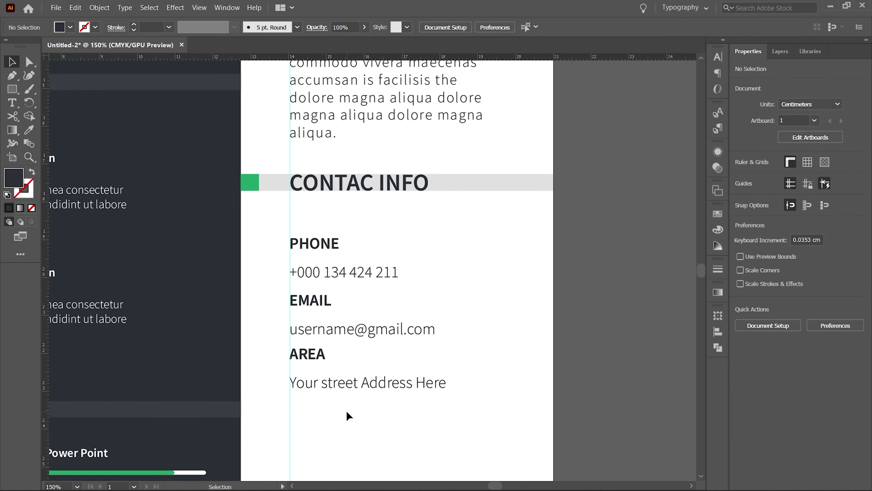
scroll(346, 411, down, 1)
scroll(343, 407, down, 2)
scroll(342, 409, left, 1)
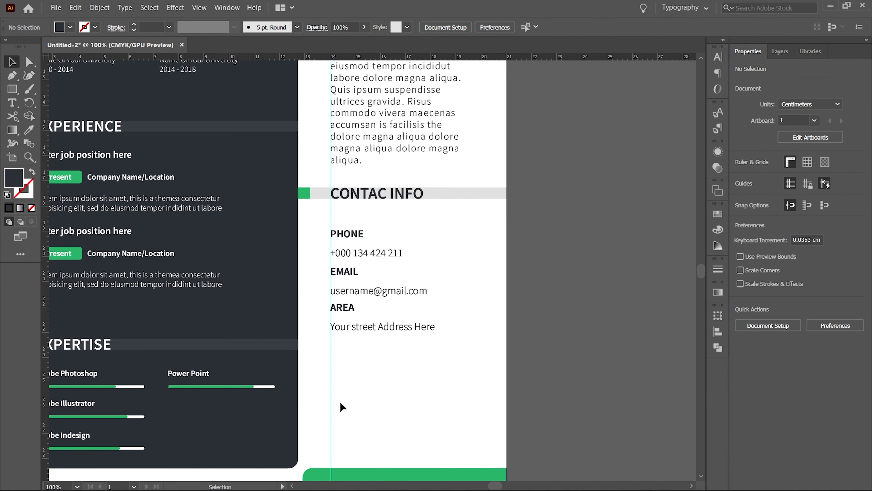
drag(386, 308, 413, 345)
key(Up)
key(Up)
key(Up)
key(Up)
key(Up)
key(Up)
click(414, 350)
scroll(400, 329, down, 1)
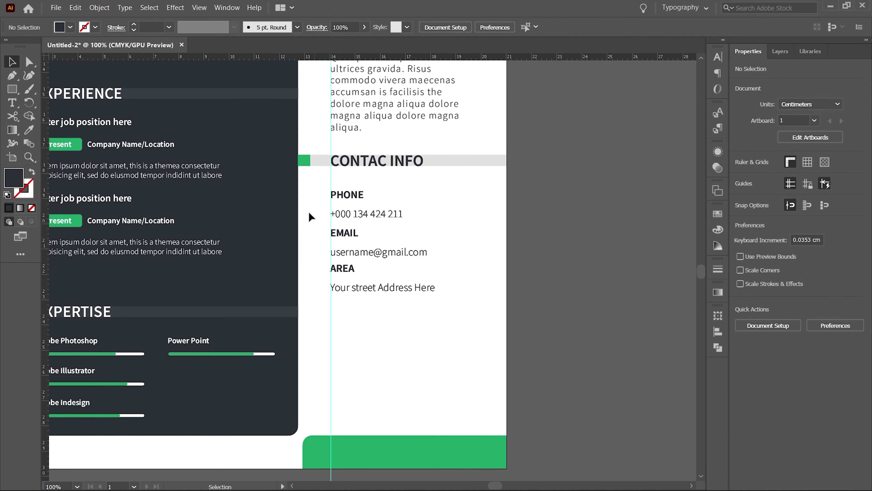
- Duplicate the CONTAC INFO header group below and retitle it HOBBIES
mouse_move(306, 140)
mouse_down()
mouse_move(439, 176)
mouse_move(464, 329)
mouse_up()
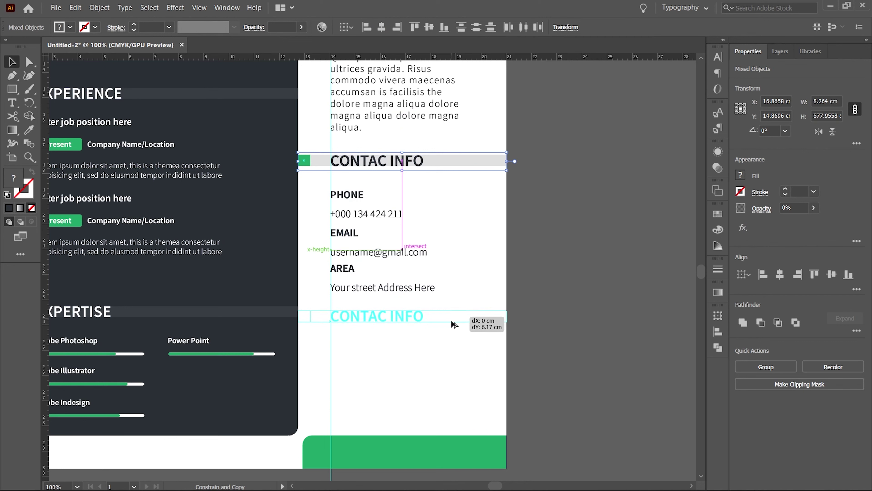
click(515, 334)
triple_click(414, 330)
text(HOBBIES)
key(Escape)
click(406, 338)
- Paste the three green circular hobby icons beneath the HOBBIES header
key(ctrl+v)
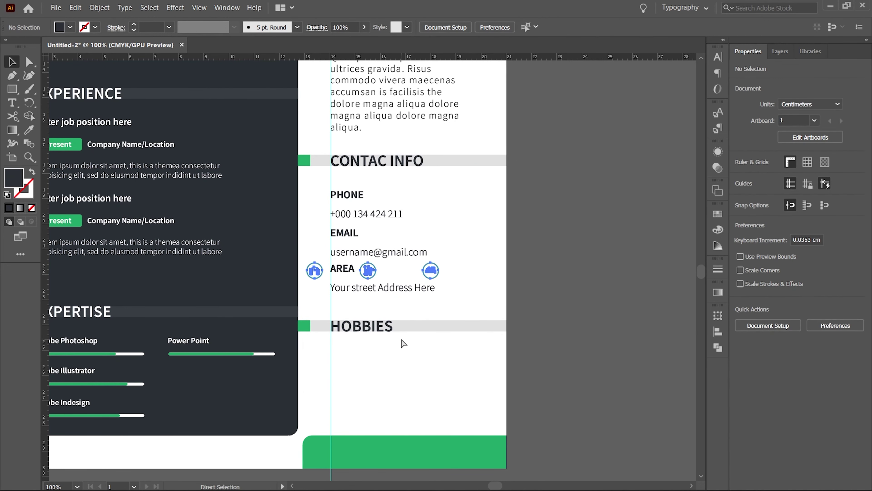
drag(371, 268, 427, 364)
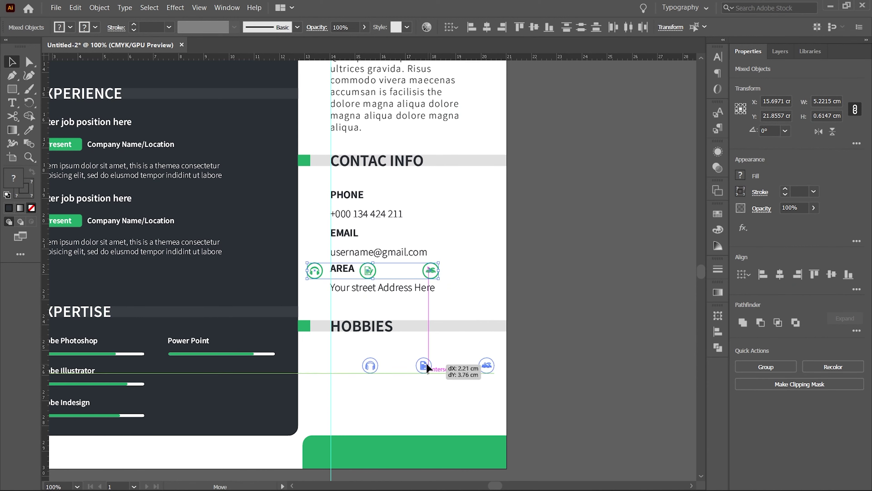
click(596, 348)
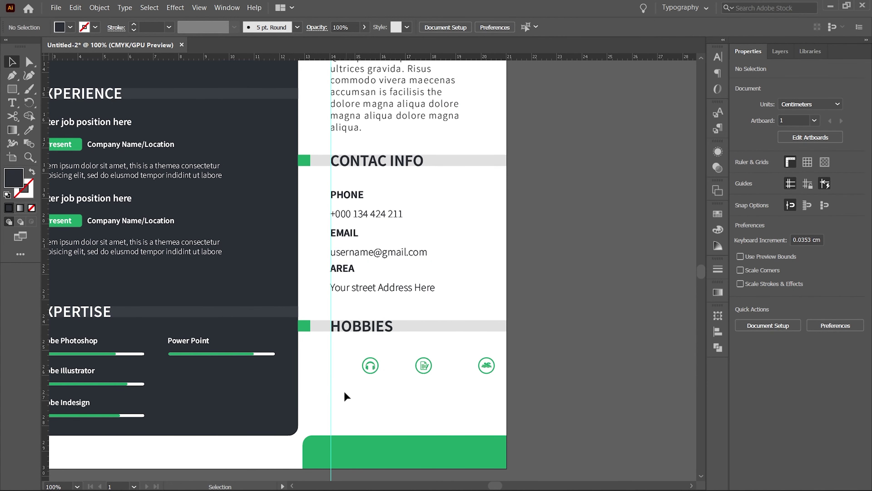
scroll(343, 390, up, 1)
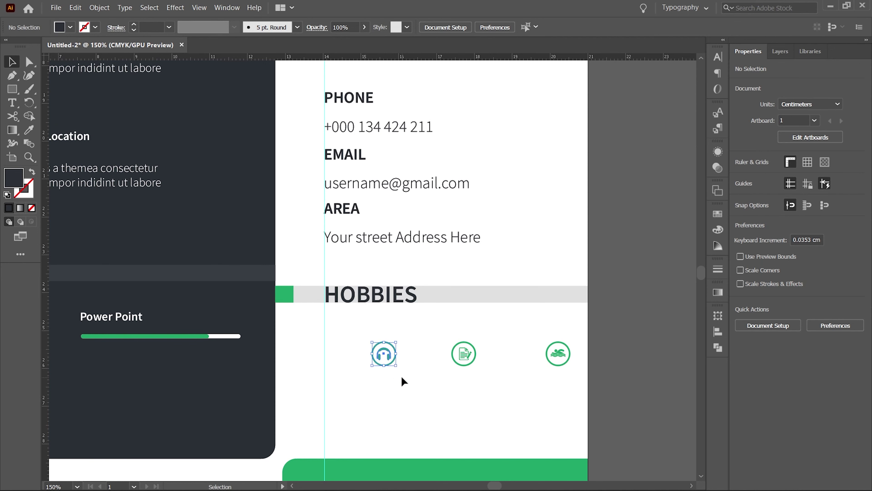
- Nudge the headphone icon right to align it with the guide
drag(385, 357, 390, 354)
scroll(394, 348, up, 3)
mouse_move(468, 328)
mouse_down()
mouse_move(435, 309)
mouse_move(300, 304)
mouse_up()
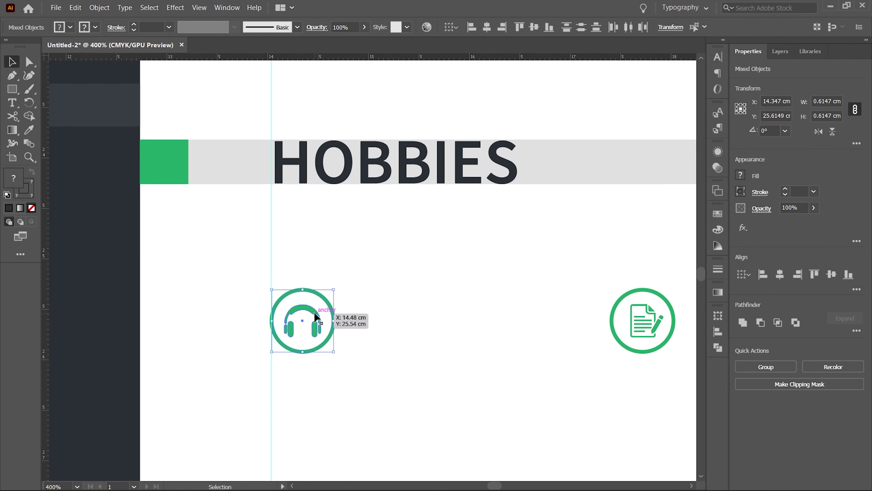
scroll(348, 314, down, 2)
key(Right)
key(Right)
key(Right)
click(329, 342)
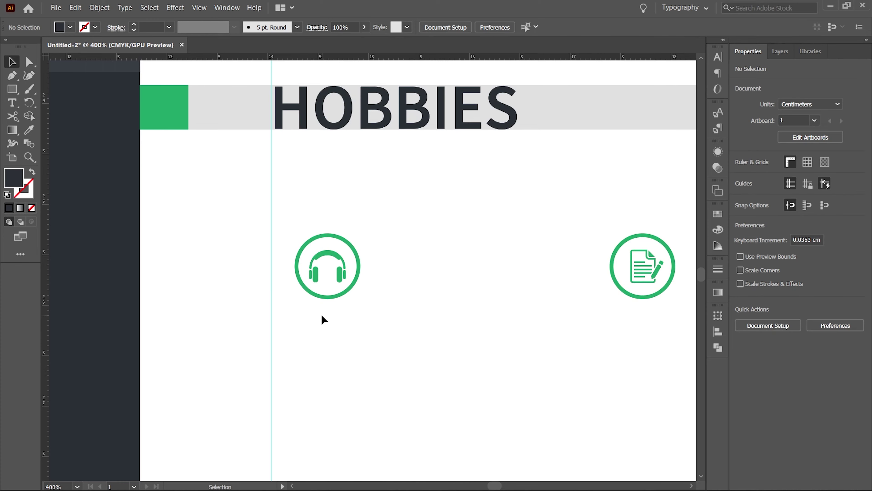
scroll(323, 313, down, 3)
click(395, 184)
- Copy the address text into a Music label under the headphone icon
drag(395, 183, 395, 325)
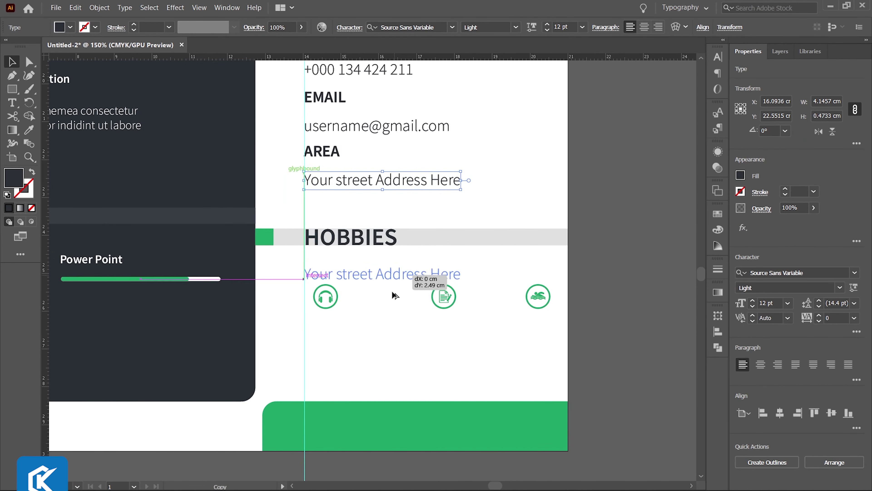
double_click(357, 323)
key(ctrl+a)
text(Music)
key(Escape)
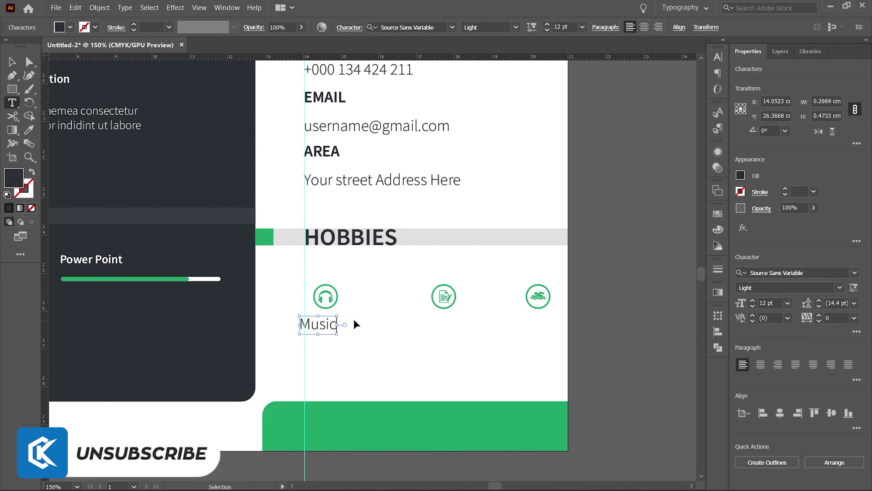
click(399, 348)
mouse_move(319, 321)
mouse_down()
mouse_move(329, 327)
mouse_move(297, 327)
mouse_up()
- Nudge the headphone icon two steps left
scroll(329, 327, up, 5)
scroll(286, 329, up, 5)
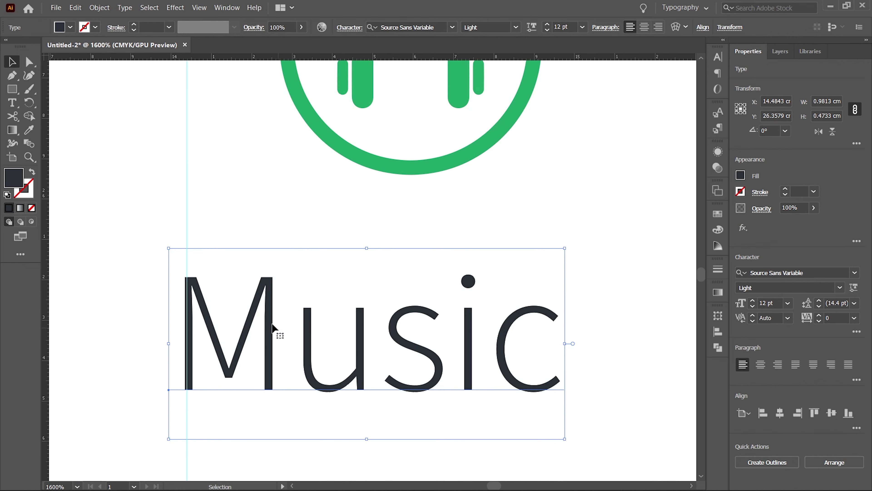
click(653, 331)
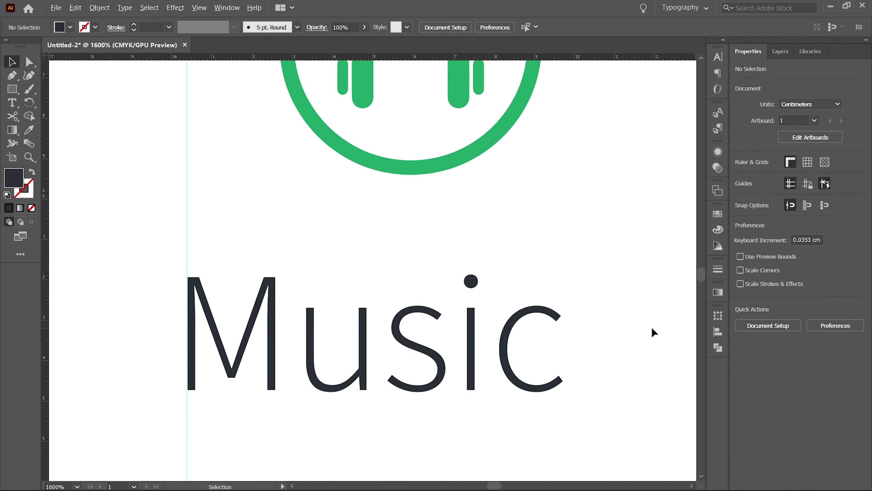
key(ctrl+minus)
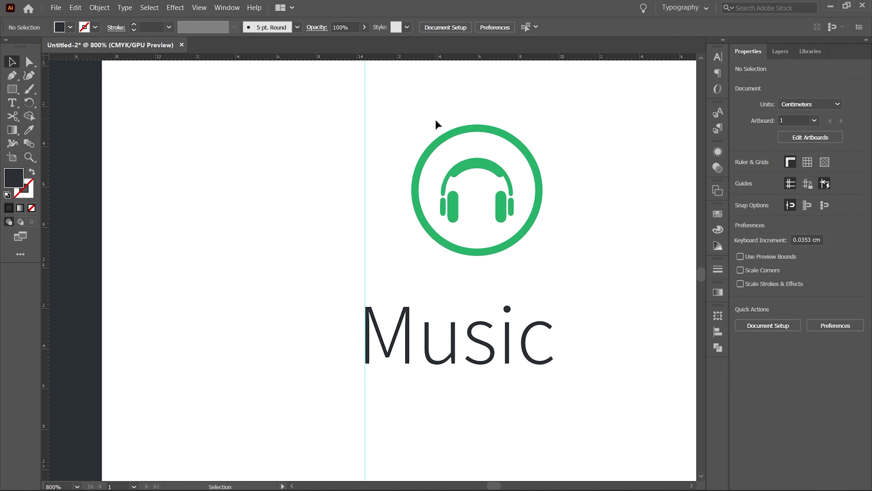
drag(513, 243, 519, 247)
key(Left)
key(Left)
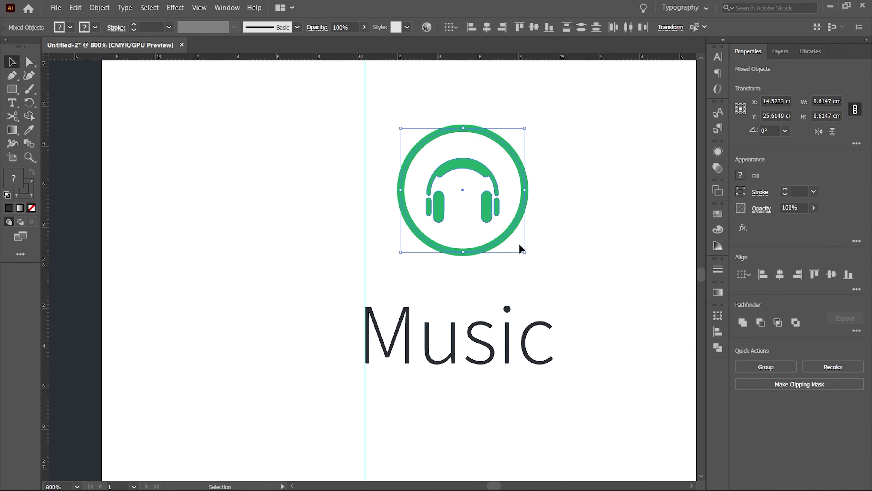
key(Left)
click(617, 281)
- Move the document icon left so it sits level with the headphones
key(ctrl+minus)
scroll(618, 280, left, 4)
scroll(613, 279, right, 3)
scroll(614, 279, down, 3)
scroll(597, 273, right, 4)
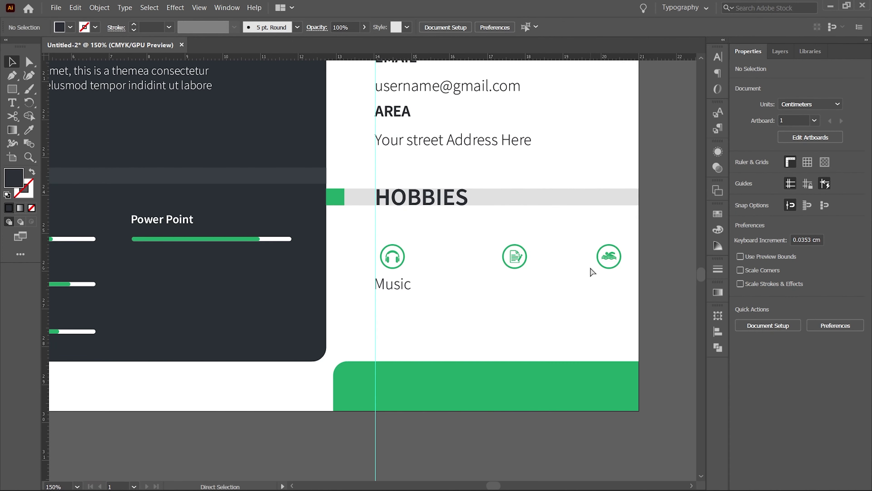
scroll(549, 258, right, 1)
scroll(469, 261, up, 4)
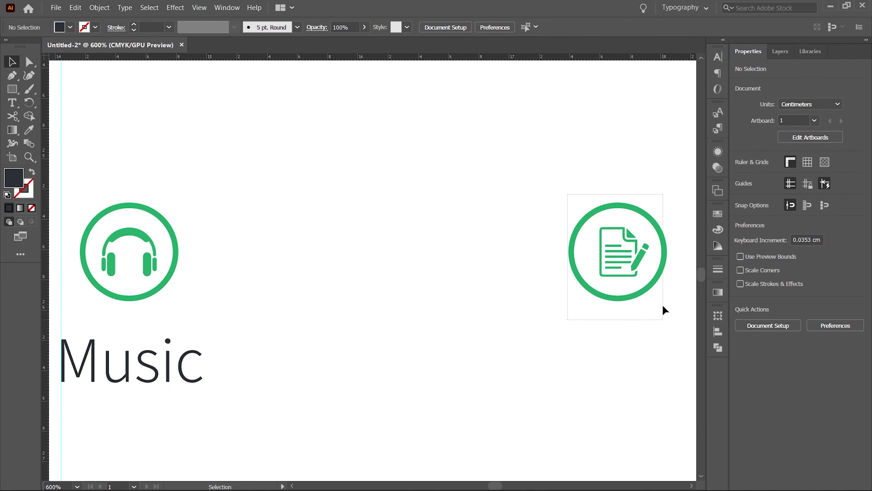
drag(642, 276, 478, 286)
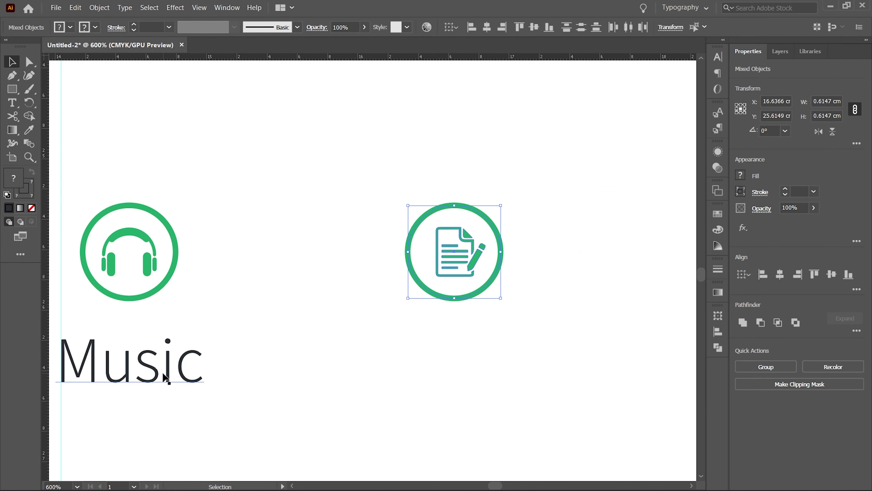
- Copy the Music label under the document icon and retype it as Writter
alt+drag(166, 378, 479, 371)
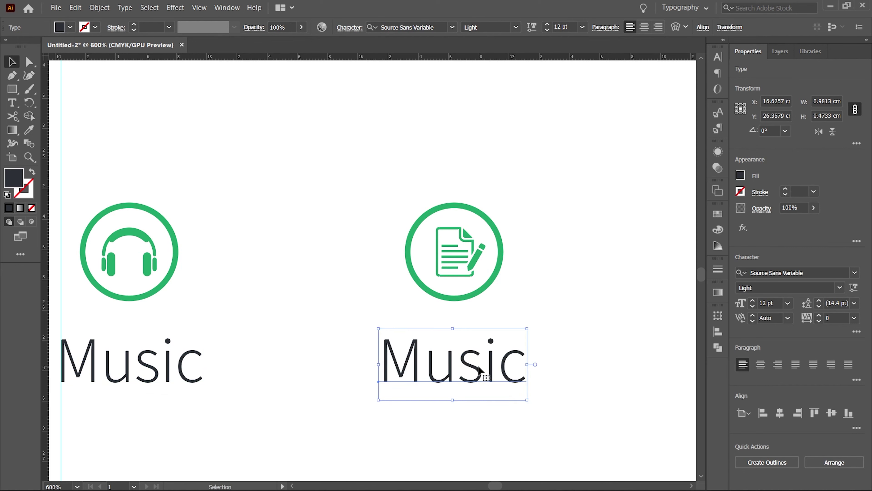
double_click(479, 372)
key(ctrl+a)
text(Writter)
key(Escape)
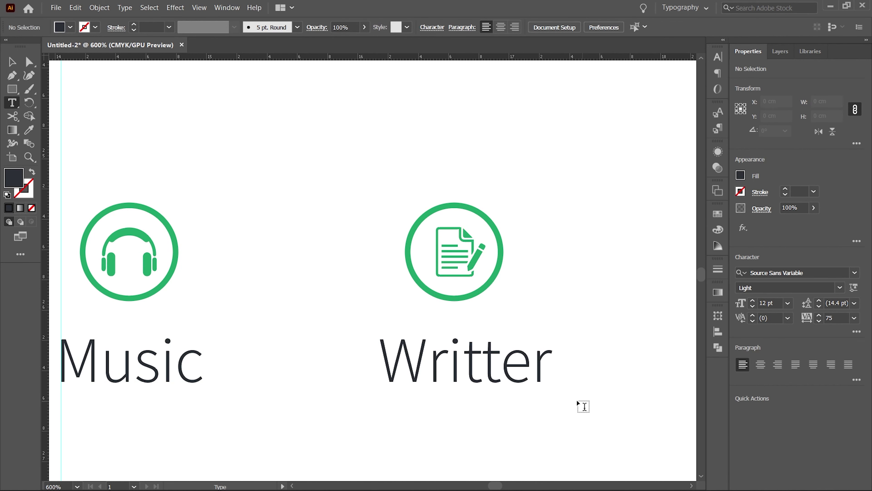
- Move the swim icon next to the Writter label
scroll(581, 404, down, 2)
scroll(599, 335, right, 3)
key(v)
click(666, 328)
drag(666, 328, 556, 328)
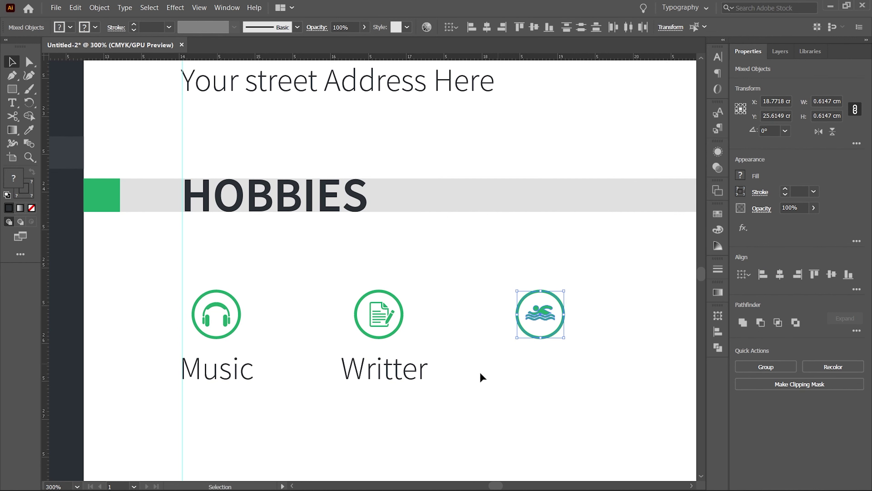
- Copy the Writter label as Swimming and centre the swim icon above it
click(357, 377)
alt+drag(364, 376, 522, 376)
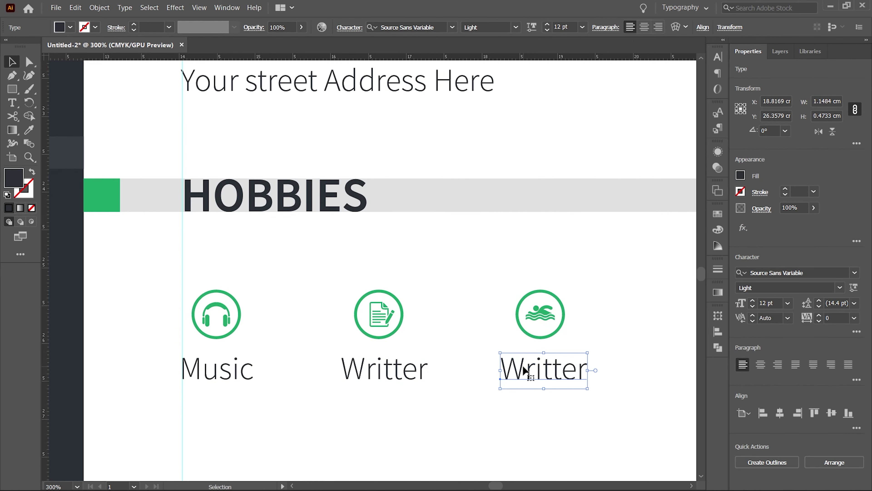
key(t)
double_click(531, 369)
text(Swimming)
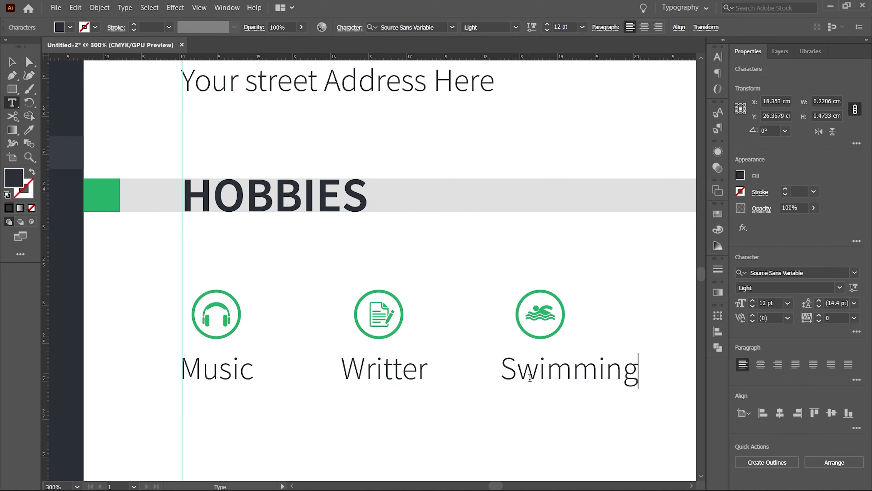
key(Escape)
click(584, 409)
click(575, 367)
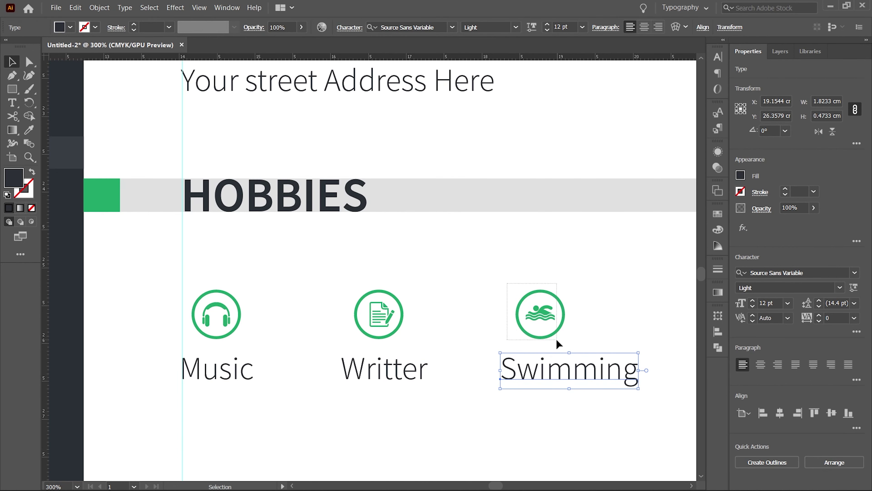
drag(537, 313, 563, 313)
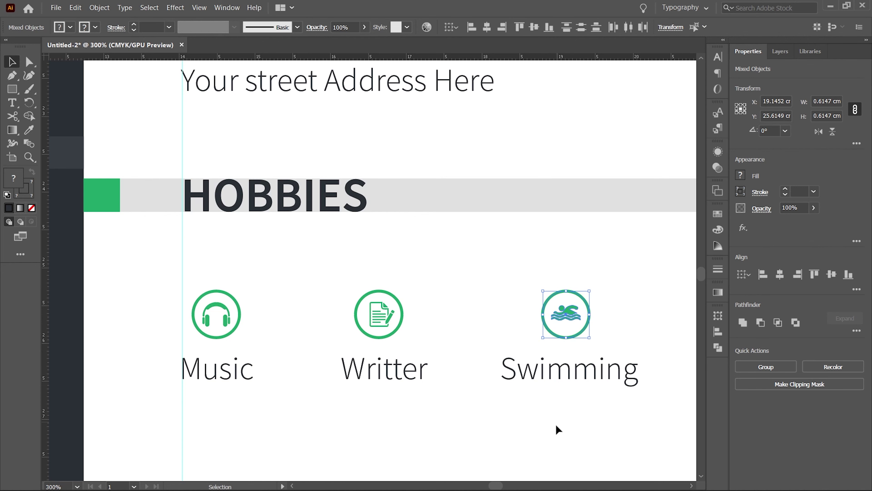
- Nudge the document and swim icons right to centre them over Writter and Swimming
click(558, 430)
alt+scroll(555, 422, down, 2)
scroll(549, 419, down, 1)
alt+scroll(533, 408, up, 2)
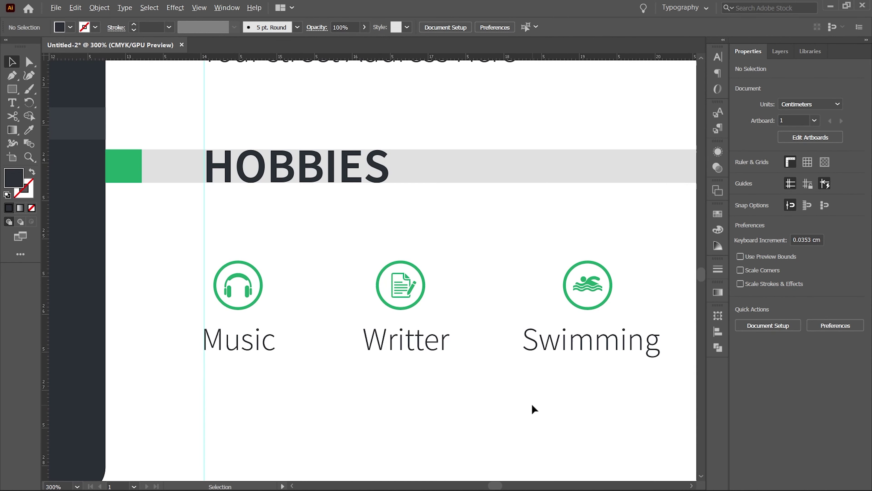
click(399, 292)
key(Right)
click(455, 400)
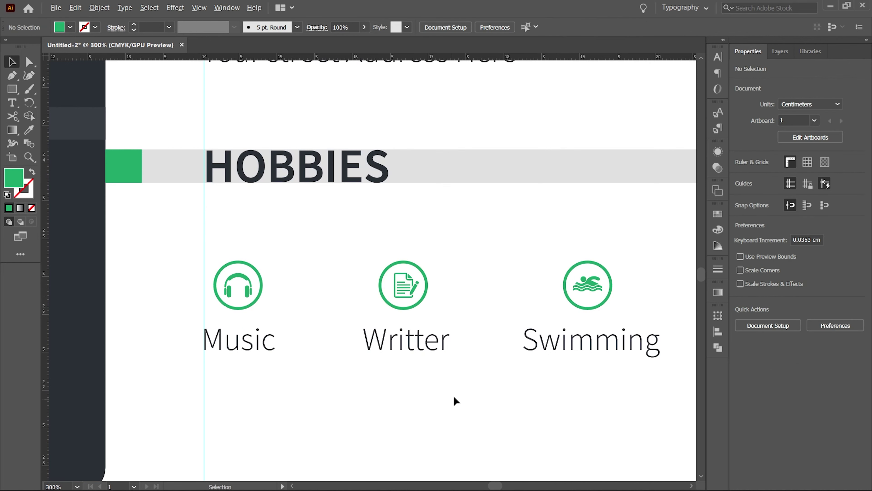
click(598, 310)
key(Right)
click(585, 415)
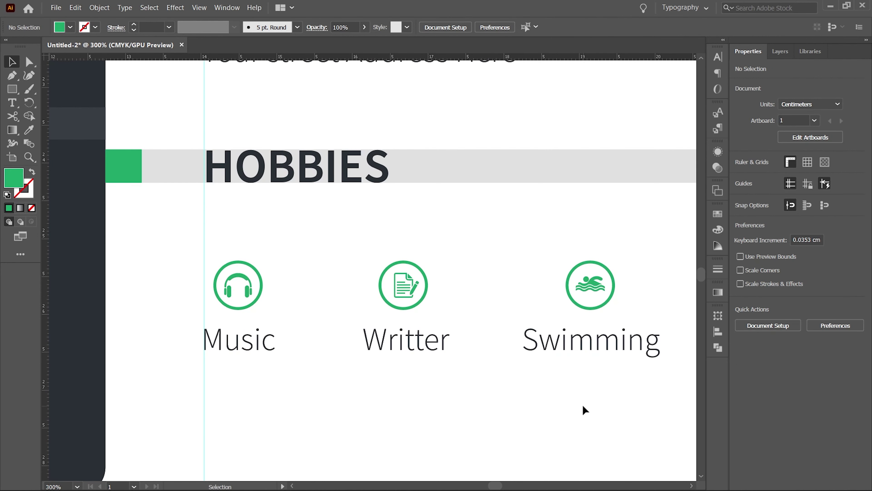
- Fit the resume in view and ungroup the Hobbies section
key(ctrl+1)
scroll(530, 369, up, 1)
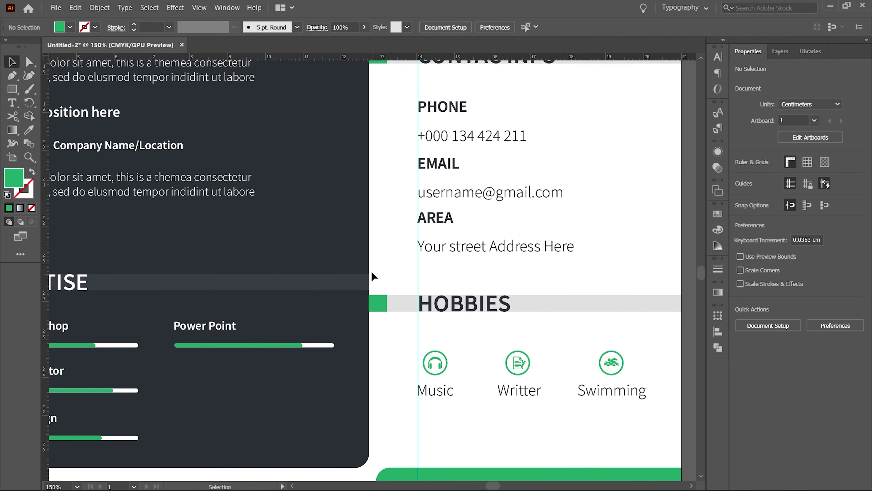
drag(396, 349, 666, 415)
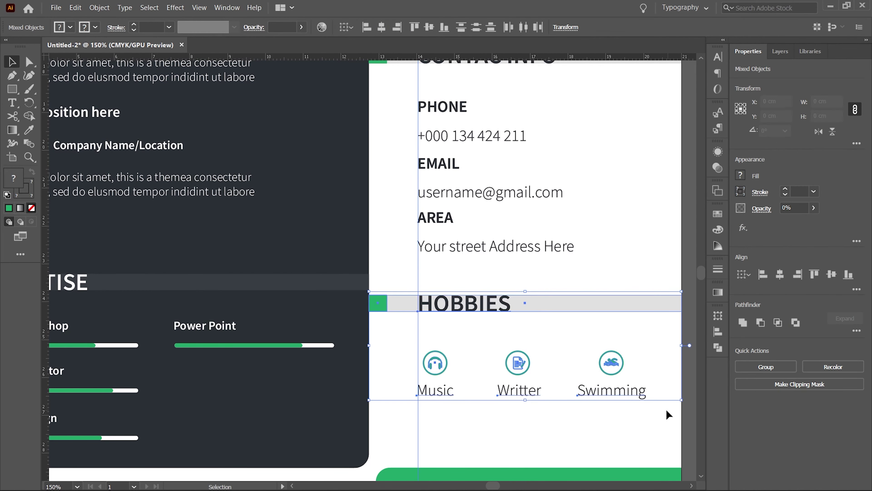
click(789, 55)
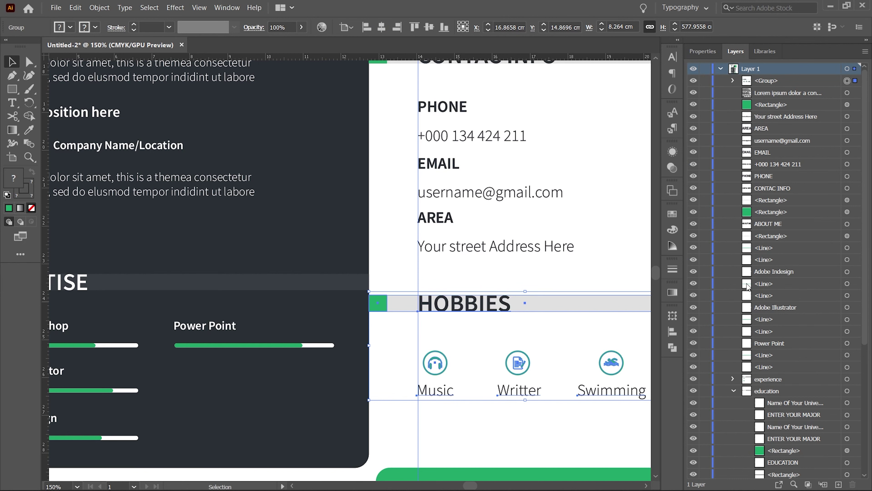
key(ctrl+shift+g)
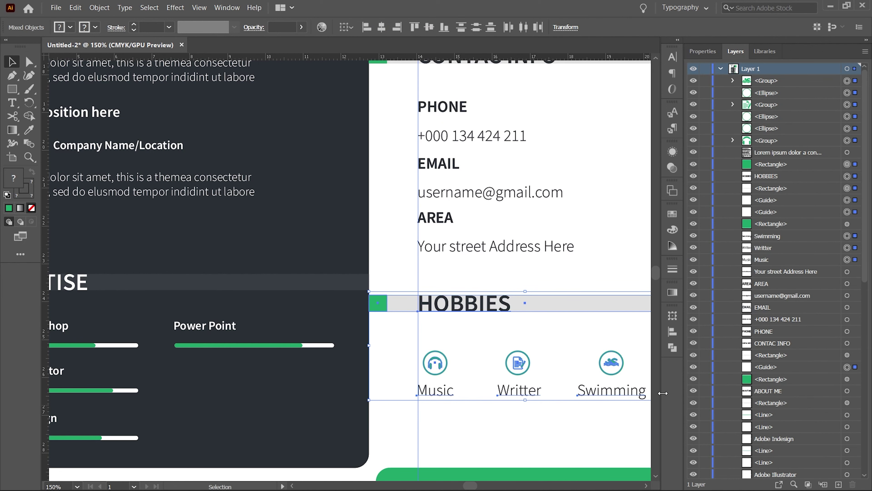
- Group the HOBBIES header, green square, icons and labels into one group
click(585, 419)
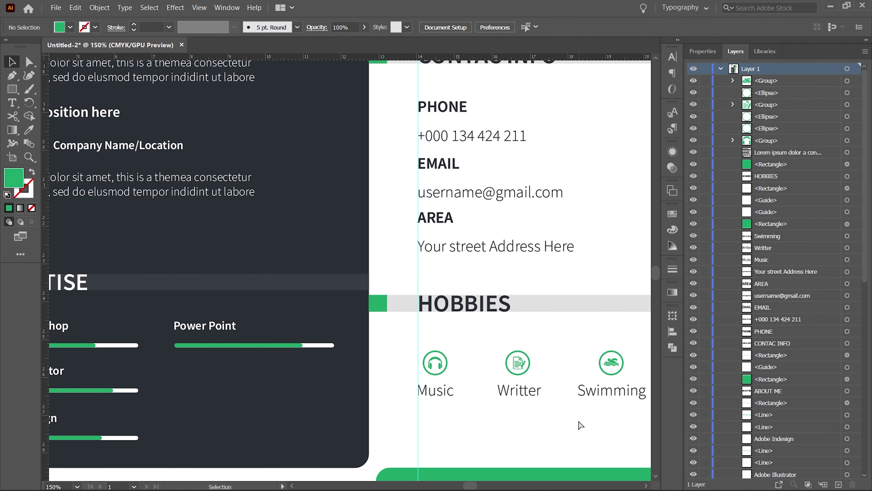
scroll(582, 416, right, 2)
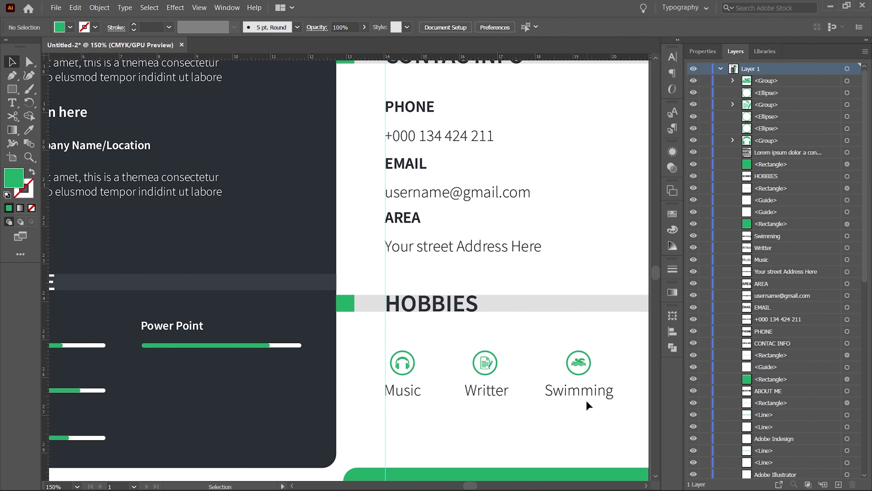
shift+click(371, 303)
shift+click(467, 304)
shift+click(402, 358)
shift+click(477, 359)
shift+click(477, 359)
shift+click(582, 386)
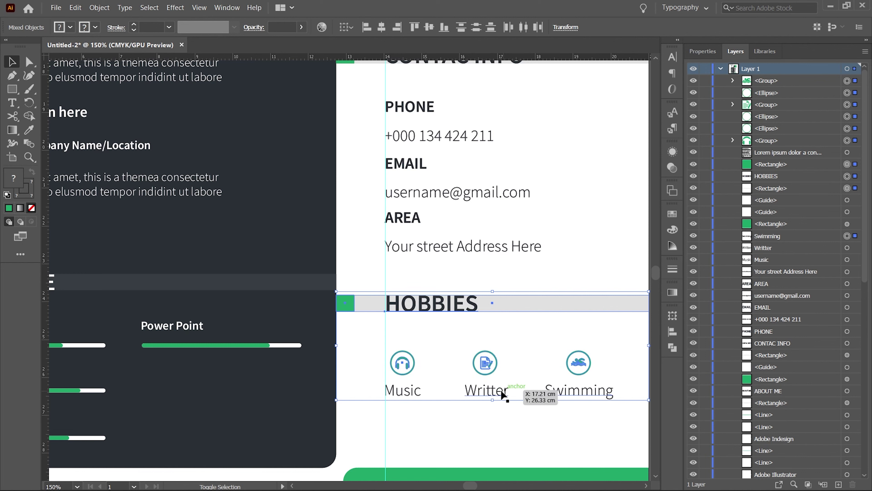
key(ctrl+g)
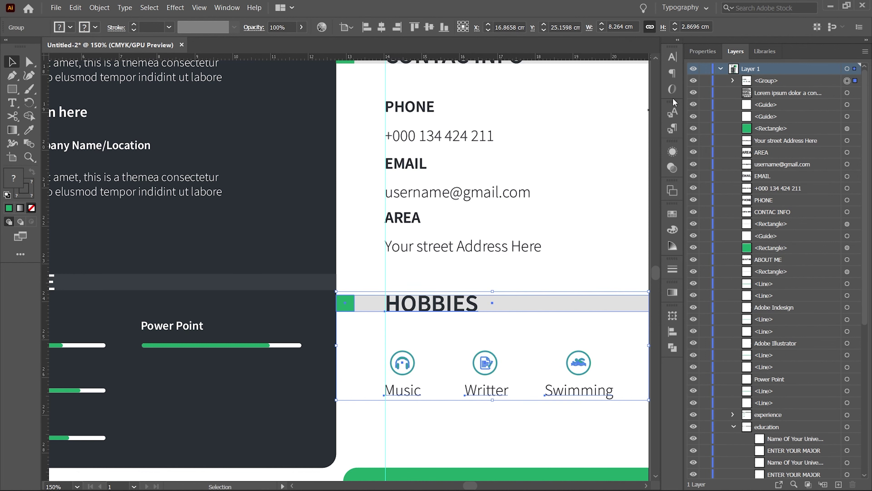
- Name the new Hobbies group 'hobbies' in the Layers panel
key(ctrl+shift+a)
double_click(766, 81)
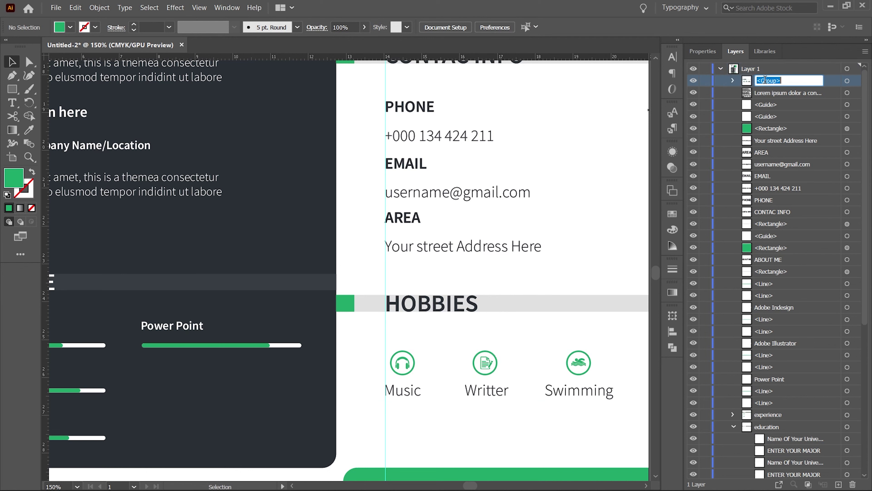
text(hobbies)
key(Return)
- Group the CONTAC INFO heading, grey bar and PHONE, EMAIL and AREA entries
scroll(583, 227, up, 1)
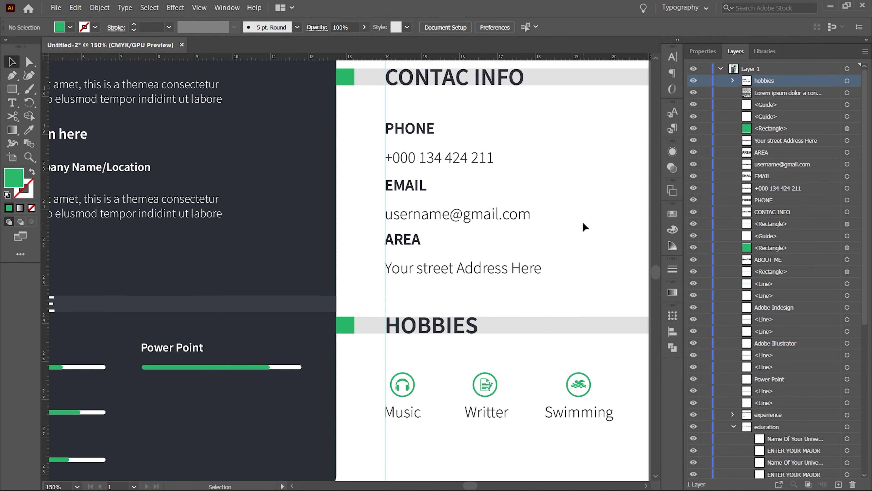
scroll(535, 323, up, 1)
scroll(493, 111, down, 1)
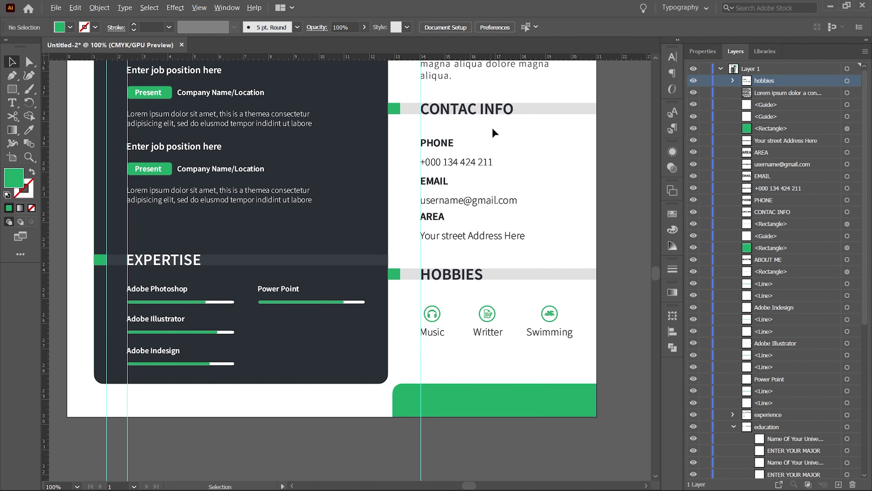
scroll(461, 240, right, 1)
scroll(462, 252, up, 1)
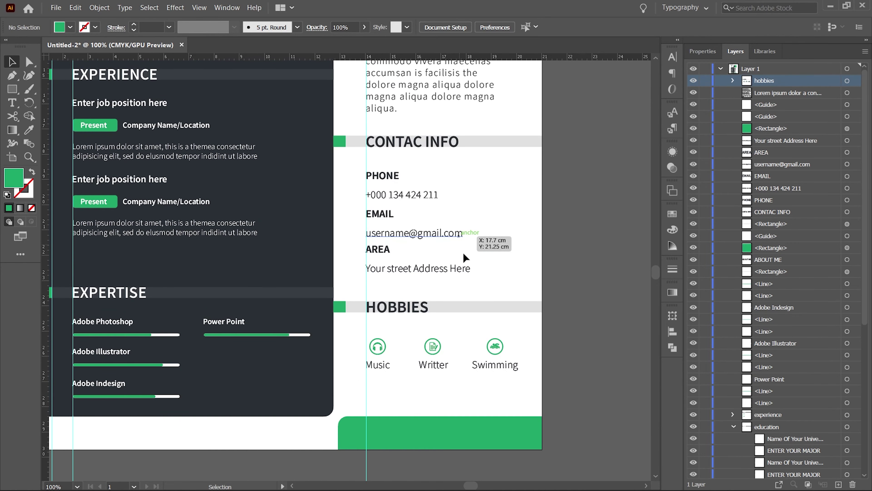
click(450, 271)
shift+click(377, 249)
shift+click(412, 233)
shift+click(379, 213)
shift+click(402, 195)
shift+click(386, 176)
shift+click(387, 144)
shift+click(346, 146)
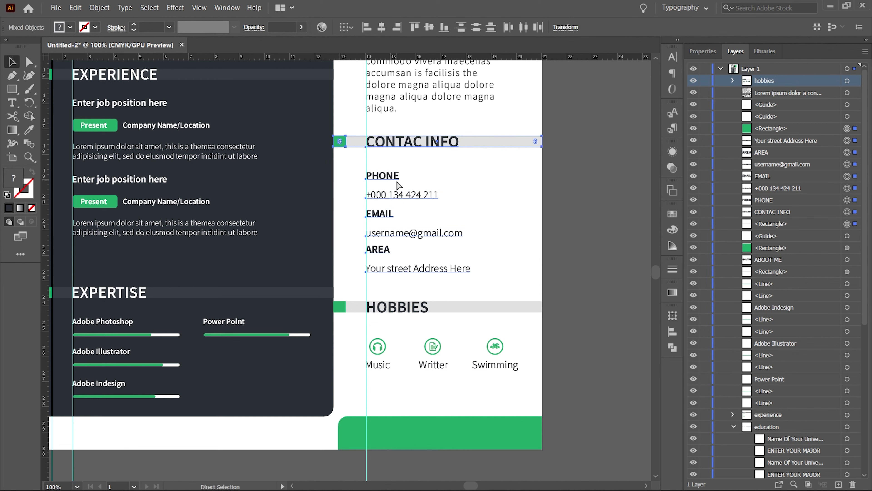
key(ctrl+g)
- Rename the Contact Info group to 'contac'
key(ctrl+shift+a)
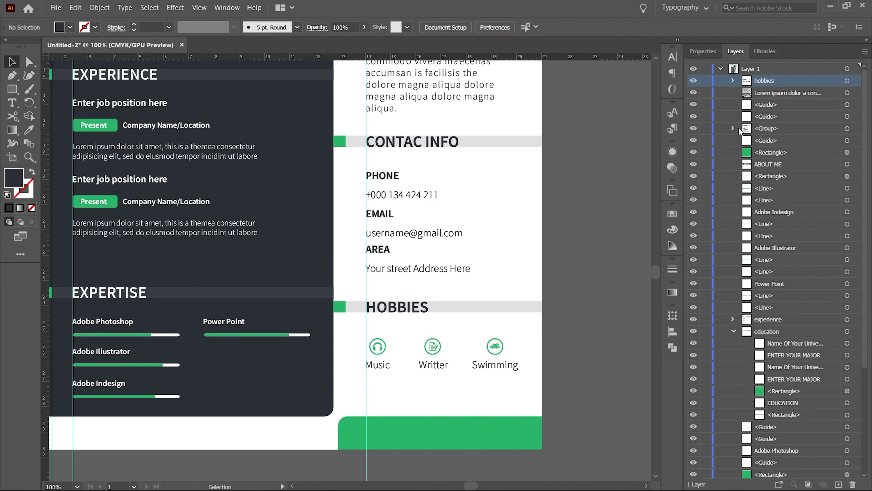
double_click(767, 129)
text(contac)
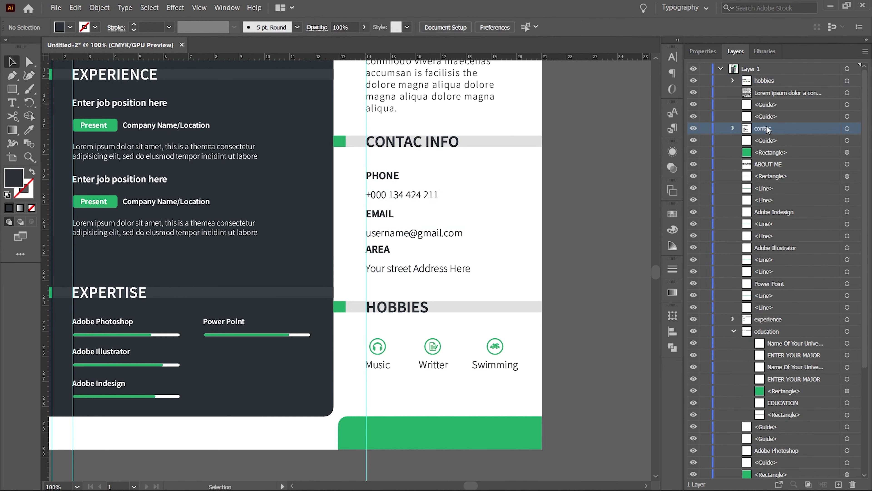
scroll(598, 203, up, 5)
scroll(598, 203, up, 1)
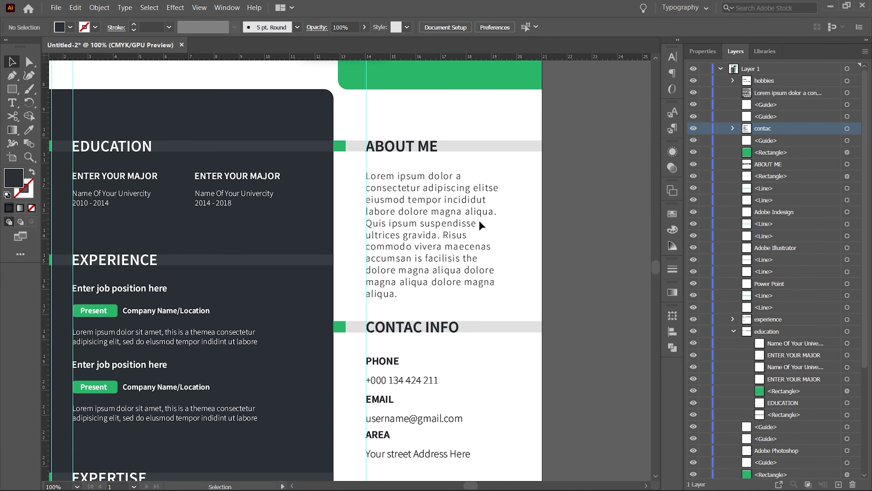
scroll(386, 143, up, 3)
scroll(387, 143, up, 1)
- Adjust the top and bottom edges of the grey ABOUT ME header bar
scroll(543, 185, right, 2)
click(597, 163)
scroll(536, 190, up, 1)
scroll(557, 180, up, 1)
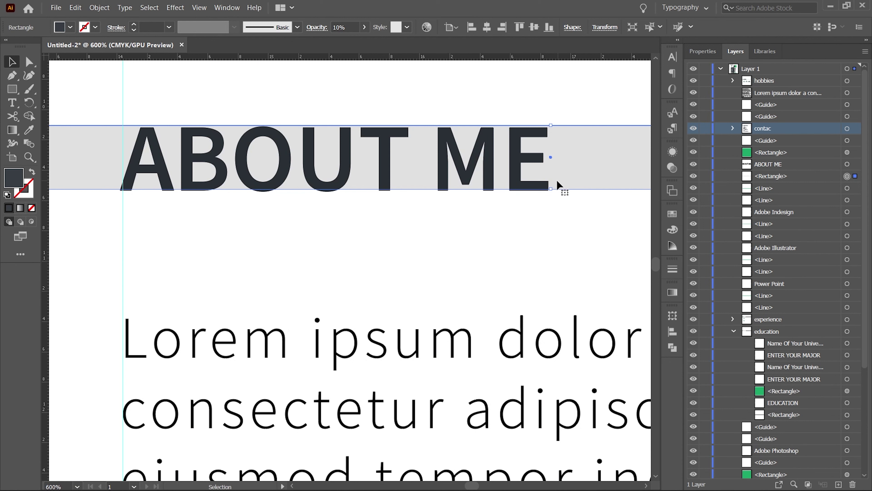
drag(552, 187, 551, 189)
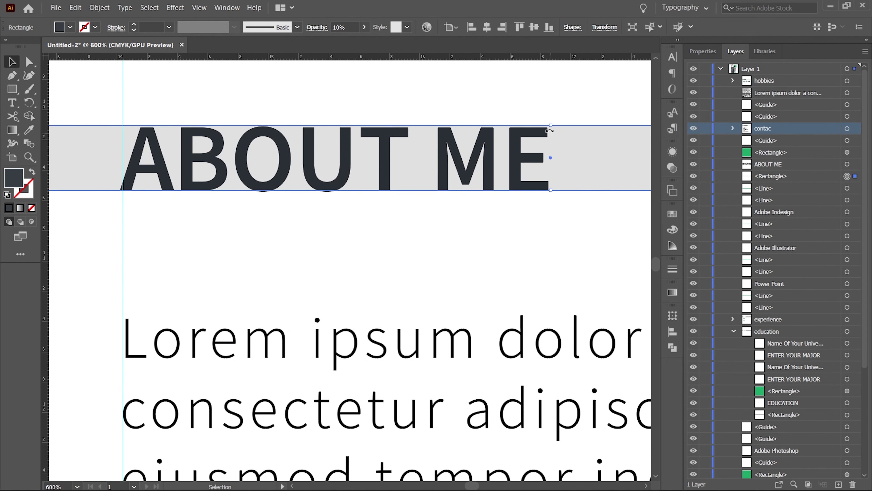
scroll(549, 131, up, 2)
drag(561, 131, 559, 137)
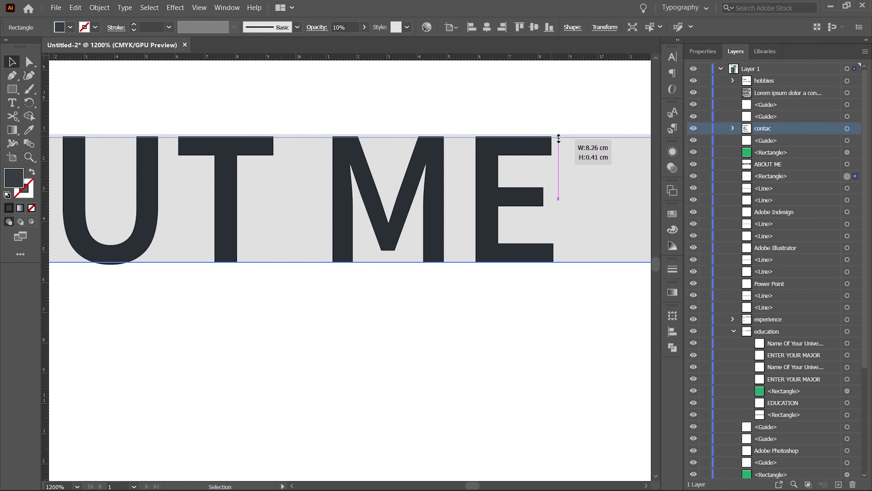
click(563, 120)
scroll(566, 148, up, 3)
click(580, 138)
drag(565, 135, 565, 132)
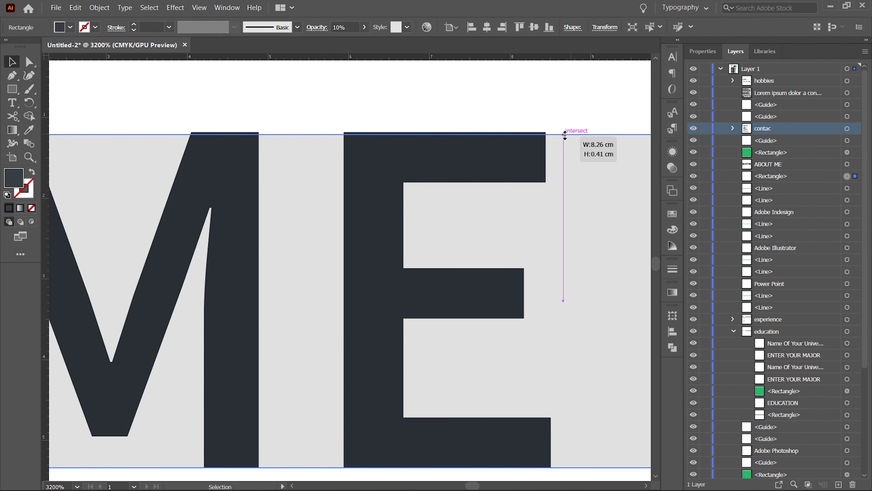
scroll(565, 133, down, 2)
scroll(565, 134, down, 2)
- Stretch the green ABOUT ME square's top and bottom edges to match the bar
click(498, 230)
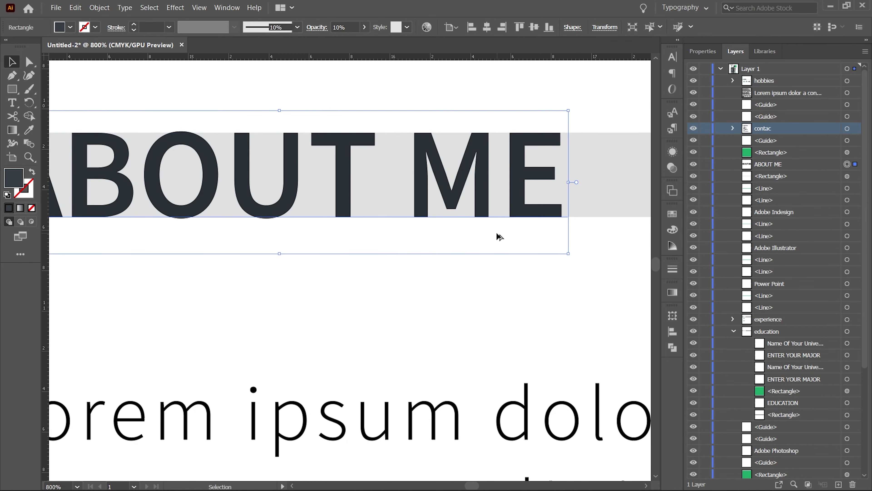
scroll(470, 232, down, 3)
scroll(302, 228, left, 2)
scroll(269, 198, up, 1)
scroll(269, 198, up, 2)
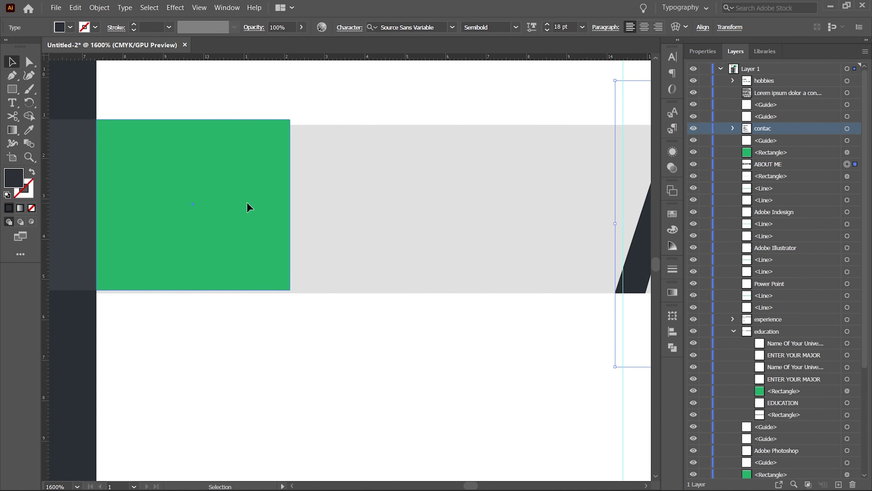
click(246, 201)
drag(196, 117, 196, 124)
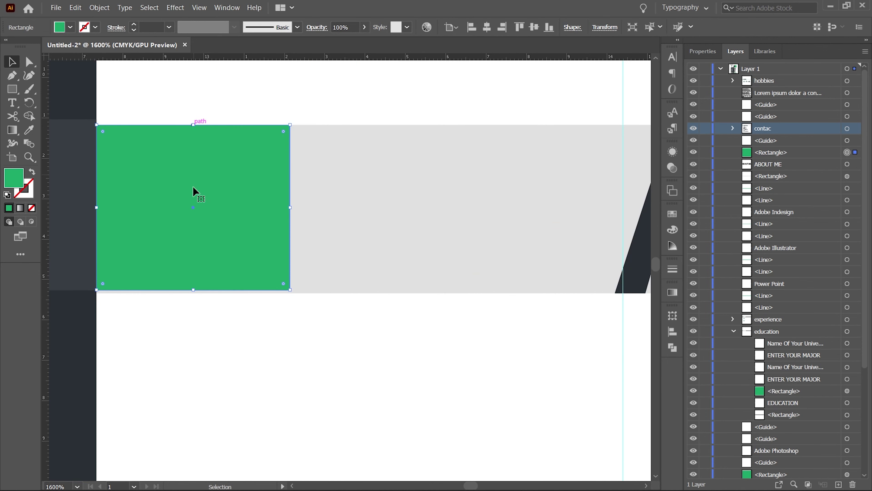
scroll(166, 311, up, 3)
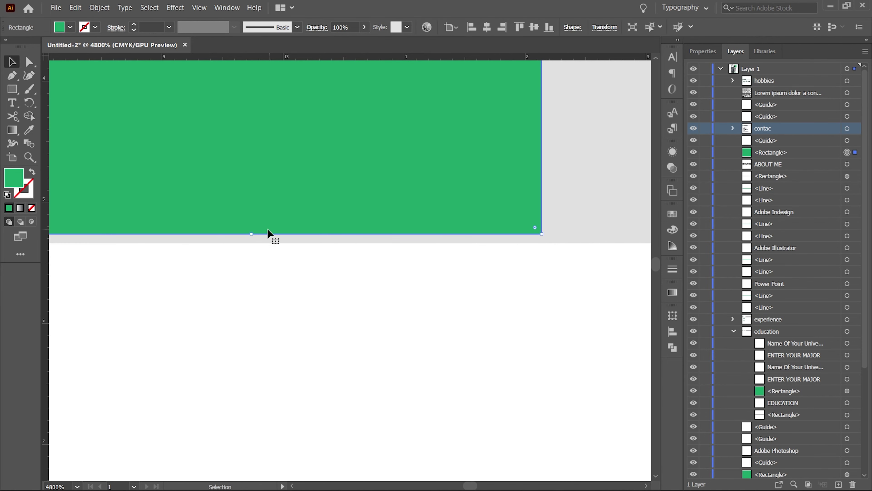
drag(252, 235, 251, 243)
click(240, 285)
scroll(240, 294, down, 4)
- Resize the bottom edge of the dark EDUCATION header bar to the guide
scroll(240, 294, down, 2)
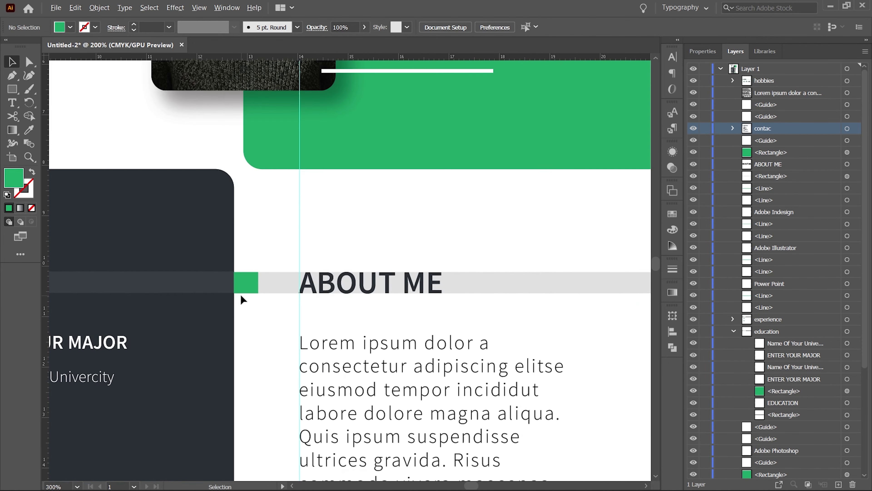
scroll(242, 296, down, 1)
scroll(240, 299, down, 2)
scroll(230, 288, down, 2)
scroll(194, 301, up, 5)
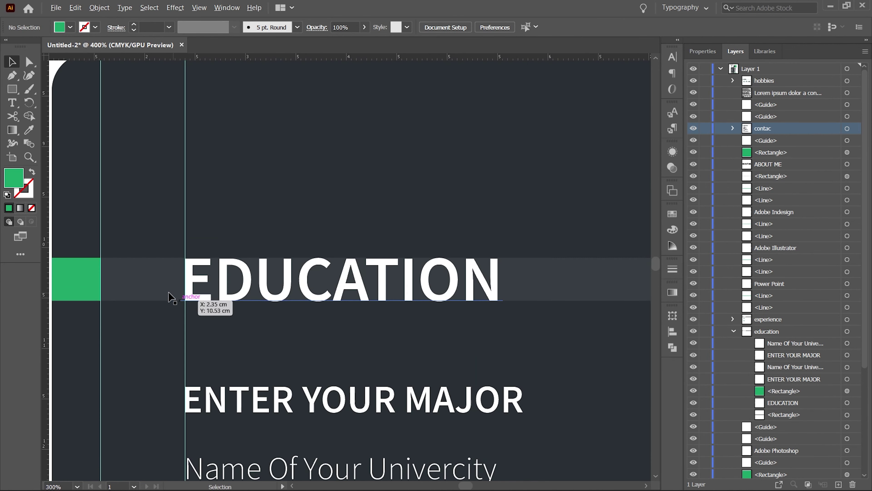
scroll(130, 302, up, 1)
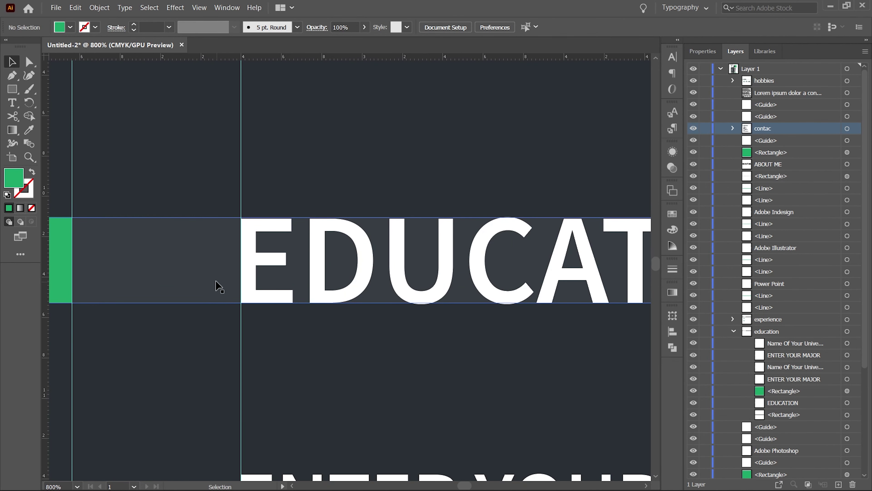
click(208, 270)
scroll(378, 339, down, 1)
scroll(389, 341, down, 1)
scroll(389, 339, down, 1)
scroll(391, 340, down, 2)
scroll(513, 333, up, 3)
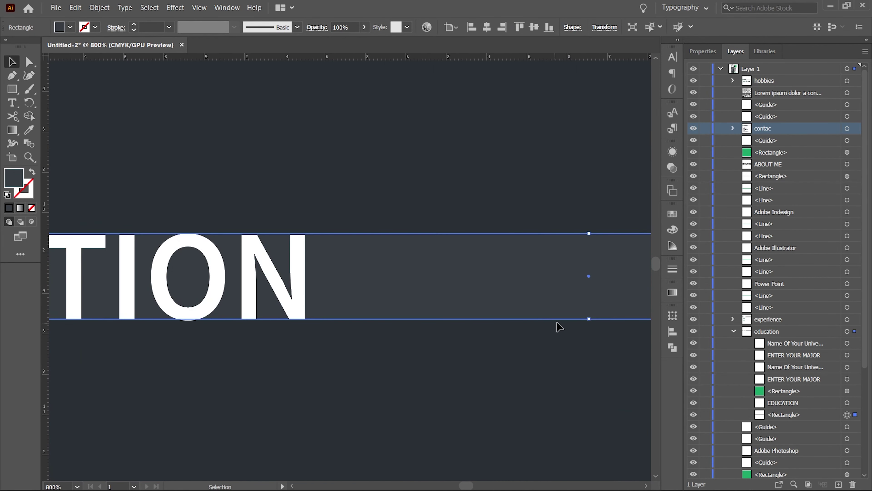
drag(588, 318, 589, 323)
scroll(250, 353, up, 3)
scroll(258, 351, down, 3)
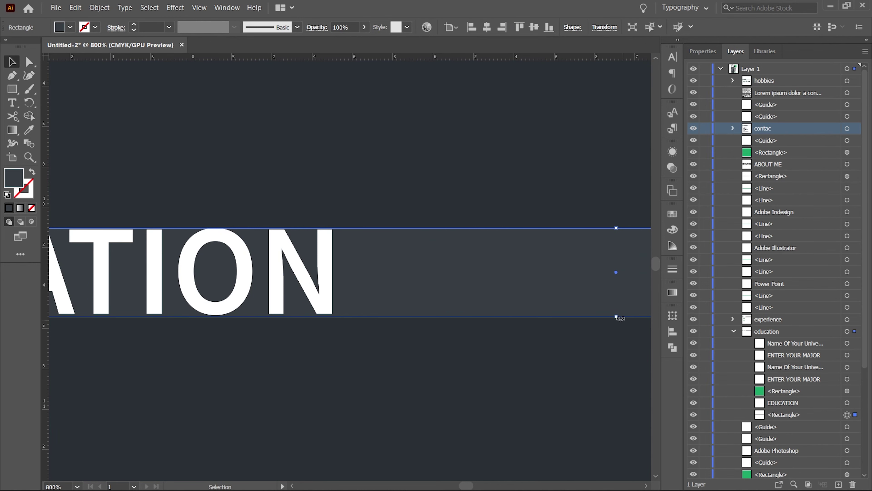
drag(617, 316, 618, 313)
click(410, 375)
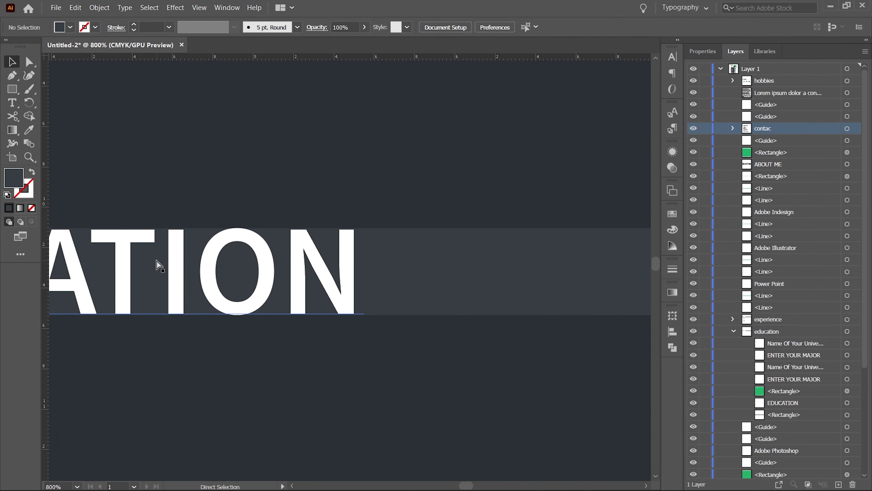
- Drag the green EDUCATION square's bottom edge to match the bar
scroll(158, 261, left, 5)
scroll(157, 263, left, 5)
scroll(158, 263, up, 3)
click(220, 280)
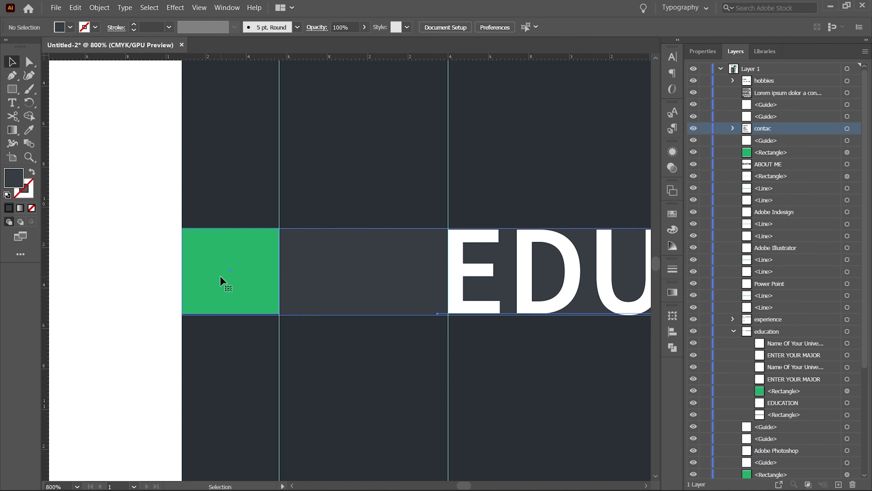
drag(244, 309, 240, 321)
click(226, 354)
scroll(226, 353, down, 4)
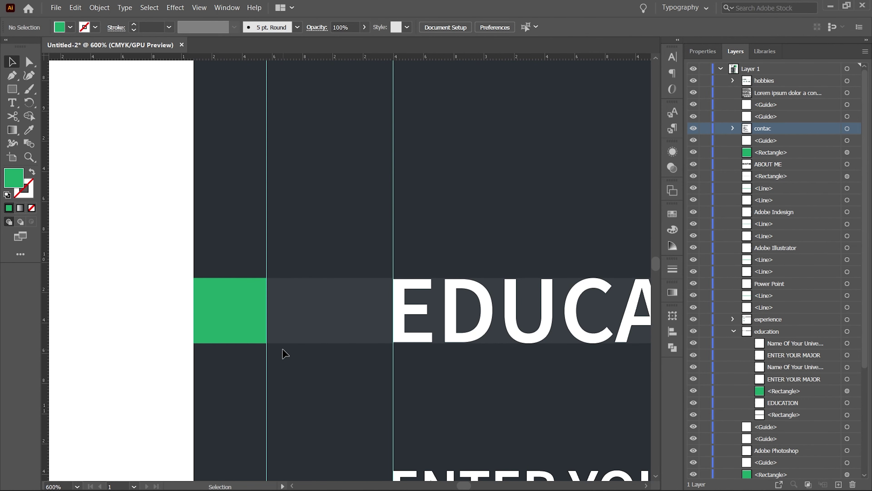
scroll(283, 353, down, 3)
scroll(285, 354, down, 2)
scroll(284, 354, down, 2)
- Select the EXPERIENCE header bar to check its edges
scroll(285, 354, down, 2)
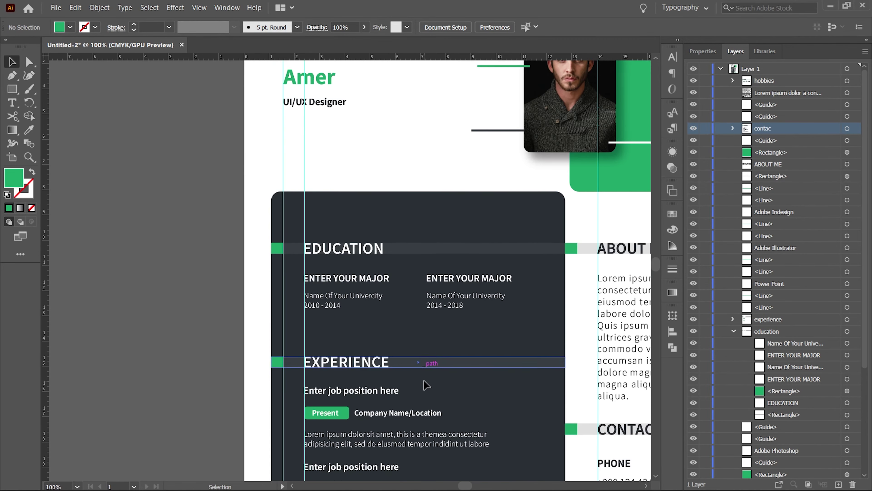
scroll(424, 384, up, 2)
click(497, 338)
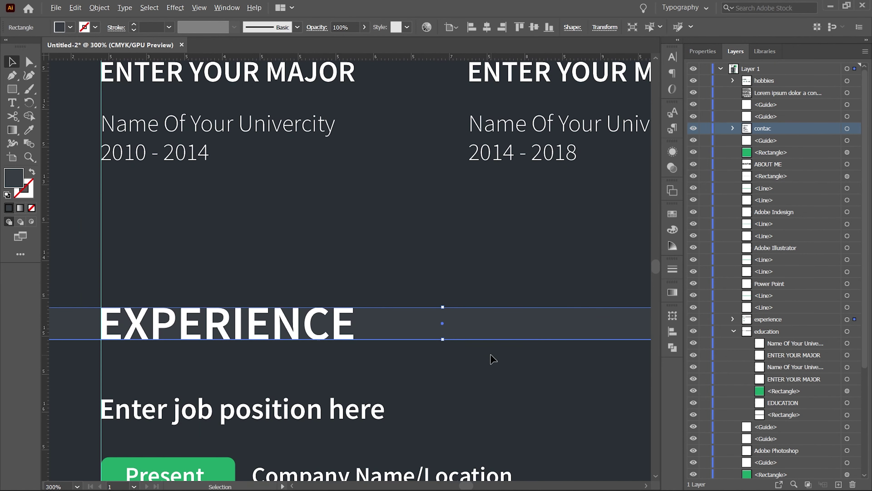
scroll(422, 355, up, 3)
scroll(422, 352, down, 1)
scroll(460, 333, left, 1)
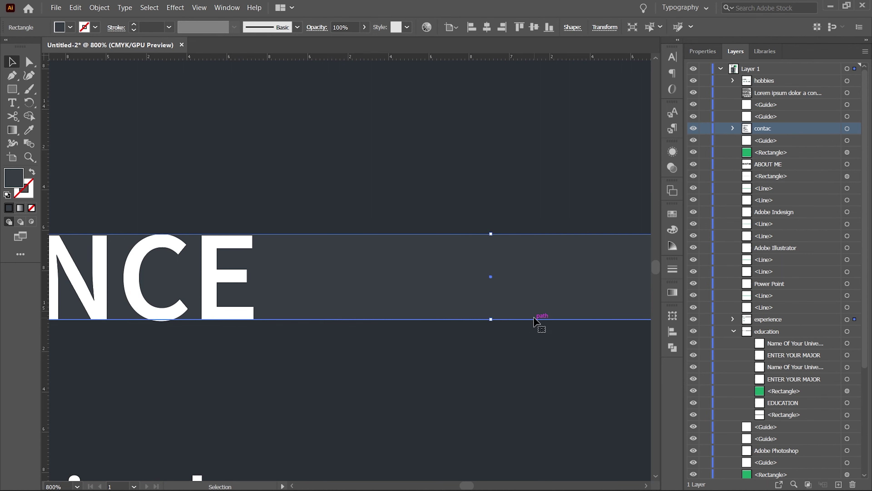
click(467, 347)
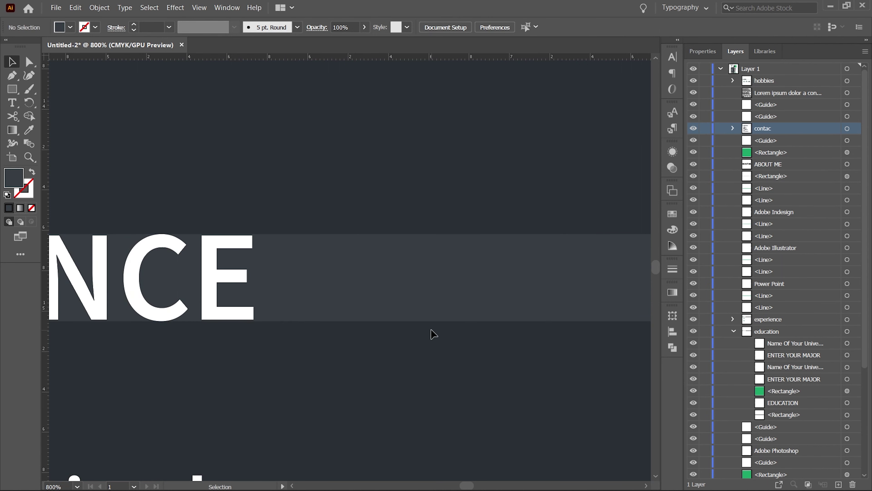
- Extend the green EXPERIENCE square's bottom edge down to the header bar
scroll(410, 334, down, 1)
scroll(399, 339, down, 1)
scroll(335, 340, down, 3)
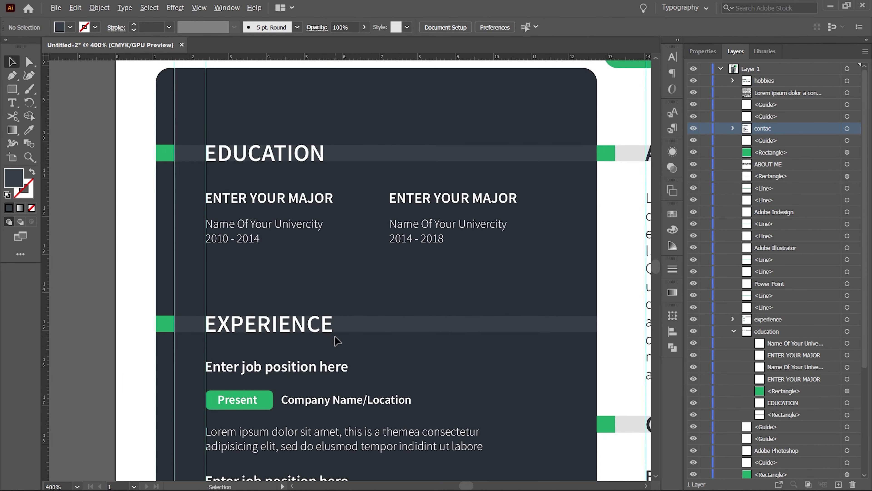
scroll(205, 338, left, 1)
scroll(205, 339, up, 5)
key(a)
scroll(272, 332, up, 2)
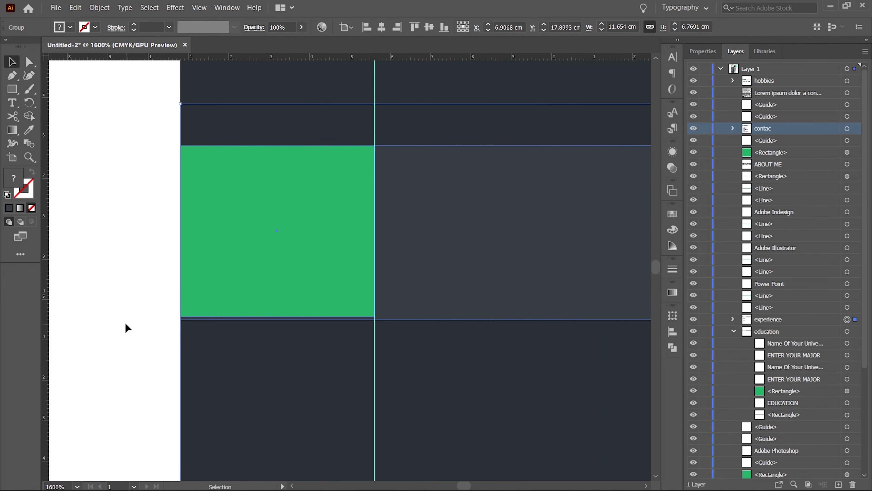
click(251, 287)
key(v)
drag(278, 316, 279, 319)
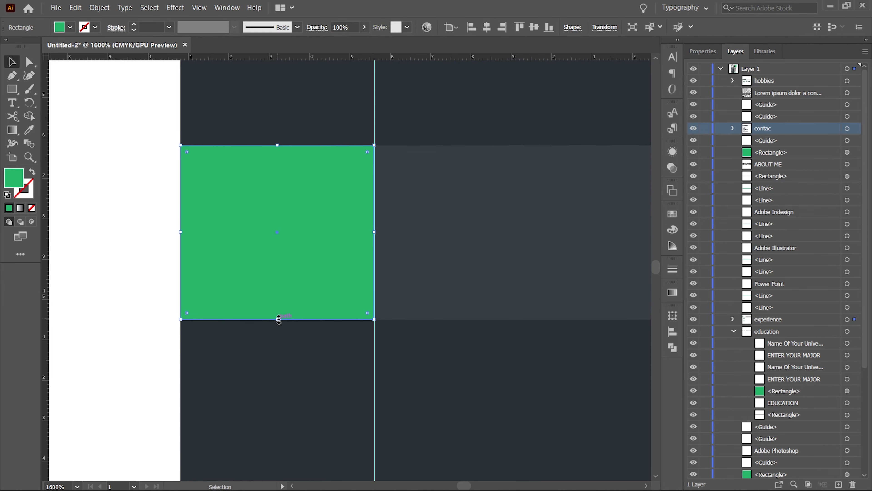
click(258, 344)
scroll(107, 329, down, 4)
scroll(107, 329, down, 2)
scroll(210, 366, down, 2)
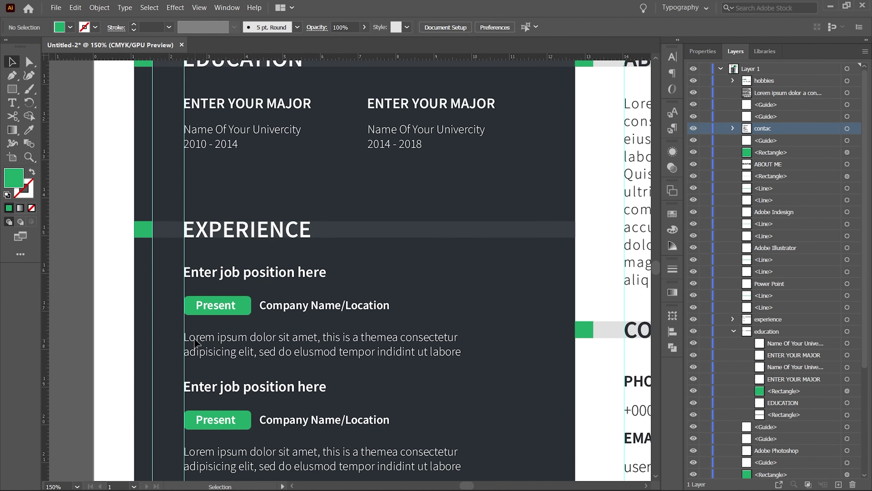
scroll(209, 366, down, 2)
- Zoom in on the EXPERTISE header bar to inspect where its bottom edge sits
click(347, 331)
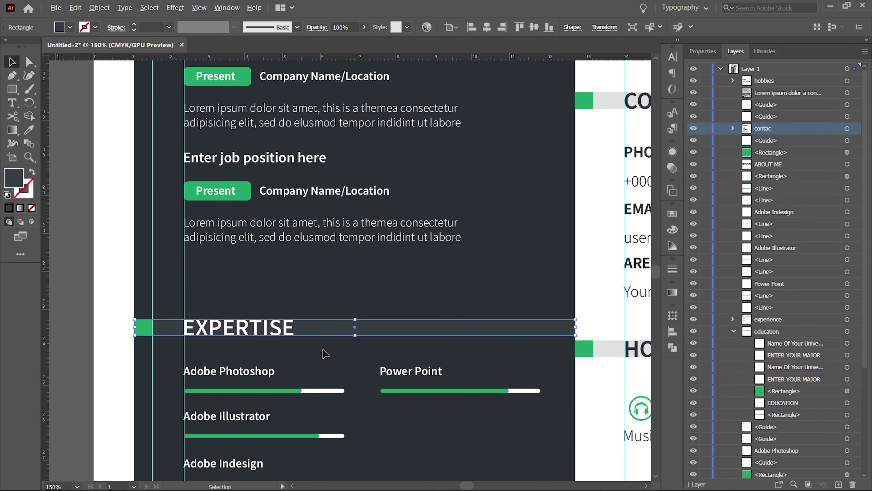
scroll(323, 352, up, 3)
scroll(354, 342, up, 2)
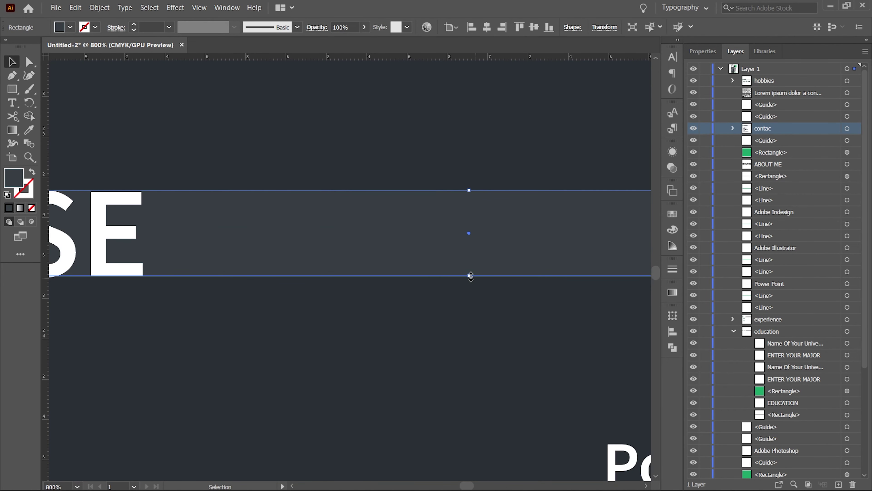
scroll(471, 278, down, 2)
scroll(384, 318, down, 2)
scroll(150, 308, left, 5)
click(102, 281)
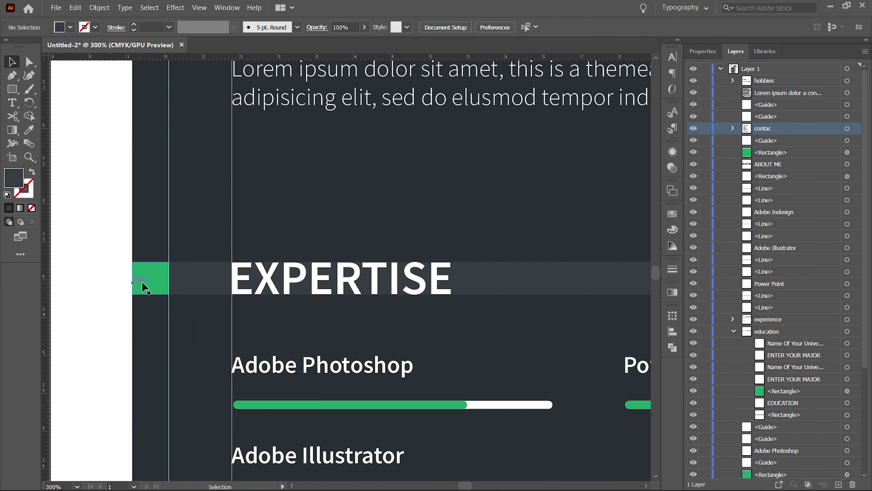
- Extend the green square beside EXPERTISE down to the header bar's bottom edge
click(151, 290)
scroll(134, 289, up, 5)
scroll(235, 340, up, 2)
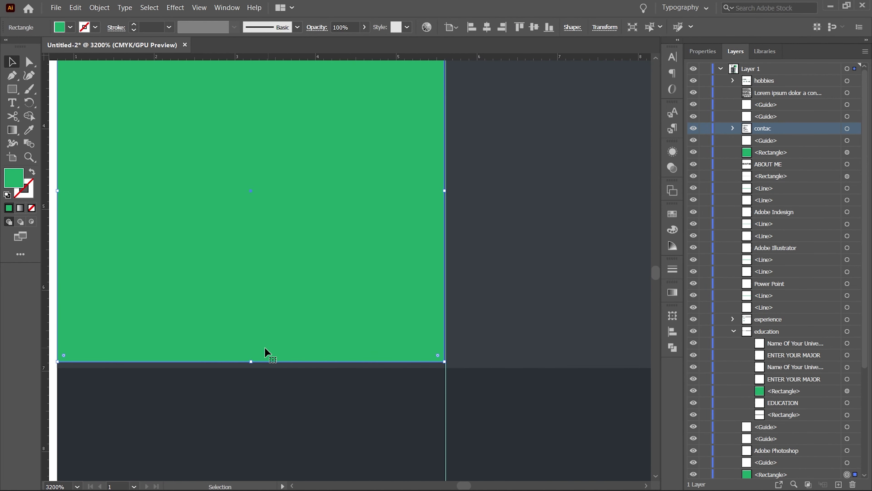
drag(253, 360, 252, 364)
click(236, 393)
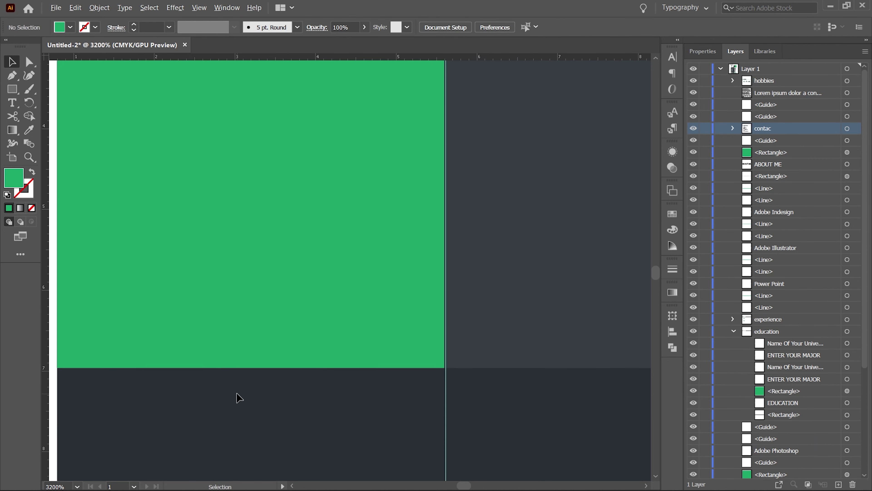
scroll(145, 370, down, 4)
scroll(144, 370, down, 1)
scroll(144, 370, down, 1)
scroll(144, 370, down, 5)
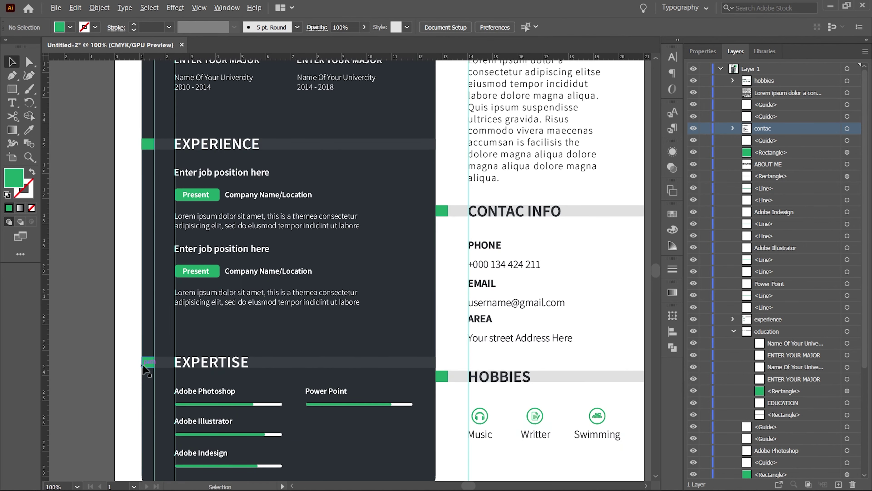
scroll(144, 367, down, 3)
scroll(143, 364, up, 2)
scroll(142, 355, up, 1)
scroll(143, 357, down, 1)
scroll(146, 357, left, 1)
scroll(154, 354, left, 1)
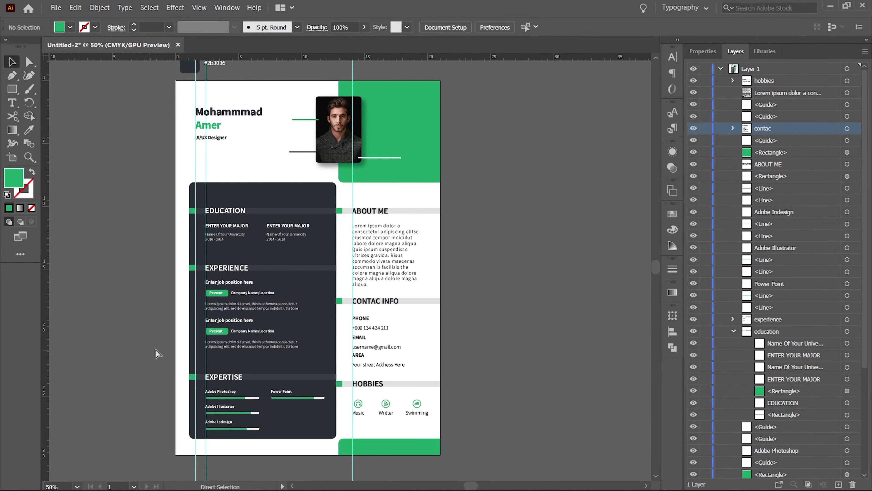
click(352, 72)
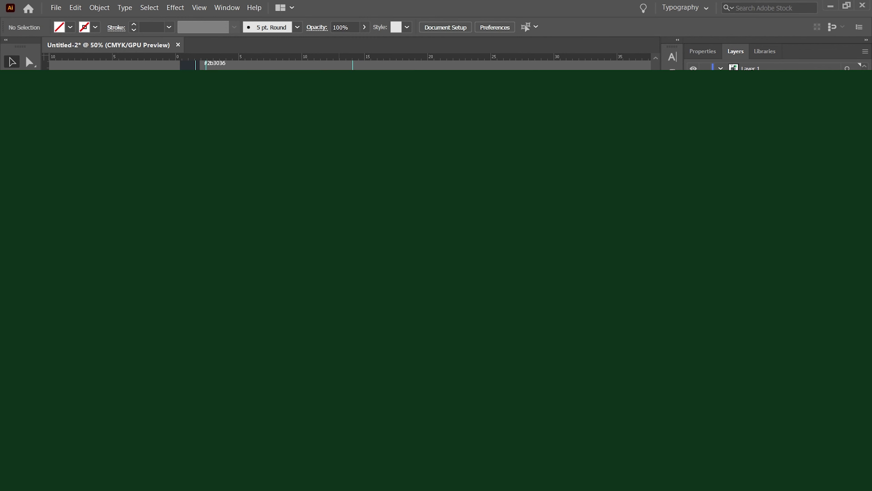